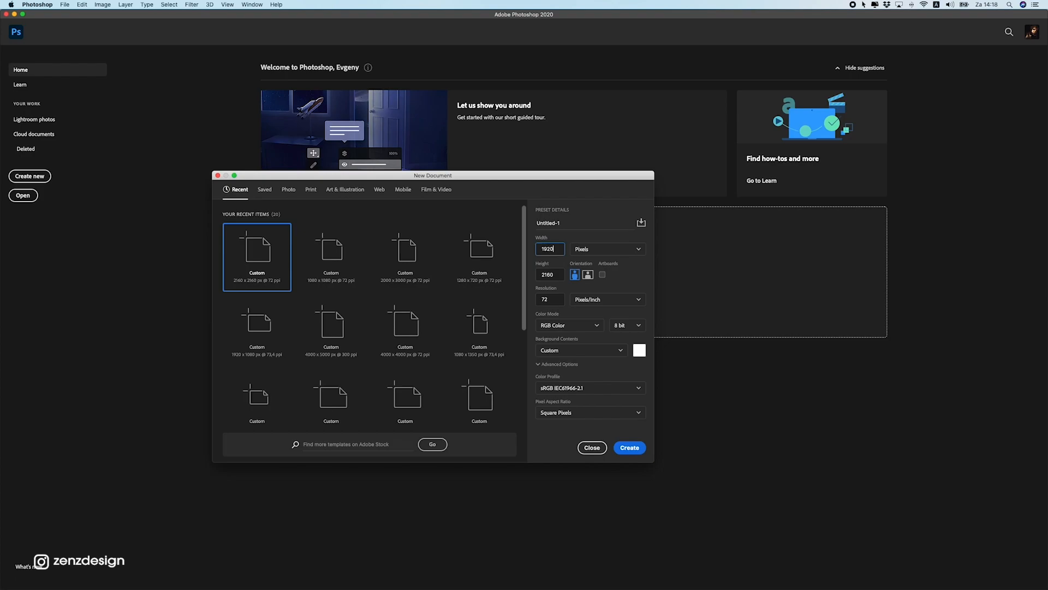
Create a new document 1920 px wide and 1080 px high at 72 pixels/inch
text(1)
key(Tab)
click(536, 290)
double_click(542, 298)
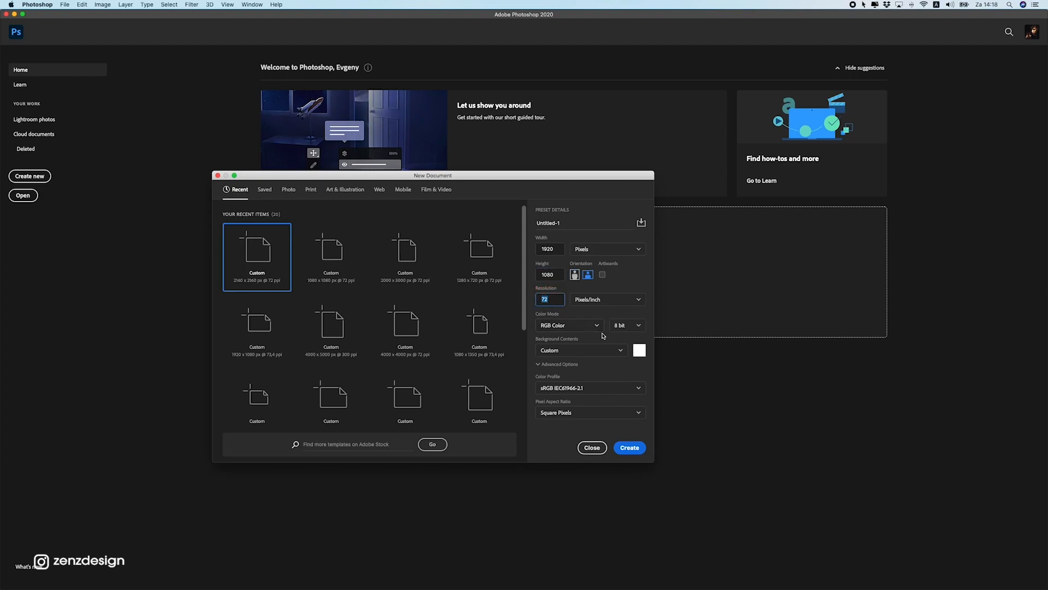
click(628, 448)
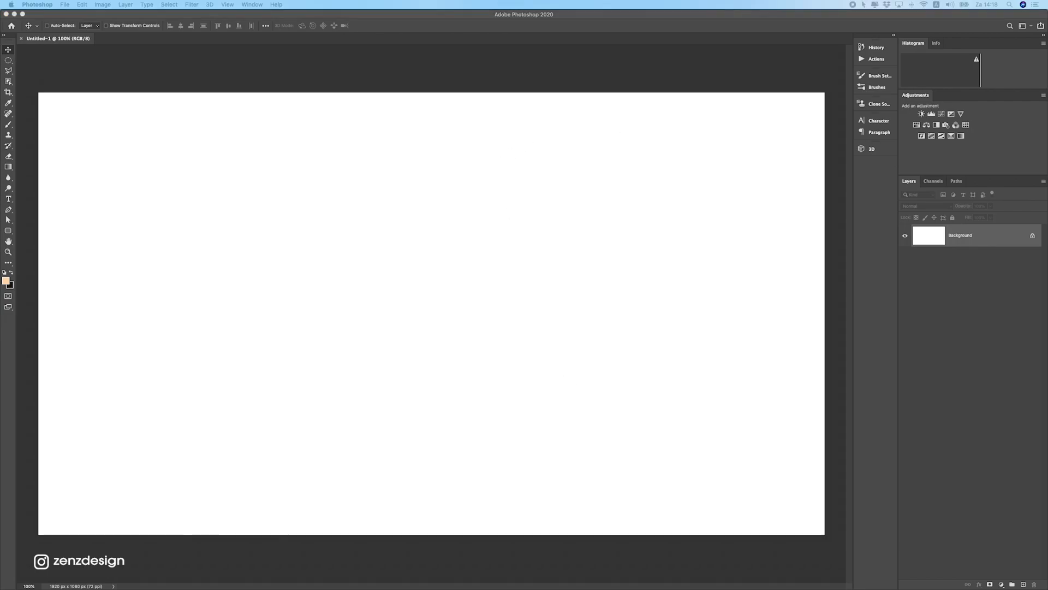
Place the open-book photo on the canvas and mask out its background using a Select Subject selection
drag(1047, 262, 352, 231)
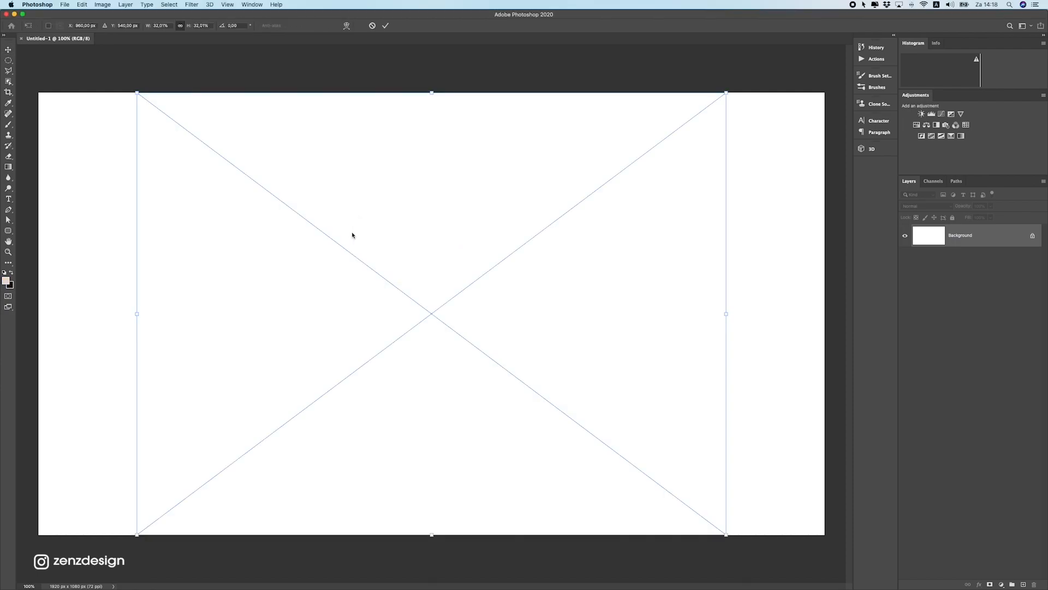
key(Return)
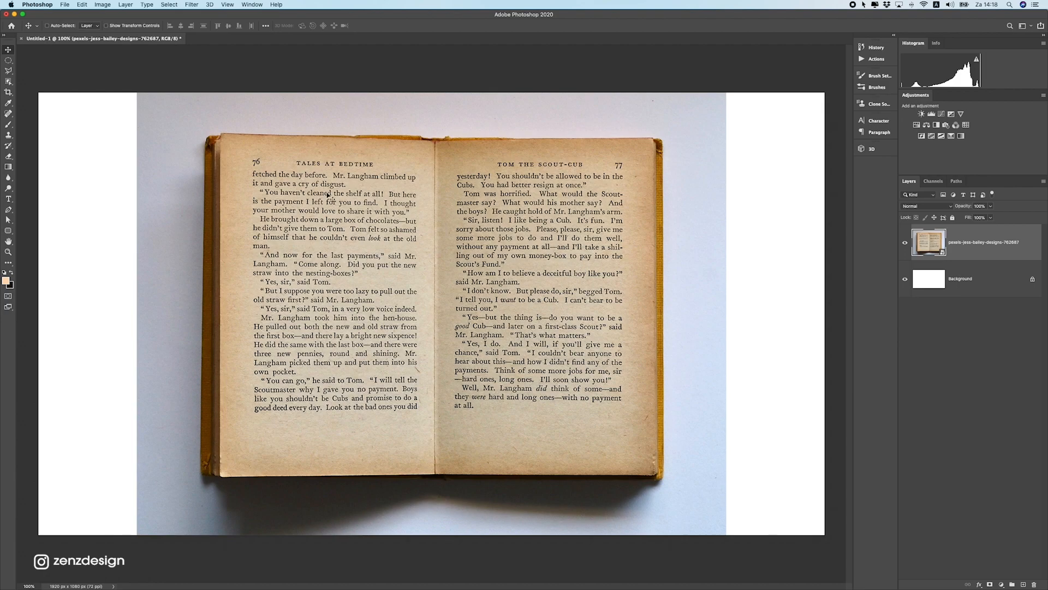
click(161, 5)
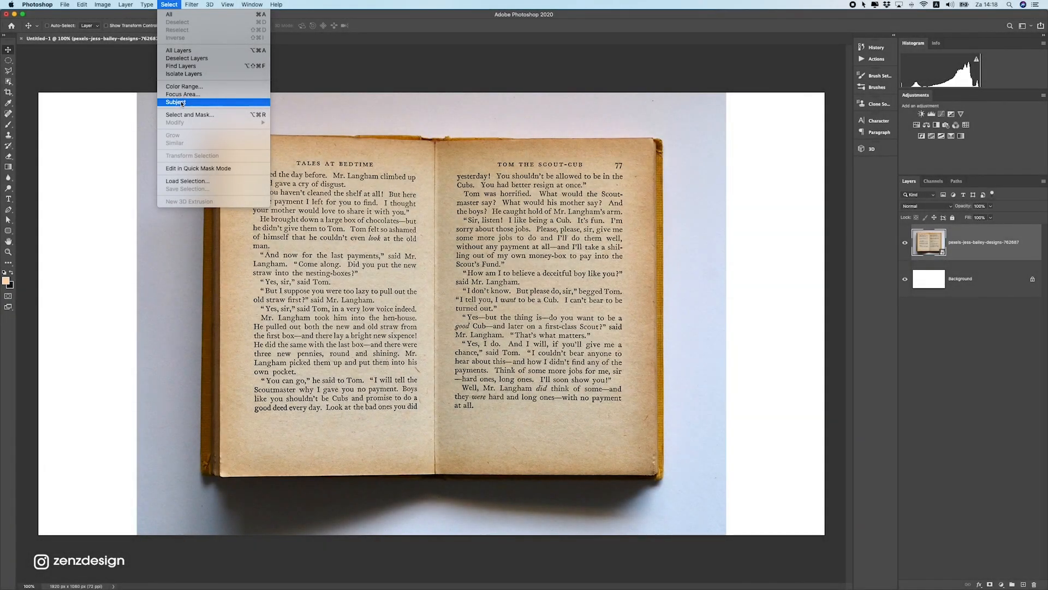
click(182, 102)
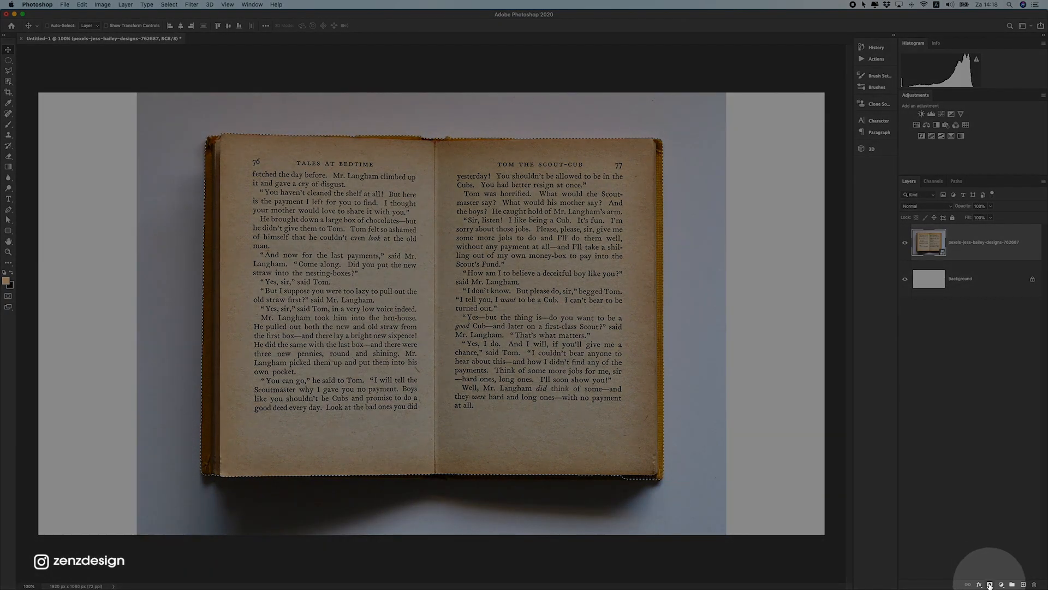
click(990, 583)
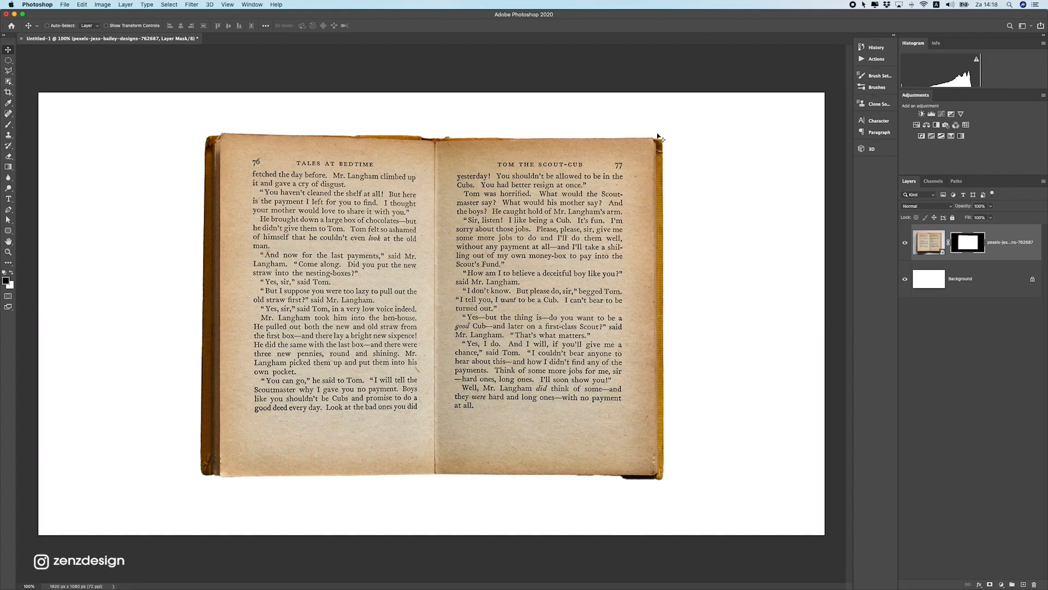
Scale the masked book down proportionally to about 85% and position it slightly right of the canvas centre
key(super+t)
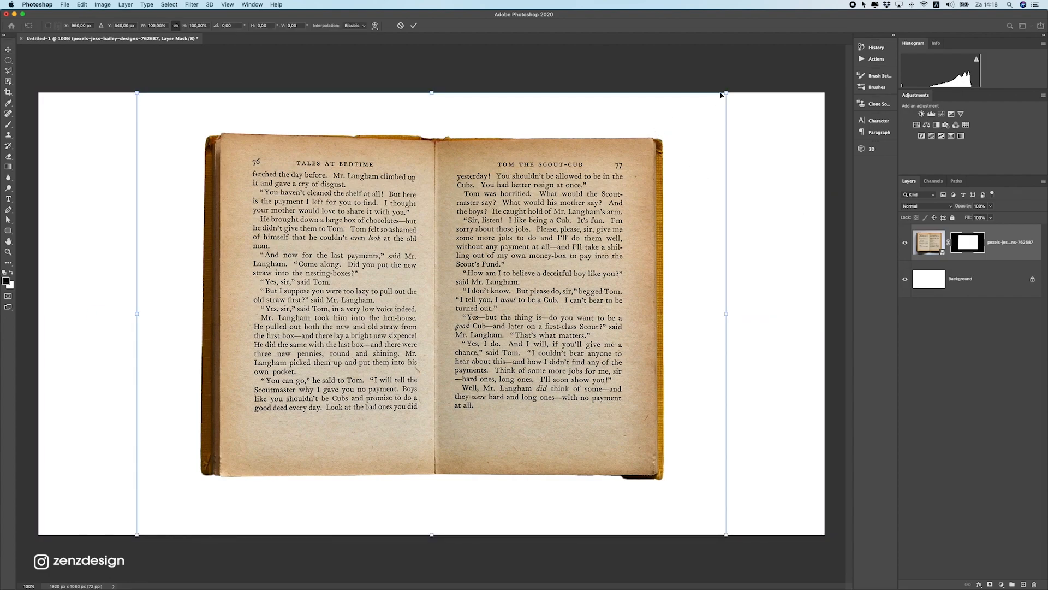
drag(725, 92, 601, 186)
drag(484, 287, 569, 229)
drag(691, 124, 722, 102)
drag(513, 271, 515, 286)
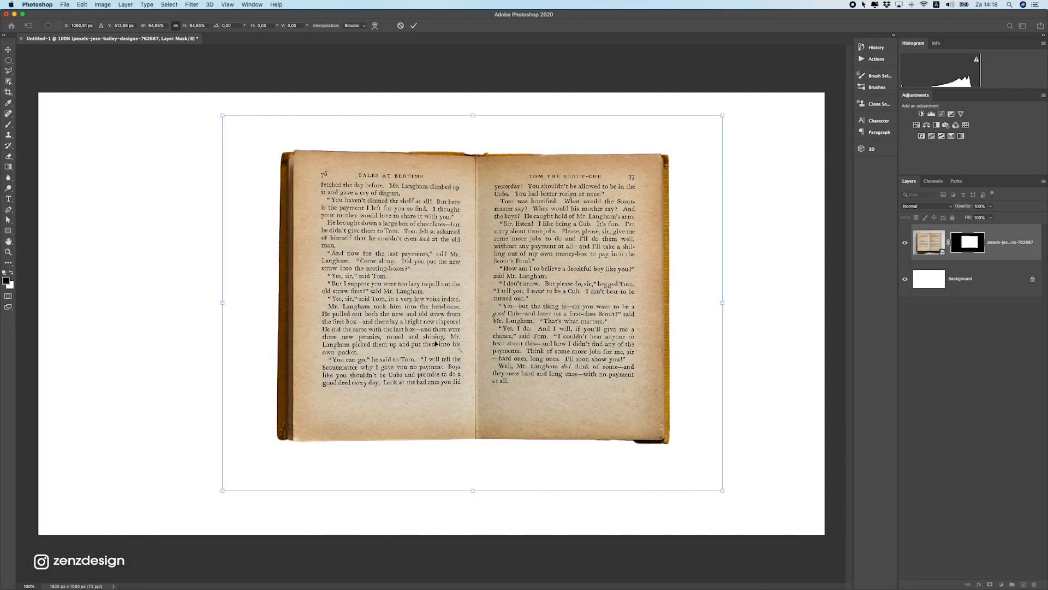
drag(437, 343, 459, 362)
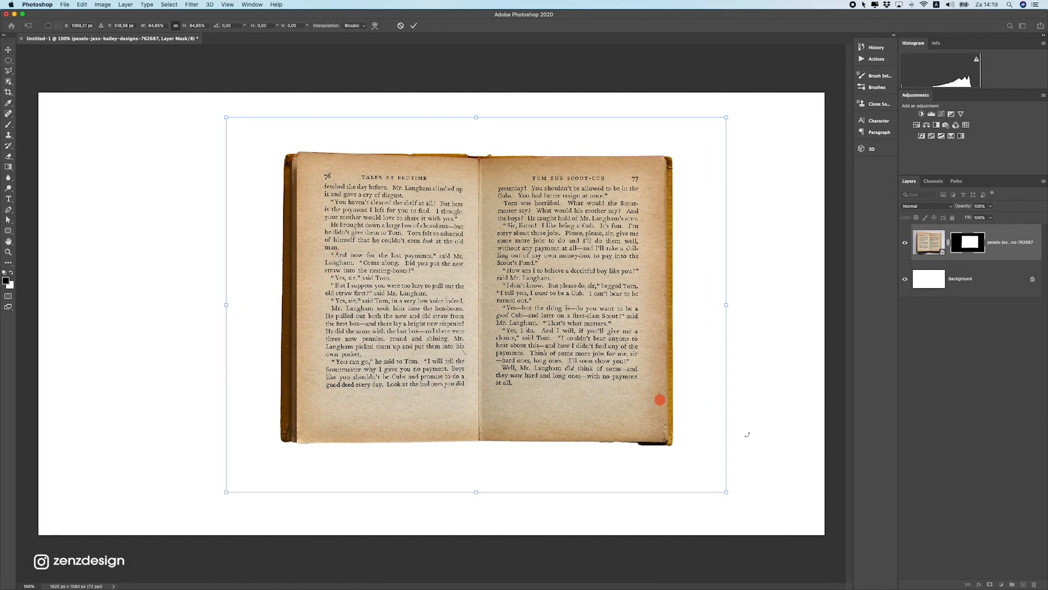
key(Return)
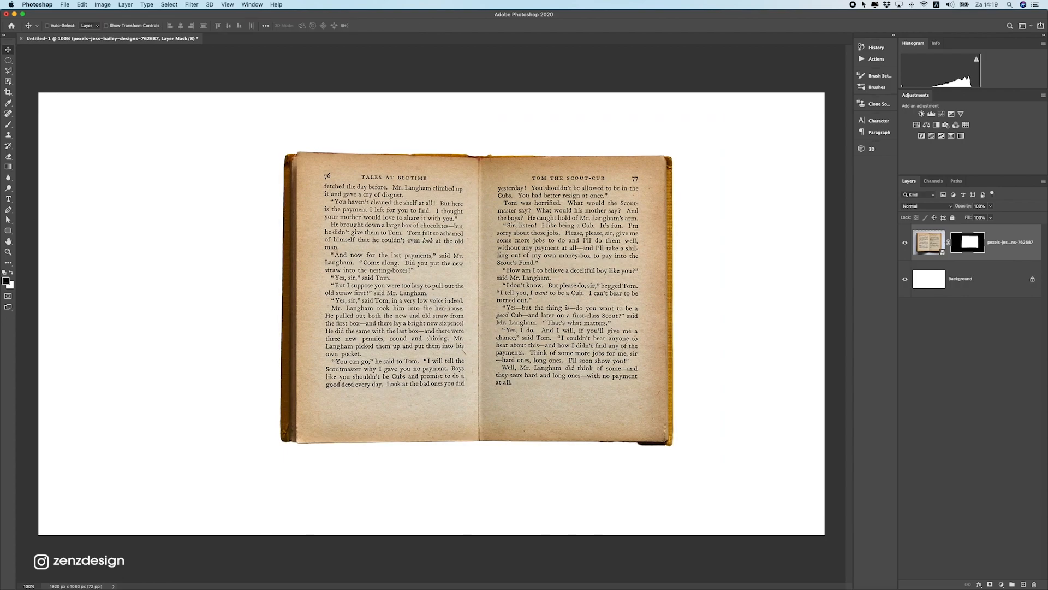
Place the boardwalk landscape photo and arrange it beneath the book layer, shifted about 112 px to the left
key(super+Tab)
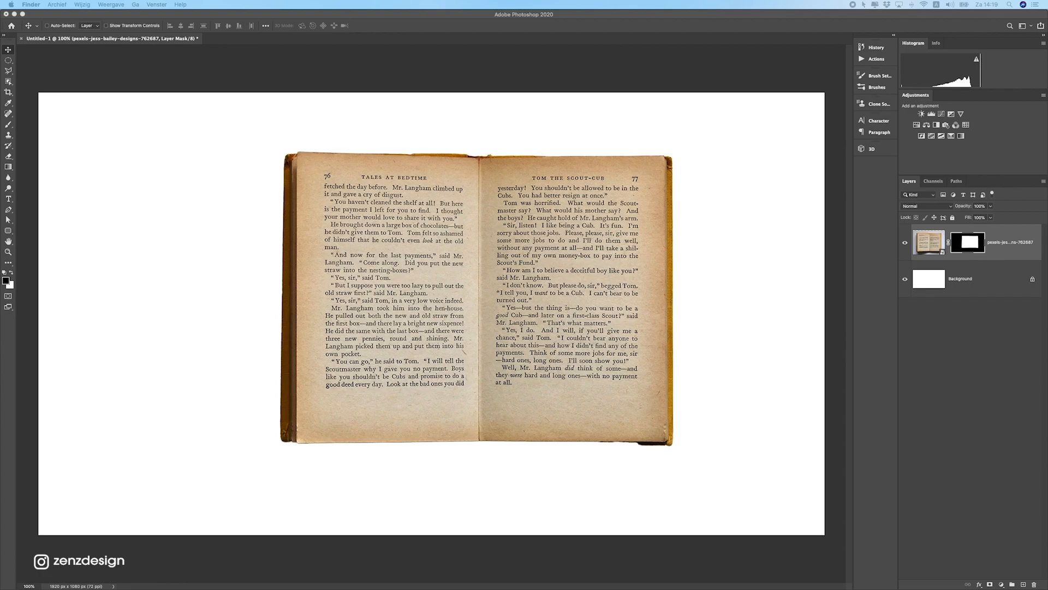
drag(642, 186, 448, 223)
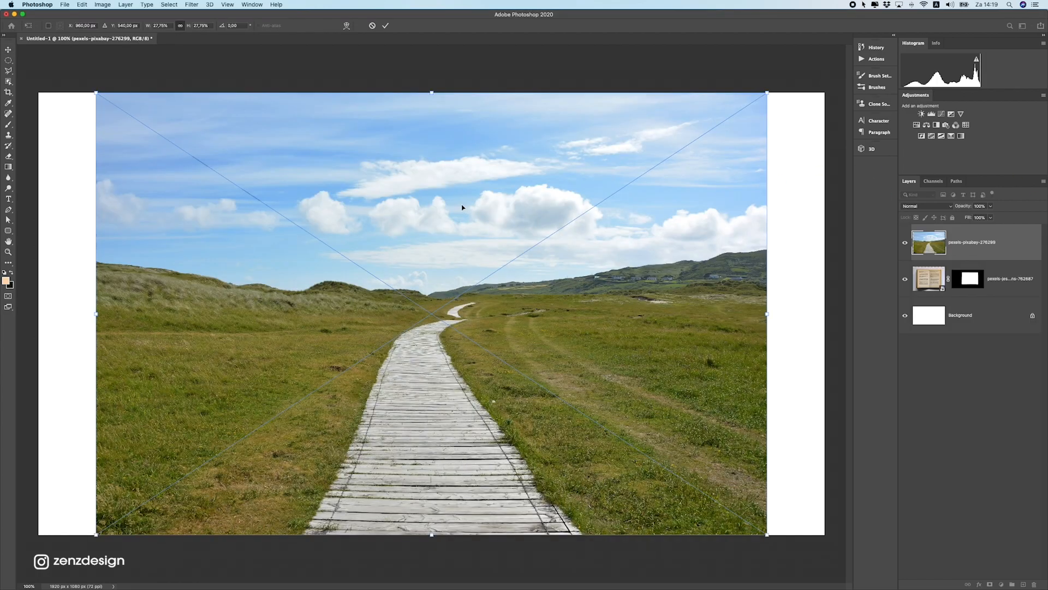
key(Return)
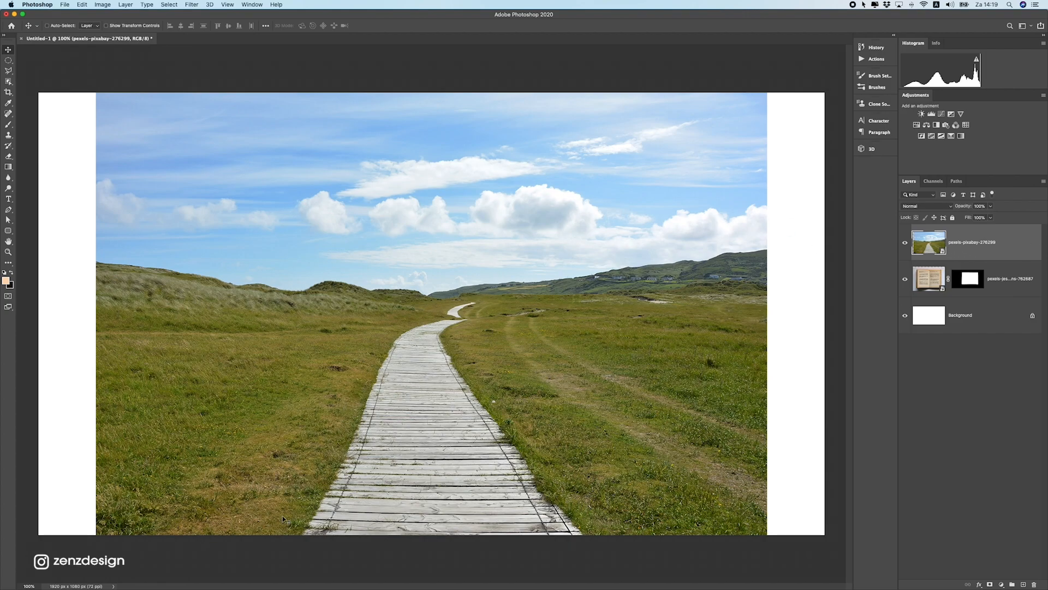
drag(991, 246, 983, 301)
drag(595, 448, 561, 435)
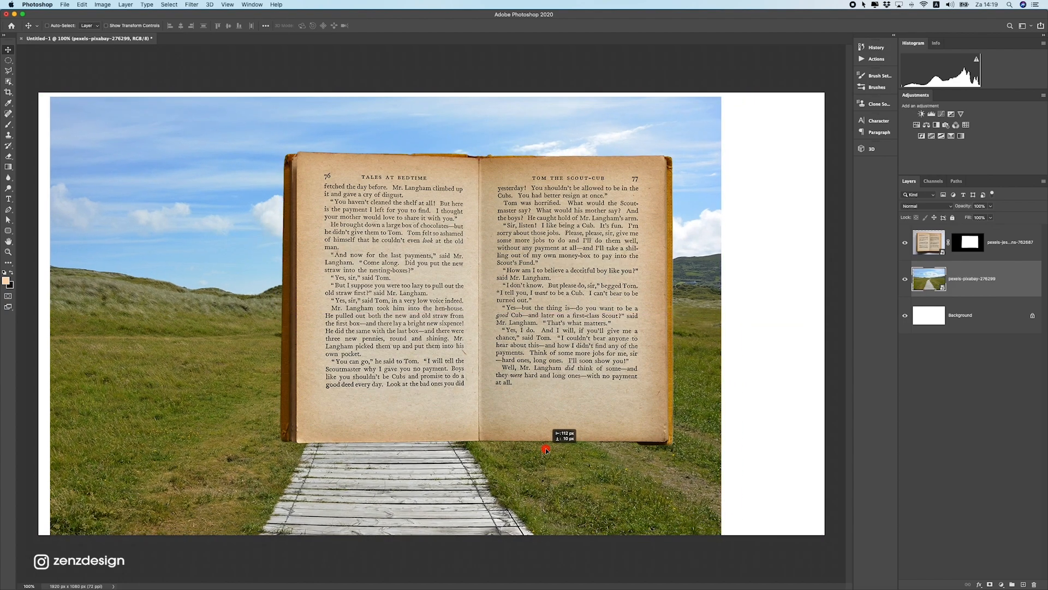
key(super+t)
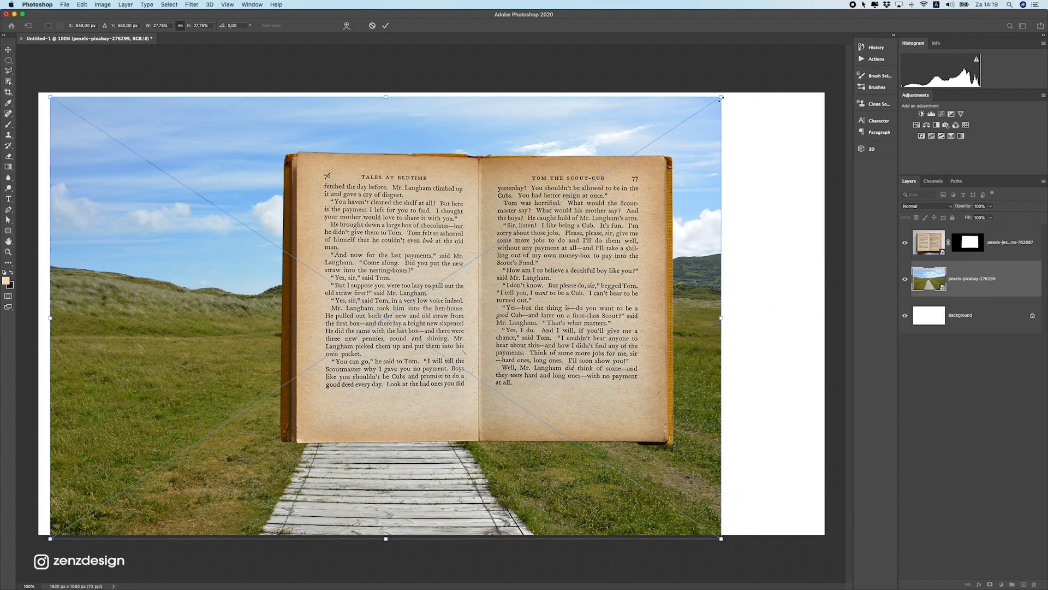
drag(720, 98, 589, 187)
drag(479, 318, 557, 321)
drag(672, 532, 651, 520)
drag(591, 464, 589, 477)
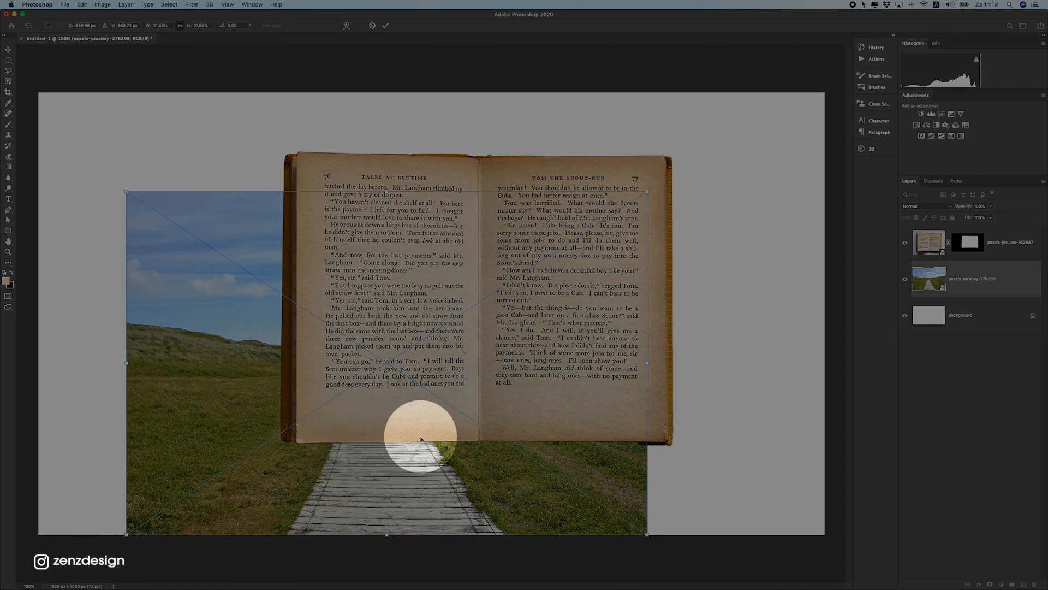
key(Escape)
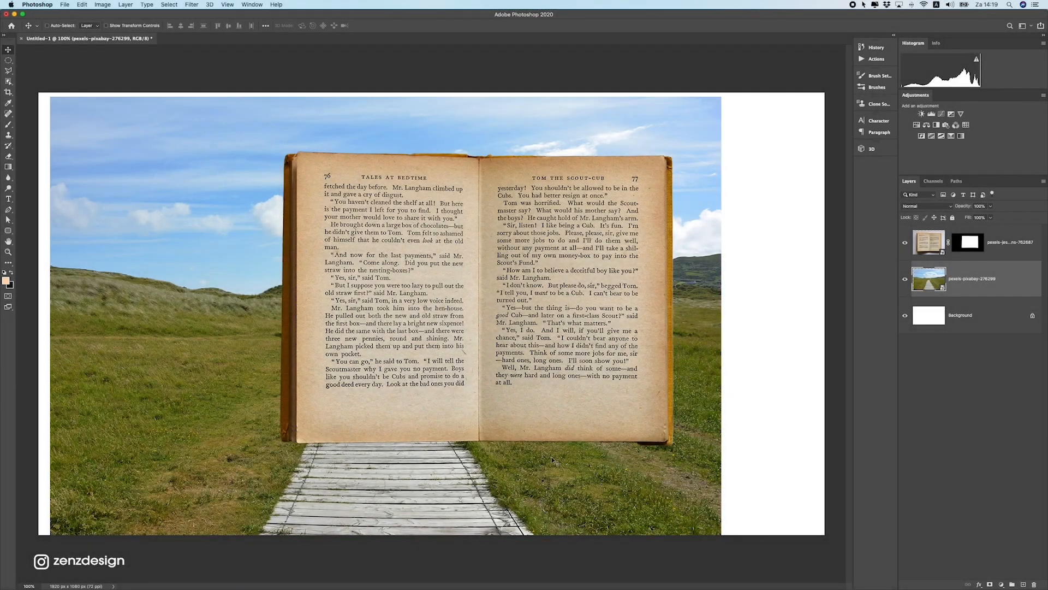
drag(716, 444, 597, 348)
key(super+z)
Transform the landscape photo to about 22.7% width and 19.8% height, with the boardwalk running out from under the book's left page
key(super+t)
drag(723, 96, 661, 137)
drag(552, 286, 555, 321)
drag(183, 239, 103, 257)
drag(301, 302, 237, 306)
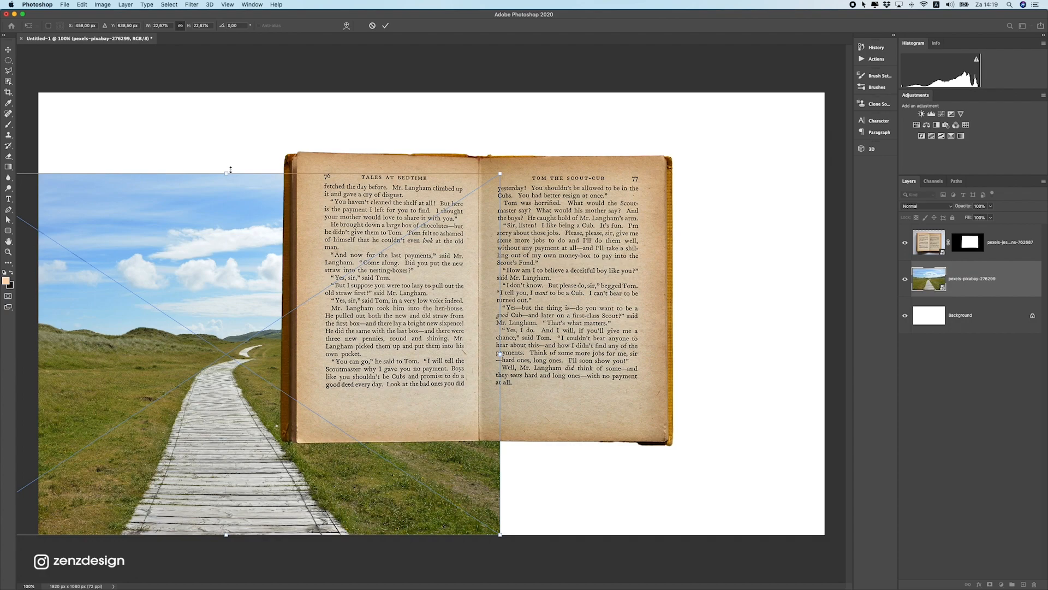
drag(225, 173, 223, 219)
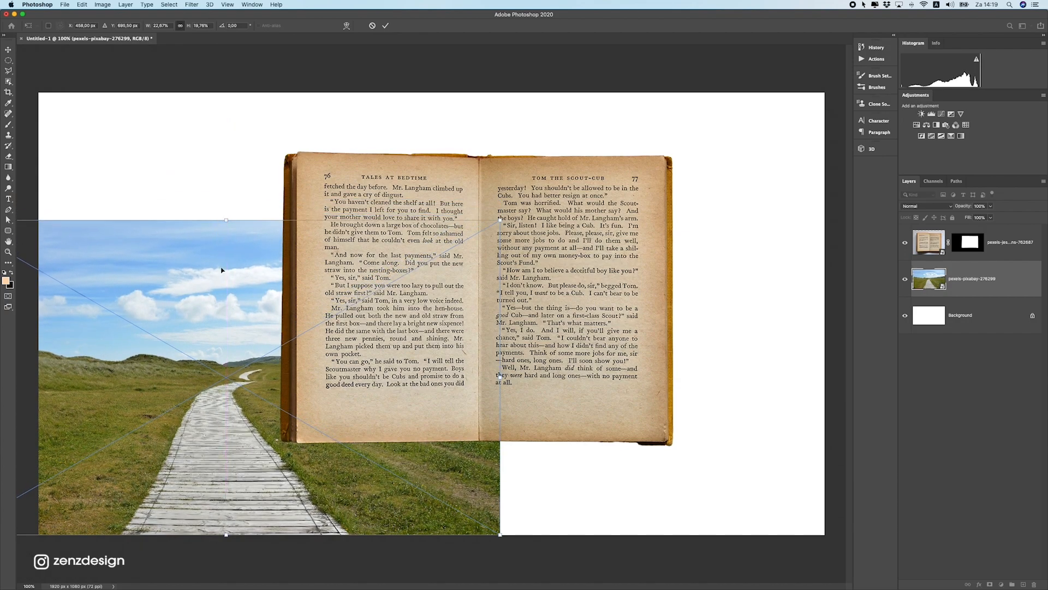
drag(221, 270, 384, 253)
key(Return)
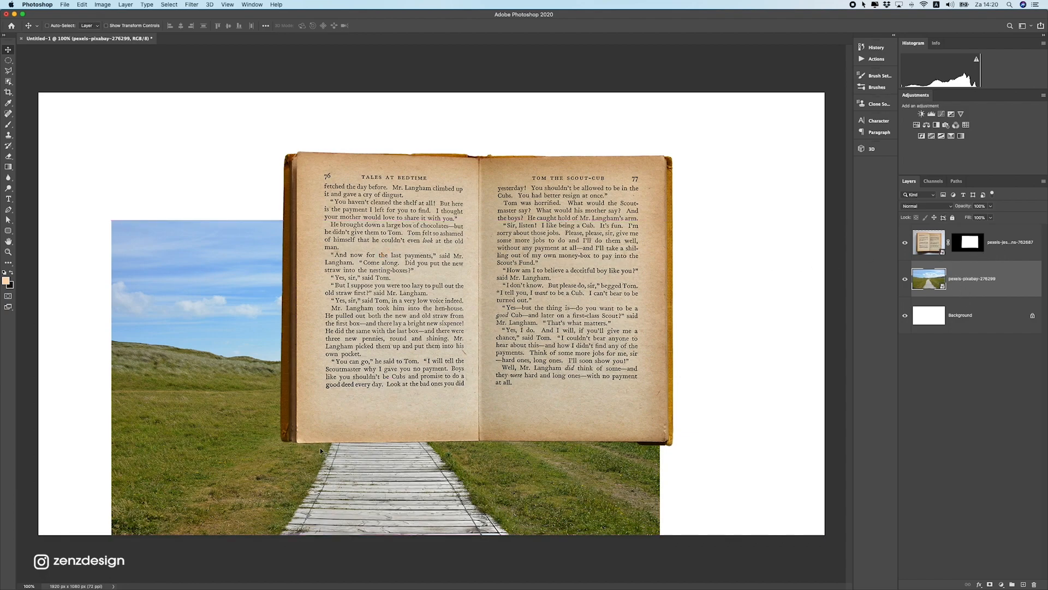
click(970, 247)
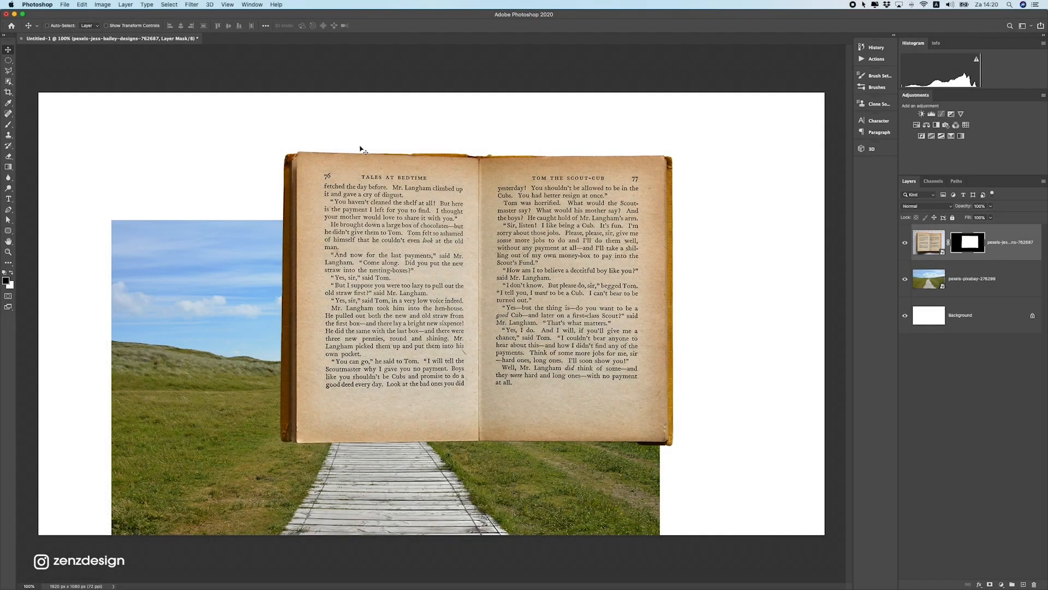
click(8, 124)
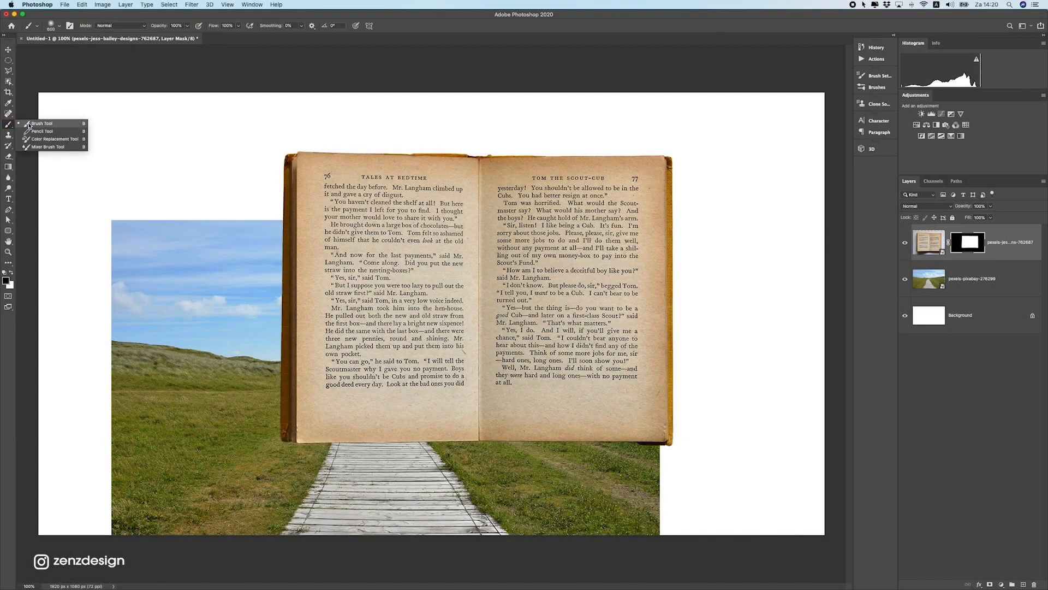
click(29, 124)
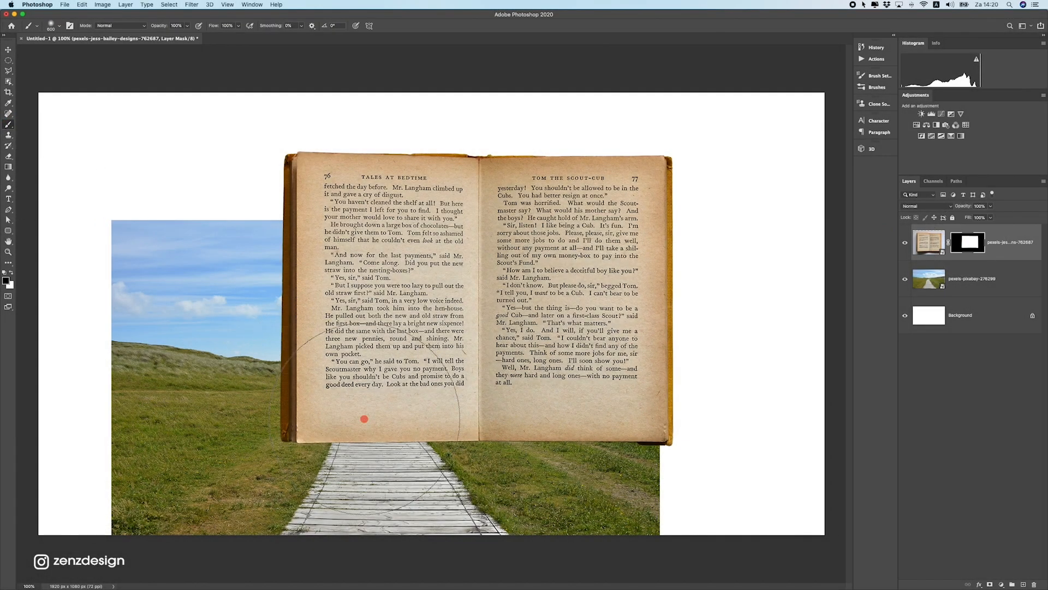
click(363, 419)
click(392, 424)
key(super+z)
key(super+z)
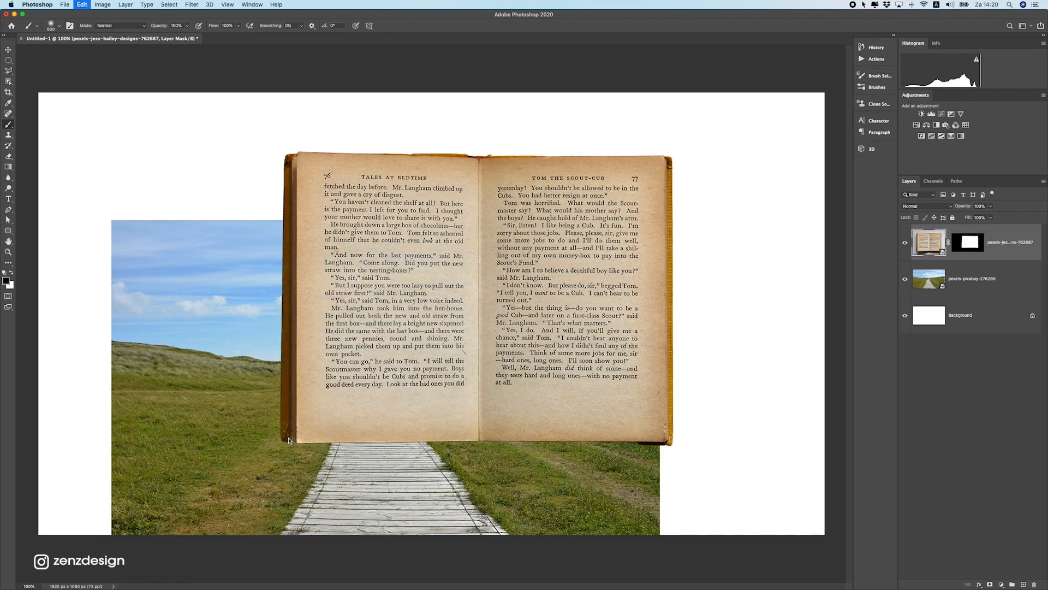
Try cutting a round opening in the lower part of the book's left page by filling an elliptical selection on its layer mask with black
click(9, 62)
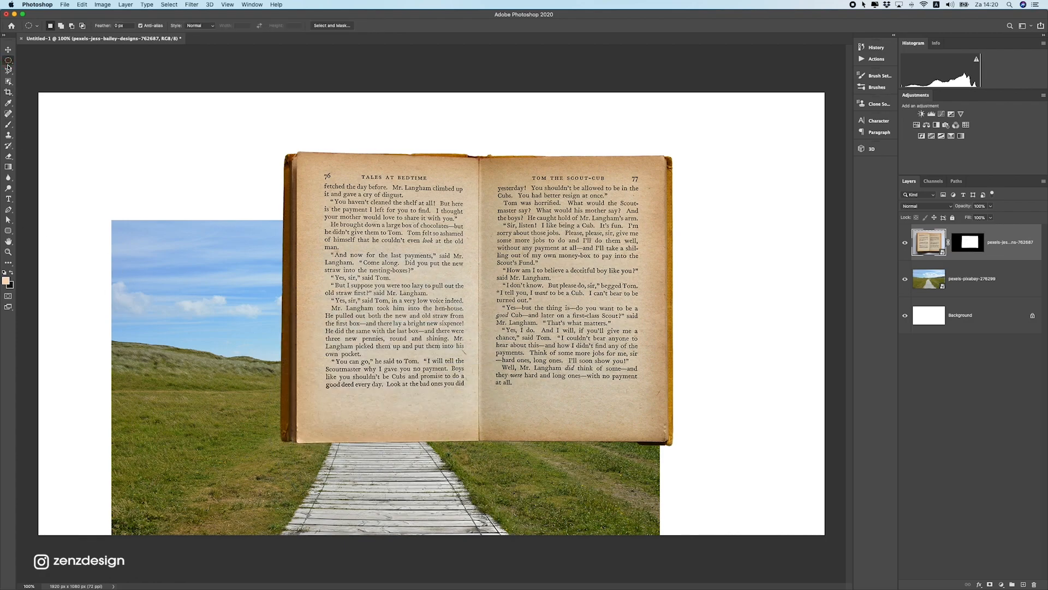
click(966, 246)
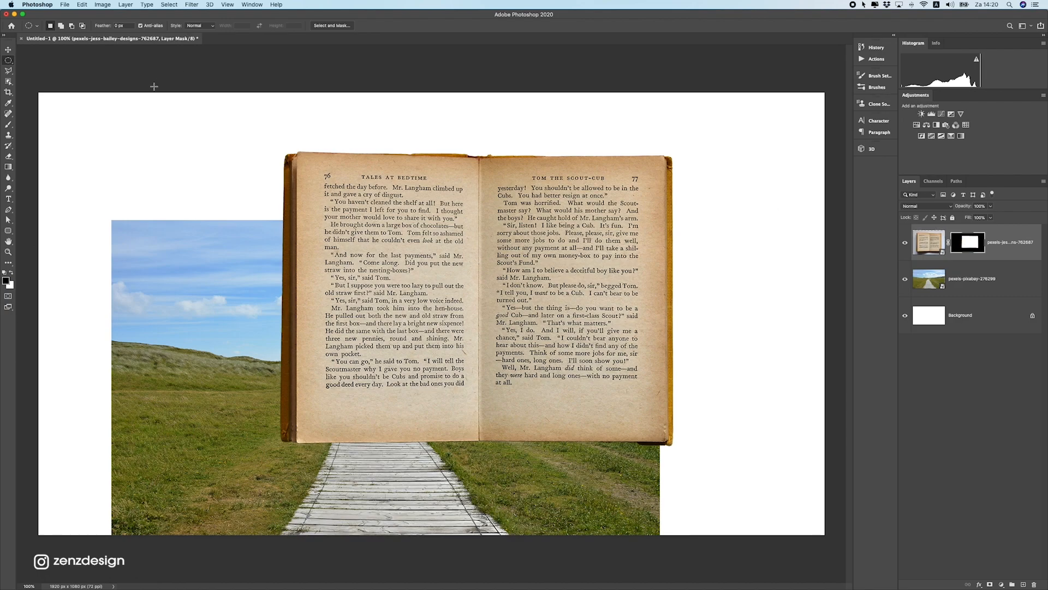
right_click(8, 60)
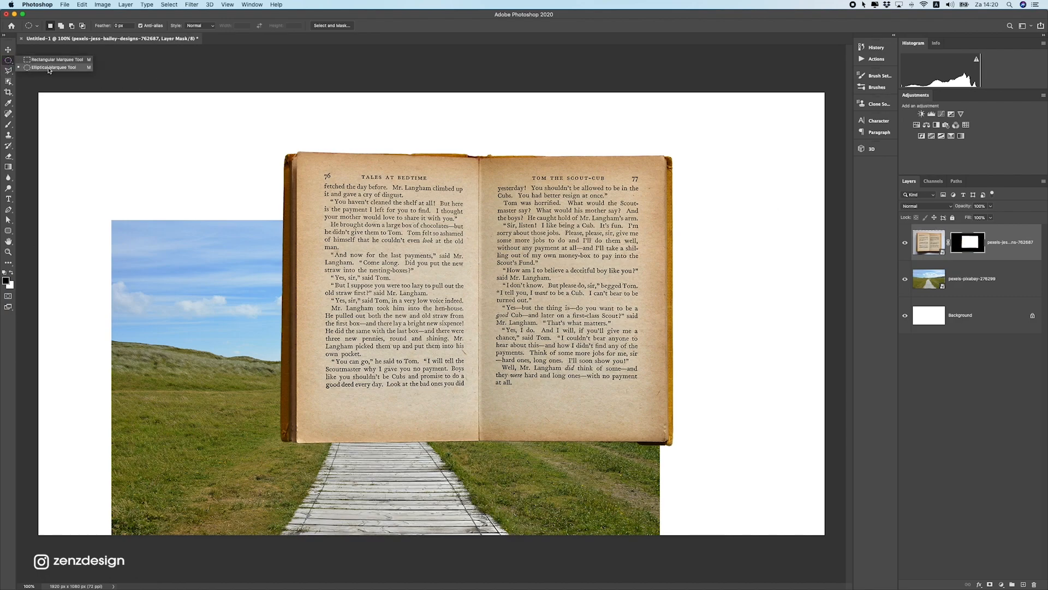
click(49, 68)
drag(304, 482, 466, 304)
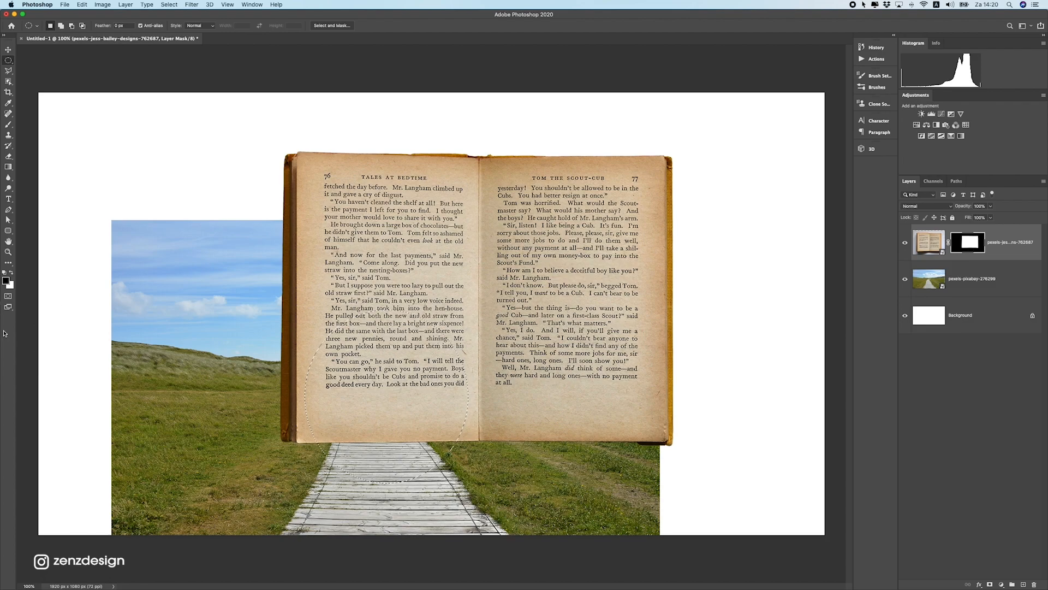
key(x)
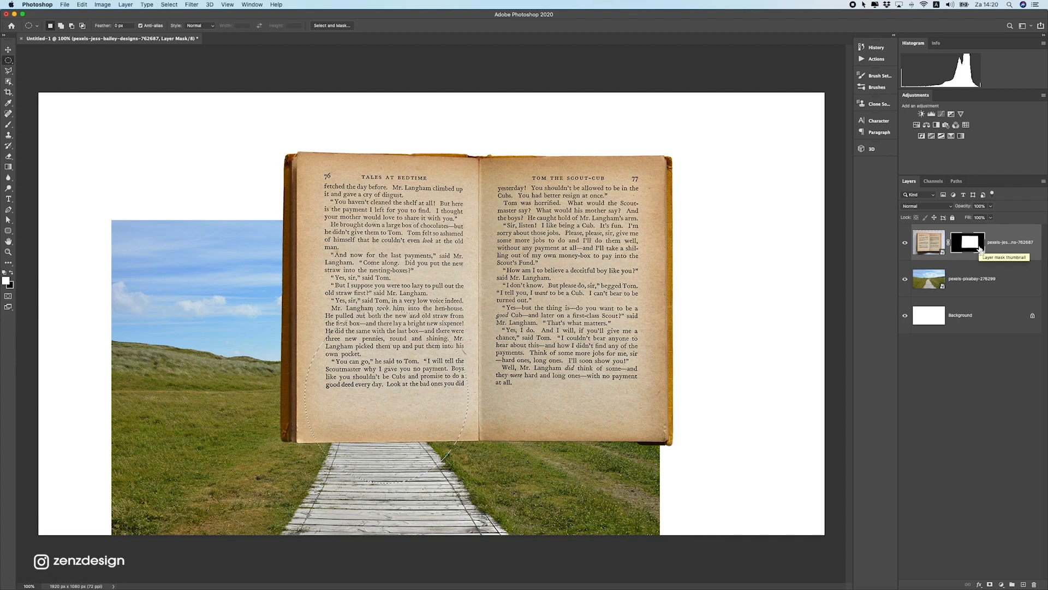
key(super+BackSpace)
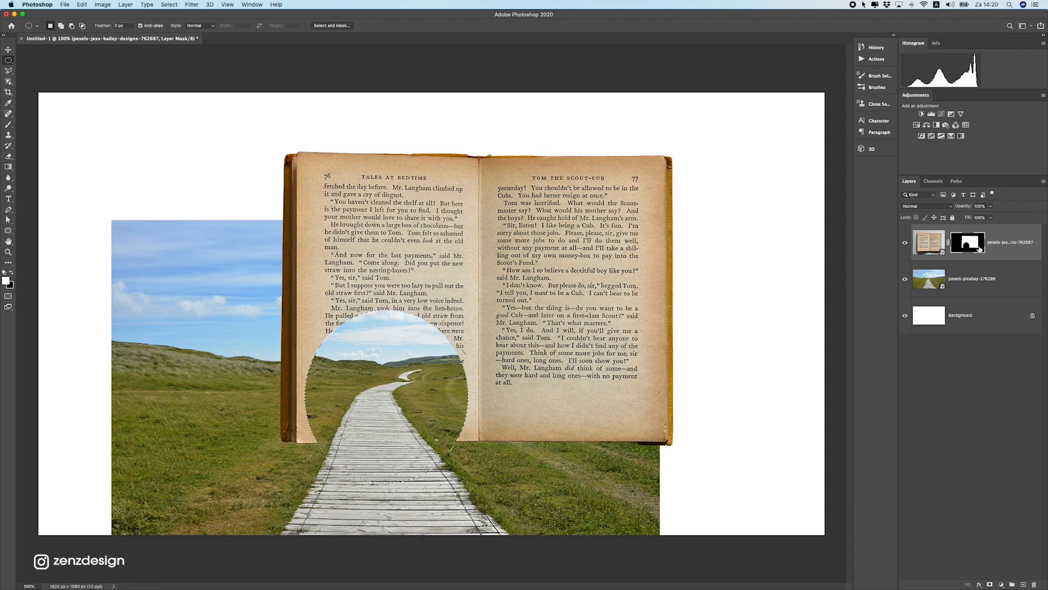
Deselect to check the opening, and undo the round cut in the book's layer mask together with its selection
click(445, 342)
scroll(398, 425, down, 5)
scroll(398, 423, up, 5)
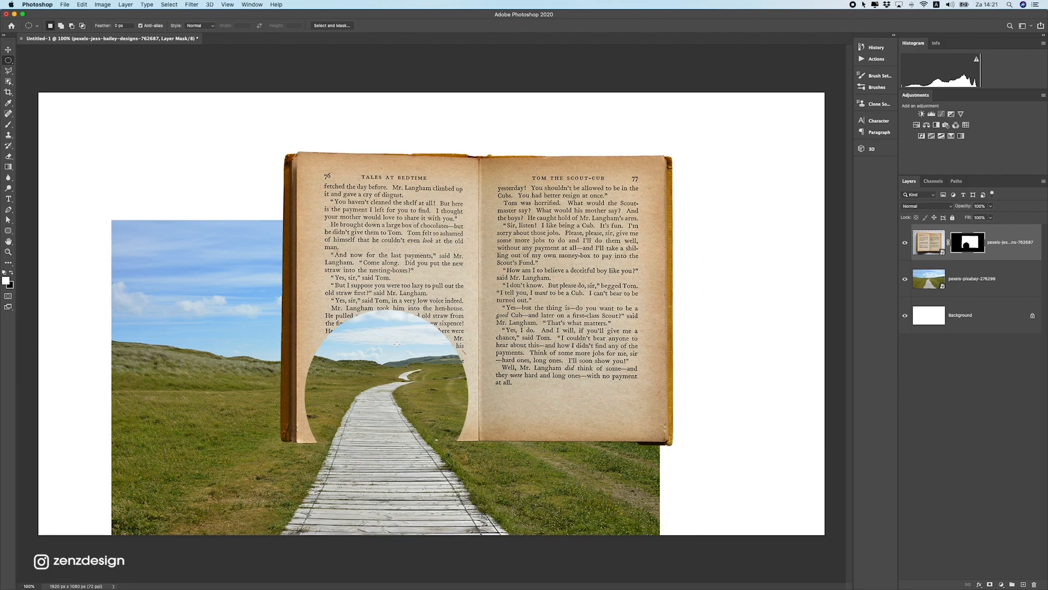
key(super+z)
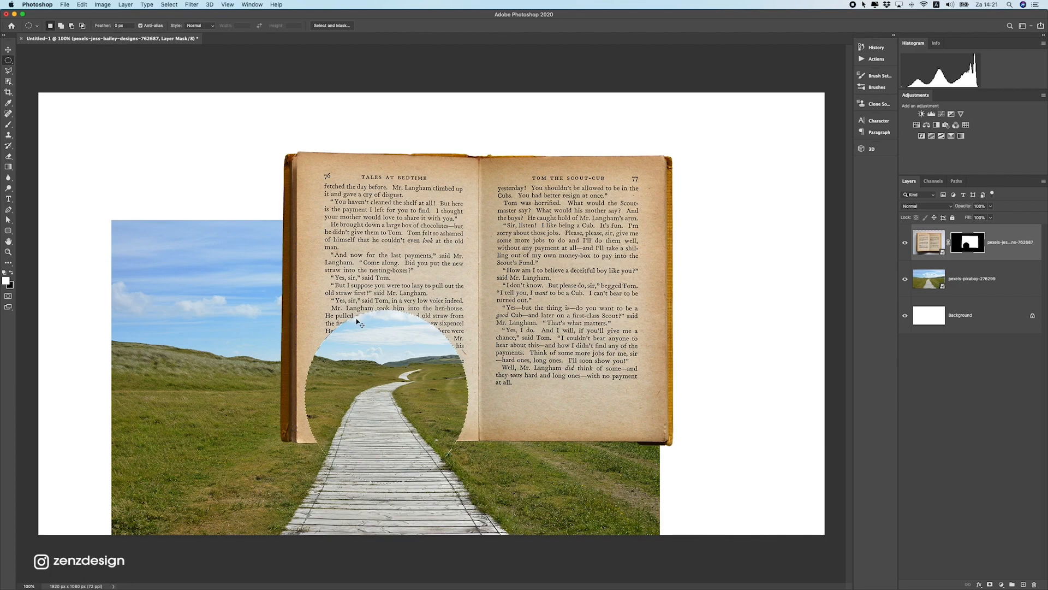
key(super+z)
key(super+z)
Draw a taller elliptical selection over the boardwalk on the left page and fill it with black on the book's layer mask
drag(343, 371, 474, 513)
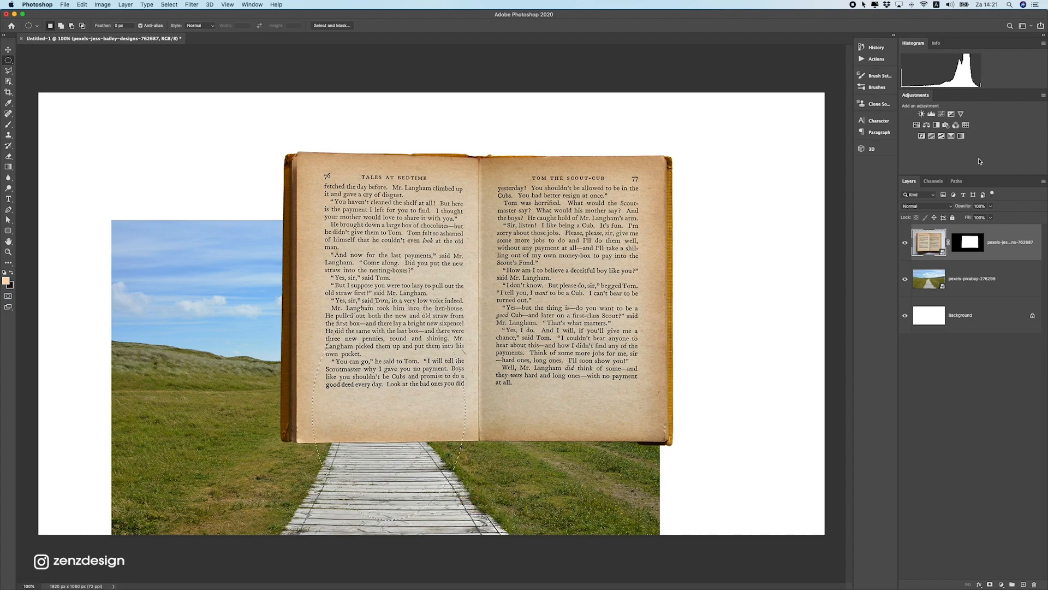
click(969, 243)
key(super+BackSpace)
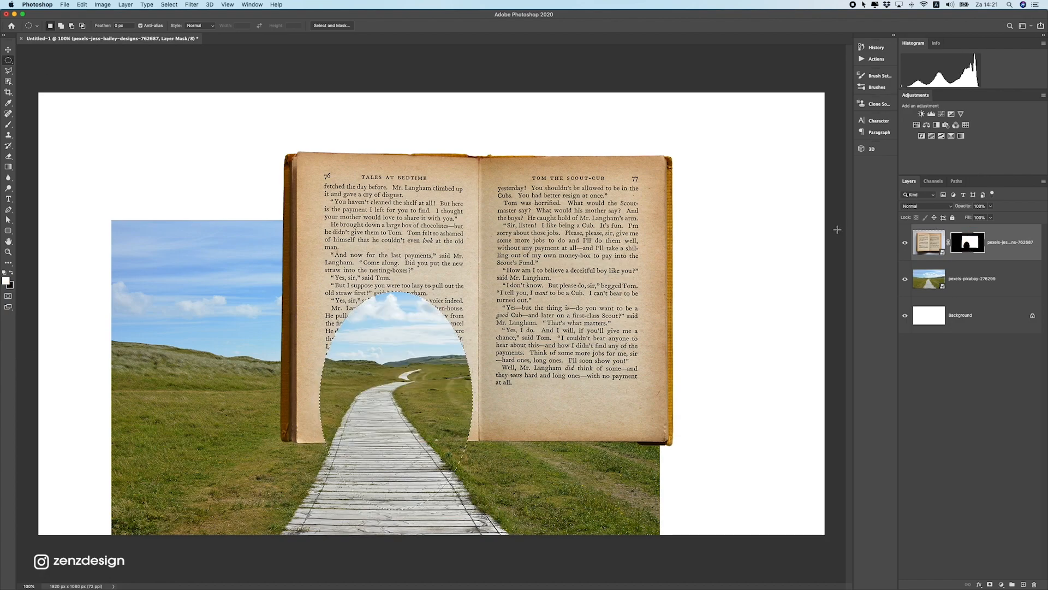
Undo the last black fill, recut the arch slightly further left in the book's layer mask, and deselect
key(super+z)
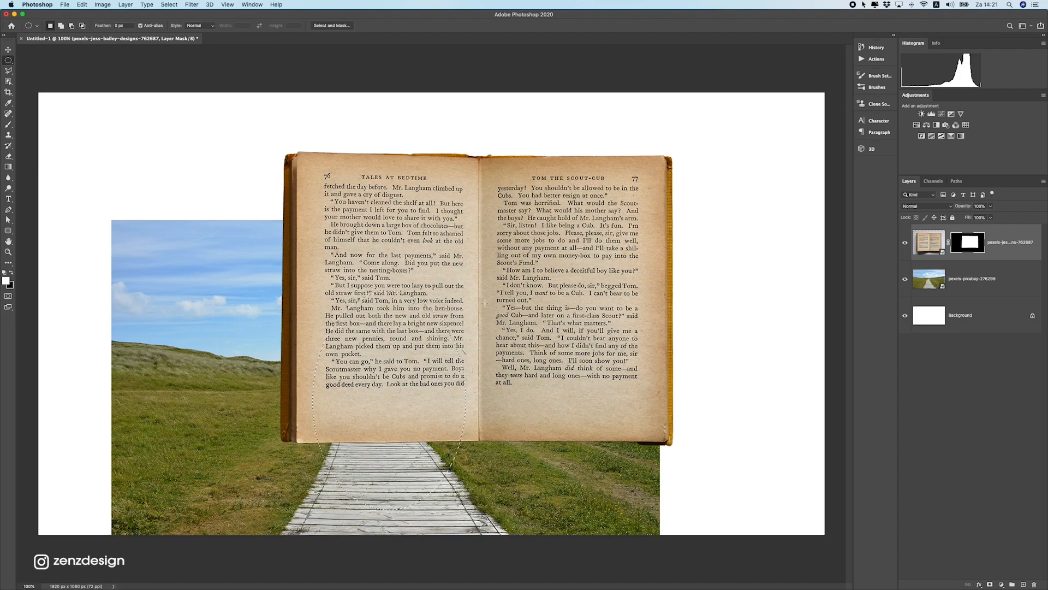
click(961, 250)
key(BackSpace)
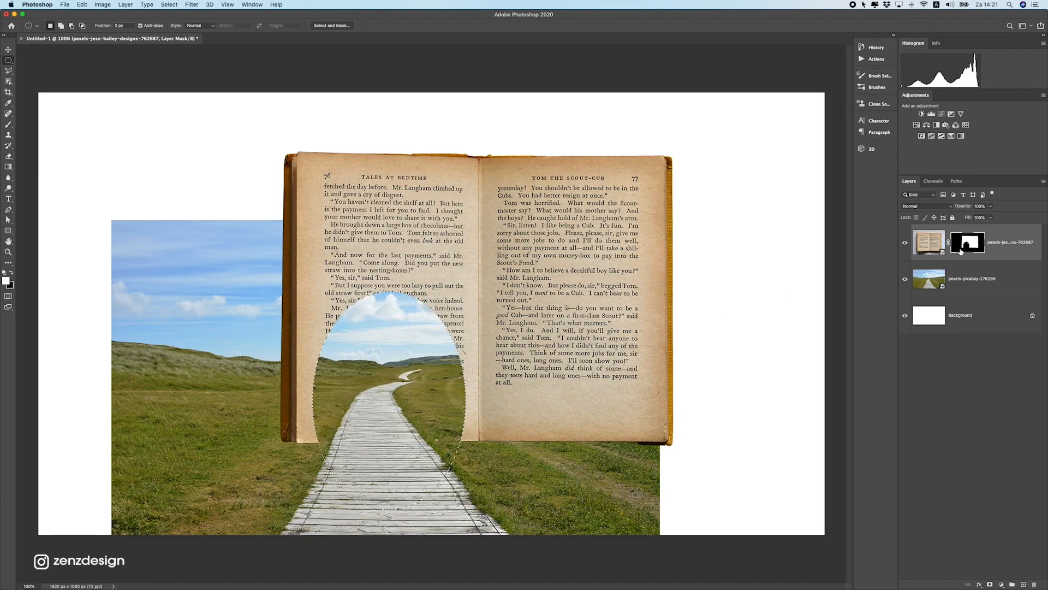
key(super+d)
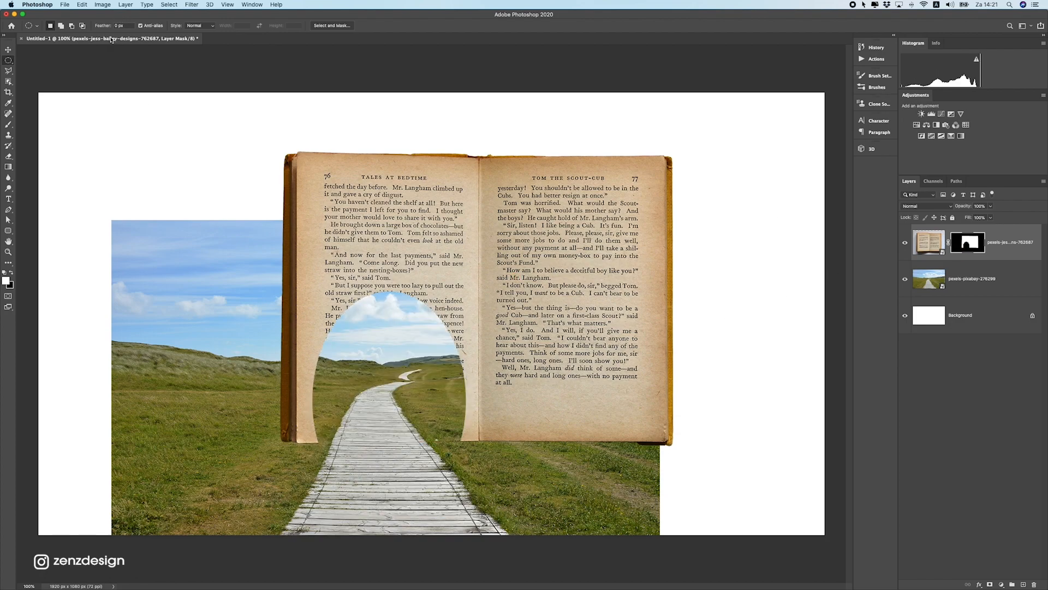
Add a layer mask to the boardwalk landscape layer
click(8, 50)
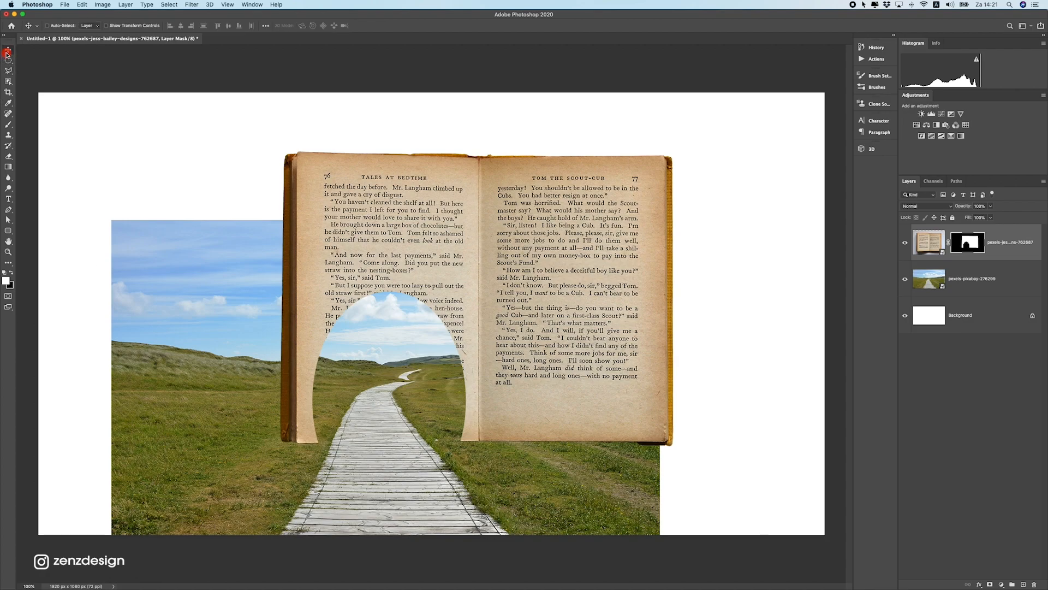
super+click(247, 297)
click(904, 280)
click(904, 279)
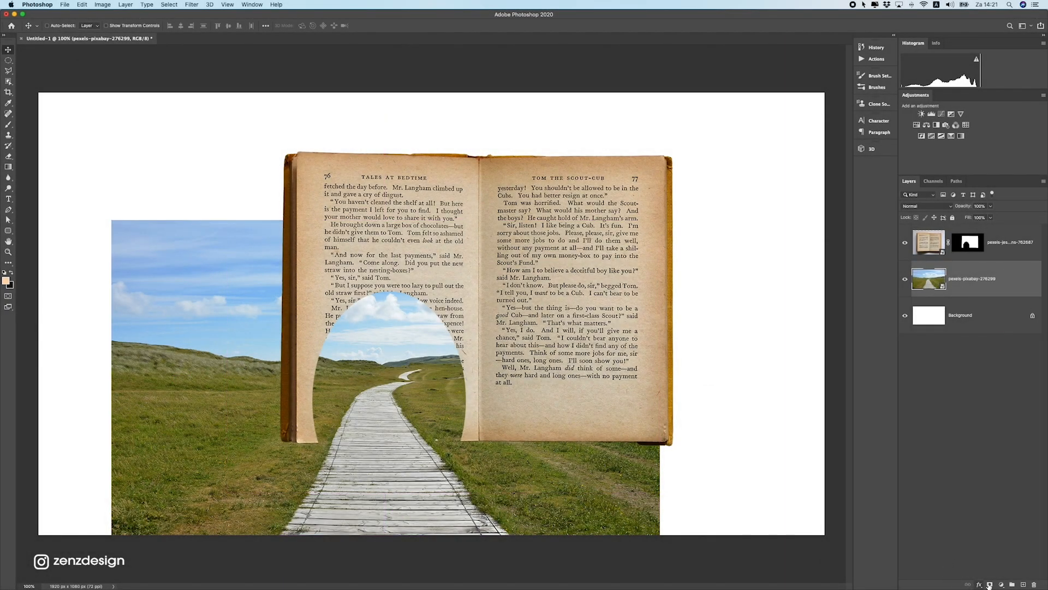
click(989, 584)
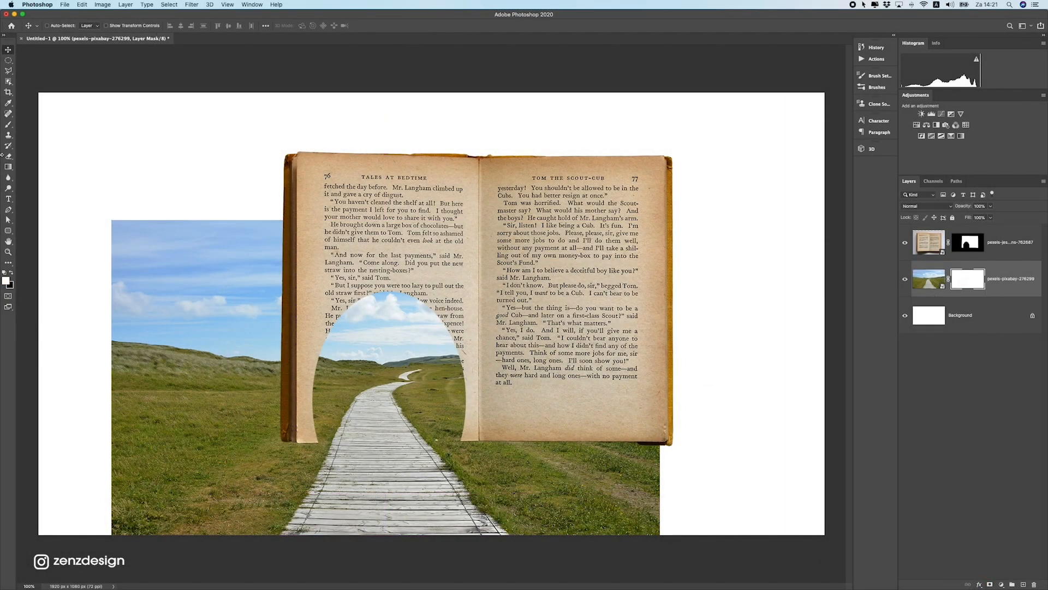
Choose the Soft Round brush with 0% hardness, undo a trial dab, and reduce the brush size
click(10, 125)
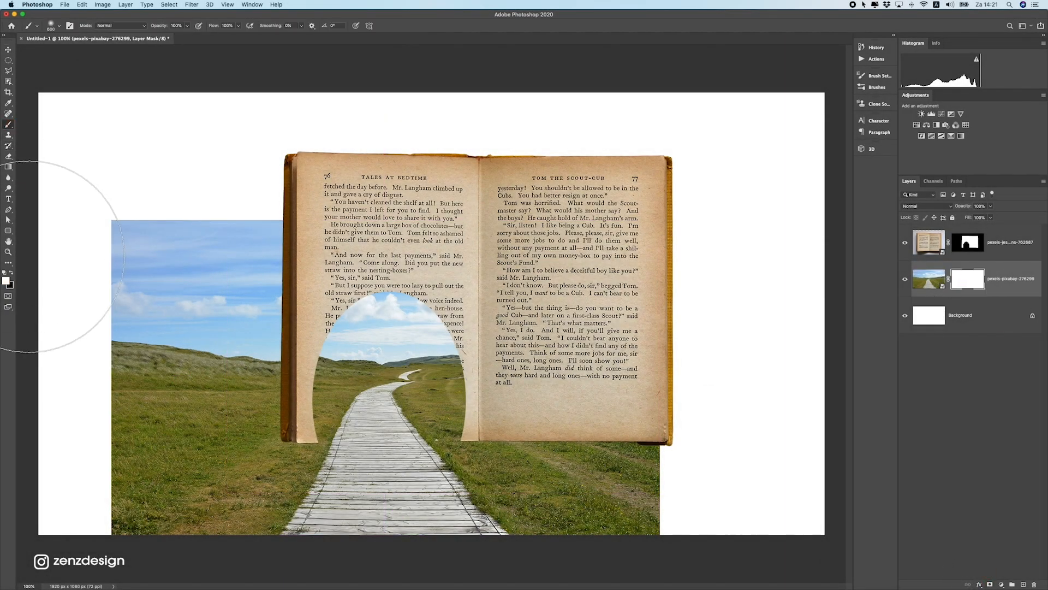
click(56, 27)
click(46, 106)
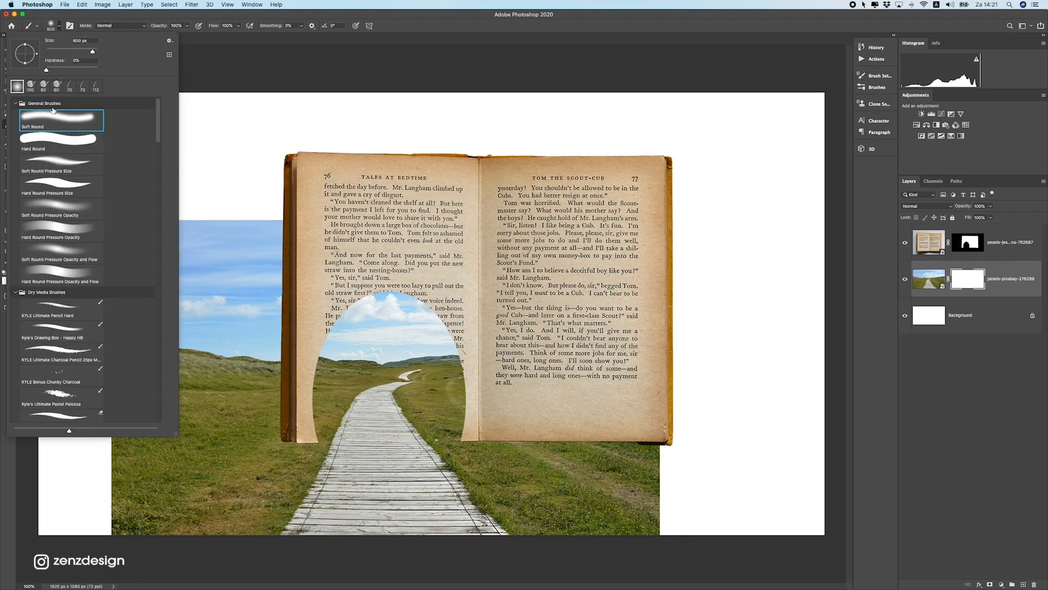
click(252, 15)
click(137, 284)
key(super+z)
key(bracketleft)
key(bracketleft)
key(bracketleft)
key(bracketleft)
key(bracketleft)
key(bracketleft)
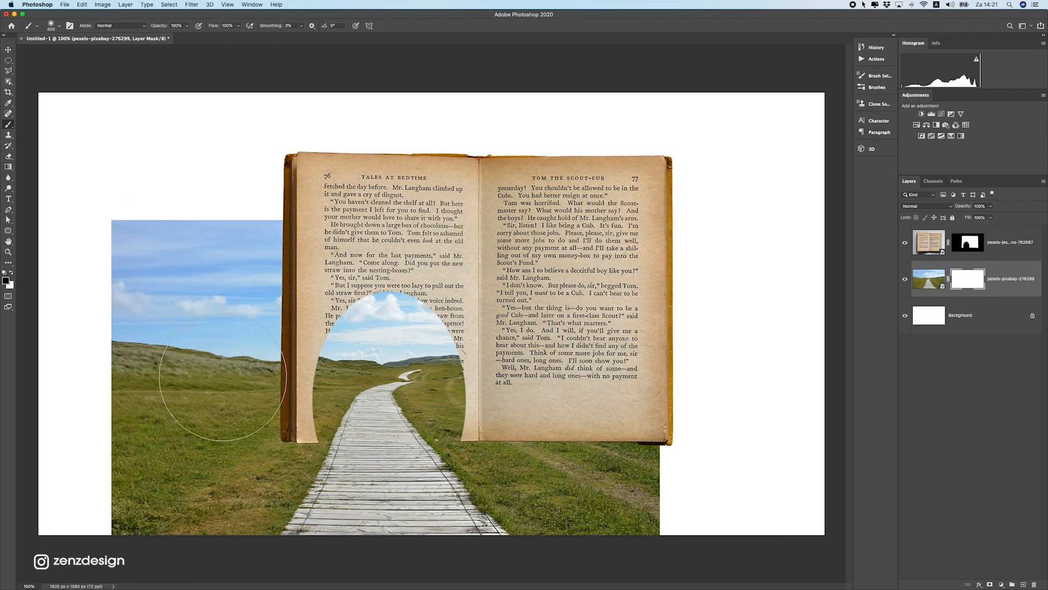
Paint black on the landscape's mask to hide the sky and grass beside the left page and the grass below the right page
mouse_move(258, 223)
mouse_down()
mouse_move(272, 261)
mouse_move(284, 469)
mouse_move(376, 446)
mouse_move(369, 398)
mouse_up()
key(super+z)
mouse_move(228, 416)
mouse_down()
mouse_move(220, 456)
mouse_move(265, 431)
mouse_move(199, 447)
mouse_move(149, 382)
mouse_move(117, 391)
mouse_move(210, 548)
mouse_move(263, 452)
mouse_move(262, 466)
mouse_move(129, 345)
mouse_move(99, 486)
mouse_up()
drag(290, 449, 257, 482)
key(super+z)
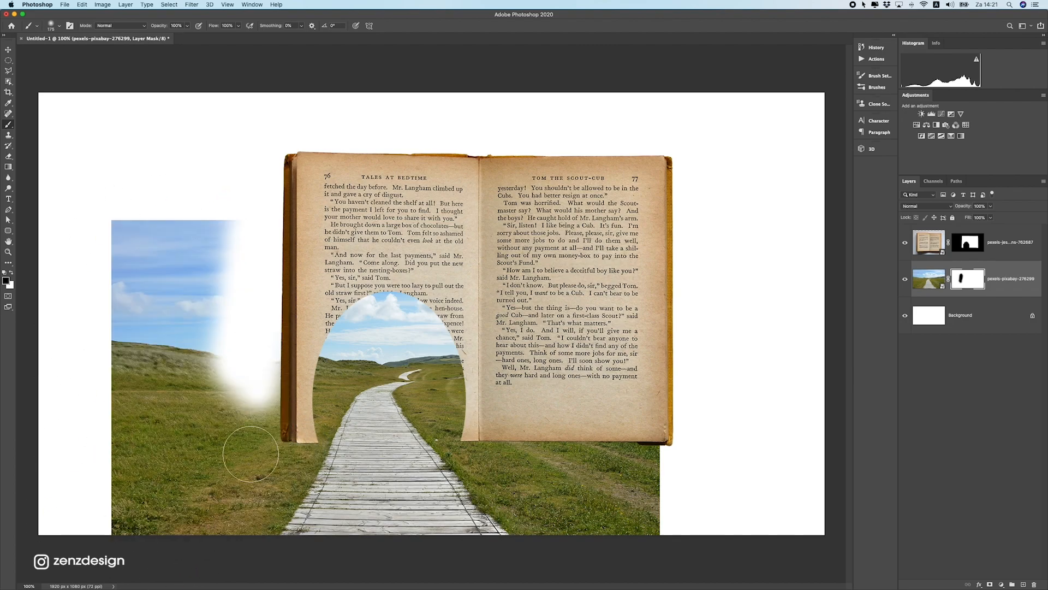
mouse_move(256, 480)
mouse_down()
mouse_move(269, 398)
mouse_move(241, 447)
mouse_move(264, 409)
mouse_move(276, 457)
mouse_move(186, 486)
mouse_move(222, 277)
mouse_move(132, 240)
mouse_move(192, 257)
mouse_up()
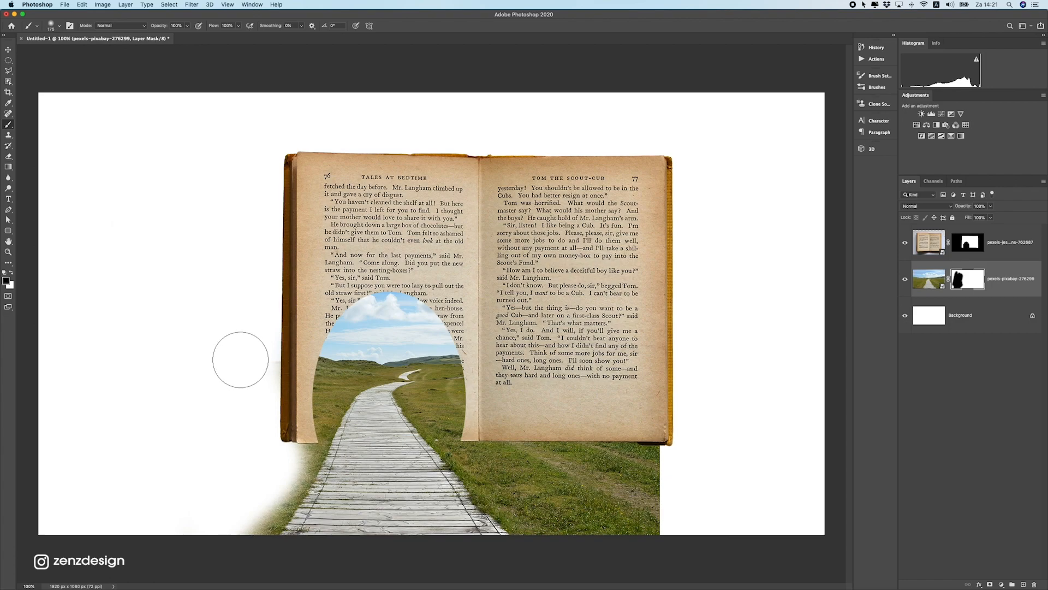
mouse_move(546, 459)
mouse_down()
mouse_move(601, 477)
mouse_move(667, 447)
mouse_move(601, 492)
mouse_move(493, 440)
mouse_move(538, 457)
mouse_move(467, 454)
mouse_move(498, 498)
mouse_move(484, 484)
mouse_move(567, 513)
mouse_move(579, 552)
mouse_move(613, 519)
mouse_move(627, 526)
mouse_up()
With a smaller brush, mask out the grass along both edges of the boardwalk below the book
key([)
key([)
key([)
key([)
key([)
key([)
key([)
mouse_move(464, 453)
mouse_down()
mouse_move(446, 446)
mouse_move(470, 451)
mouse_move(453, 454)
mouse_move(469, 467)
mouse_up()
key(super+z)
key(super+z)
mouse_move(310, 454)
mouse_down()
mouse_move(275, 524)
mouse_move(262, 508)
mouse_move(260, 530)
mouse_move(289, 490)
mouse_move(275, 523)
mouse_move(276, 438)
mouse_move(288, 434)
mouse_move(295, 471)
mouse_up()
mouse_move(458, 454)
mouse_down()
mouse_move(527, 541)
mouse_move(512, 531)
mouse_up()
key(super+minus)
key(super+minus)
key(super+plus)
key(super+plus)
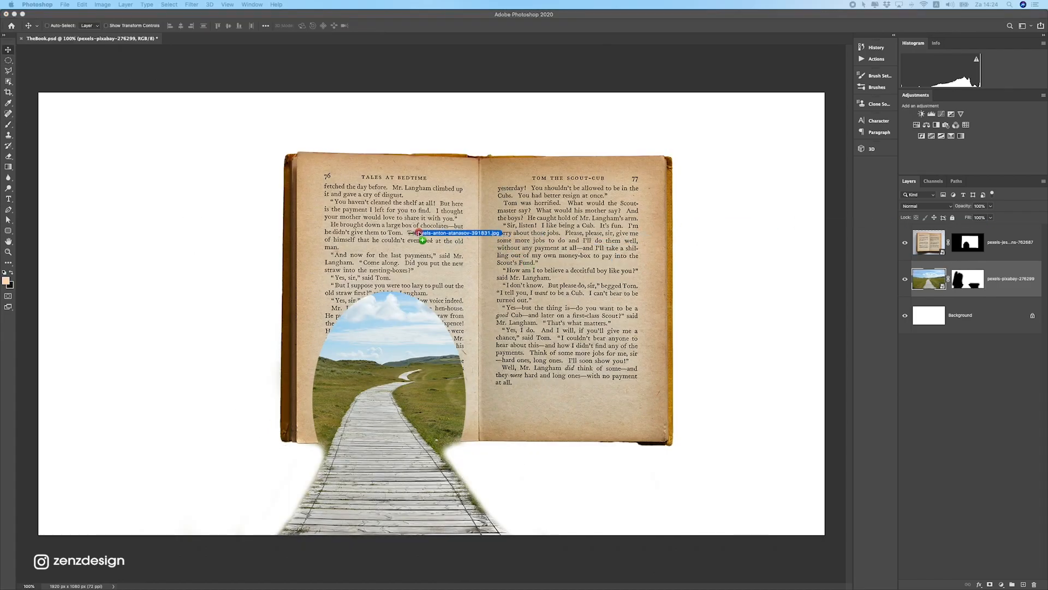
Place the green grass field photo, scale it to span the canvas width, and put its layer beneath the boardwalk landscape
click(348, 225)
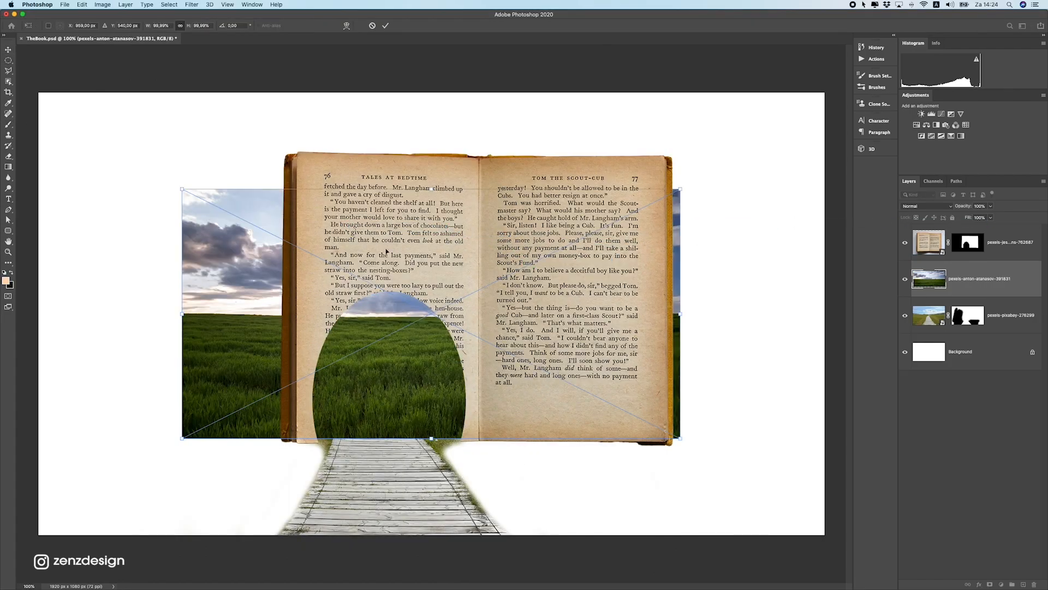
drag(398, 268, 254, 366)
drag(537, 285, 853, 204)
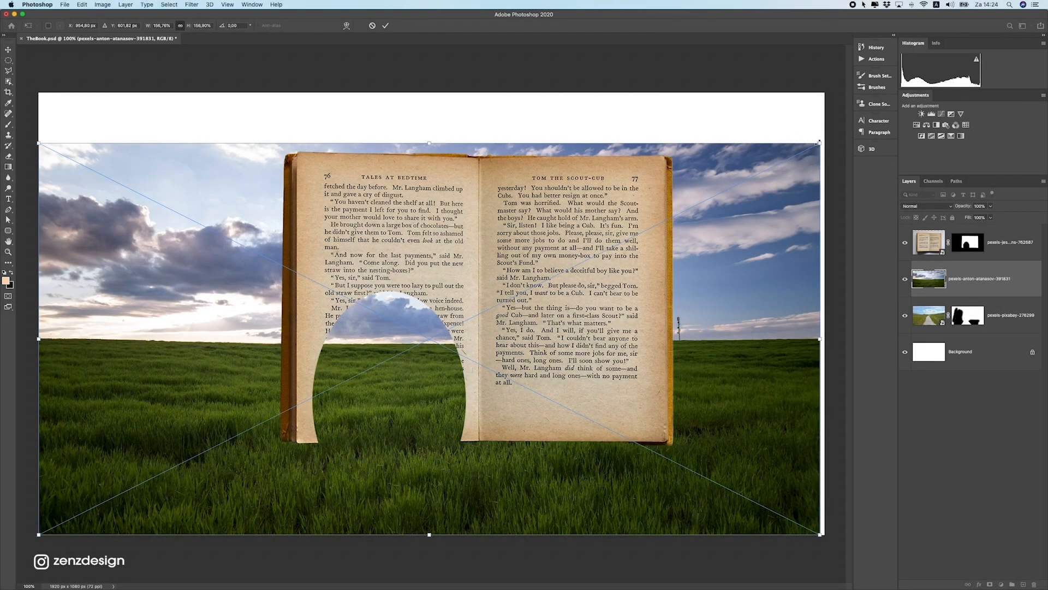
drag(818, 143, 835, 136)
drag(772, 183, 766, 185)
key(Return)
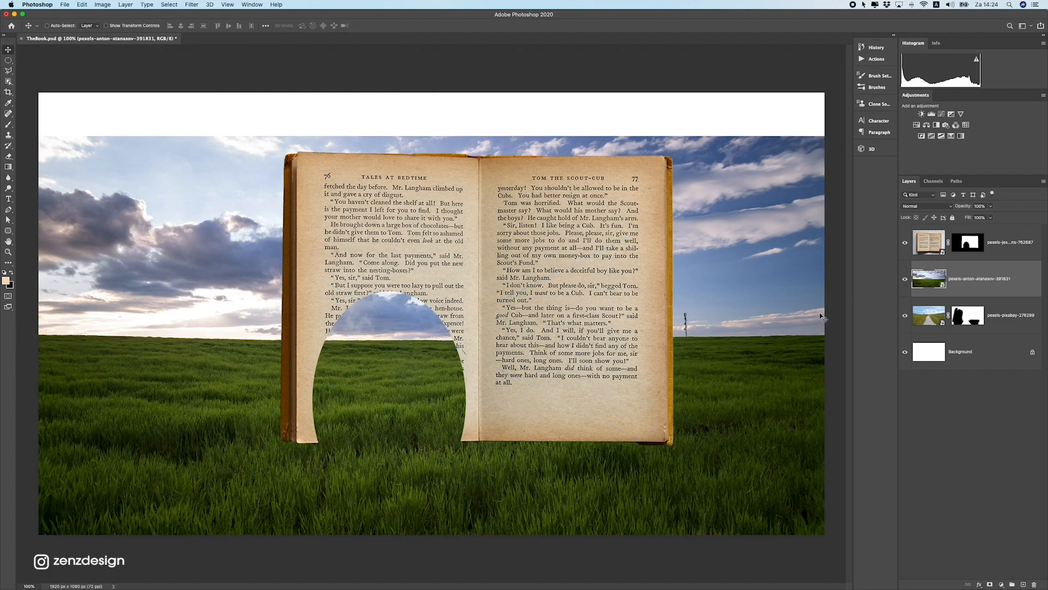
drag(961, 280, 974, 327)
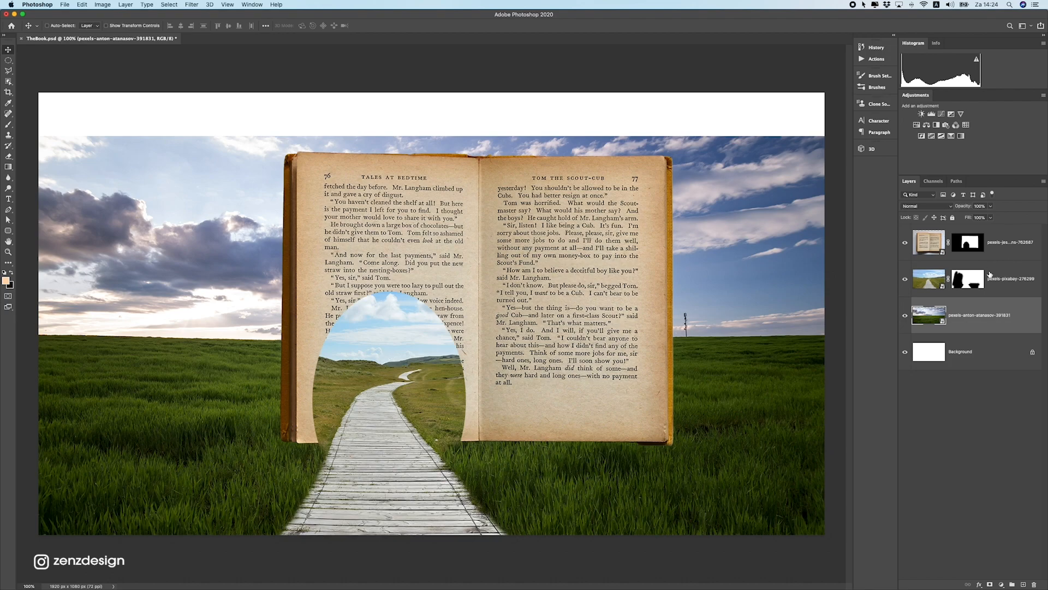
Add a layer mask to the grass field layer, and try a vertical gradient across the horizon before undoing it
click(991, 585)
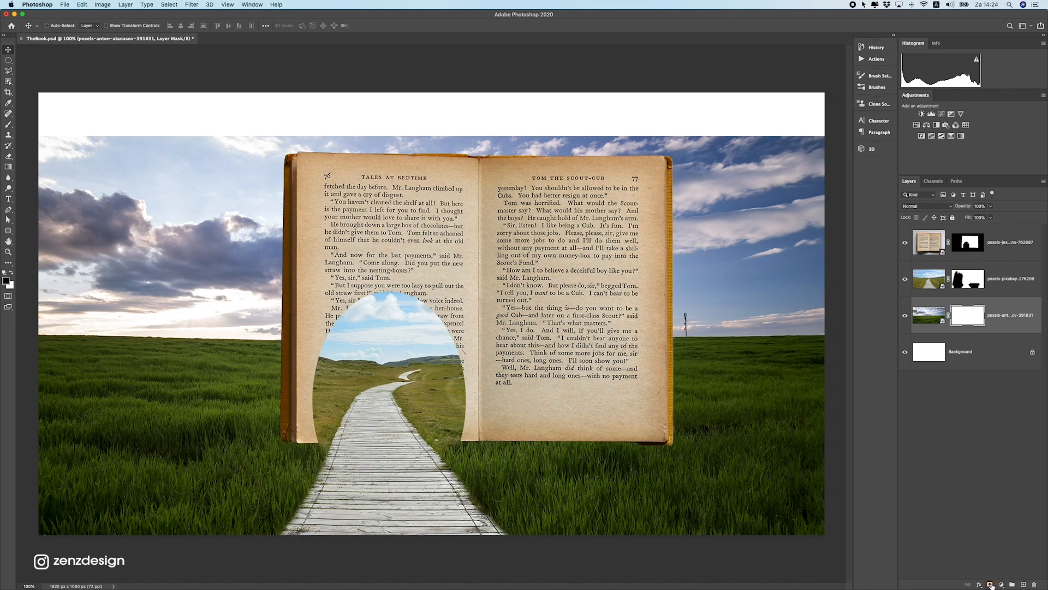
click(8, 166)
click(23, 167)
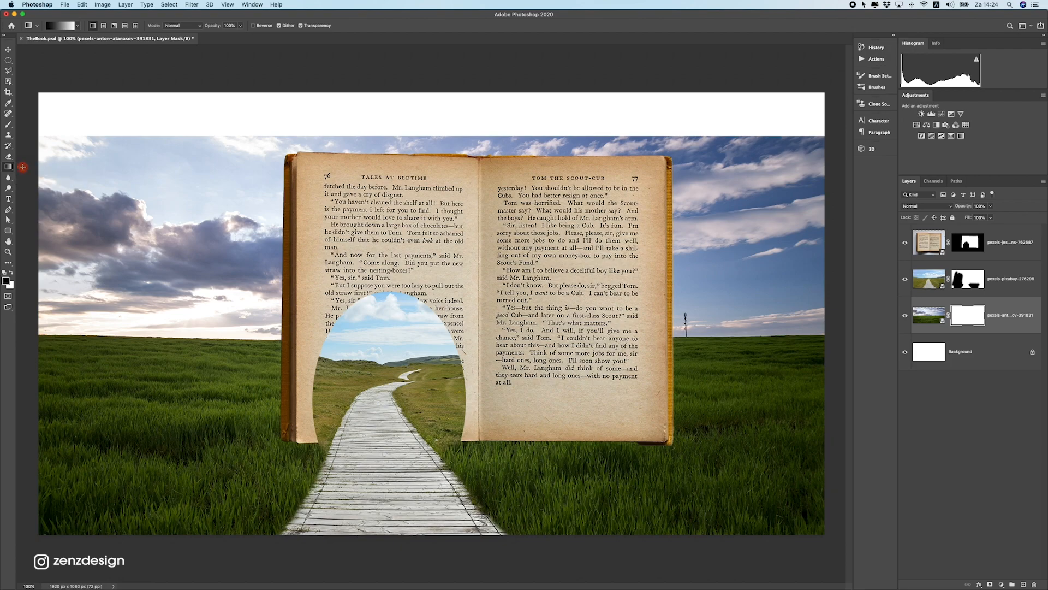
key(x)
drag(237, 323, 226, 378)
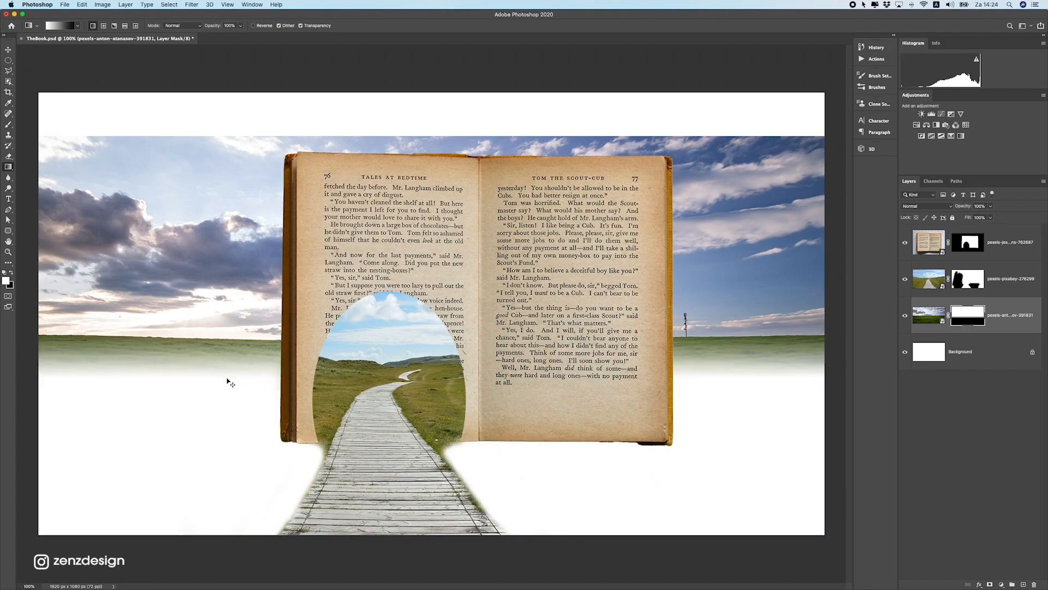
key(super+z)
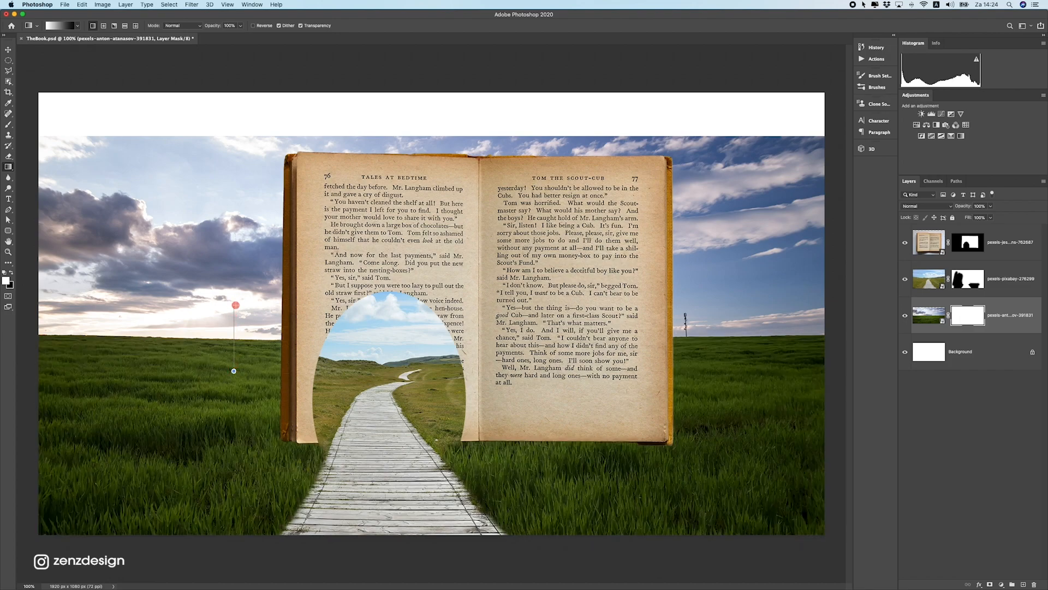
Fade out the grass field's sky with a short upward gradient on its mask, ending just below the horizon
drag(233, 371, 267, 270)
drag(251, 320, 252, 318)
drag(244, 376, 244, 329)
drag(227, 414, 232, 344)
drag(235, 391, 236, 354)
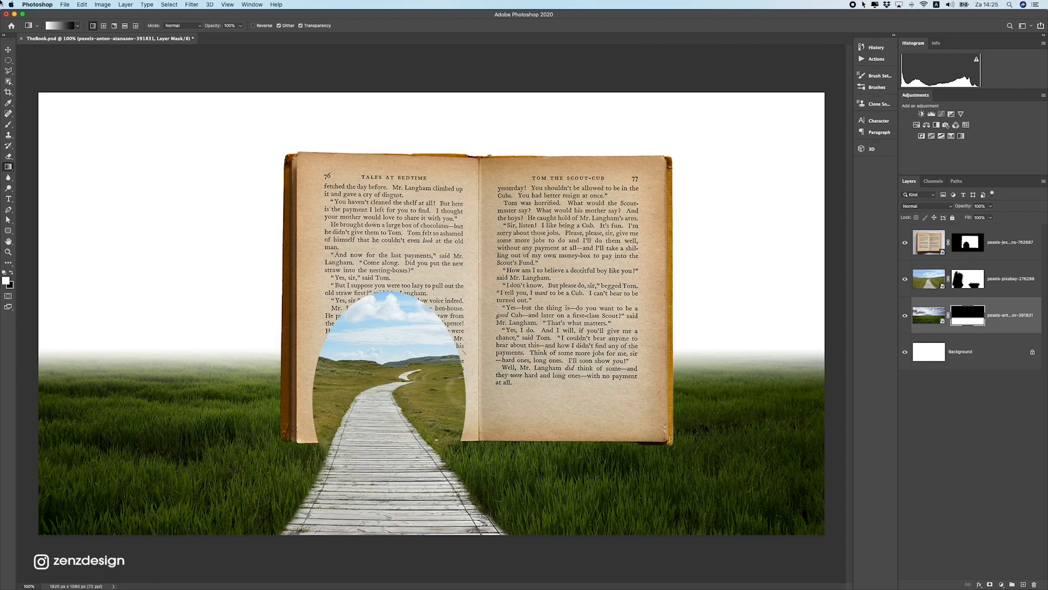
Place the photo of the boy with the red backpack directly above the book layer
click(9, 48)
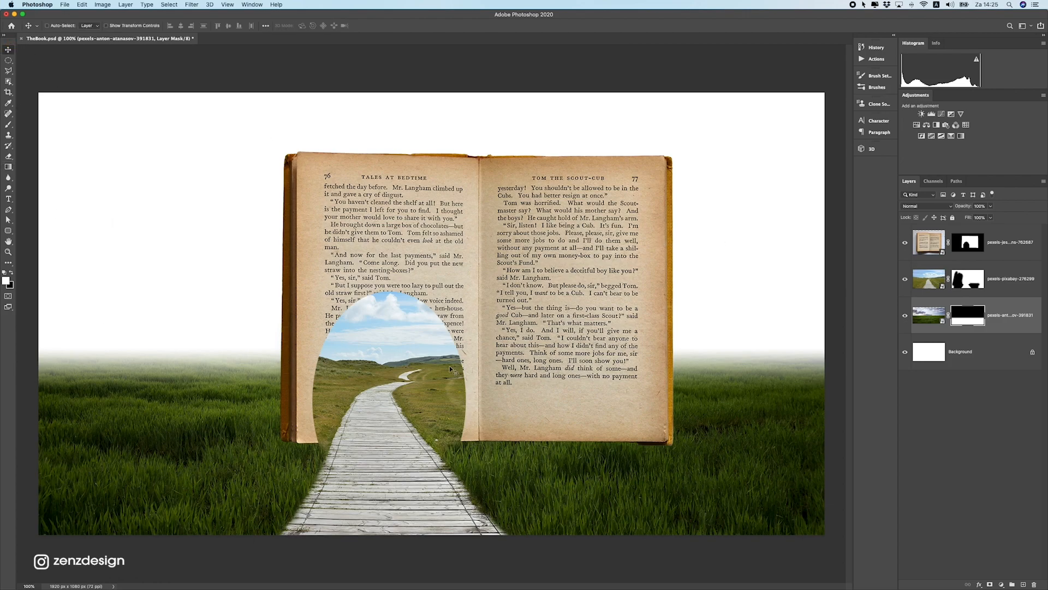
super+click(587, 405)
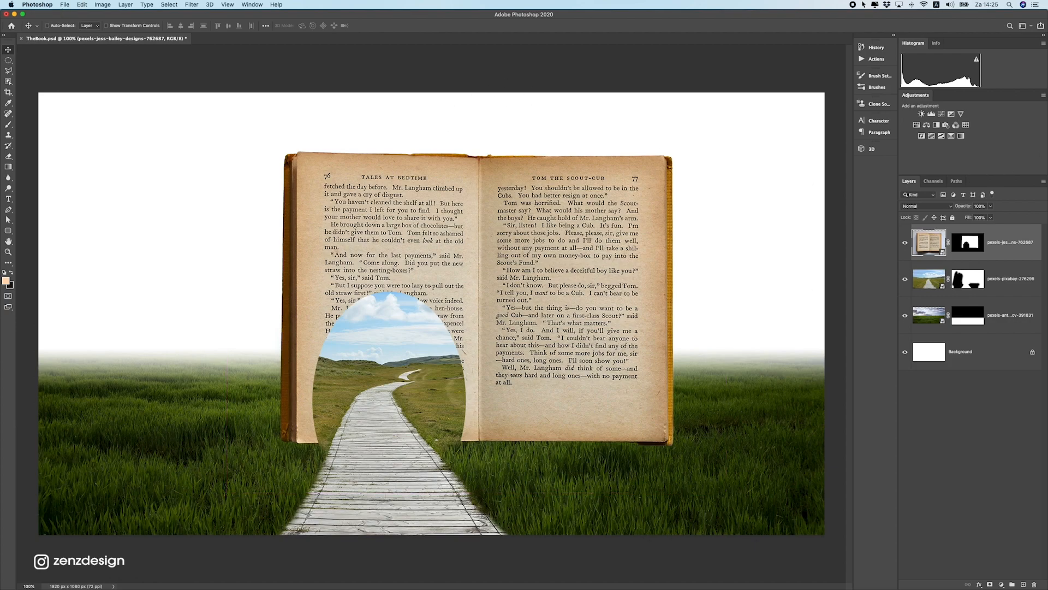
key(super+Tab)
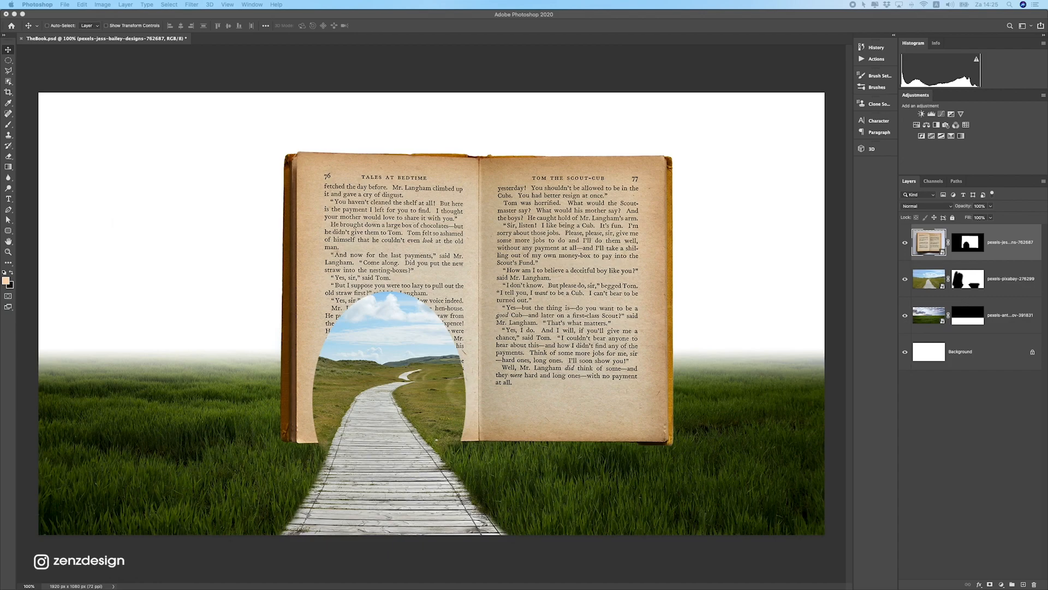
drag(407, 253, 406, 263)
key(Return)
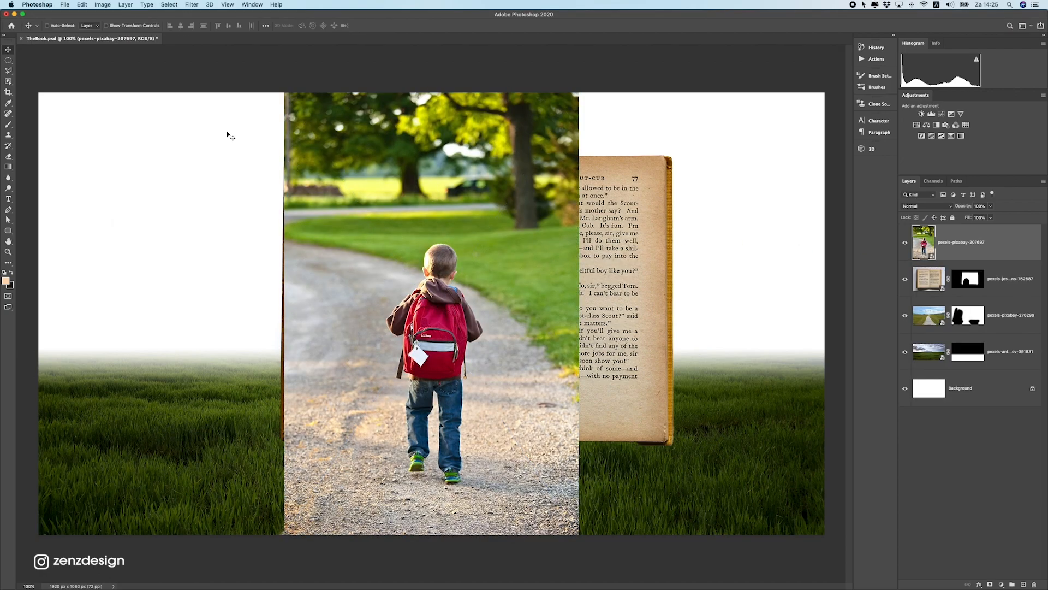
Isolate the boy with a subject selection turned into a layer mask, and move him onto the boardwalk
click(167, 4)
click(186, 105)
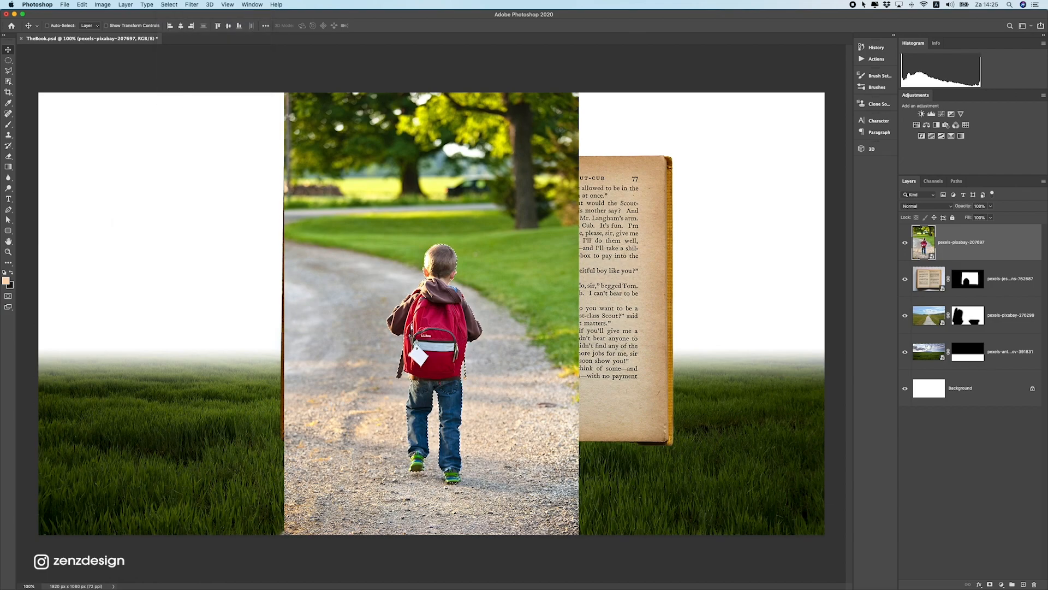
click(990, 585)
drag(471, 424, 384, 423)
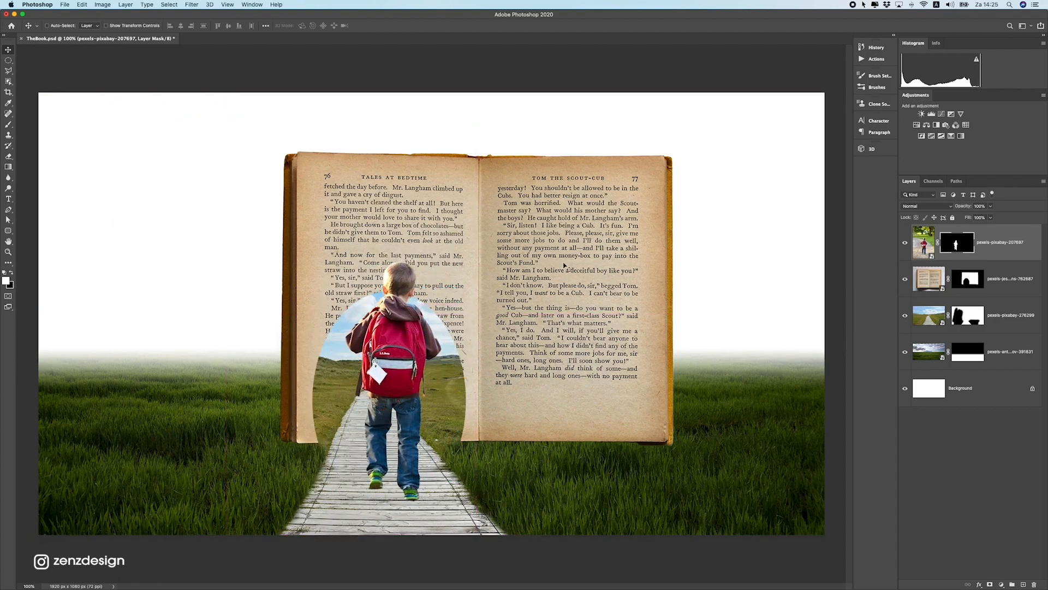
click(9, 210)
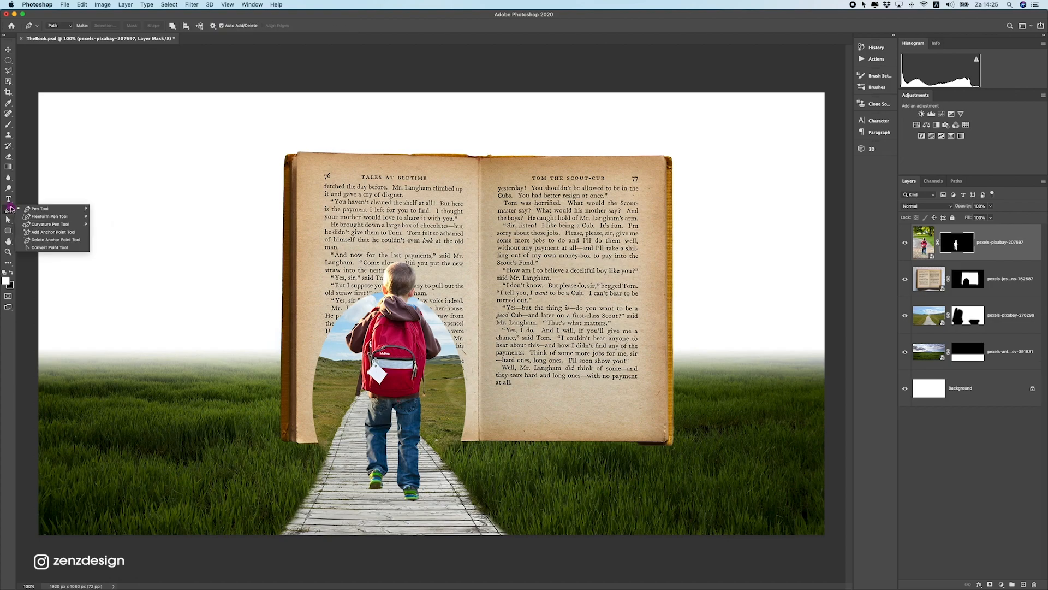
click(38, 208)
scroll(372, 366, up, 3)
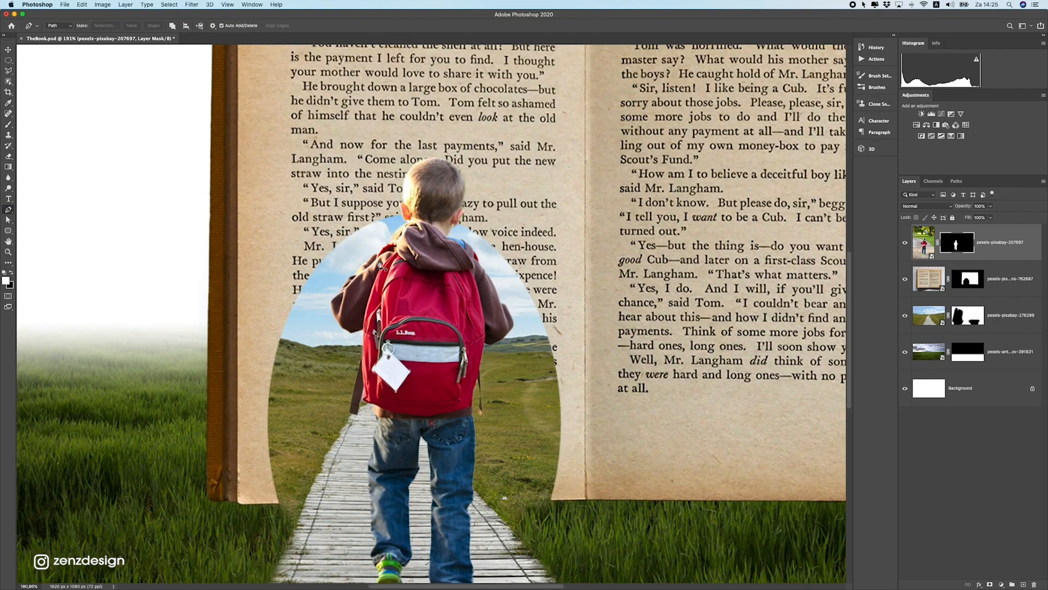
scroll(426, 262, down, 2)
Scale the boy down considerably and stand him on the boardwalk in front of the arch
key(ctrl+t)
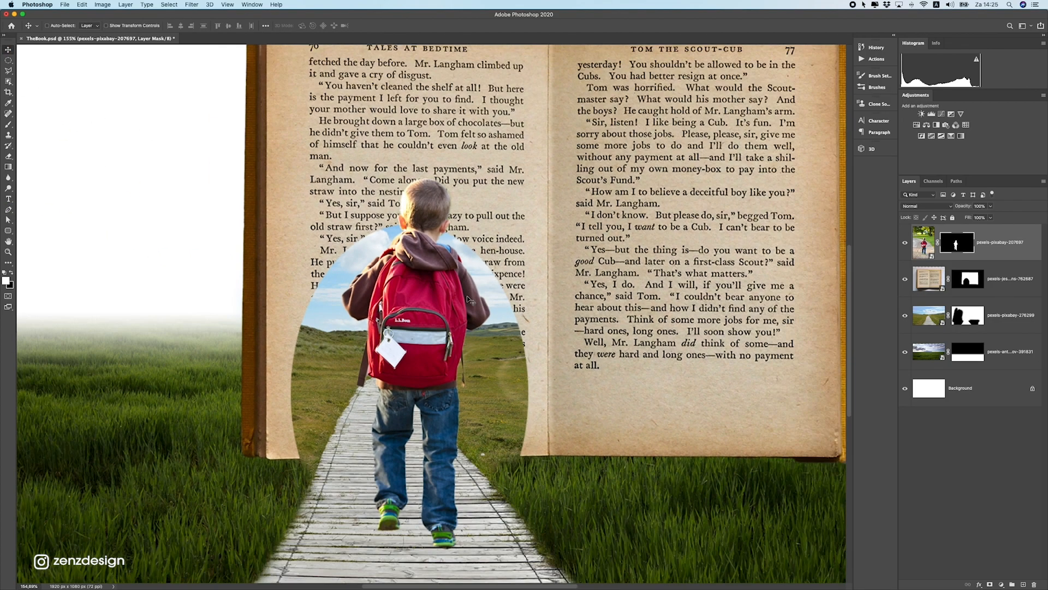
key(ctrl+0)
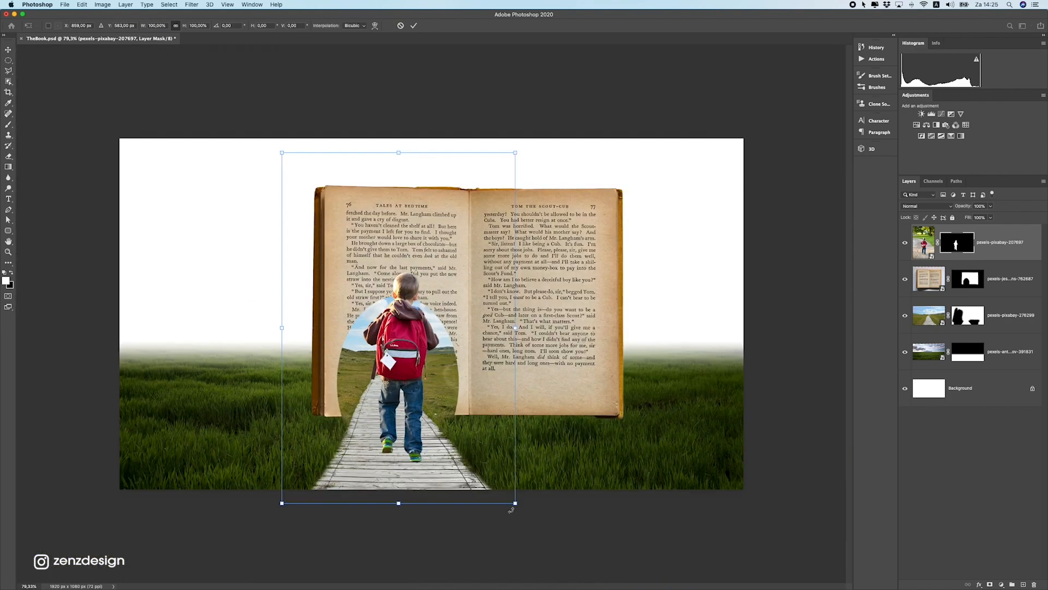
drag(514, 501, 431, 412)
scroll(432, 412, up, 2)
drag(383, 371, 390, 435)
mouse_move(438, 490)
mouse_down()
mouse_move(421, 476)
mouse_move(450, 505)
mouse_up()
drag(405, 463, 404, 449)
drag(449, 493, 441, 483)
key(Return)
Shrink the boy a little more and position him mid-boardwalk, at the threshold of the arched opening
drag(397, 409, 386, 416)
key(super+t)
key(Return)
drag(409, 451, 418, 430)
key(super+t)
drag(441, 470, 421, 442)
mouse_move(391, 391)
mouse_down()
mouse_move(406, 430)
mouse_move(389, 411)
mouse_up()
key(Return)
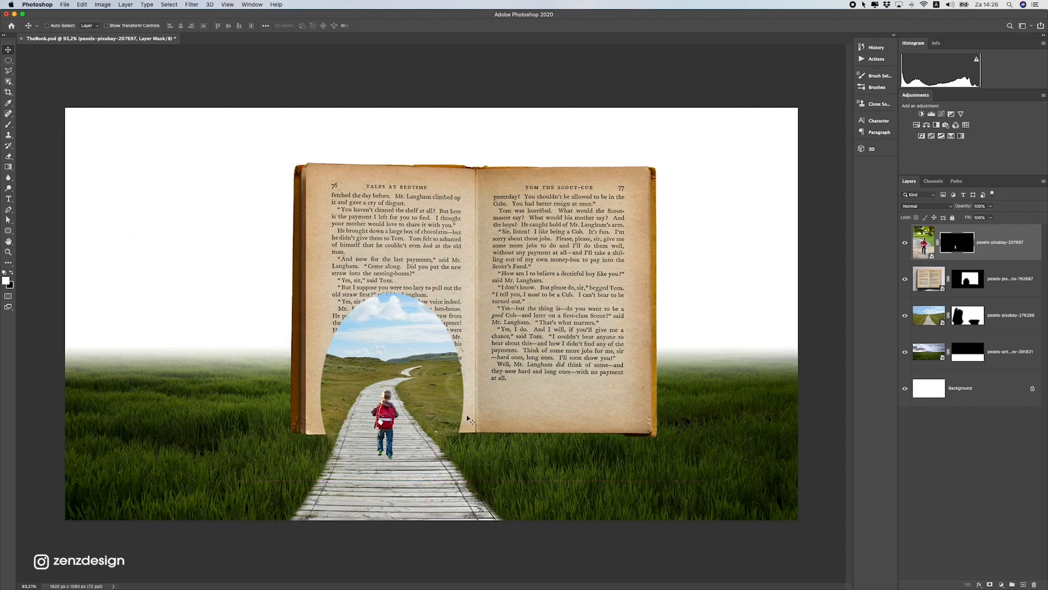
Activate the book layer's mask for painting with the Brush tool
super+click(507, 393)
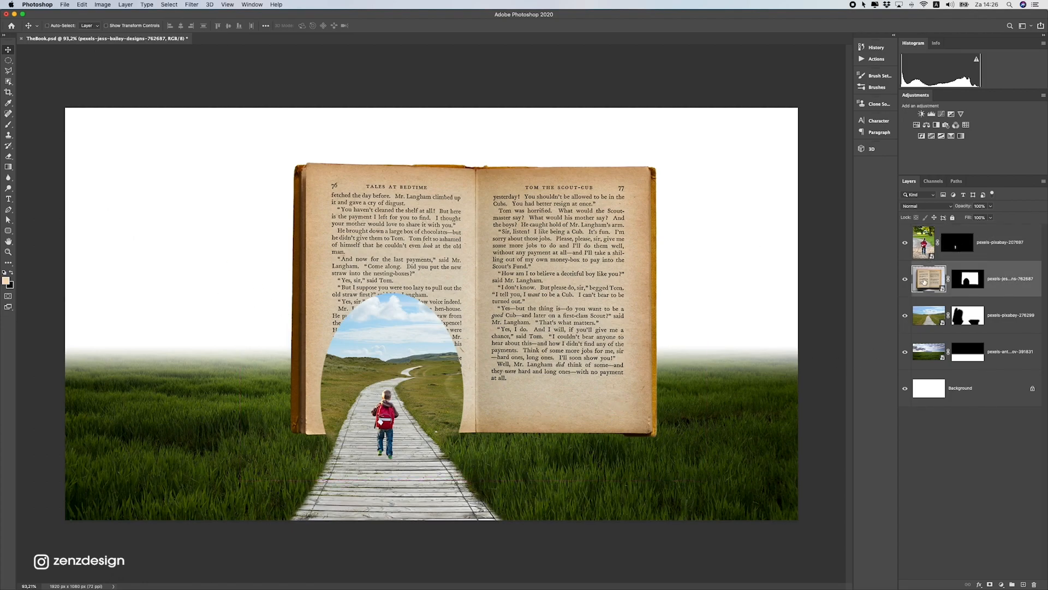
click(967, 278)
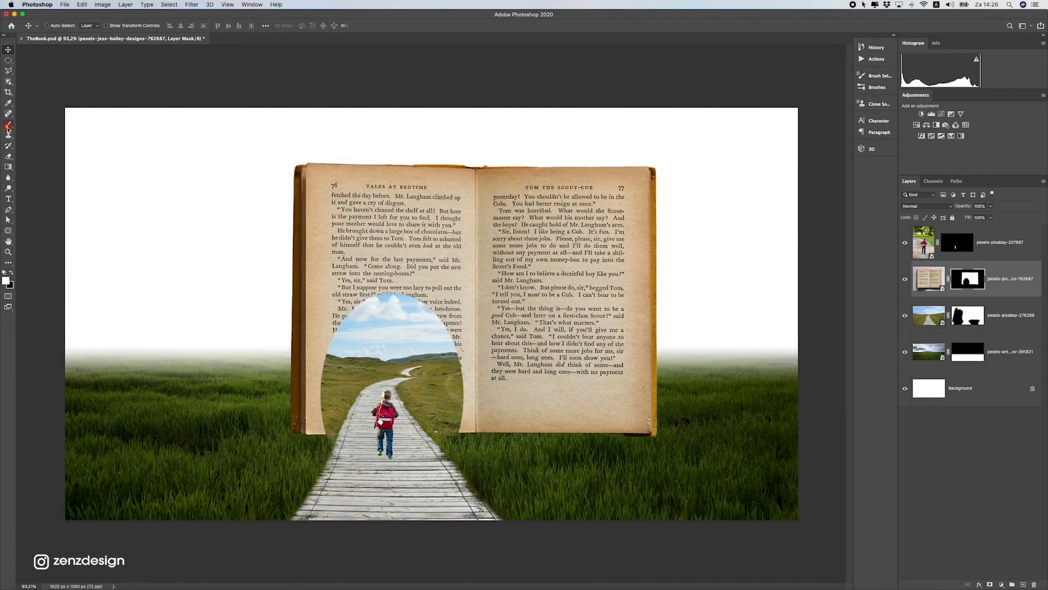
click(8, 126)
Choose the Dune Grass brush from the Default Brushes set inside Legacy Brushes
click(56, 22)
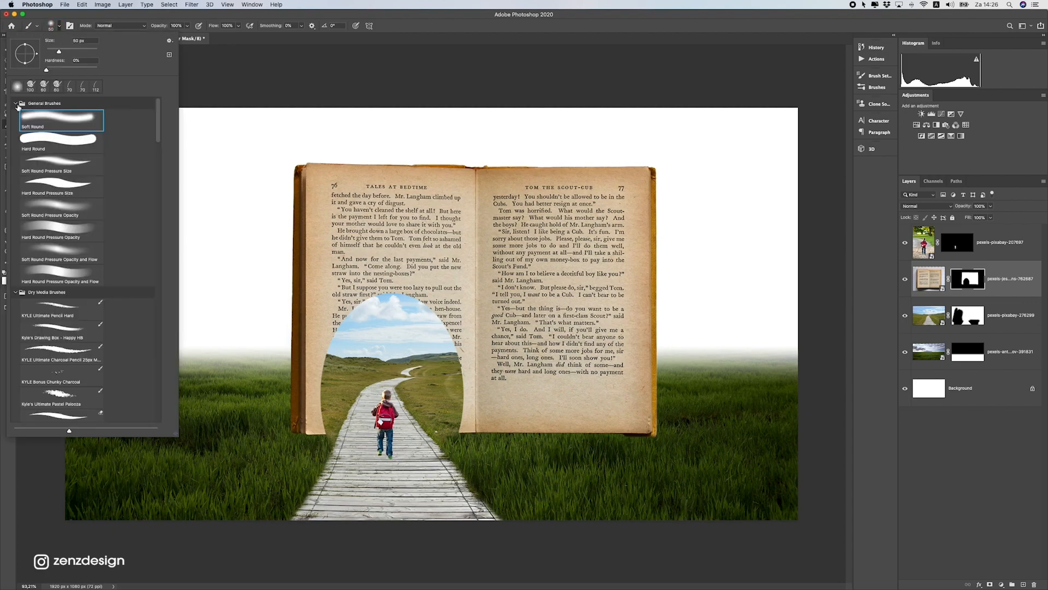
click(14, 103)
click(15, 115)
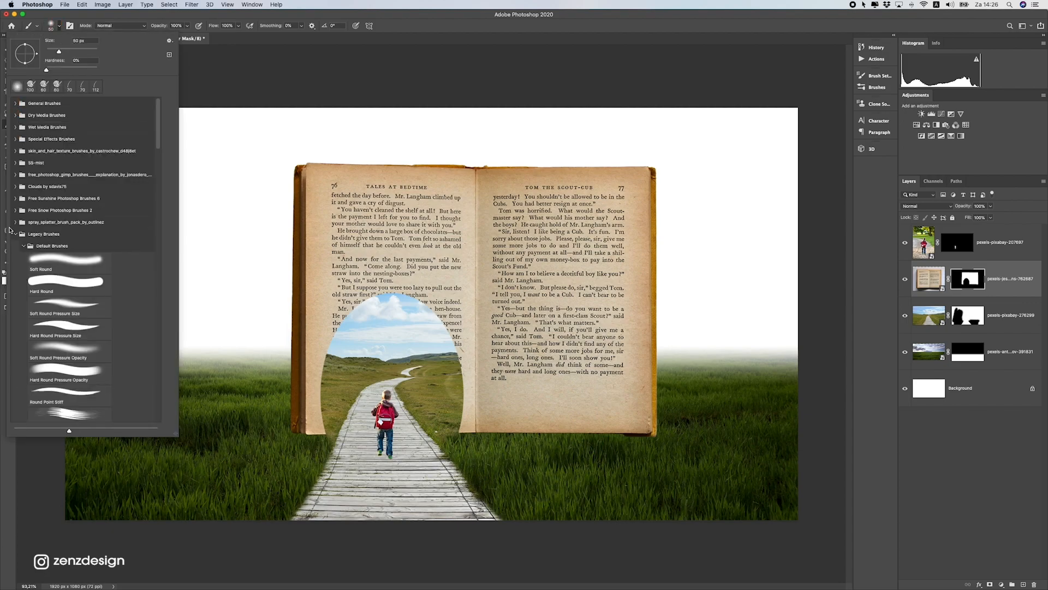
click(26, 245)
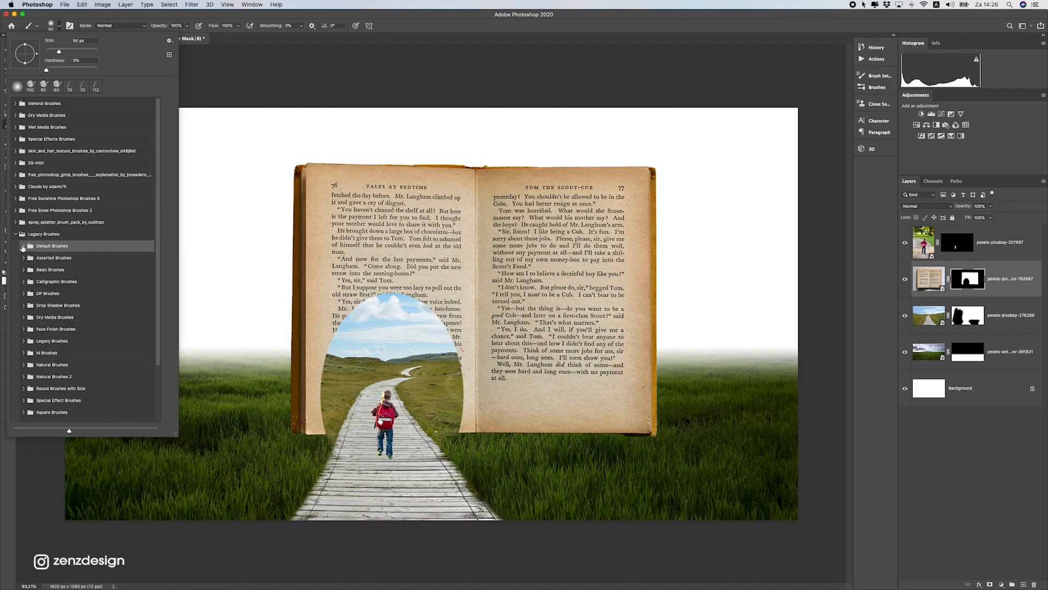
click(22, 248)
scroll(65, 295, down, 10)
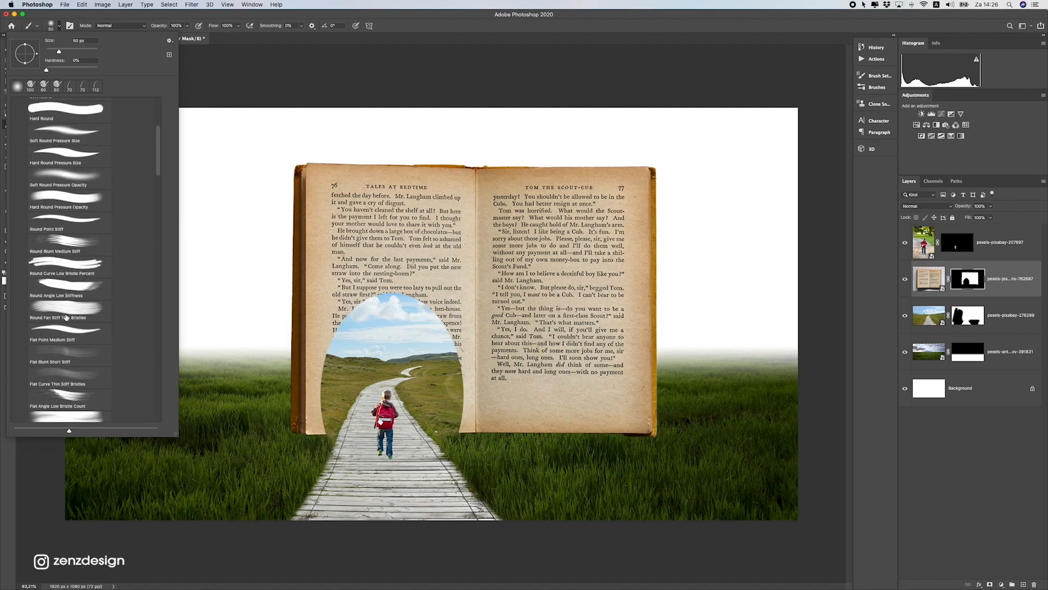
scroll(71, 309, down, 5)
mouse_move(164, 202)
mouse_down()
mouse_move(151, 284)
mouse_move(148, 258)
mouse_move(154, 246)
mouse_move(157, 338)
mouse_up()
scroll(156, 337, up, 1)
click(67, 243)
click(65, 262)
click(66, 240)
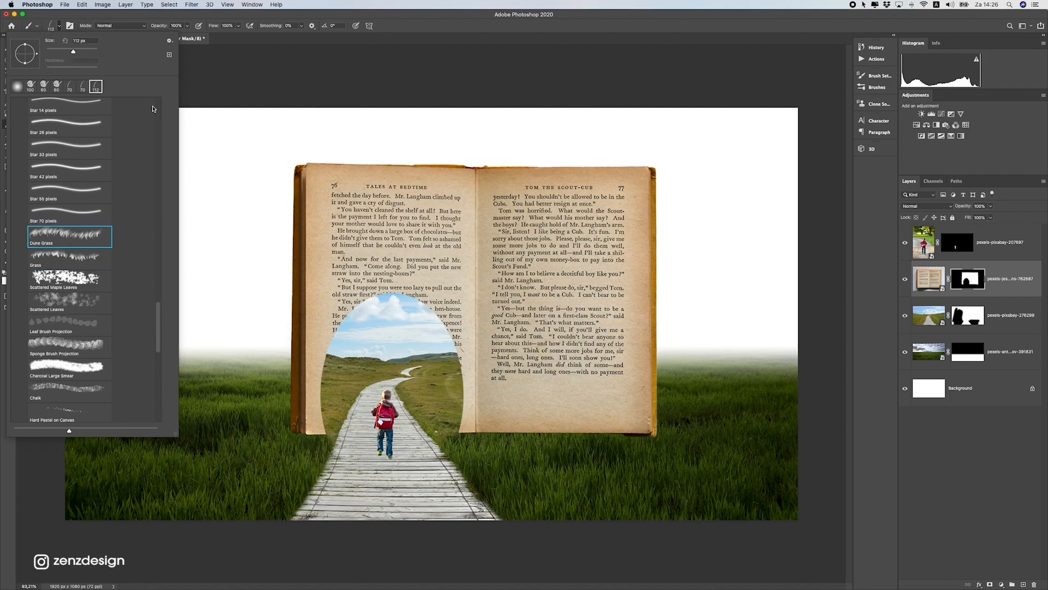
Turn off Color Dynamics for the Dune Grass brush
click(81, 16)
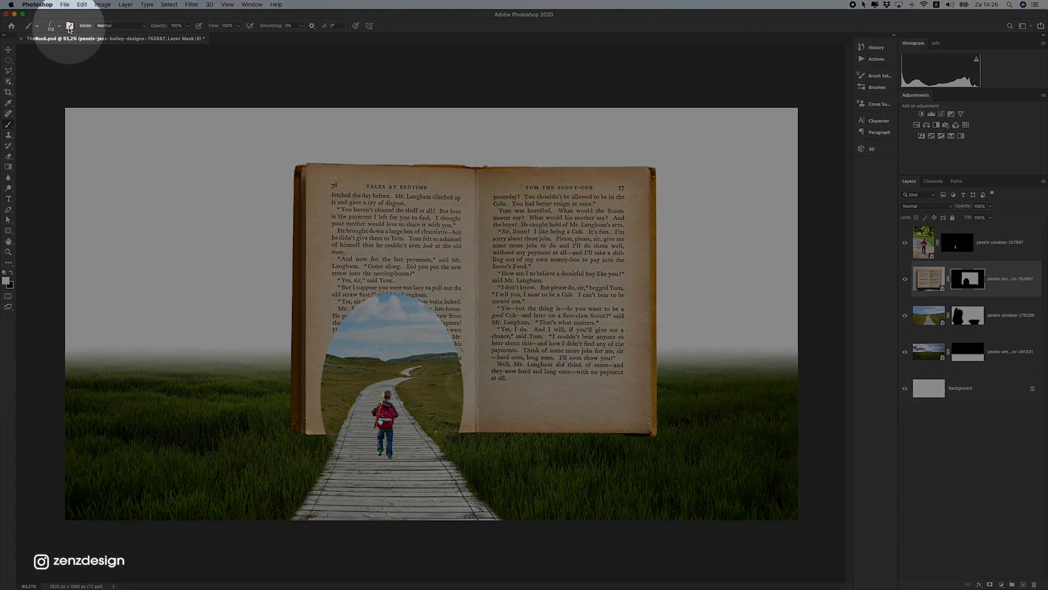
click(69, 26)
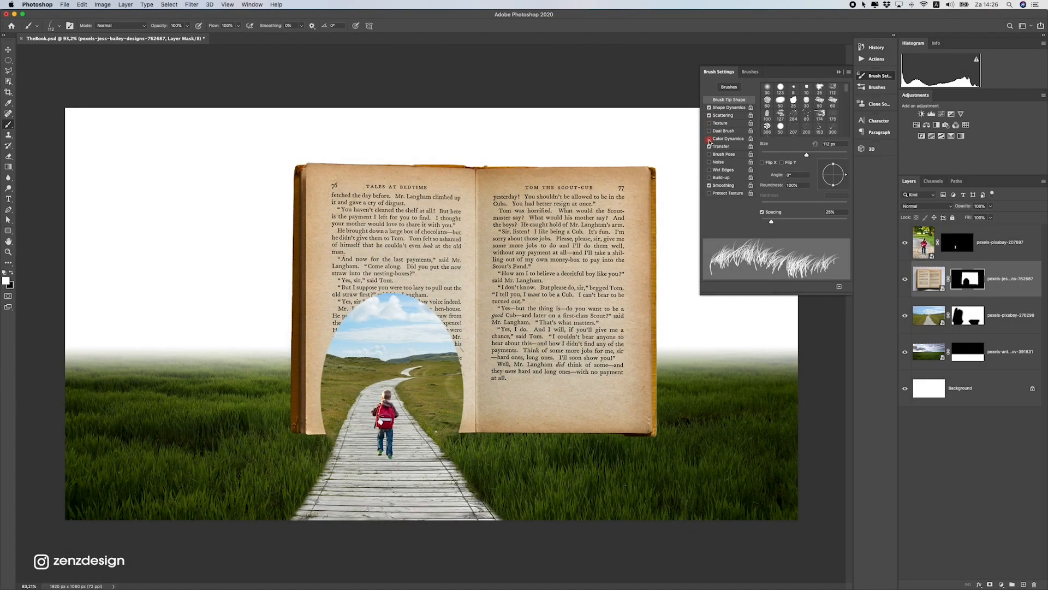
click(840, 73)
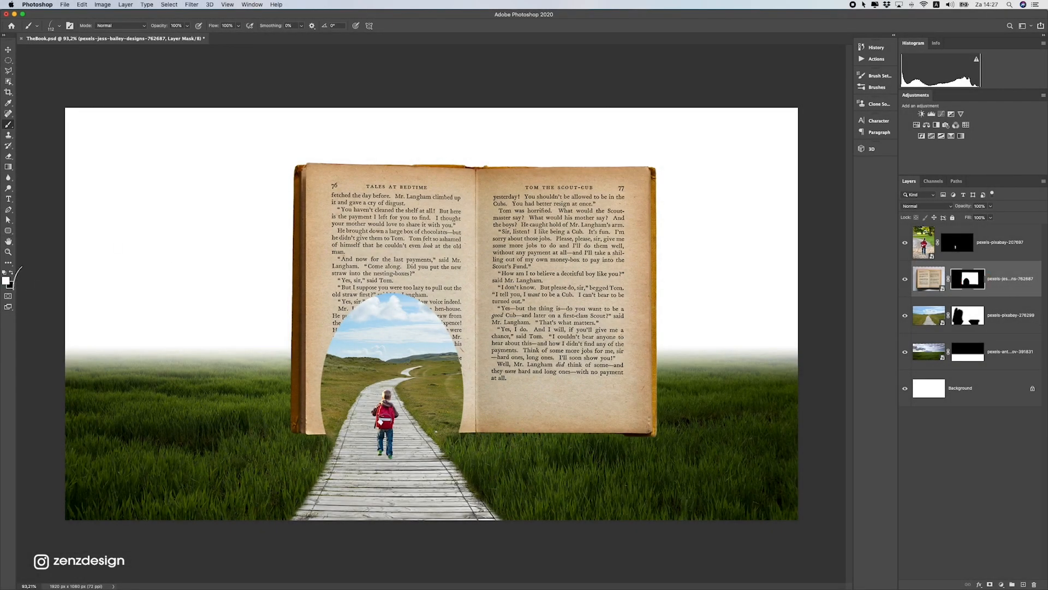
Make black the painting colour and set the grass brush to about 49 px with a 20° angle
click(11, 273)
key(bracketleft)
click(60, 27)
drag(60, 53, 59, 52)
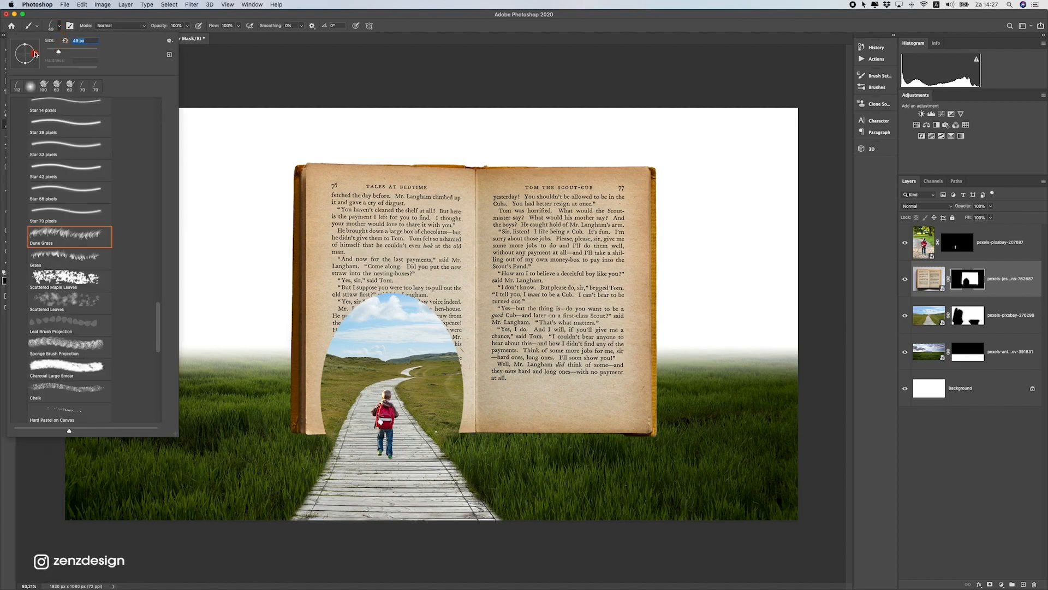
click(315, 19)
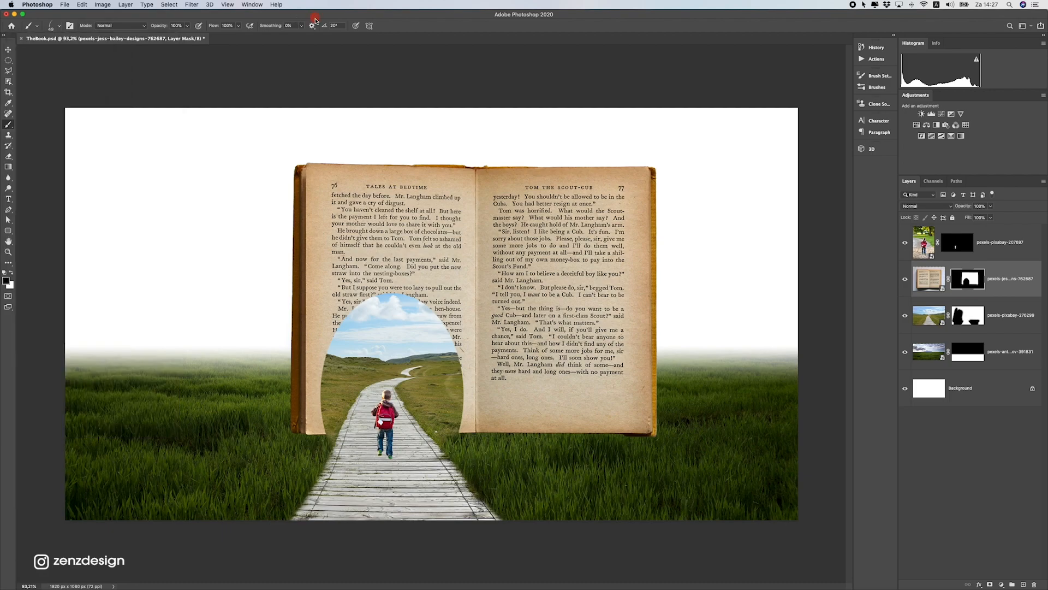
Stamp black grass blades on the mask along the lower edge of the book's right page, replacing the first trial stroke
drag(480, 437, 585, 439)
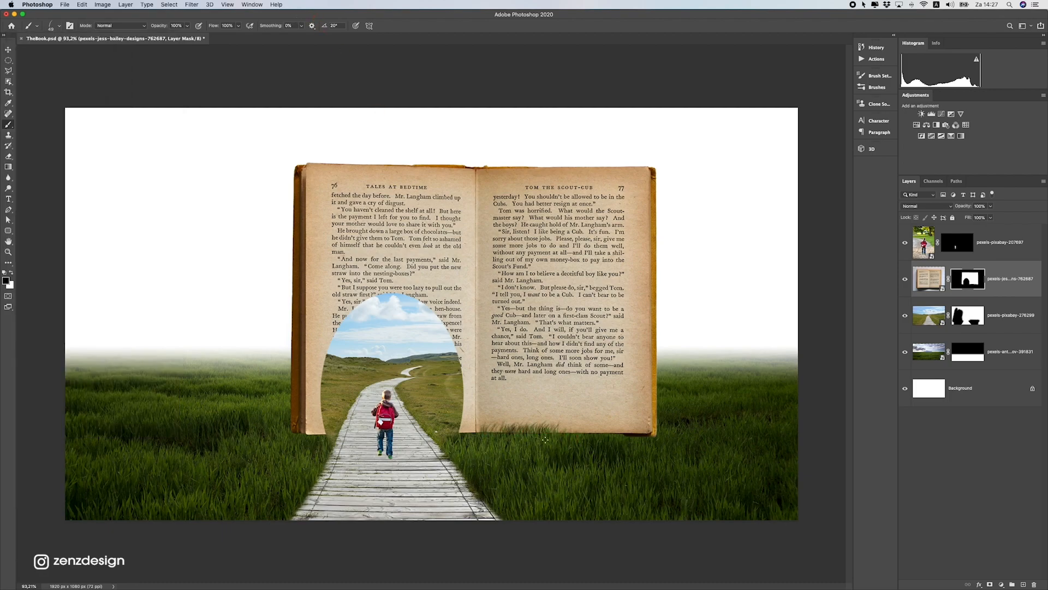
key(super+z)
click(488, 444)
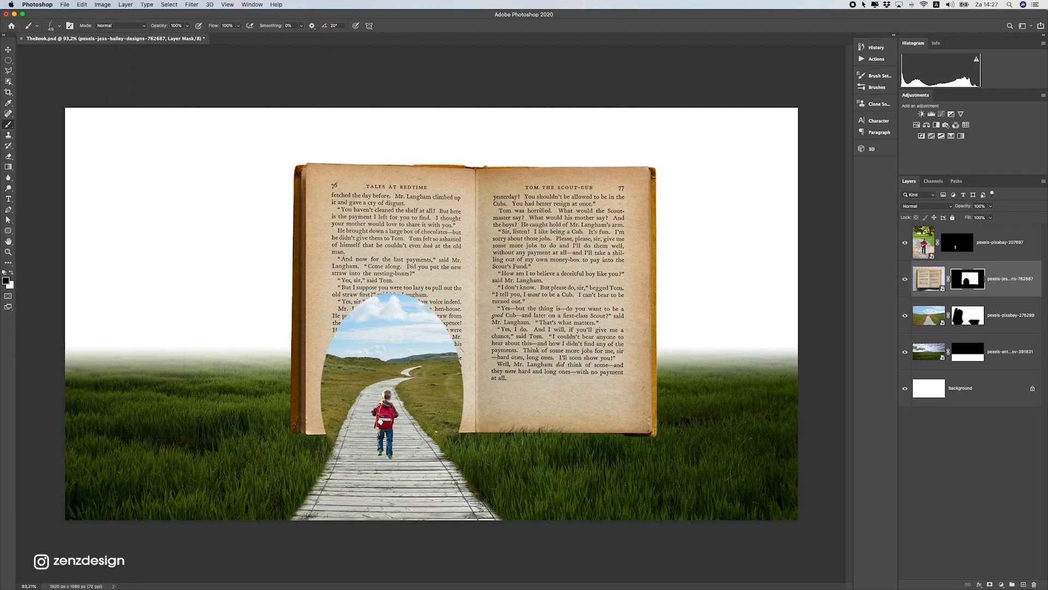
click(579, 440)
click(656, 441)
click(617, 441)
click(576, 441)
click(459, 436)
click(460, 439)
click(489, 439)
click(483, 448)
click(558, 443)
click(598, 437)
click(643, 437)
click(652, 436)
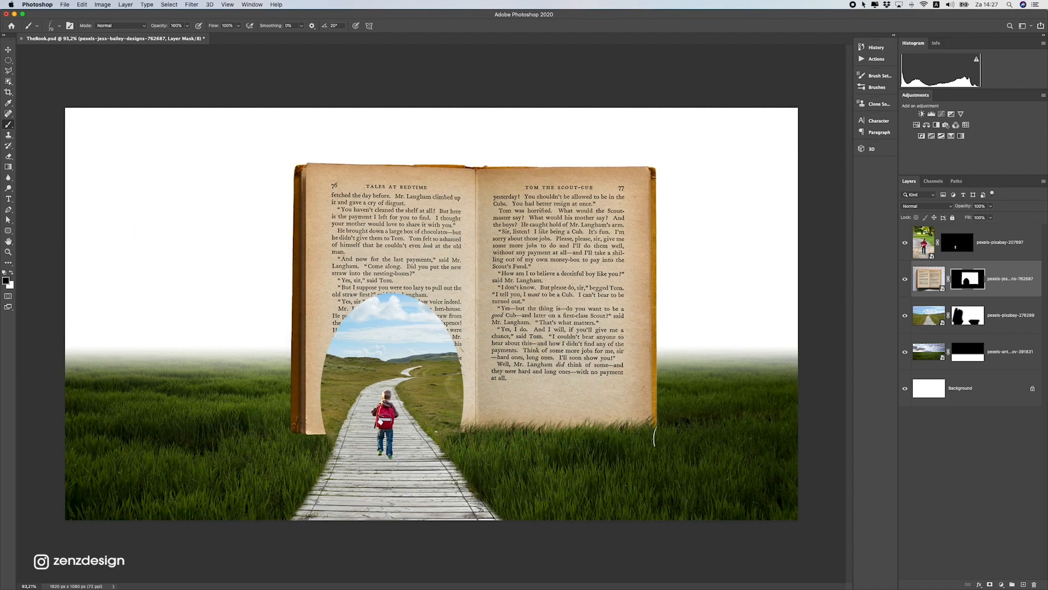
Stamp grass blades on the mask over the lower edge of the left page beside the boardwalk
click(307, 434)
click(314, 437)
click(316, 436)
click(312, 434)
click(304, 456)
click(318, 434)
click(318, 438)
click(322, 428)
click(328, 438)
click(311, 452)
Enlarge the grass brush to about 125 px and stamp taller blades along the book's base, undoing misplaced ones
scroll(290, 443, down, 2)
scroll(290, 443, up, 2)
click(469, 438)
click(465, 439)
key(super+z)
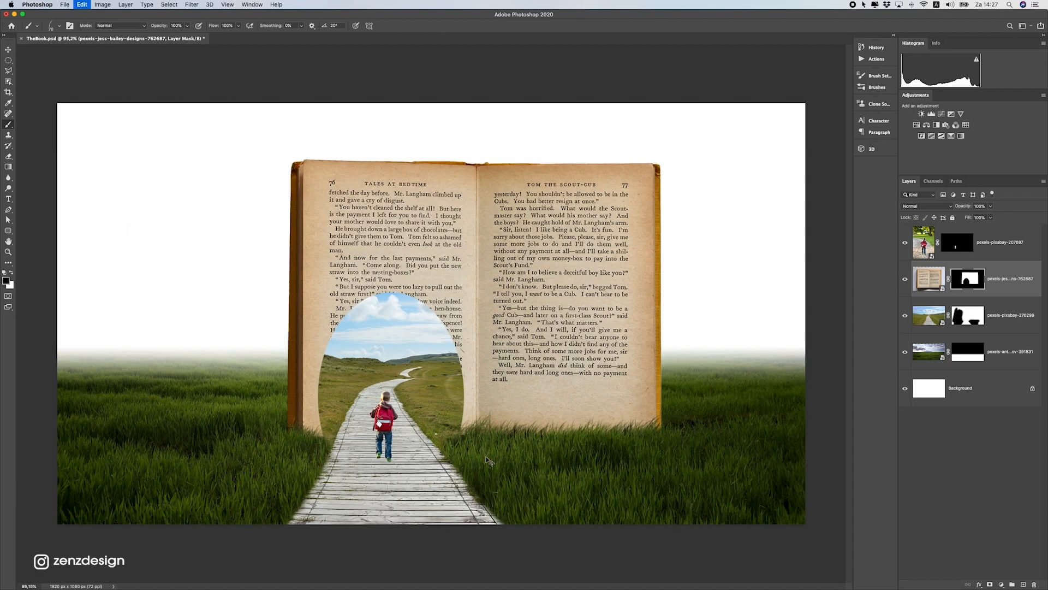
key(])
key(])
key(])
key(])
click(480, 433)
click(491, 433)
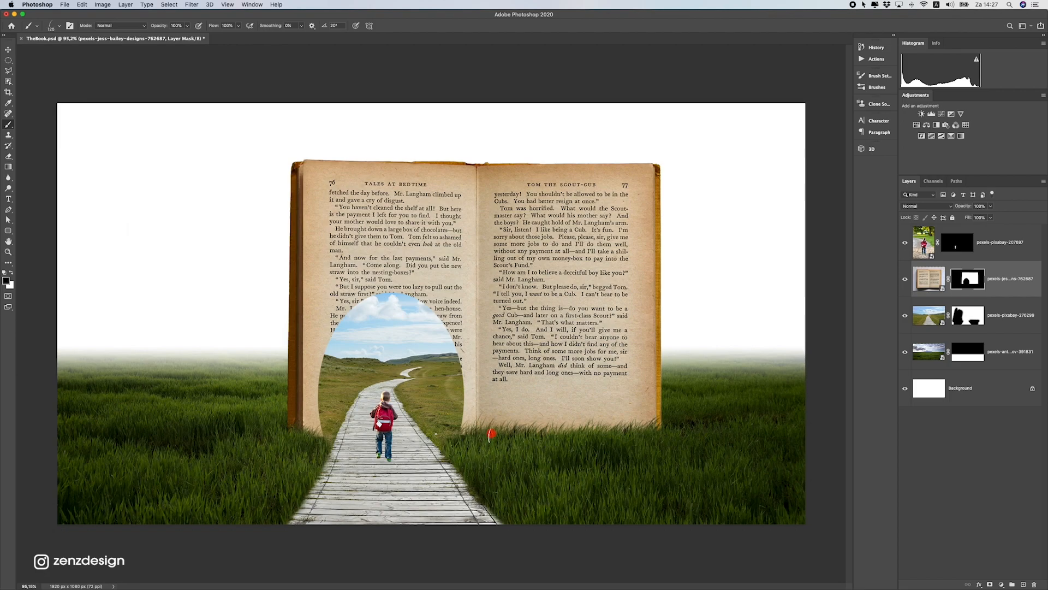
click(584, 431)
click(555, 431)
key(super+z)
click(551, 435)
key(super+z)
click(536, 435)
click(526, 427)
click(637, 434)
click(587, 433)
scroll(530, 434, down, 4)
scroll(529, 434, up, 4)
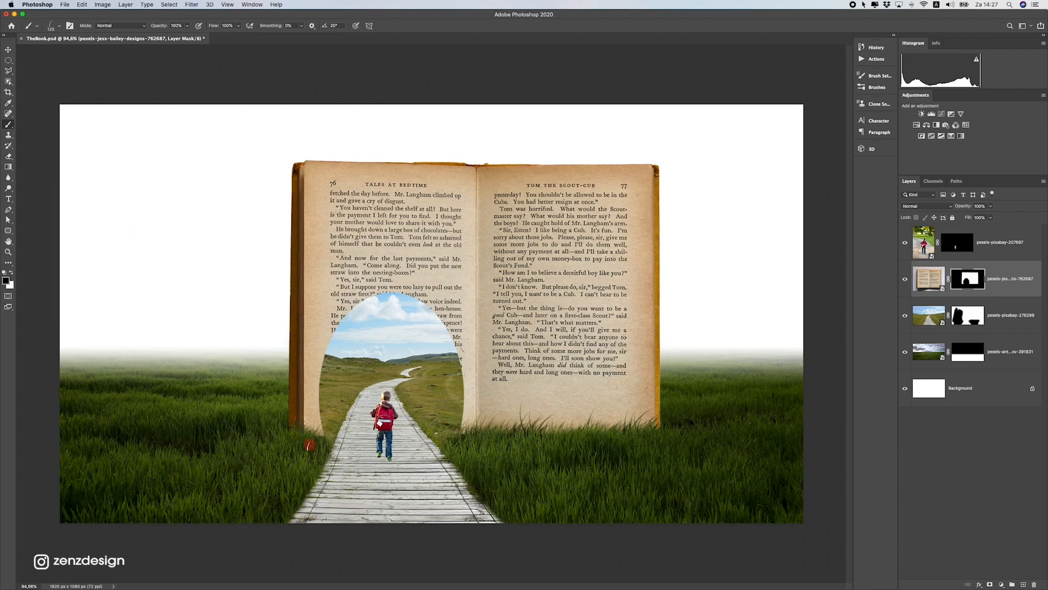
scroll(344, 470, down, 4)
scroll(390, 394, up, 4)
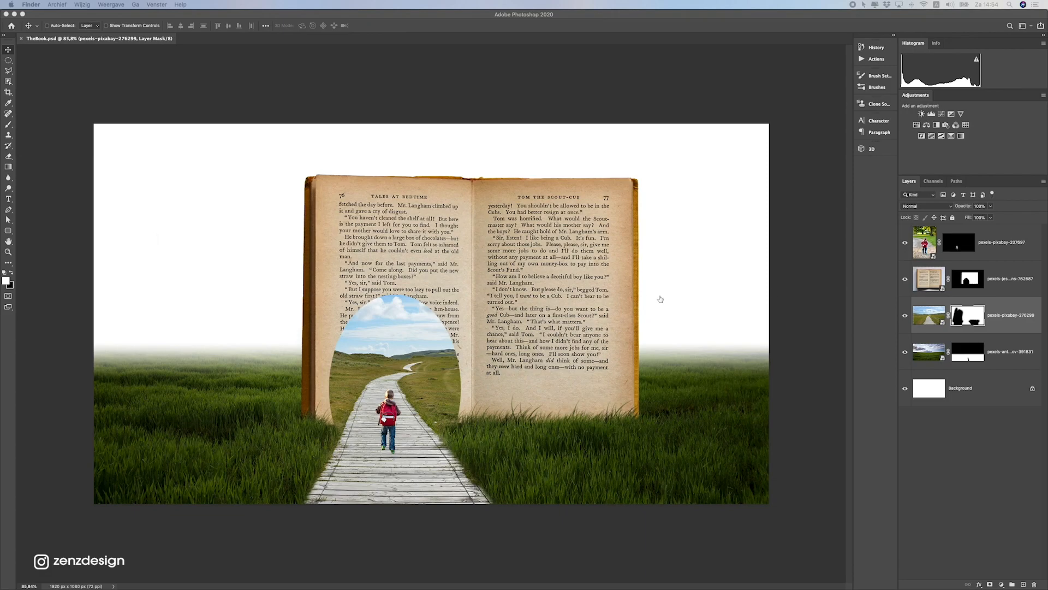
Place the sunset sky photo directly above the Background layer, scale it to about 41%, and position it behind the book
click(977, 378)
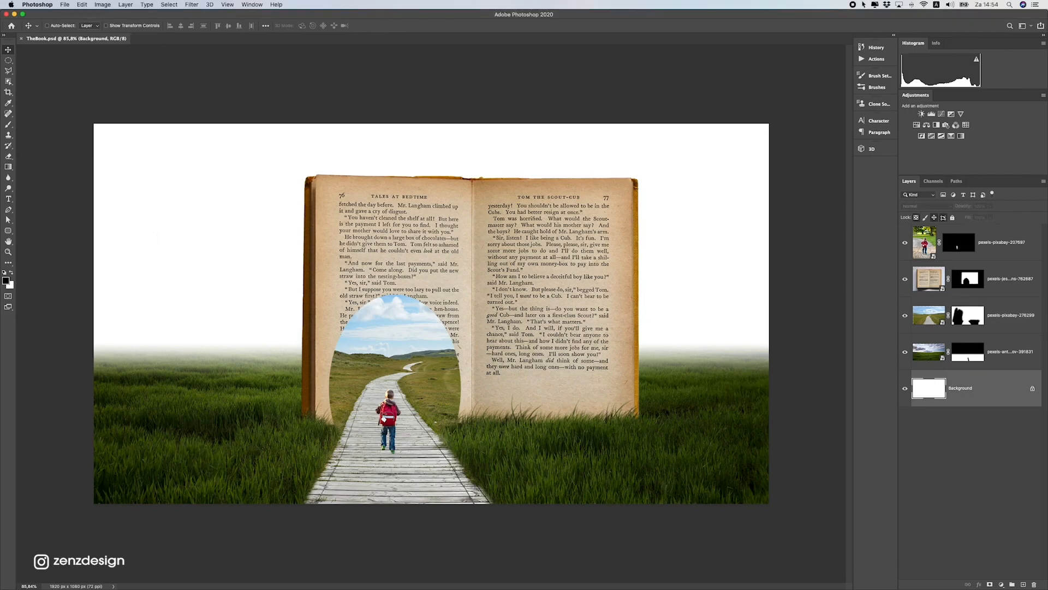
drag(593, 300, 328, 246)
drag(717, 125, 791, 71)
drag(650, 211, 640, 268)
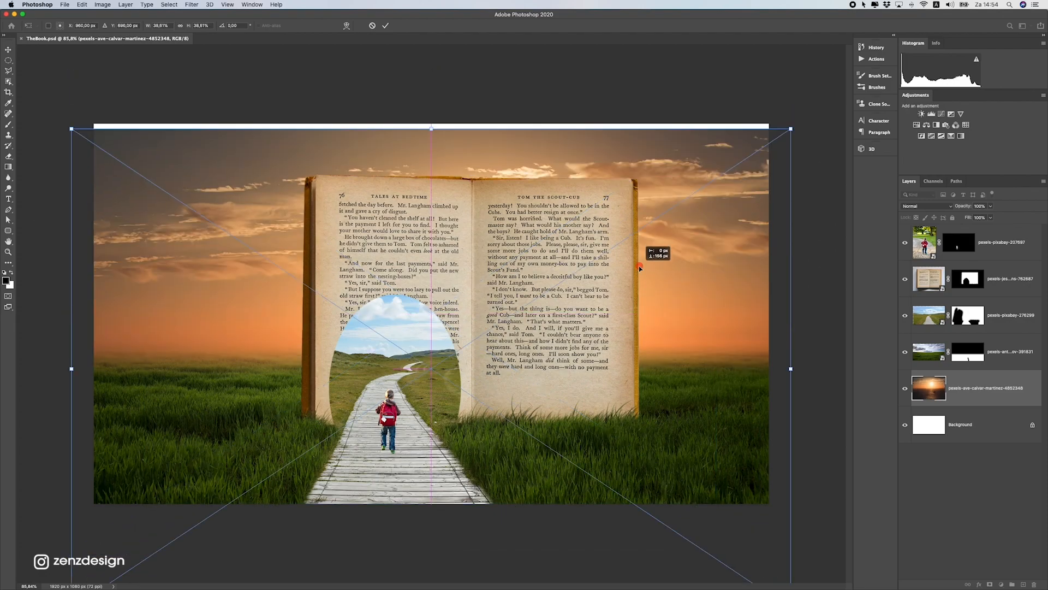
drag(669, 302, 640, 302)
drag(761, 130, 780, 112)
drag(559, 331, 632, 239)
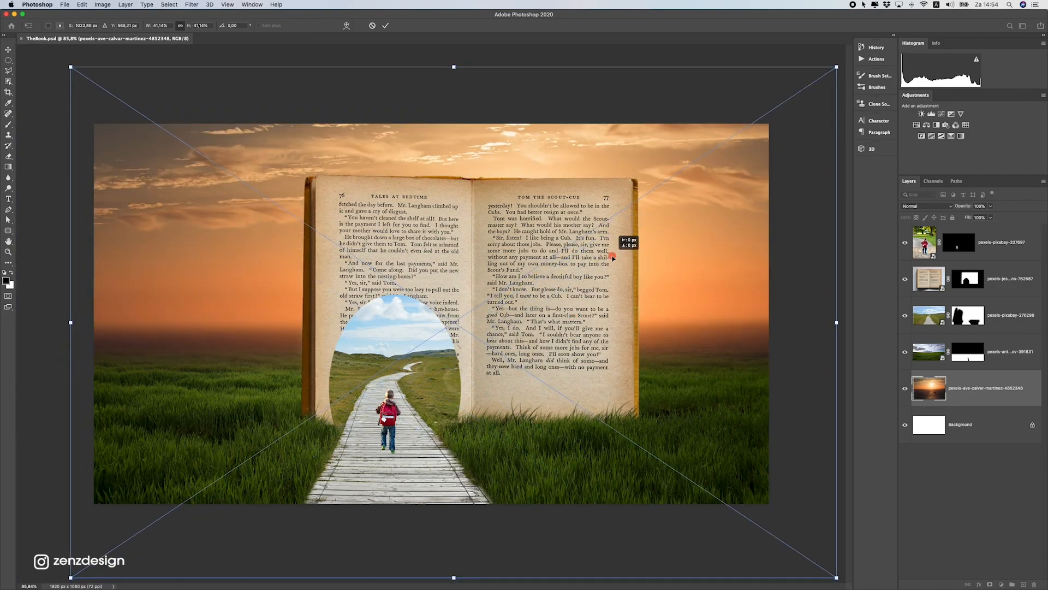
key(Return)
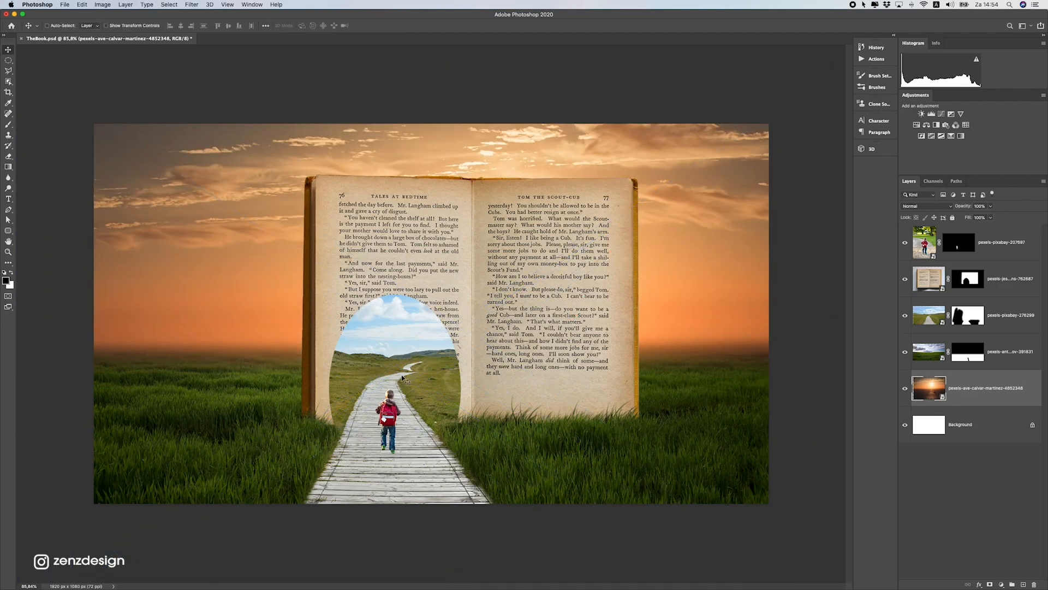
Flip the sunset sky horizontally and position it with the sun to the left of the book
scroll(396, 440, up, 8)
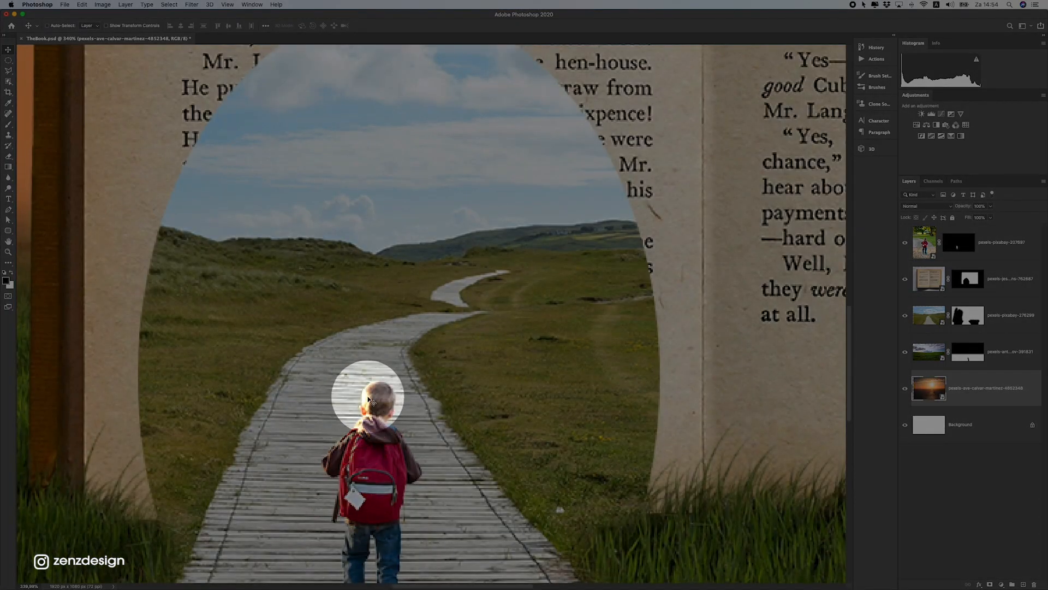
scroll(387, 449, down, 2)
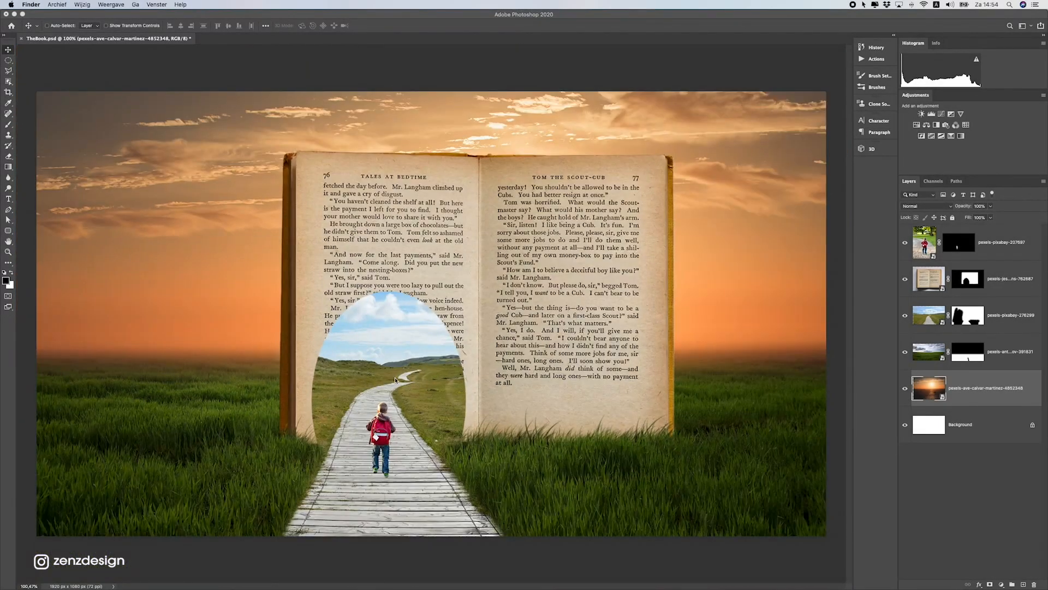
drag(156, 270, 287, 201)
click(82, 5)
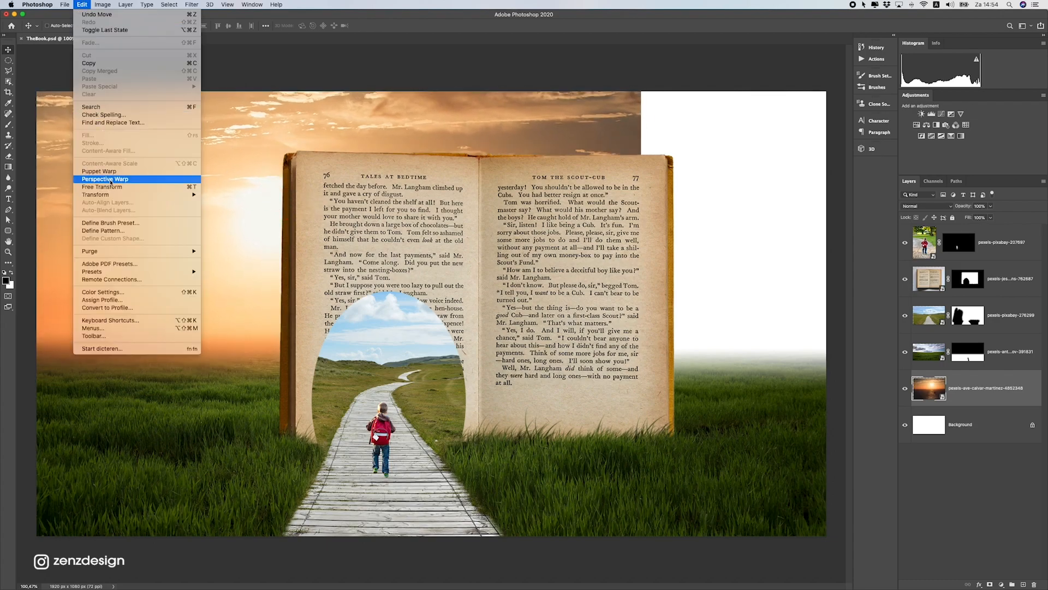
mouse_move(152, 195)
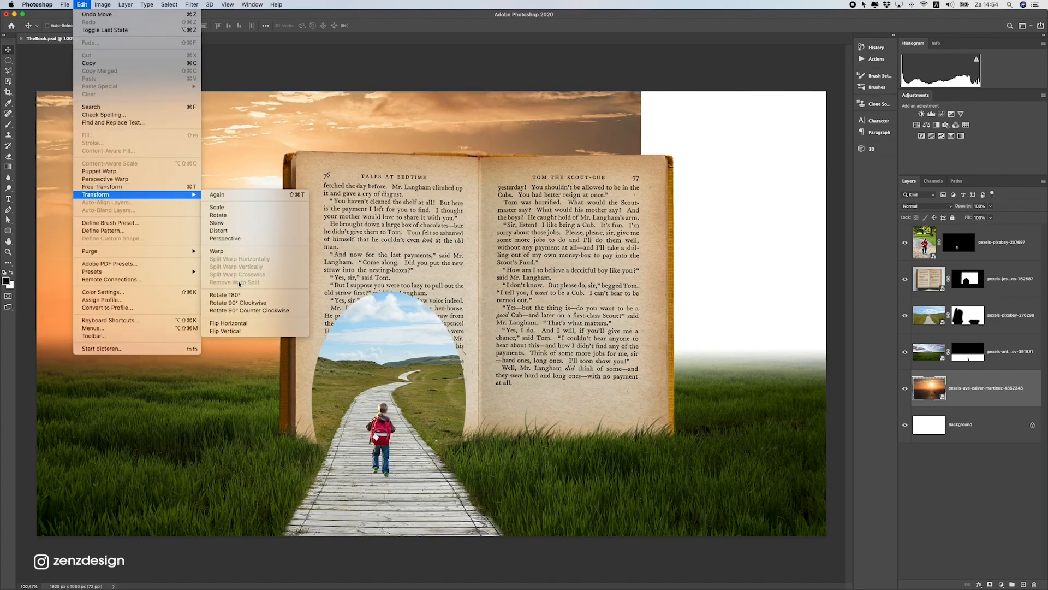
click(240, 326)
drag(158, 273, 204, 300)
scroll(236, 299, down, 4)
drag(306, 278, 273, 282)
scroll(376, 364, up, 6)
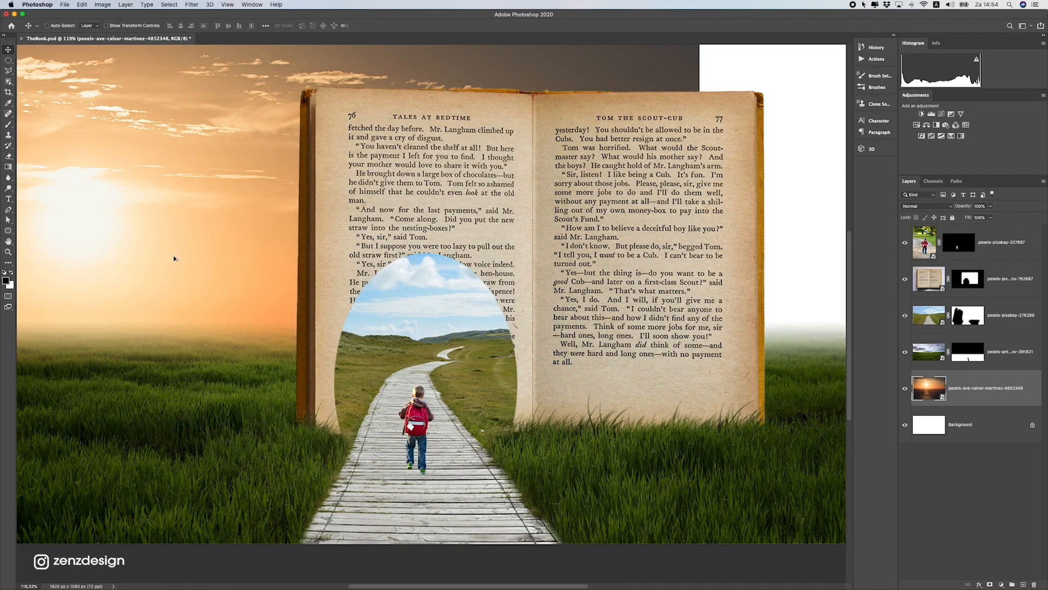
Scale up the flipped sky to cover the whole canvas, keeping the sun low beside the book's left edge
scroll(169, 252, down, 5)
key(super+t)
drag(529, 190, 628, 157)
mouse_move(578, 270)
mouse_down()
mouse_move(602, 286)
mouse_move(587, 285)
mouse_up()
drag(417, 289, 372, 285)
drag(595, 152, 639, 123)
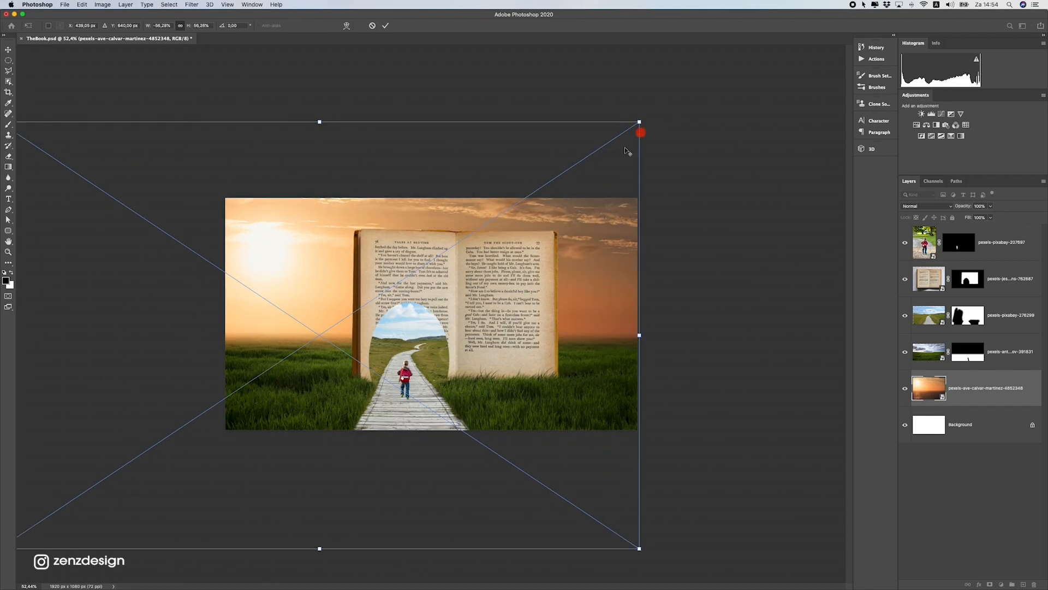
drag(583, 194, 583, 217)
scroll(564, 255, up, 5)
drag(425, 262, 436, 259)
key(Return)
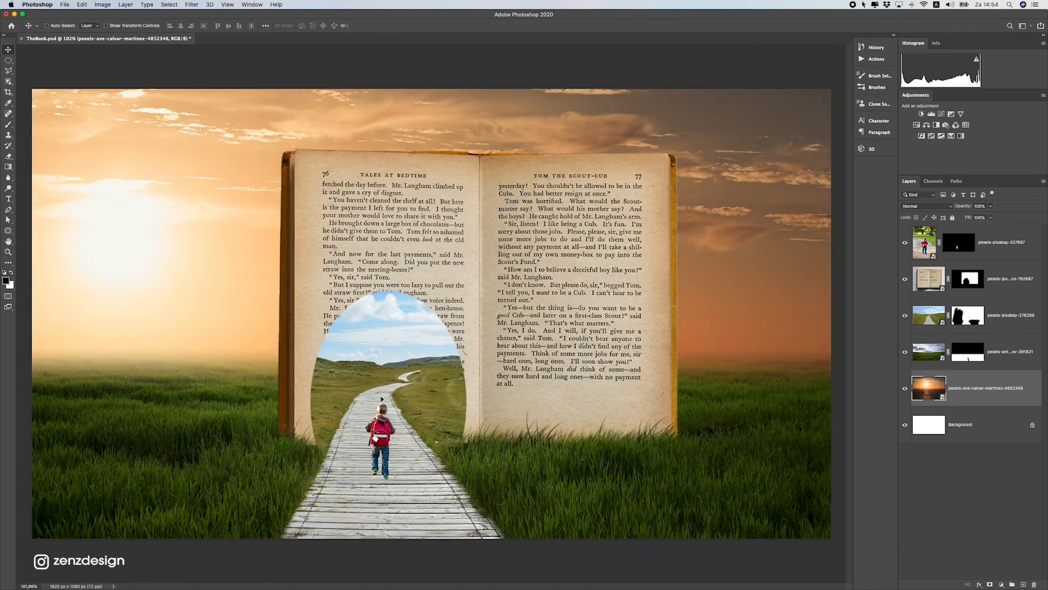
Nudge the sunset sky slightly to refine the sun's position beside the book
scroll(368, 437, up, 5)
scroll(389, 421, down, 5)
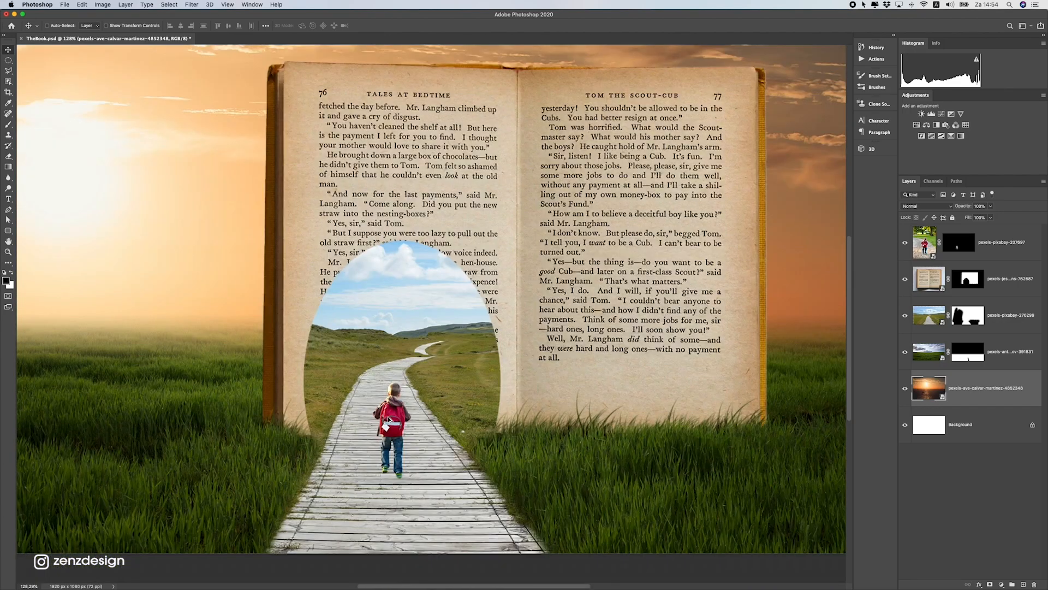
scroll(375, 420, down, 3)
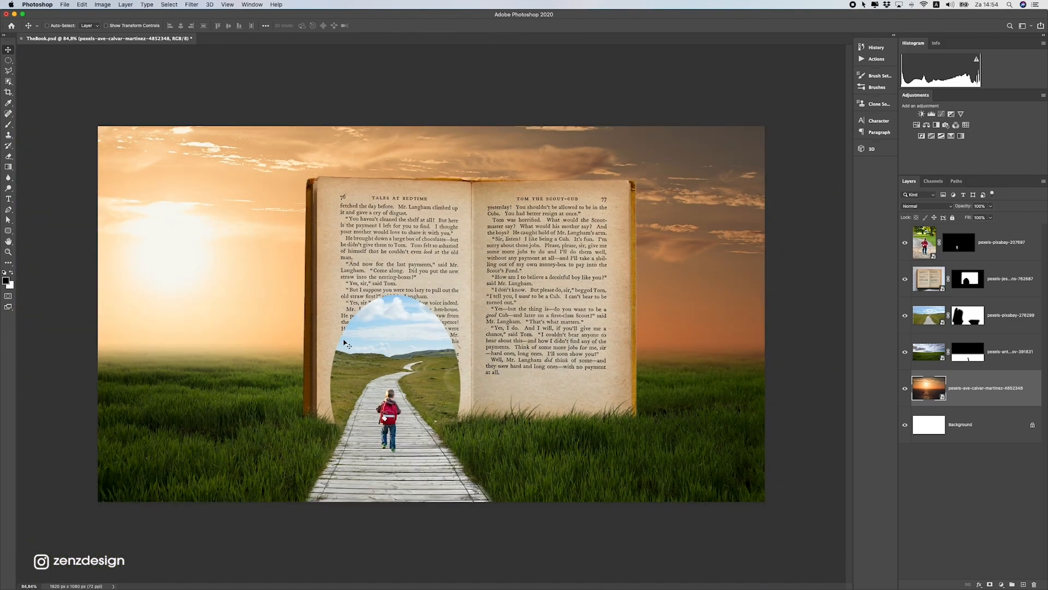
scroll(374, 441, up, 8)
scroll(441, 306, down, 5)
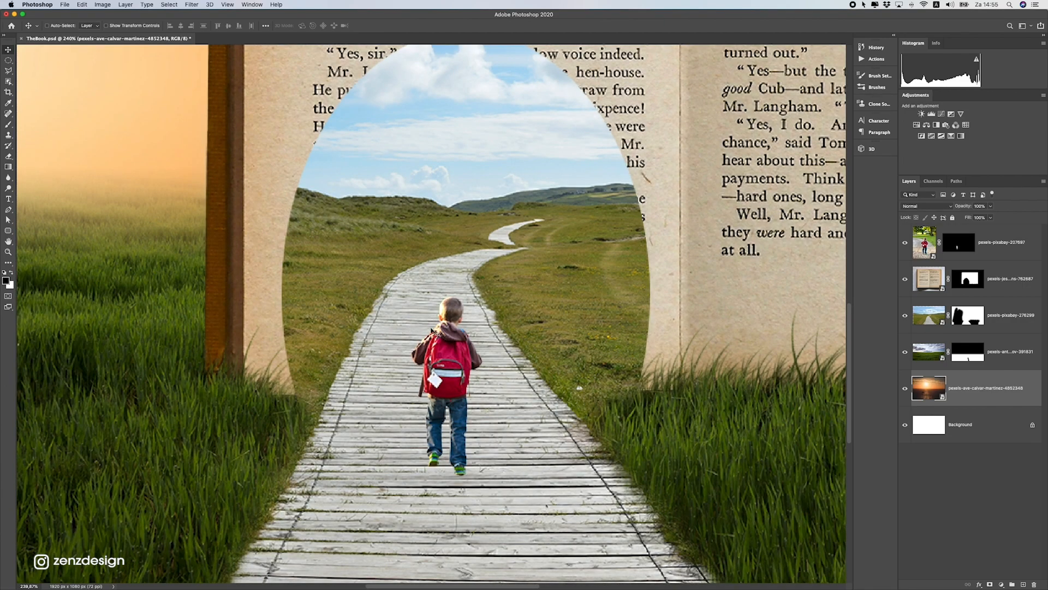
scroll(412, 393, down, 3)
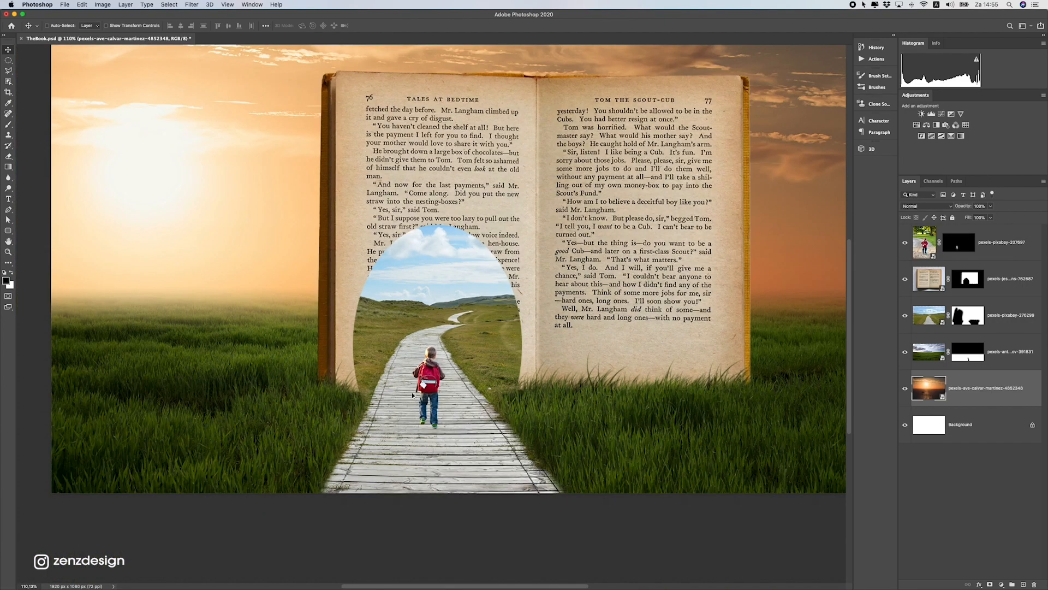
scroll(419, 383, down, 1)
mouse_move(299, 244)
mouse_down()
mouse_move(299, 164)
mouse_move(286, 168)
mouse_move(316, 233)
mouse_up()
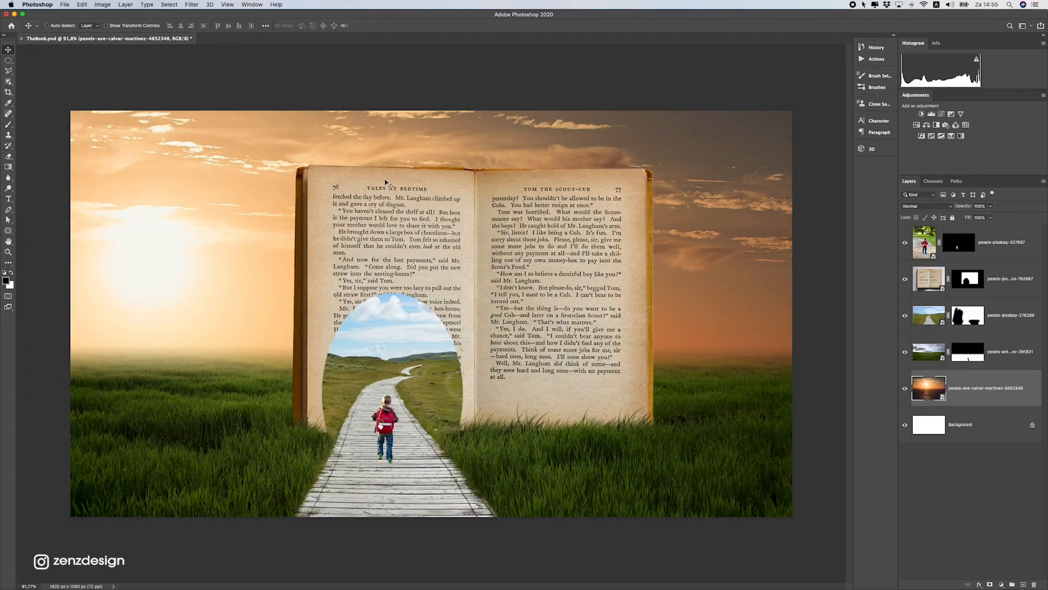
Duplicate the masked boy layer and merge the copy with a new empty layer into a plain pixel cutout
mouse_move(385, 182)
mouse_down()
mouse_move(384, 164)
mouse_move(386, 178)
mouse_up()
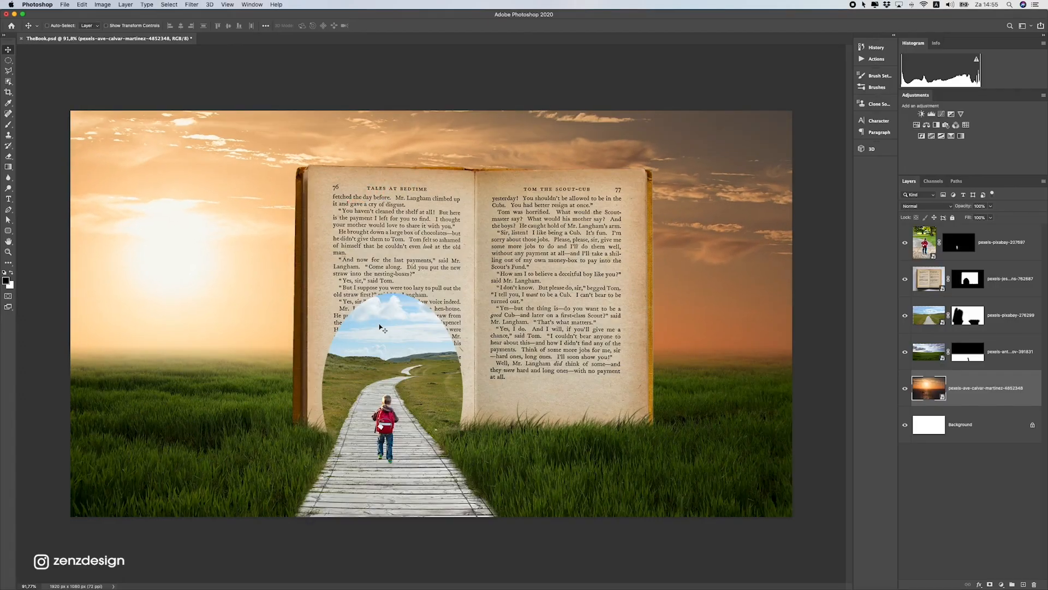
super+click(382, 424)
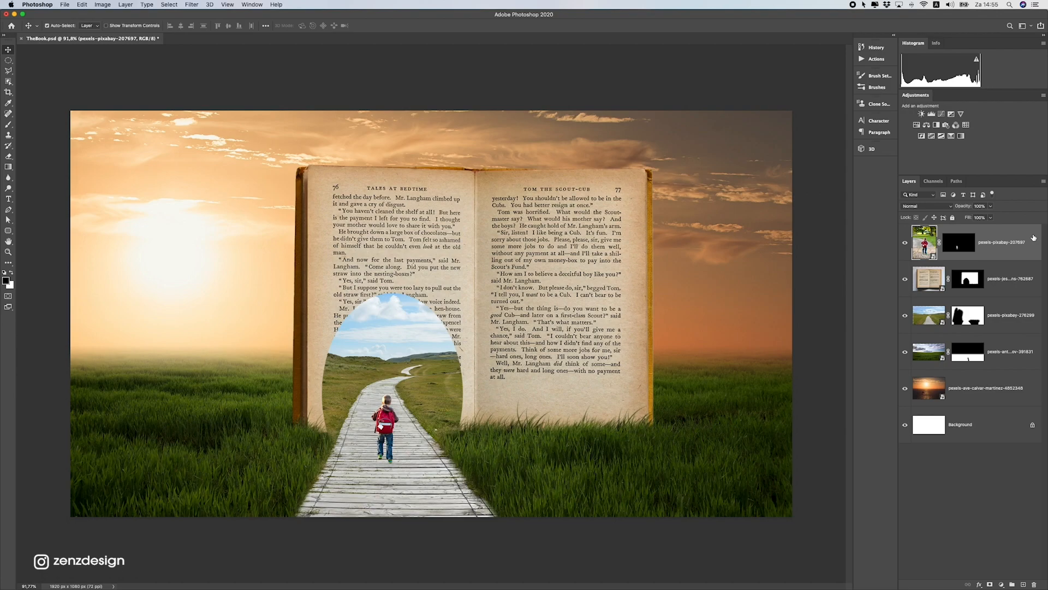
key(super+j)
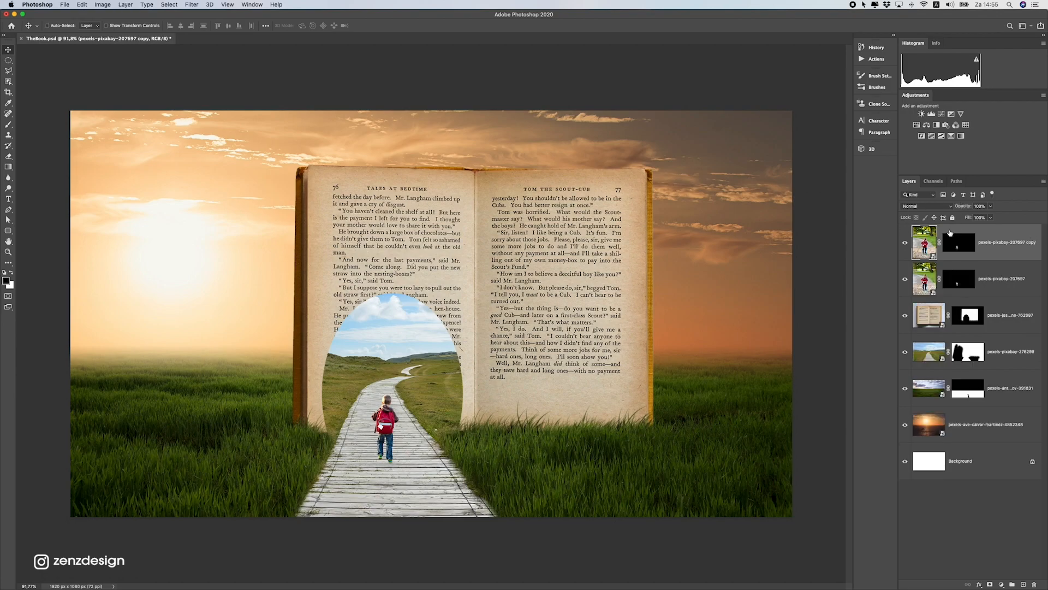
click(1023, 585)
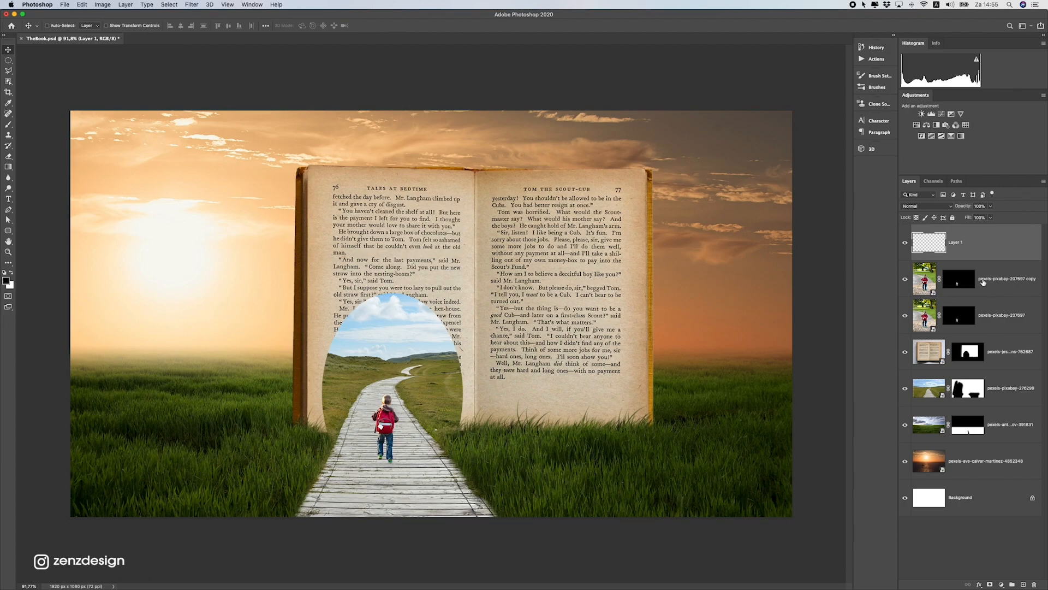
click(984, 279)
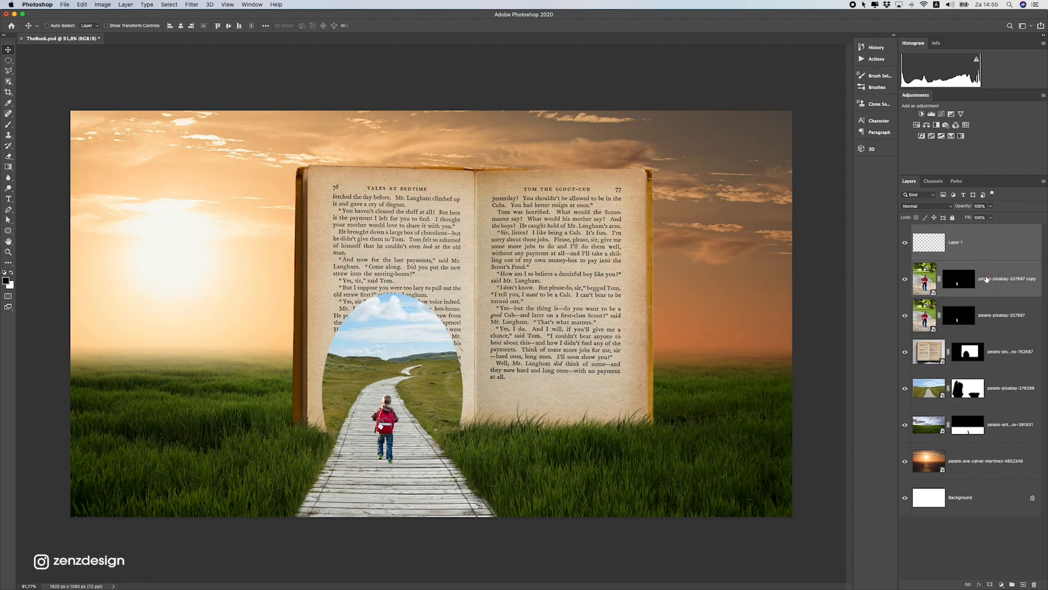
key(super+e)
click(904, 249)
click(904, 247)
drag(382, 434, 401, 388)
key(super+z)
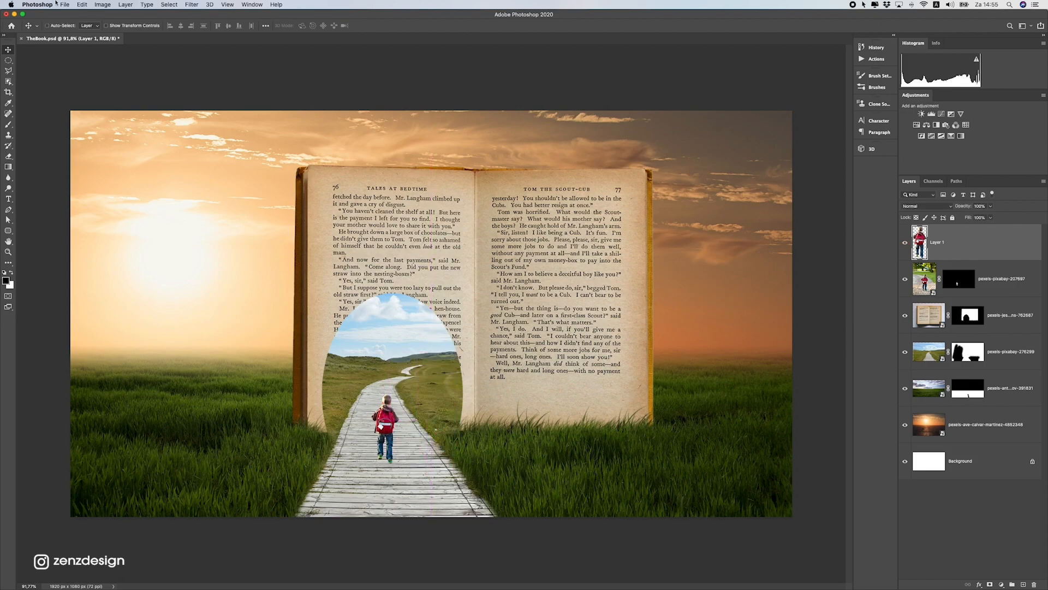
Flip the merged boy cutout vertically, place it beneath the original boy layer, and move it down so the feet meet
click(75, 5)
mouse_move(164, 194)
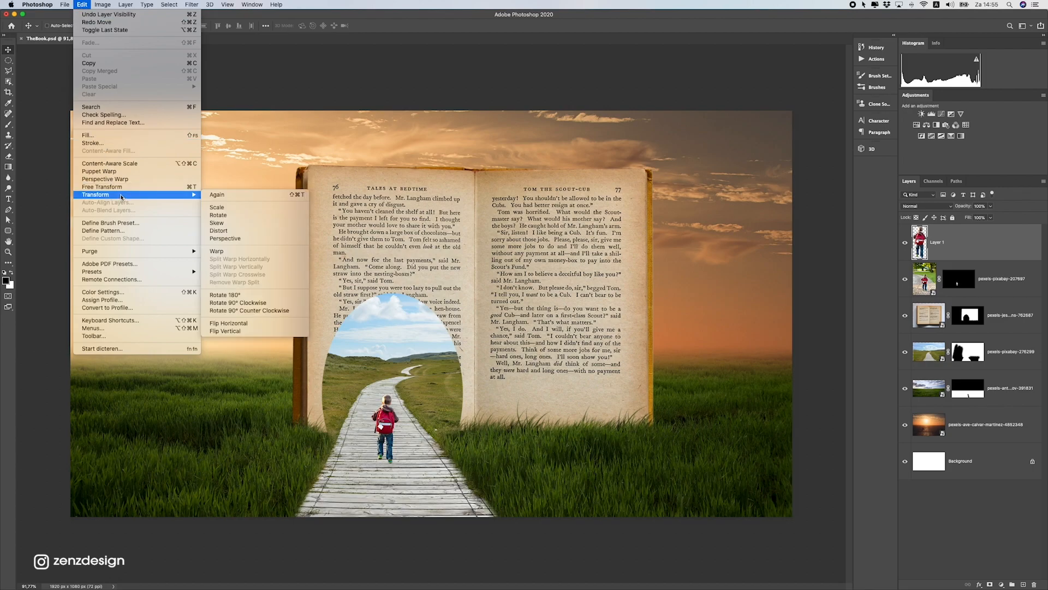
click(237, 332)
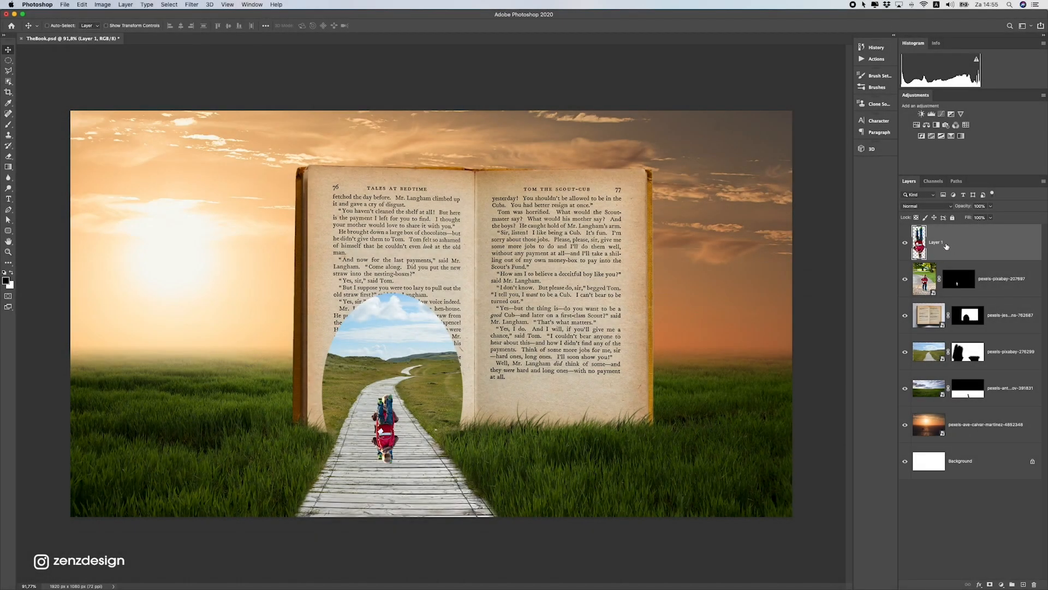
drag(947, 246, 922, 298)
drag(391, 326, 392, 374)
Turn the flipped boy cutout solid black with Hue/Saturation by setting Lightness to -100
key(super+u)
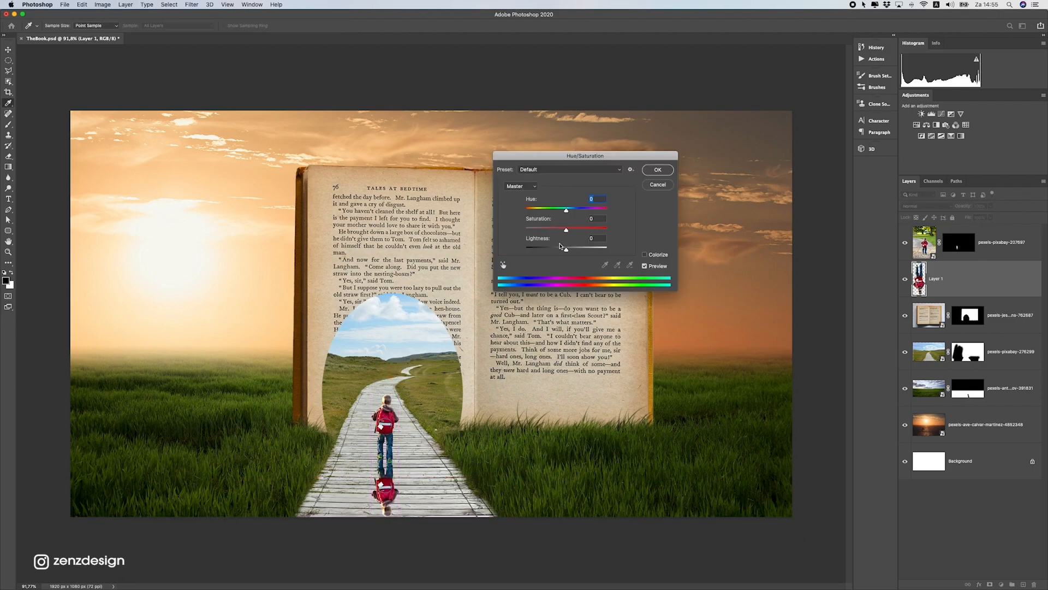
drag(557, 253, 523, 250)
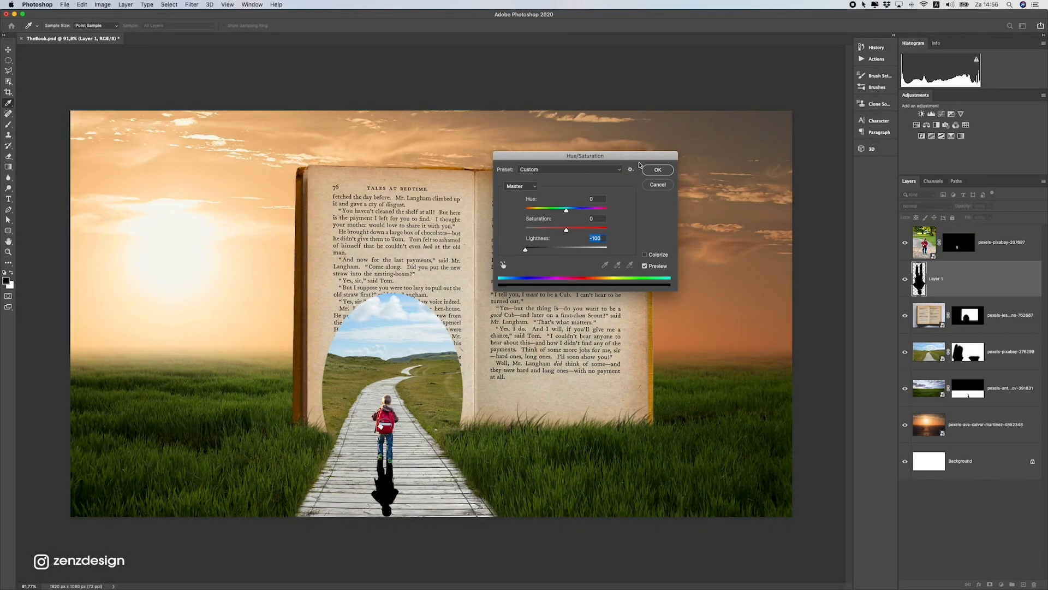
click(655, 176)
Distort the black silhouette into a shadow stretching diagonally across the boardwalk, away from the sun, with its base at the boy's feet
key(v)
scroll(399, 507, up, 3)
scroll(390, 464, down, 5)
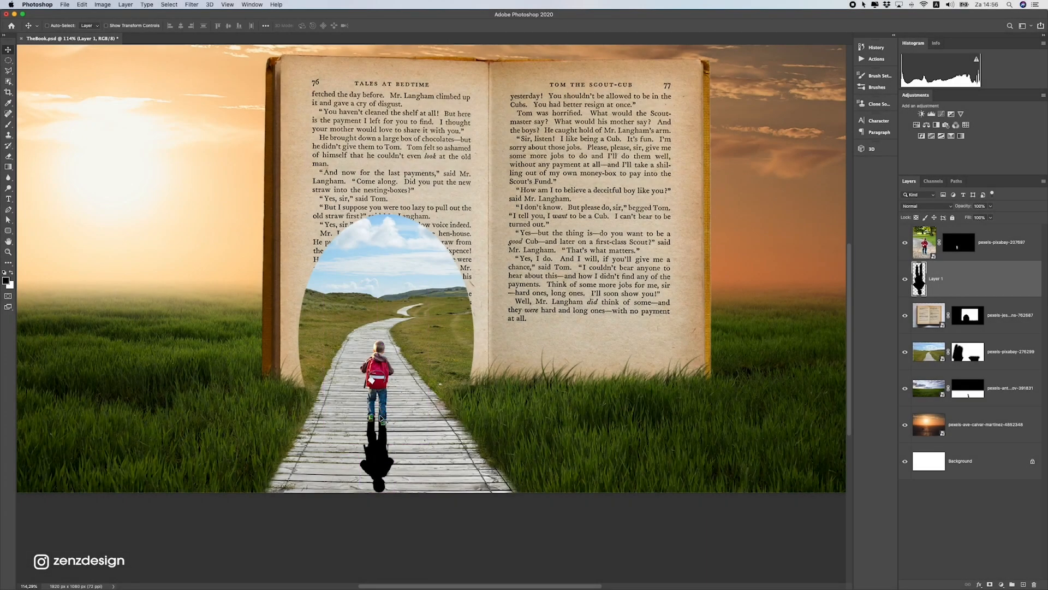
key(super+t)
scroll(423, 442, up, 5)
drag(374, 401, 491, 331)
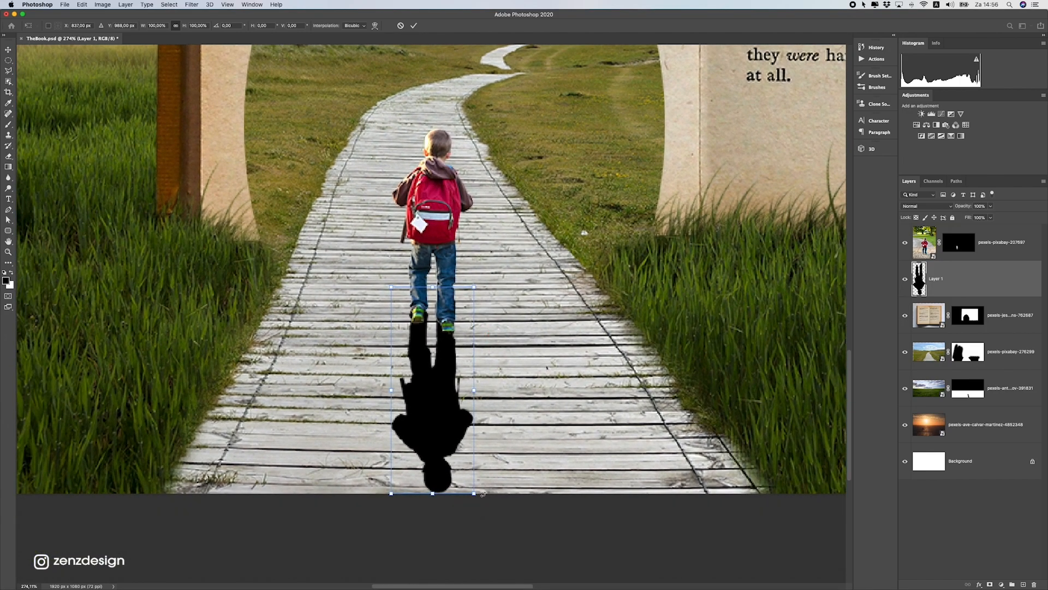
drag(475, 495, 698, 371)
mouse_move(391, 493)
mouse_down()
mouse_move(585, 494)
mouse_move(627, 477)
mouse_move(608, 480)
mouse_up()
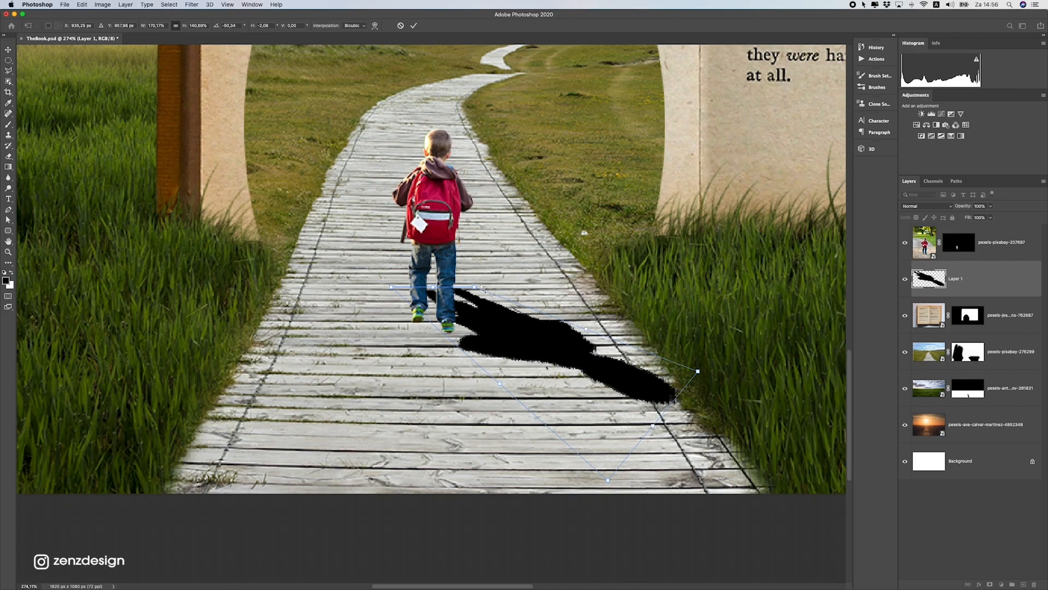
drag(475, 286, 462, 307)
drag(392, 285, 386, 321)
drag(461, 308, 461, 314)
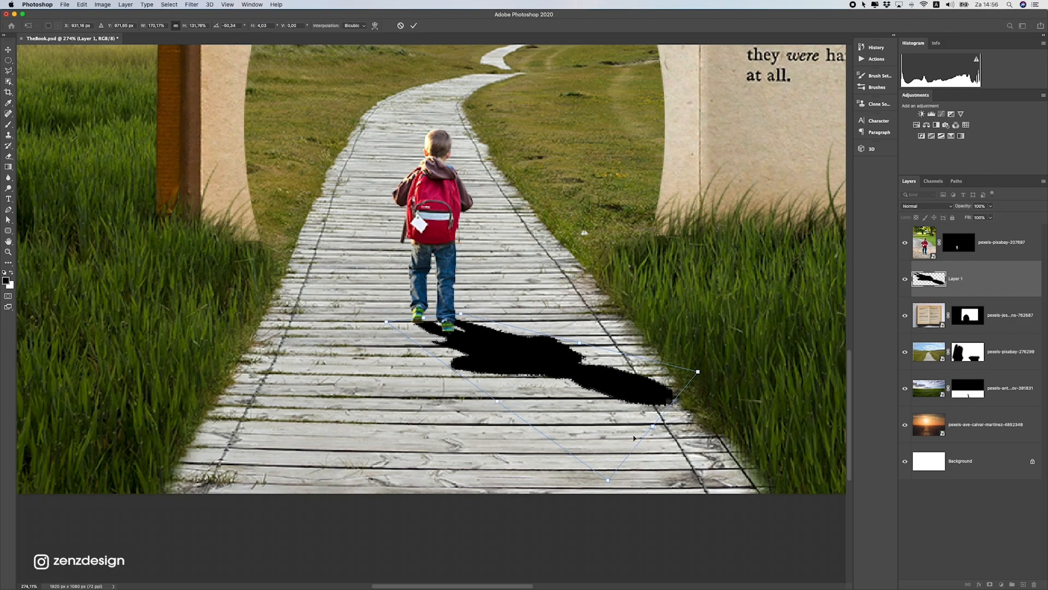
mouse_move(697, 372)
mouse_down()
mouse_move(677, 358)
mouse_move(698, 370)
mouse_up()
Shorten and flatten the shadow so it lies low across the boardwalk from the boy's feet, and apply the transform
scroll(518, 417, down, 1)
scroll(518, 417, down, 10)
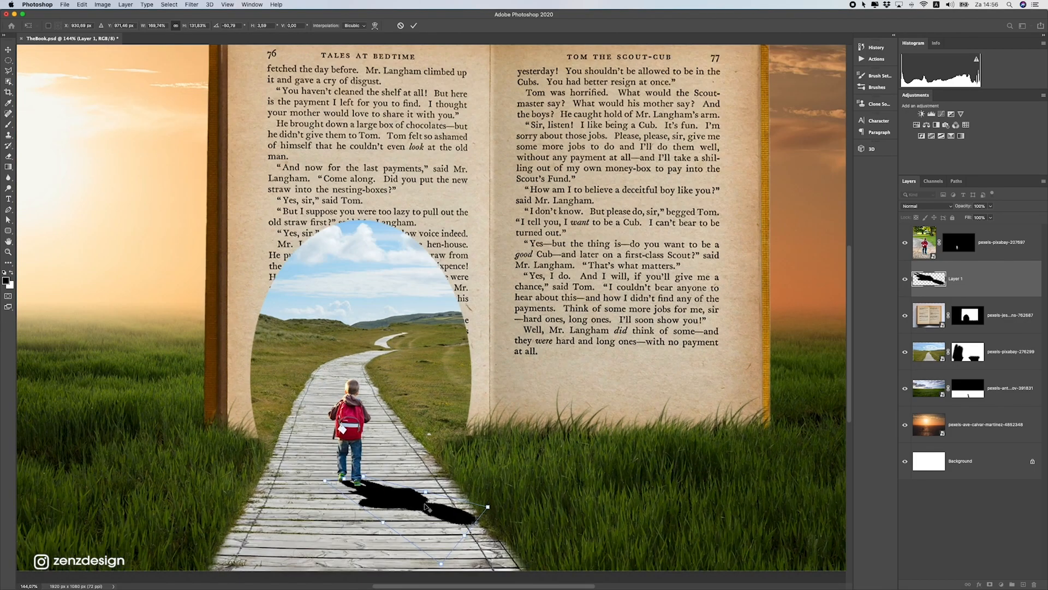
scroll(433, 454, down, 3)
scroll(433, 454, left, 2)
drag(500, 489, 494, 457)
mouse_move(548, 433)
mouse_down()
mouse_move(556, 411)
mouse_move(536, 424)
mouse_up()
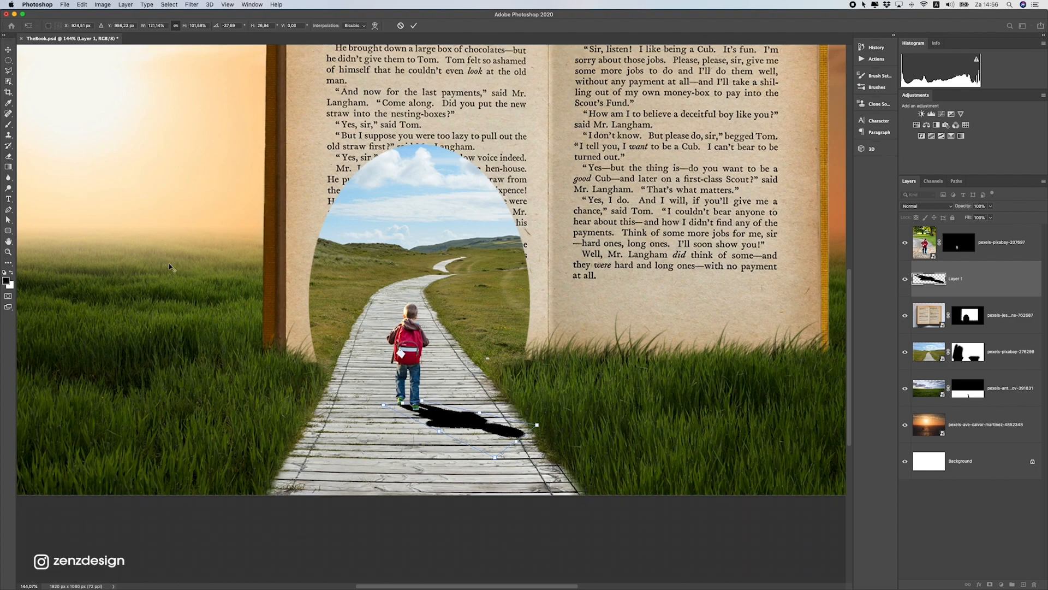
scroll(168, 264, down, 3)
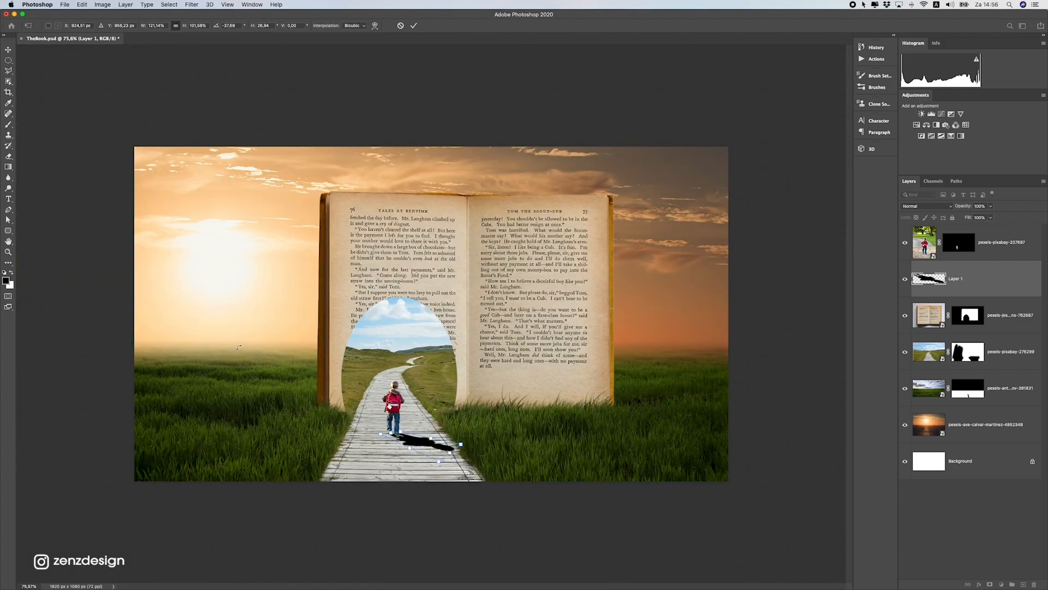
scroll(224, 345, up, 3)
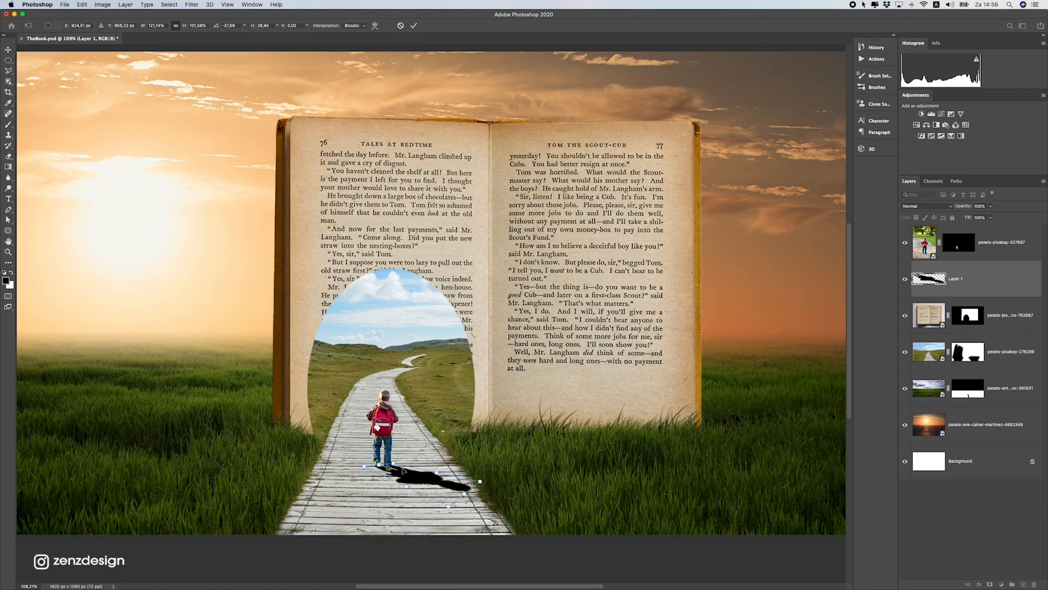
drag(393, 463, 390, 466)
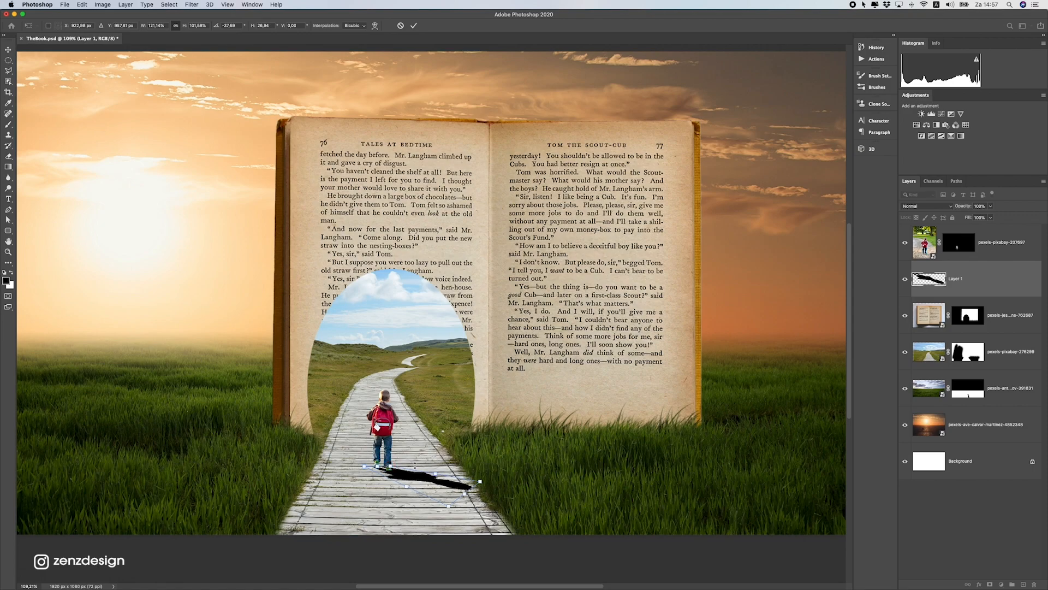
drag(449, 507, 476, 479)
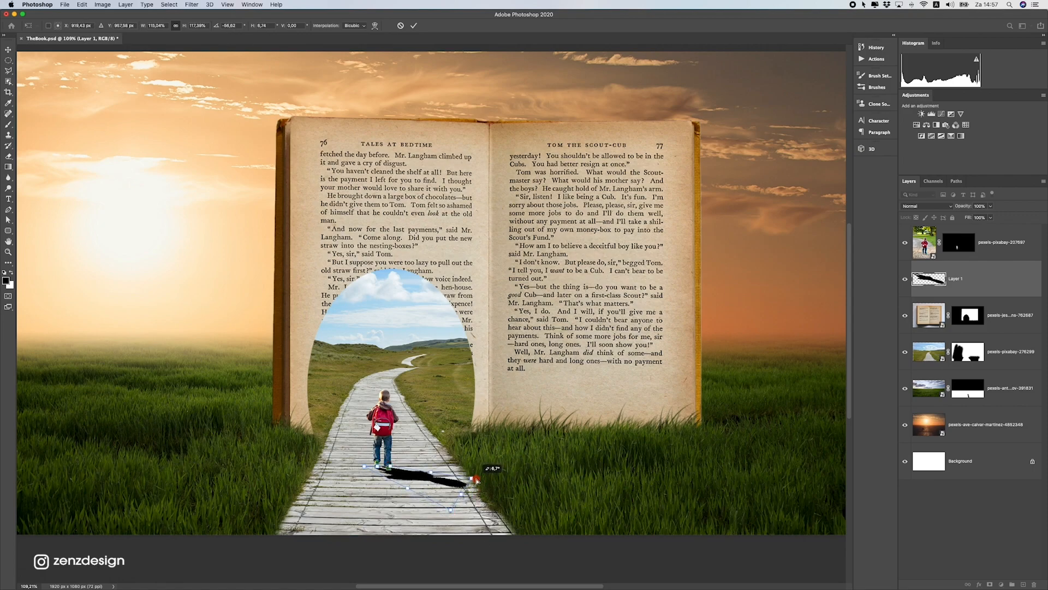
key(Return)
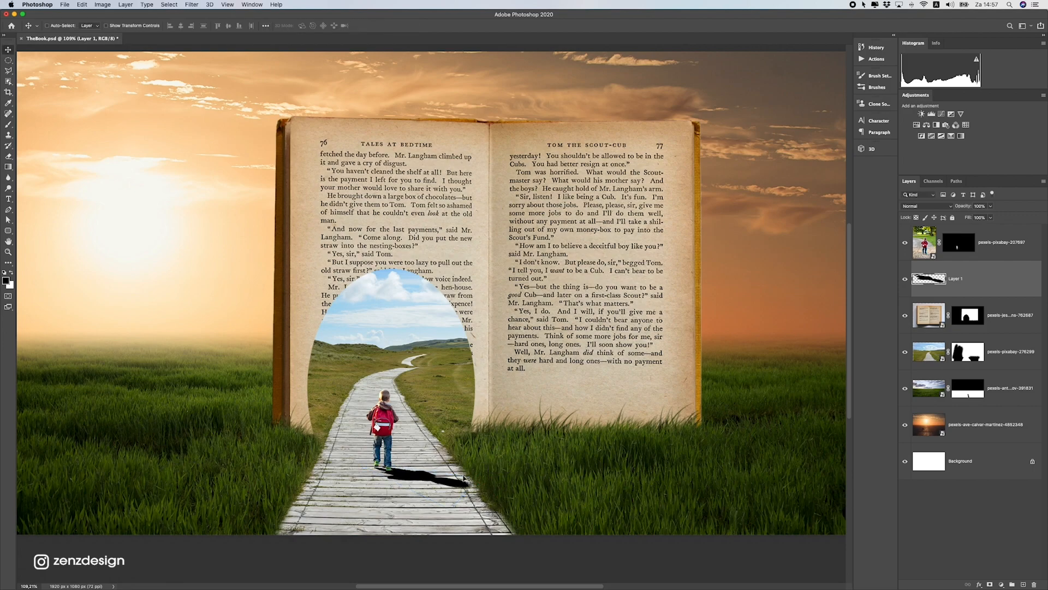
Start a Field Blur on the shadow layer and set the initial blur pin to 0 px
scroll(457, 495, up, 3)
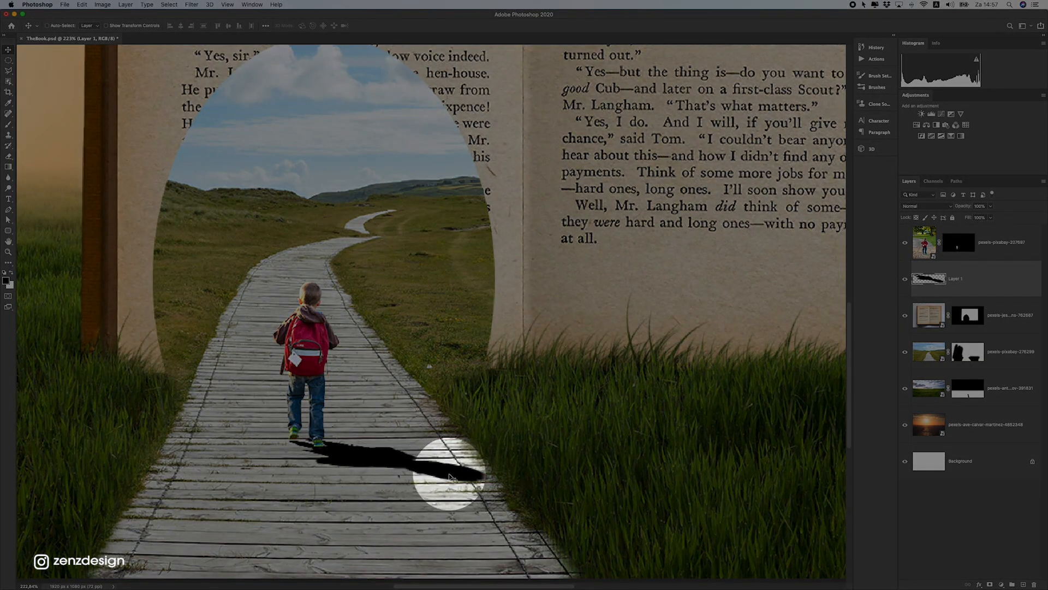
scroll(446, 468, down, 1)
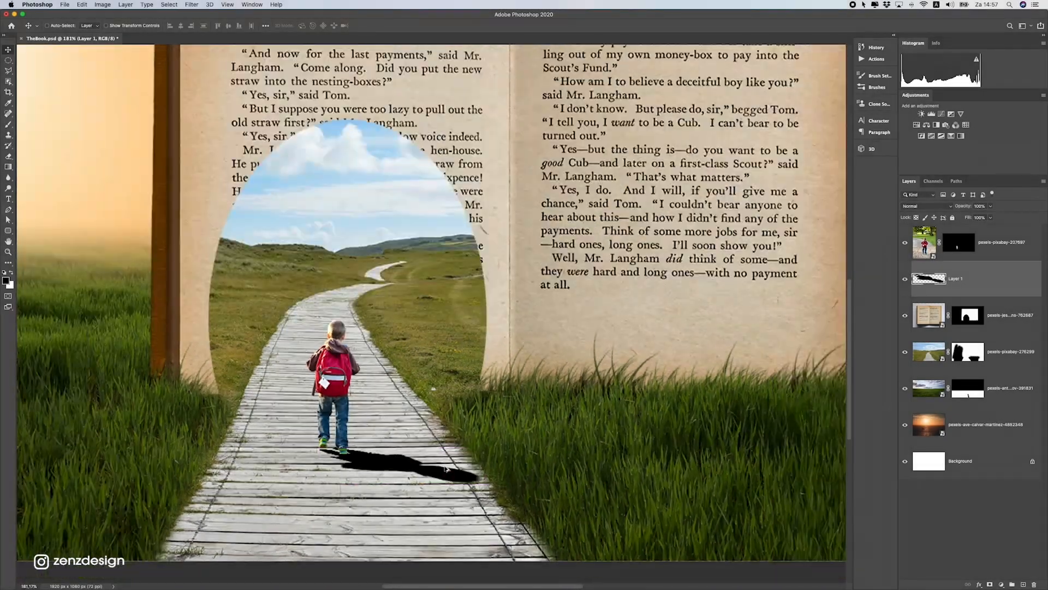
click(191, 5)
mouse_move(295, 110)
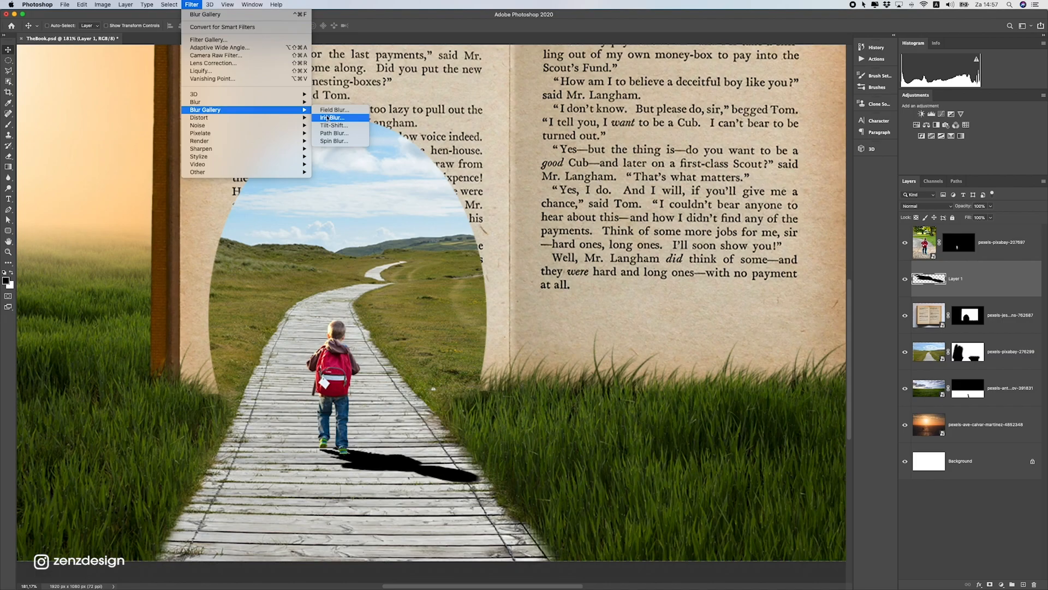
click(325, 118)
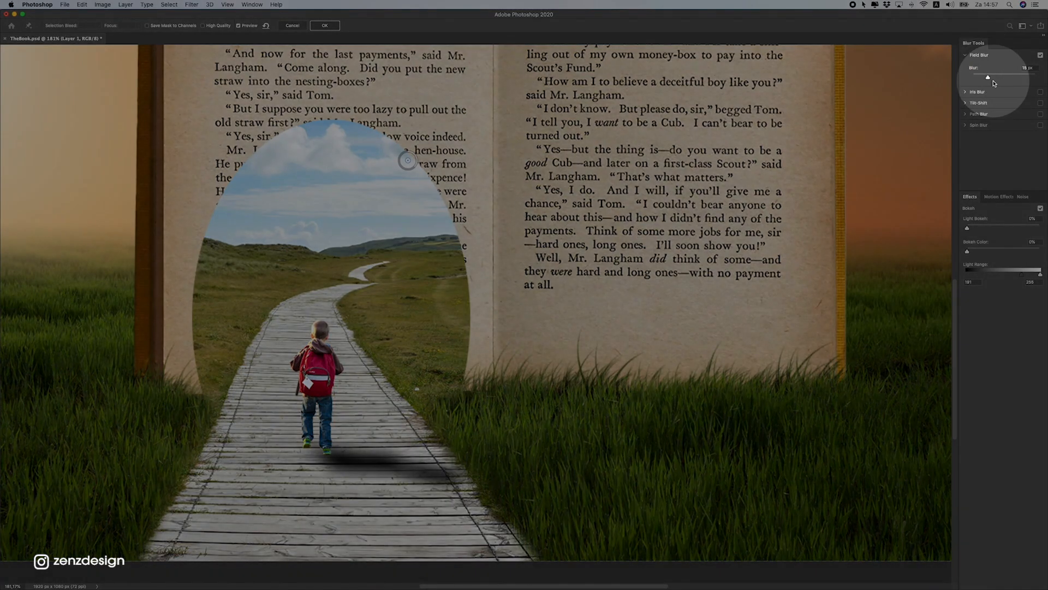
click(989, 77)
drag(990, 80, 950, 83)
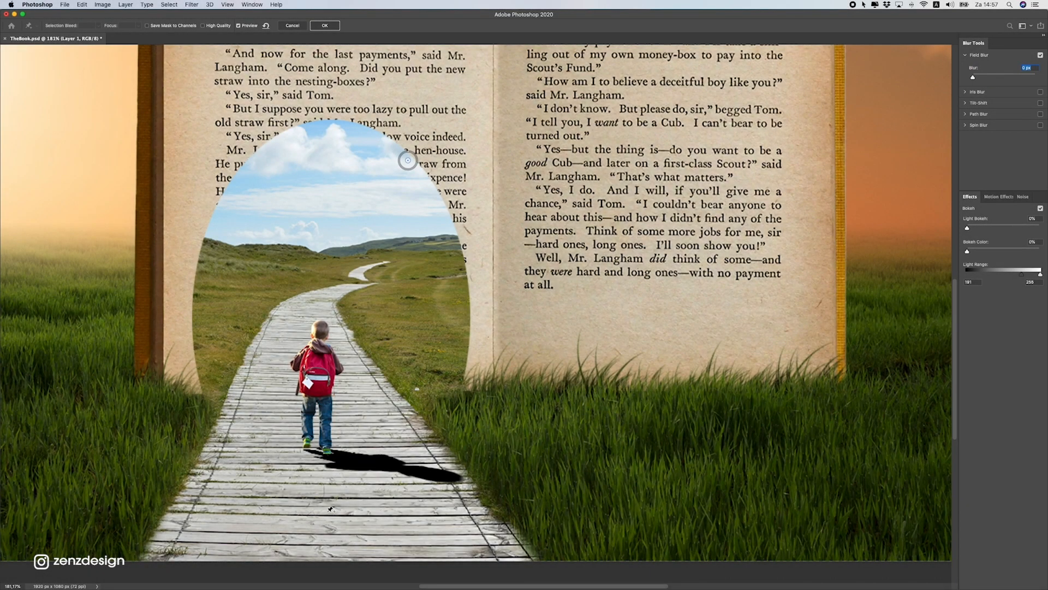
Add a 0 px blur pin at the boy's feet and a stronger one at the shadow's far end, and apply the Field Blur
click(320, 455)
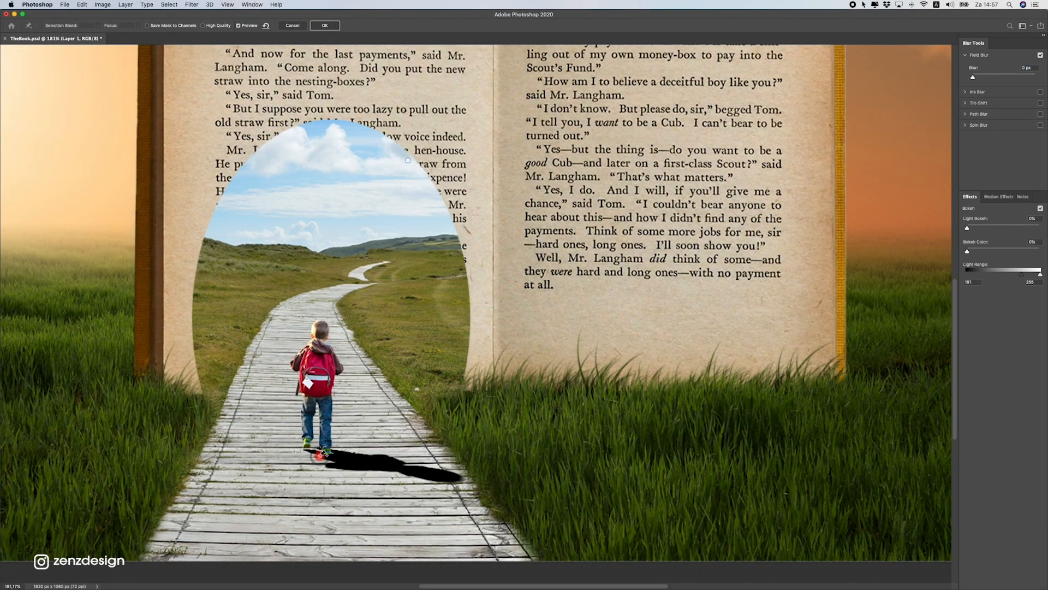
click(975, 78)
click(445, 483)
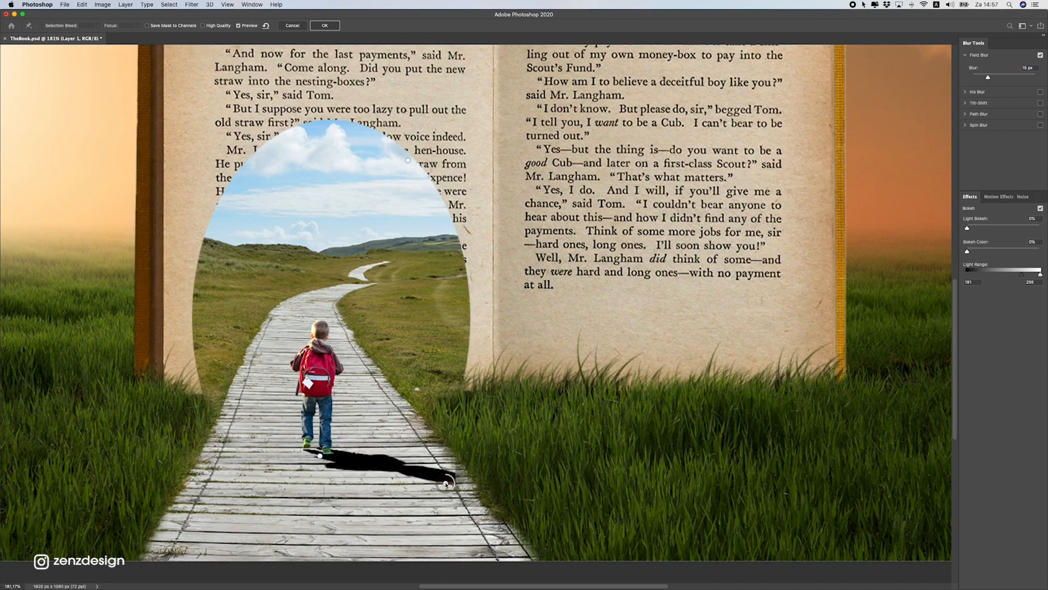
drag(982, 75, 981, 77)
click(321, 454)
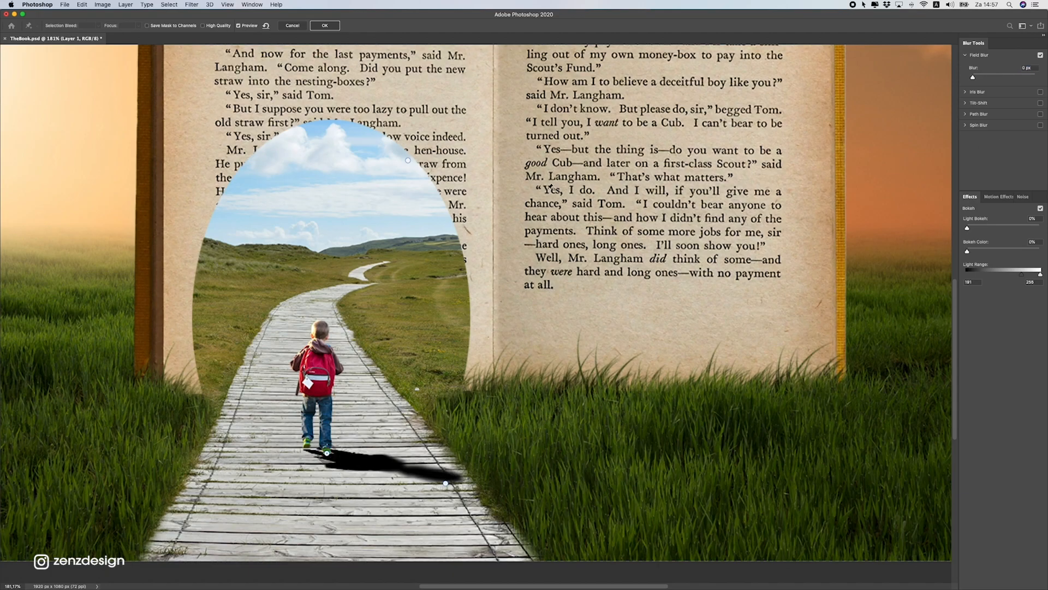
scroll(549, 188, left, 2)
key(Return)
Reduce the shadow layer's opacity to 47%
scroll(517, 421, down, 8)
scroll(509, 418, up, 5)
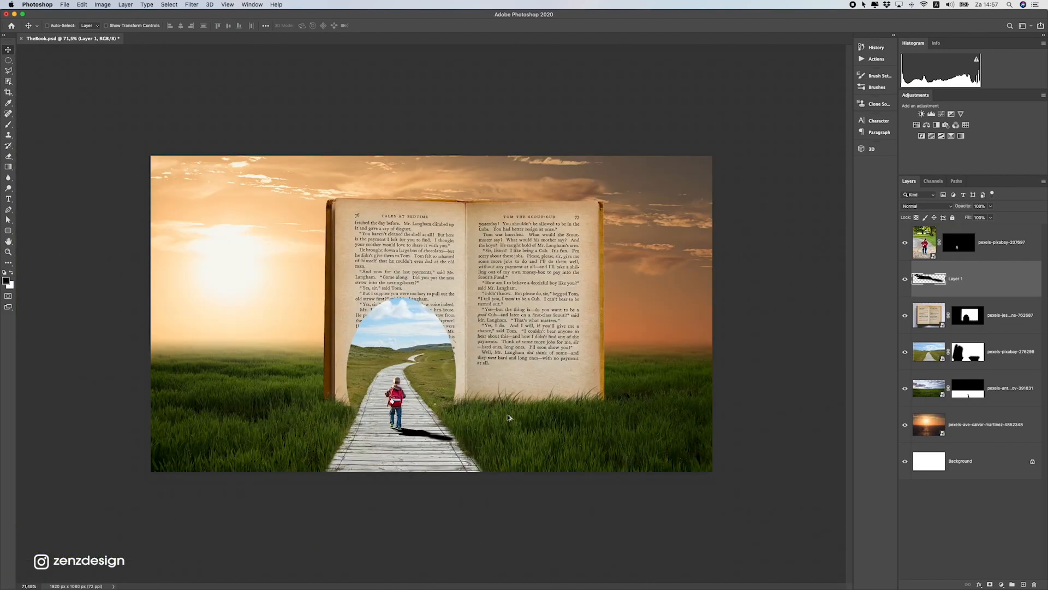
click(989, 207)
mouse_move(992, 218)
mouse_down()
mouse_move(953, 219)
mouse_move(973, 218)
mouse_up()
Transform the shadow to make it slightly shorter and thinner, keeping its base at the boy's feet
scroll(464, 488, up, 3)
key(ctrl+t)
drag(495, 450, 444, 455)
drag(494, 486, 465, 477)
key(Return)
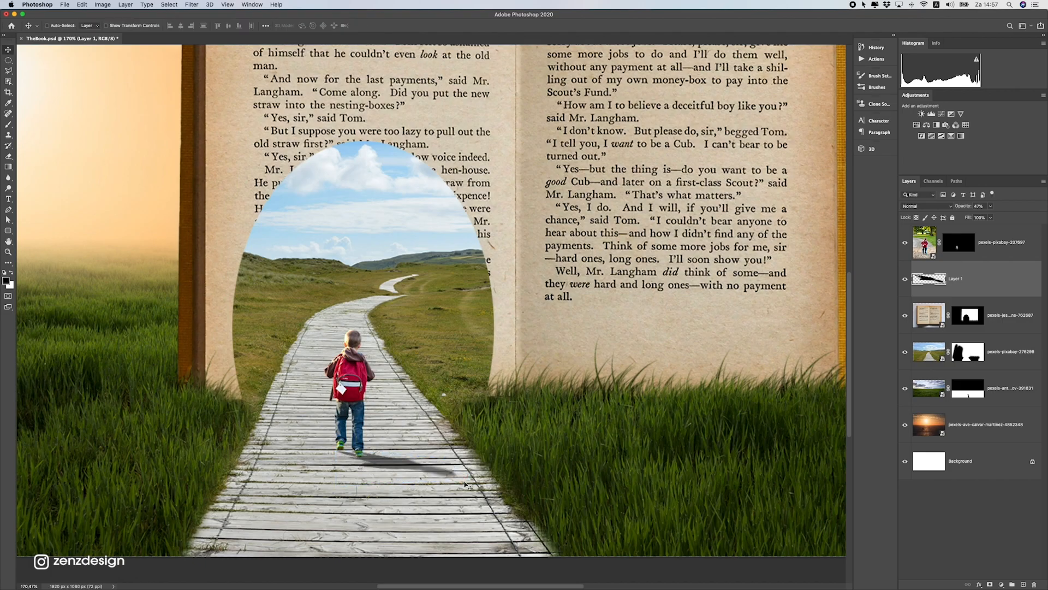
Examine how the boy's shadow sits on the boardwalk, both up close and in the whole composition
scroll(494, 469, down, 3)
scroll(431, 475, up, 1)
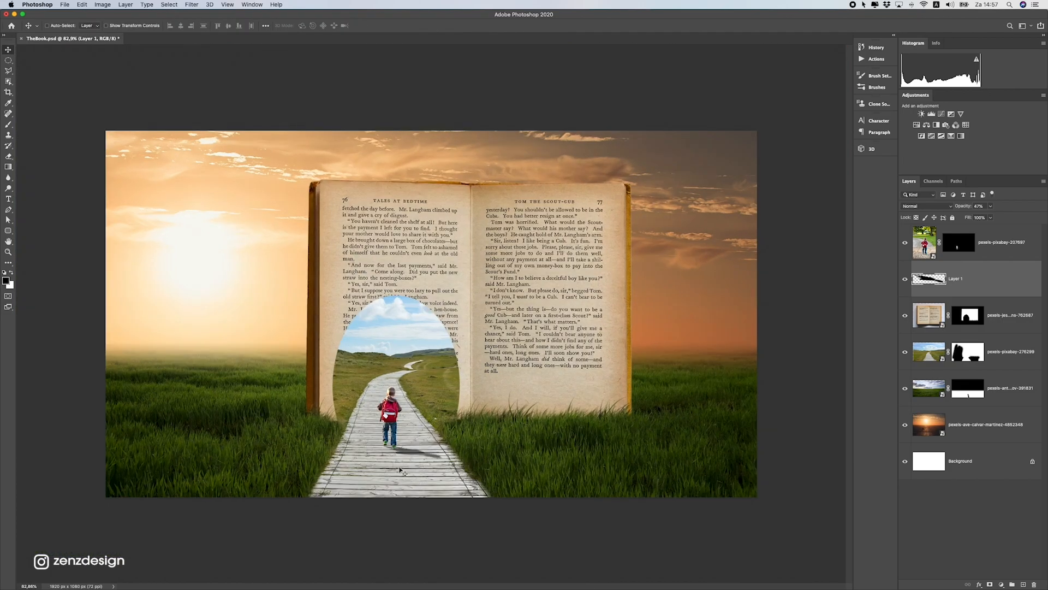
scroll(402, 470, up, 4)
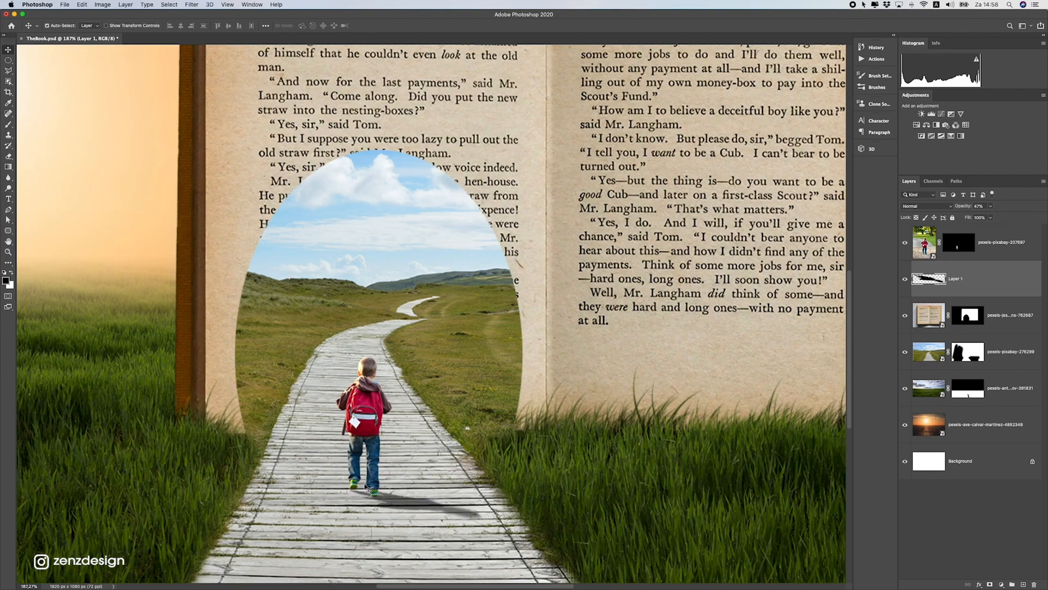
scroll(366, 486, up, 3)
scroll(432, 454, down, 6)
click(64, 4)
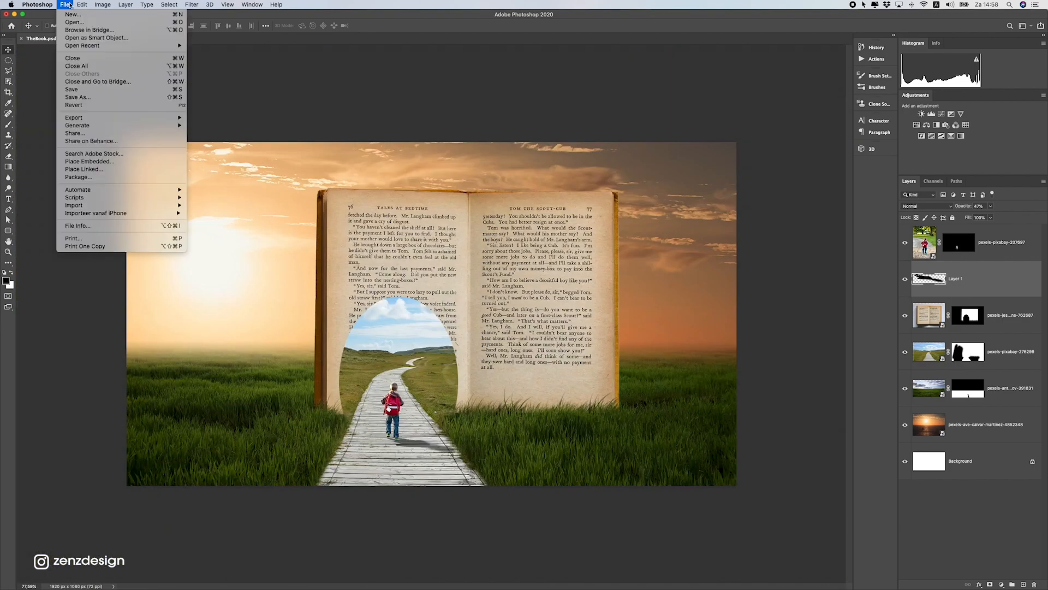
click(82, 21)
scroll(392, 435, up, 5)
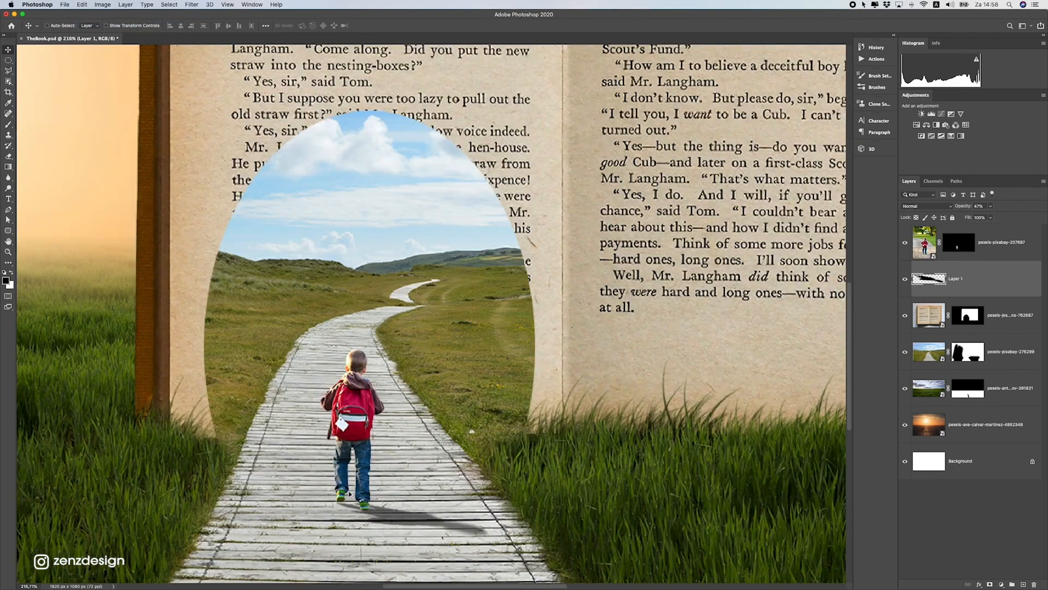
click(9, 156)
key([)
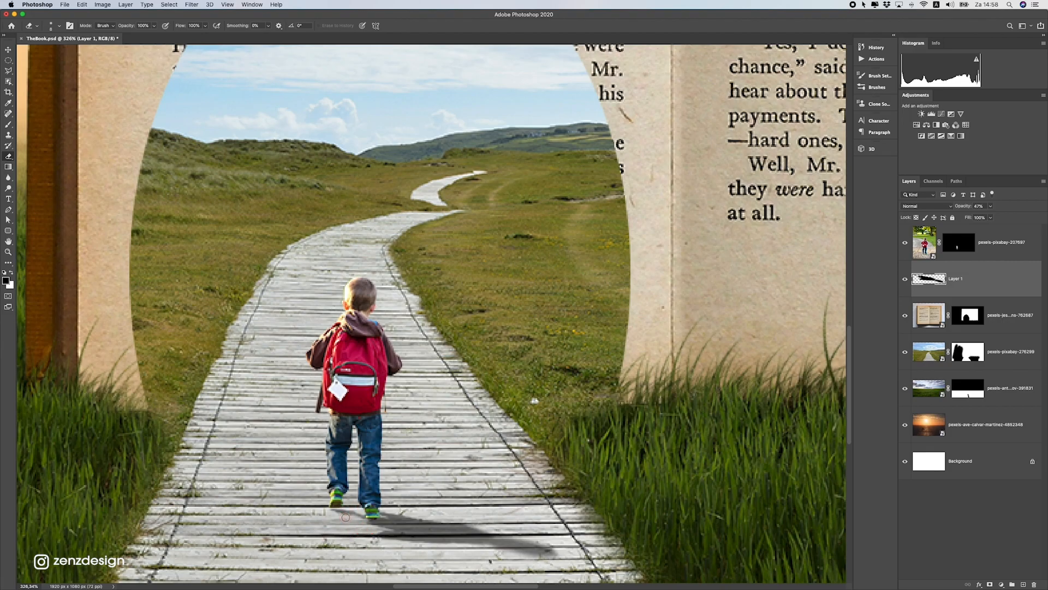
scroll(371, 529, down, 10)
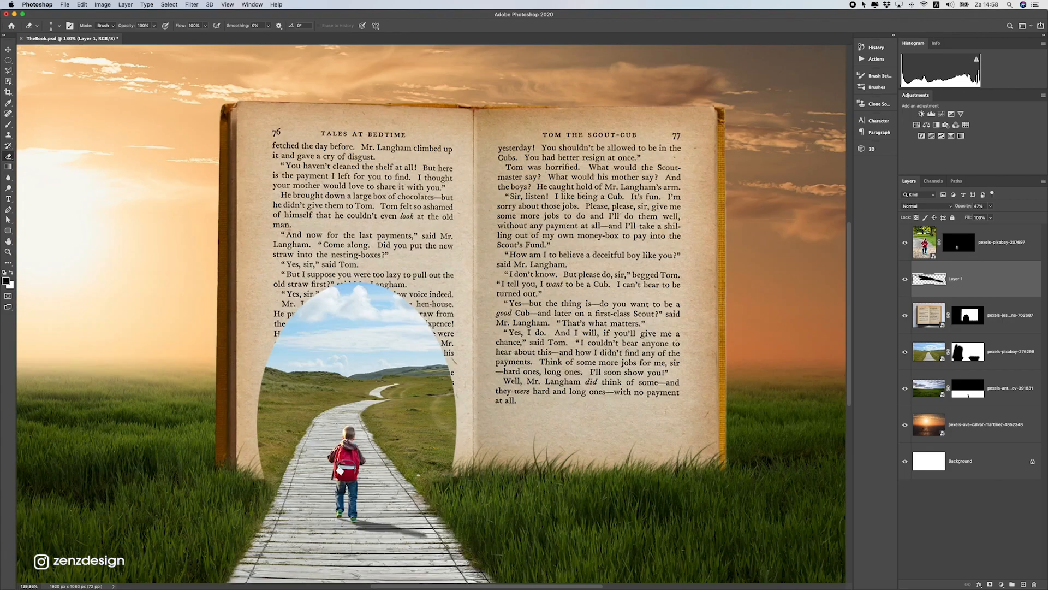
scroll(432, 314, up, 2)
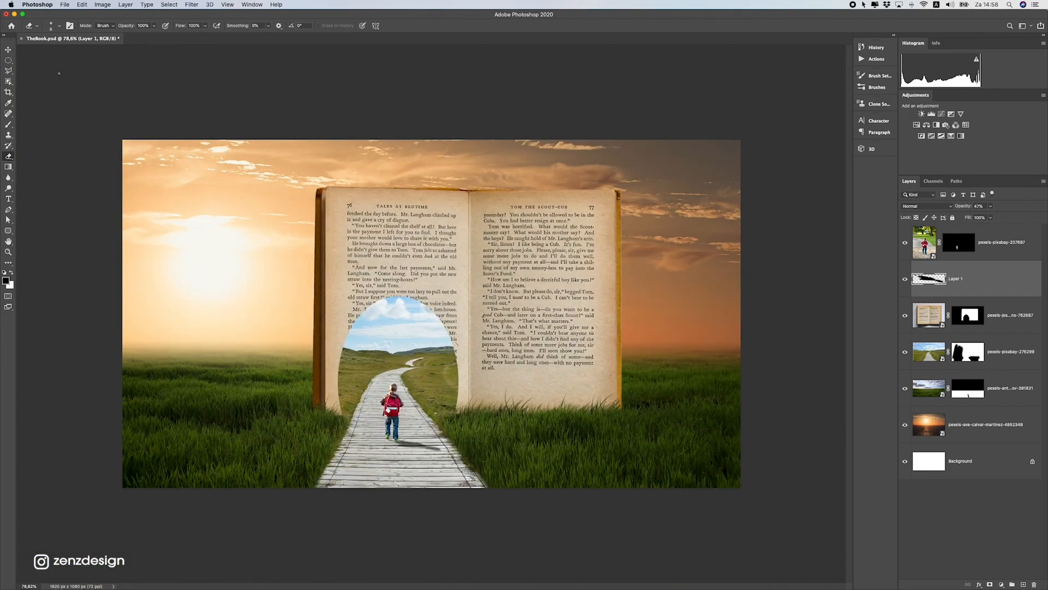
Raise the opacity of the boy's shadow layer to 58%
click(9, 50)
click(991, 206)
drag(998, 216, 996, 216)
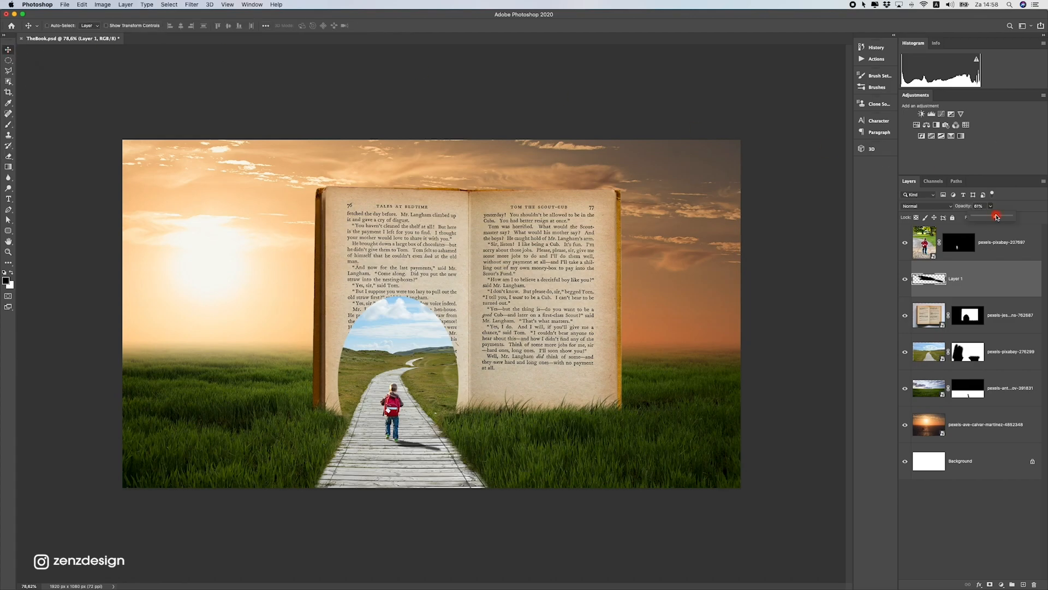
scroll(354, 445, up, 3)
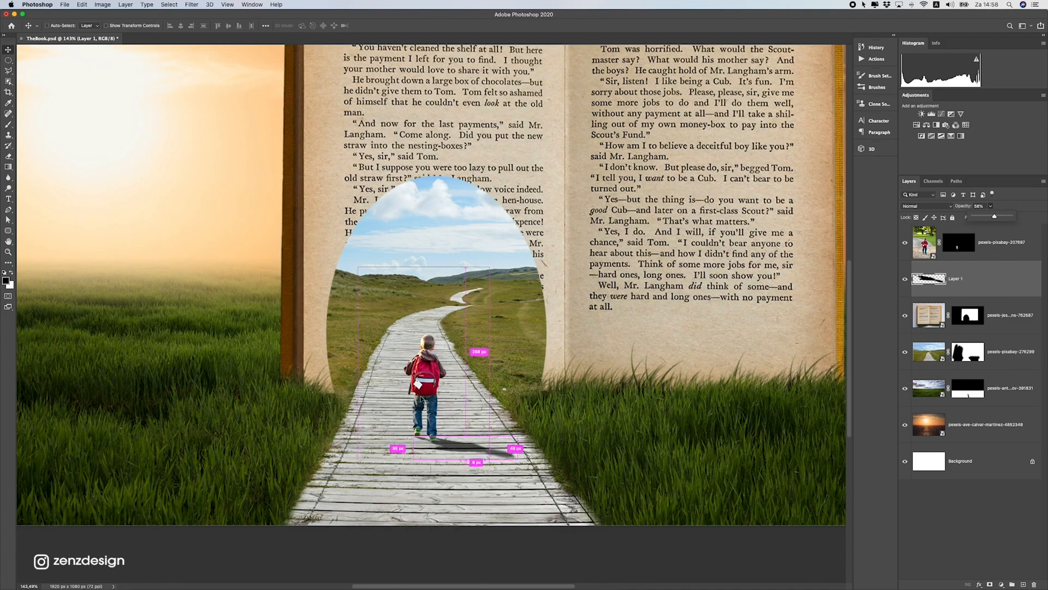
Add a Curves adjustment clipped to the boy's layer, lowering the white point output to 164 and the midtones to 64
super+click(393, 406)
scroll(426, 379, down, 3)
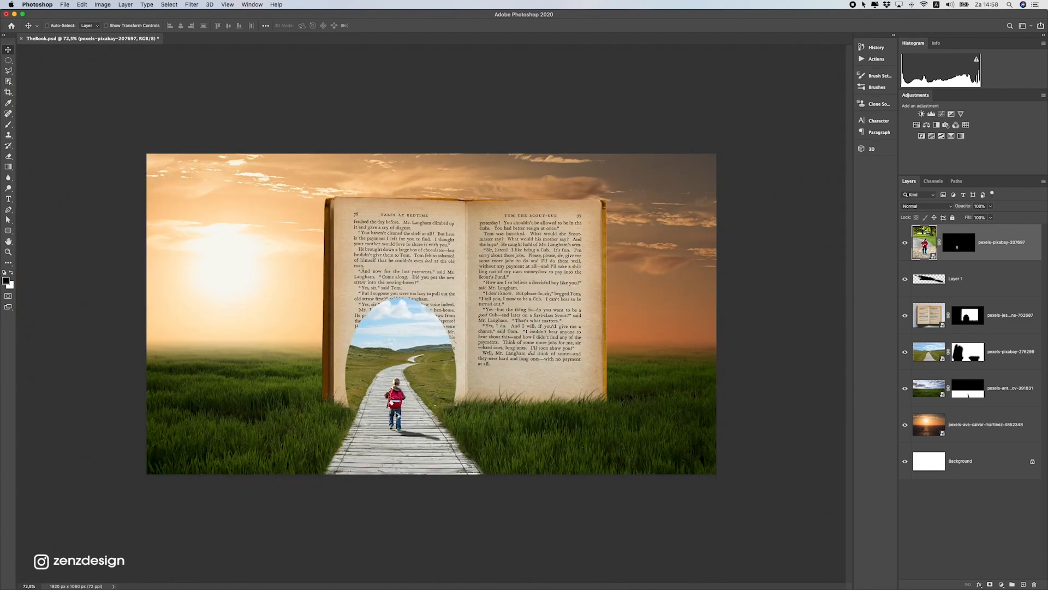
scroll(398, 416, up, 5)
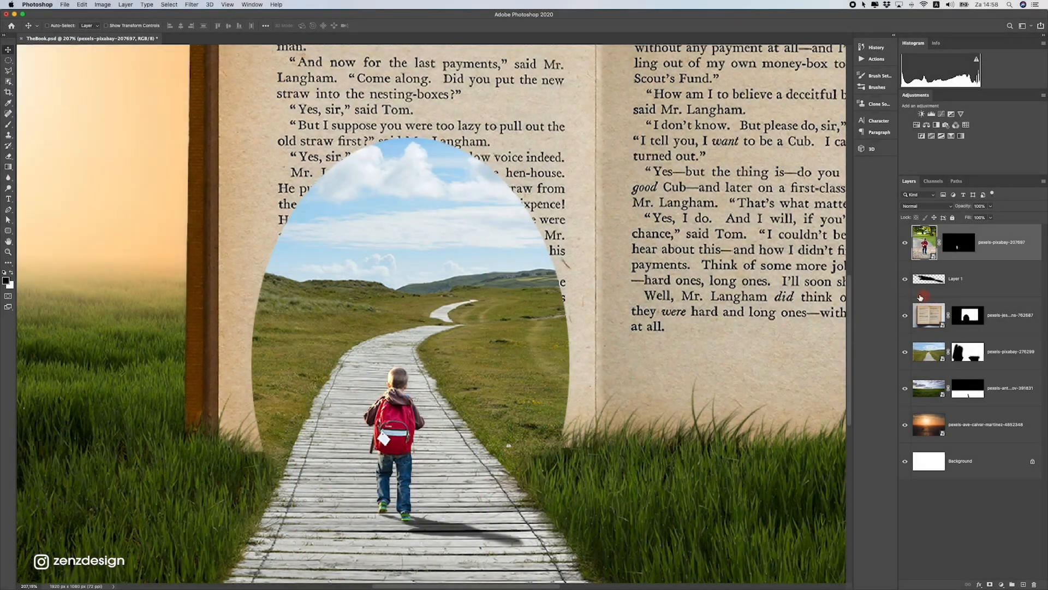
click(1002, 584)
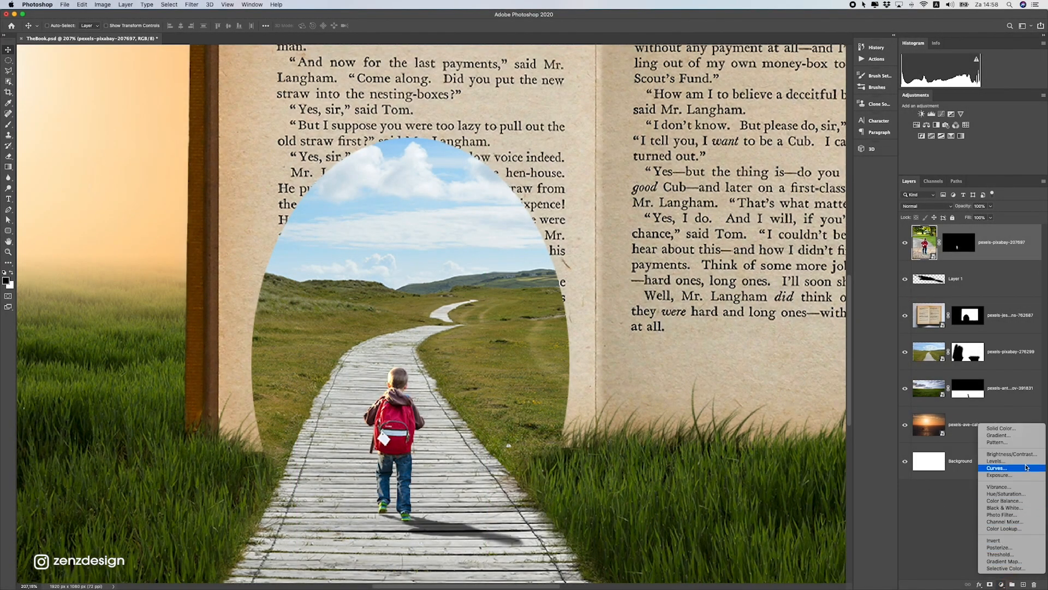
click(1026, 468)
click(831, 383)
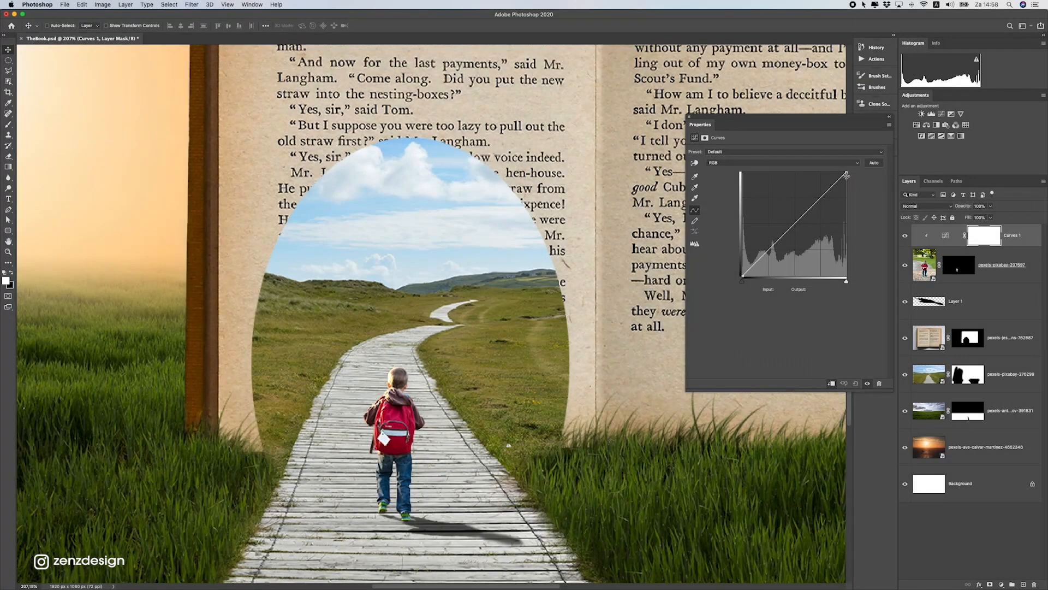
drag(847, 174, 864, 212)
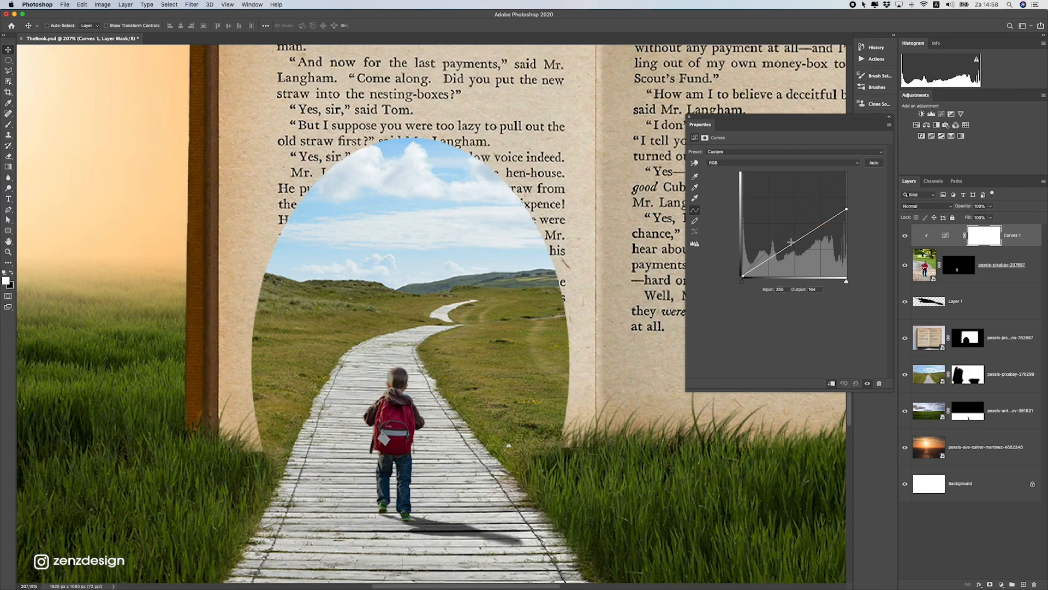
drag(788, 247, 794, 250)
Paint black with a soft round brush on the boy's Curves mask along his sun-facing left side
click(8, 124)
click(50, 26)
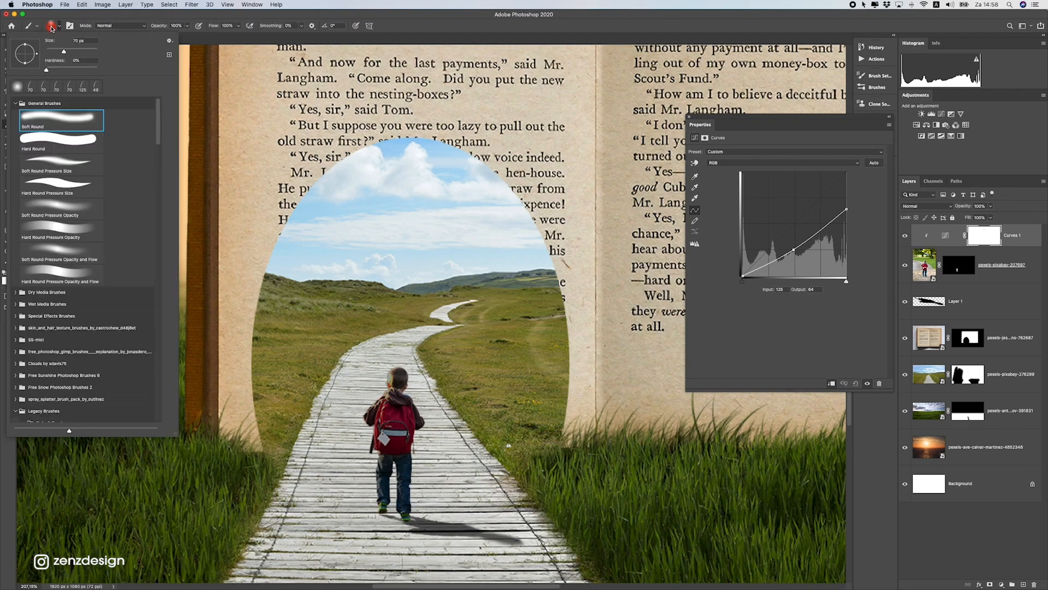
click(327, 14)
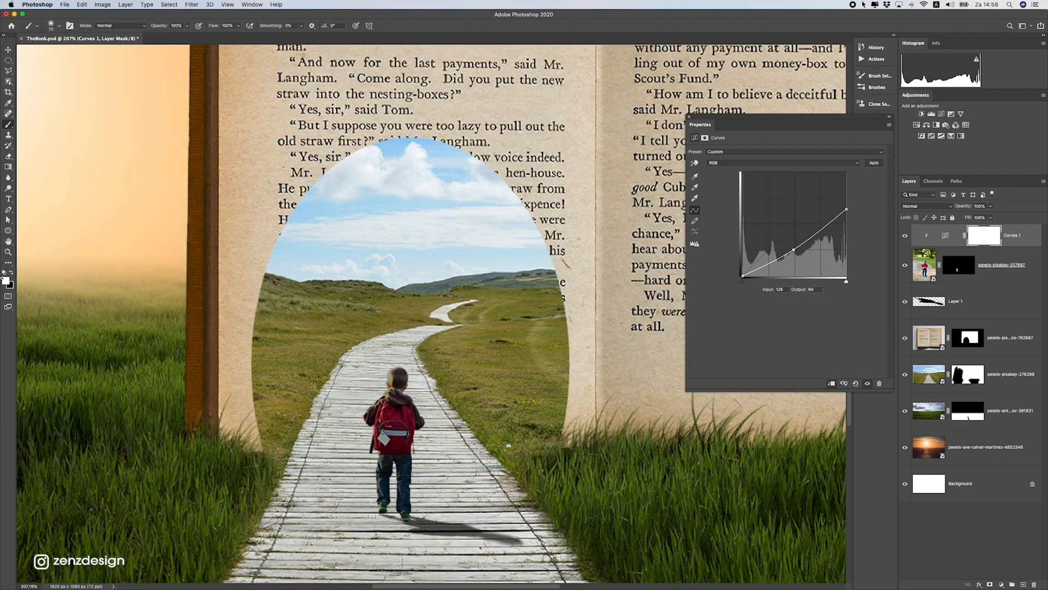
click(11, 273)
click(988, 243)
mouse_move(363, 397)
mouse_down()
mouse_move(360, 482)
mouse_move(369, 354)
mouse_move(378, 408)
mouse_move(356, 386)
mouse_move(370, 512)
mouse_up()
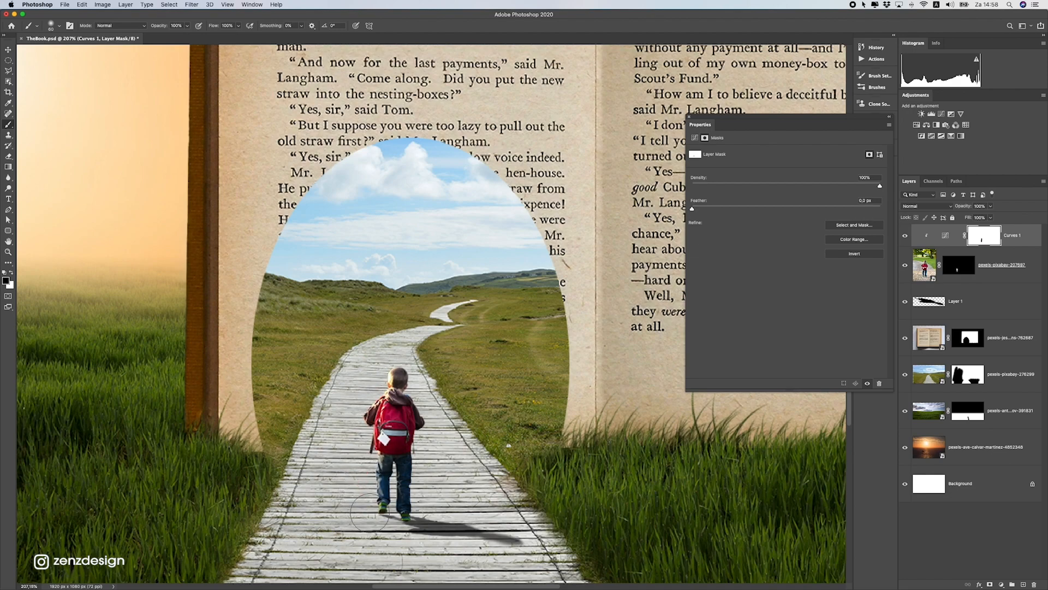
Touch up the boy's Curves mask around his feet using a much smaller black brush
key(bracketleft)
key(bracketleft)
key(bracketleft)
key(bracketleft)
key(bracketleft)
click(398, 527)
scroll(385, 485, down, 8)
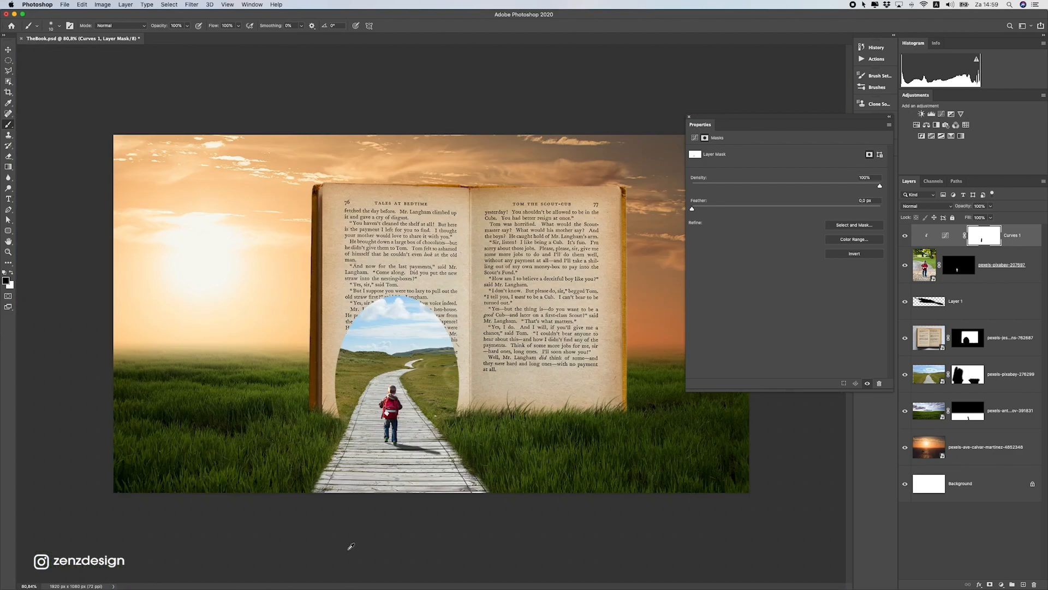
scroll(345, 485, up, 2)
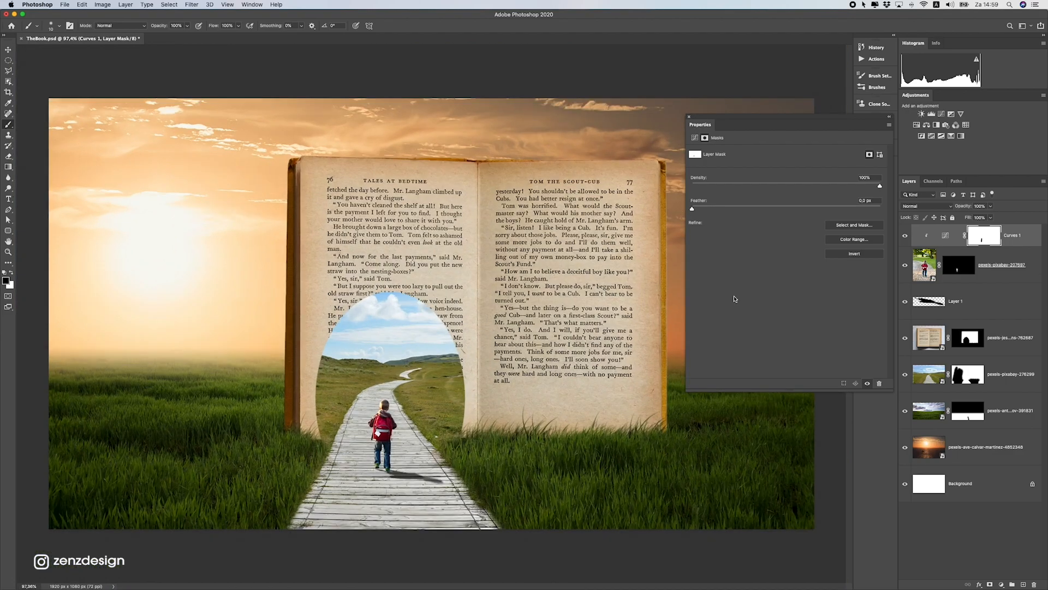
Darken the boy further by lowering the white point output of his Curves adjustment to 130
click(945, 238)
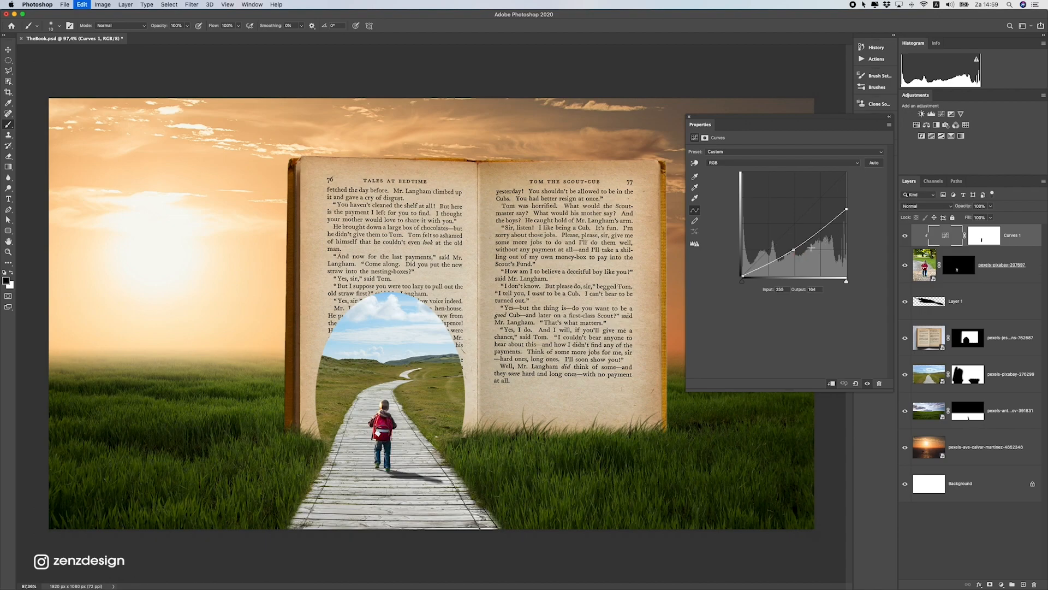
drag(846, 209, 845, 227)
scroll(351, 454, down, 6)
scroll(365, 421, up, 7)
drag(434, 287, 425, 290)
scroll(425, 291, down, 2)
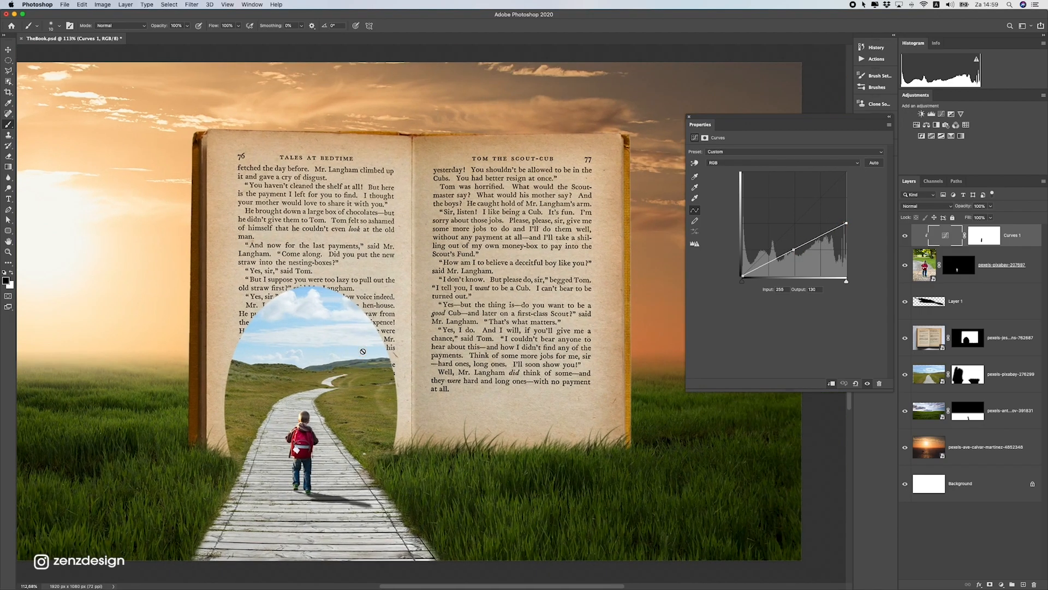
Add a Curves adjustment clipped to the grass layer and lower its white point output to 161
click(8, 49)
super+click(359, 462)
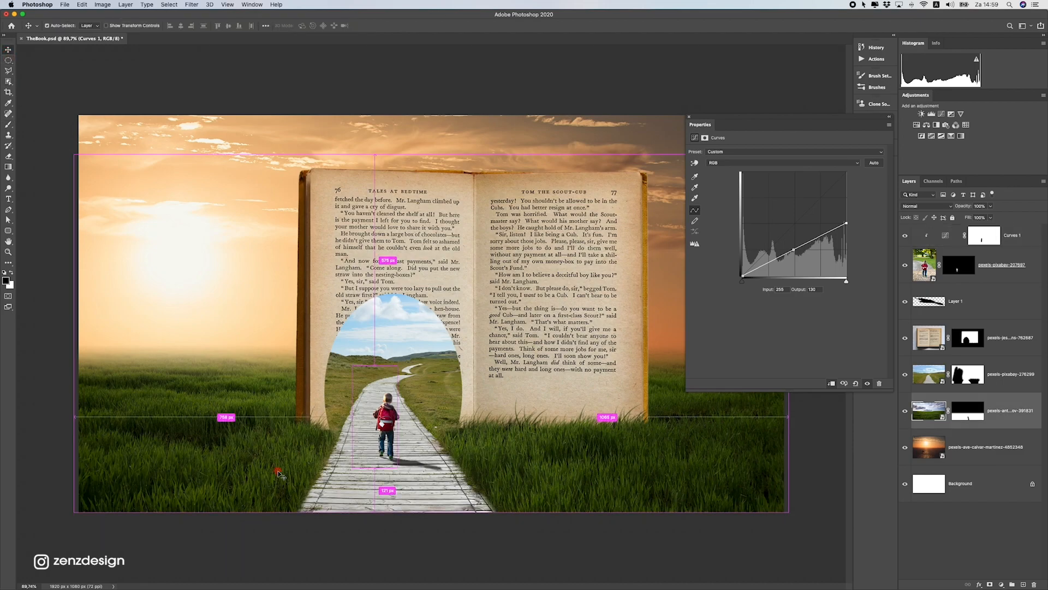
scroll(323, 493, down, 1)
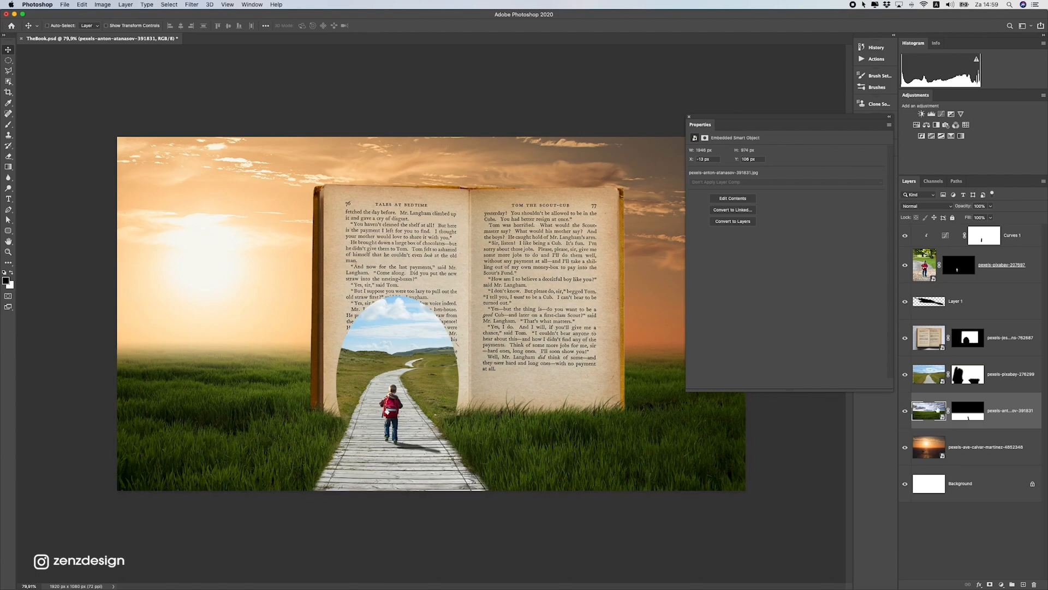
click(905, 413)
click(905, 413)
click(1001, 585)
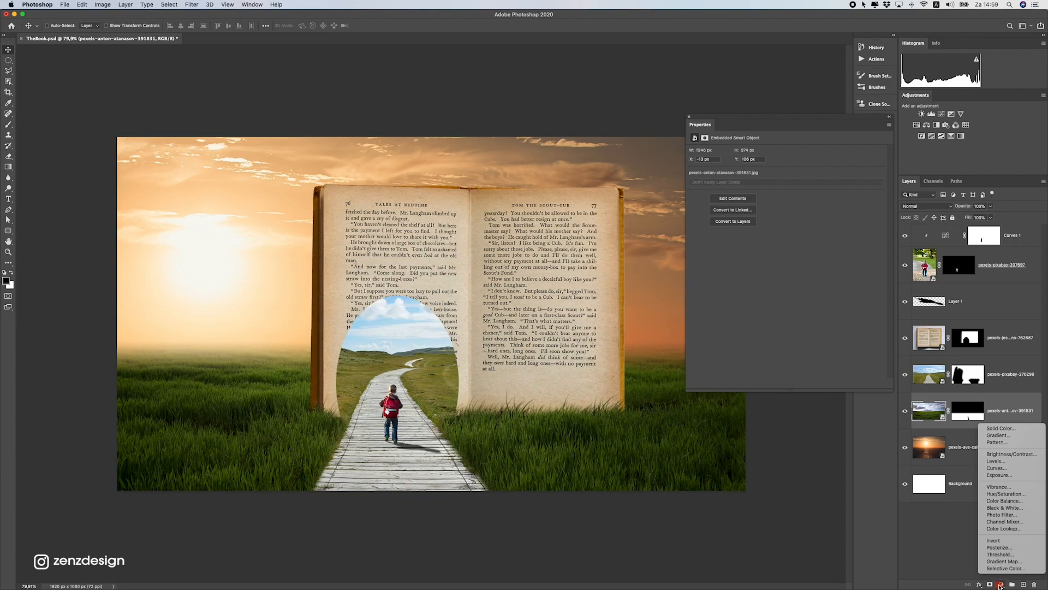
click(1021, 472)
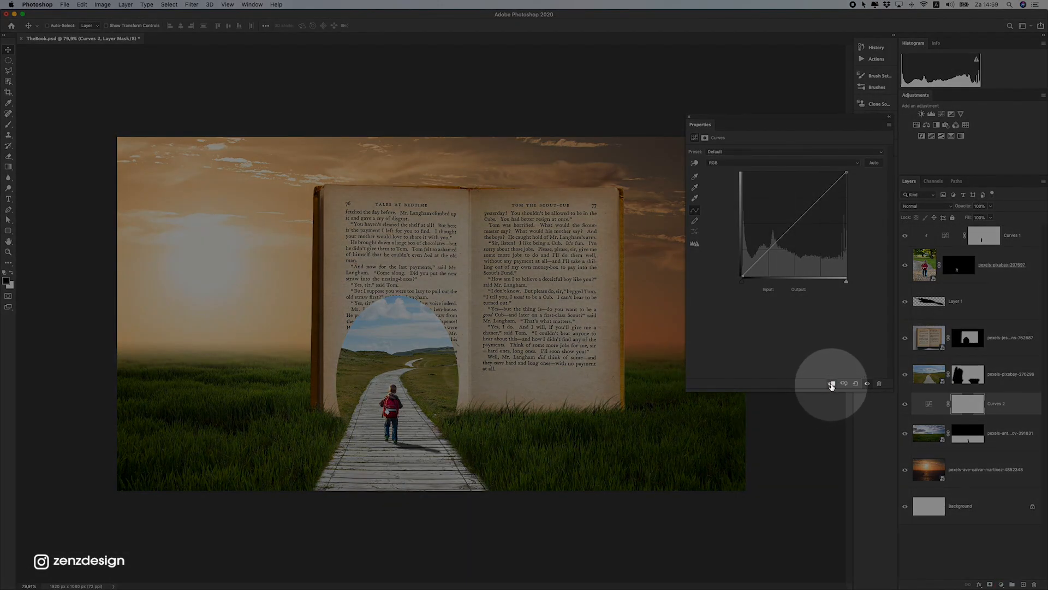
click(832, 384)
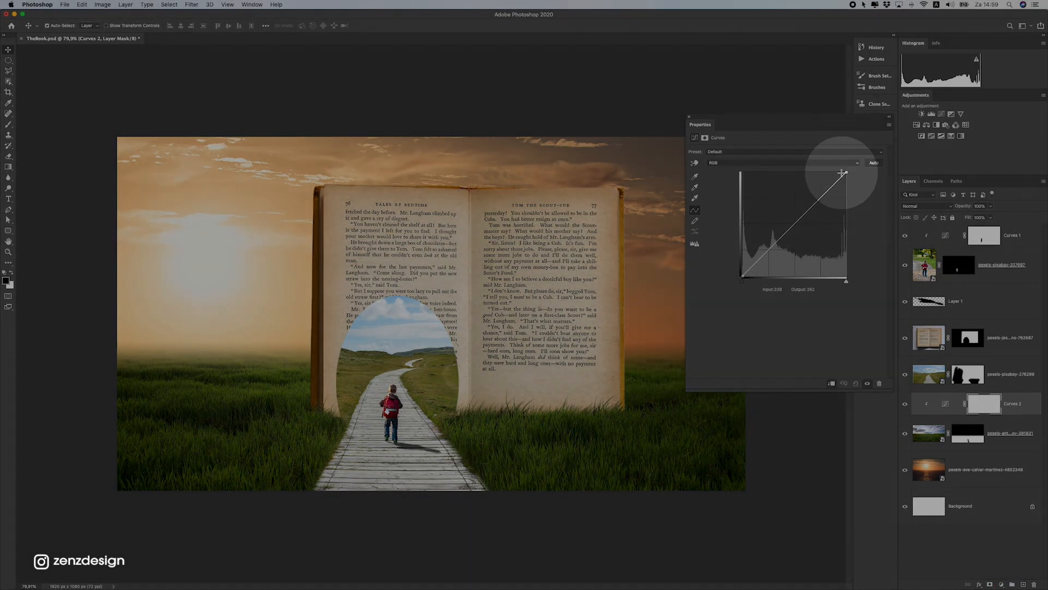
drag(847, 173, 850, 214)
drag(853, 221, 858, 211)
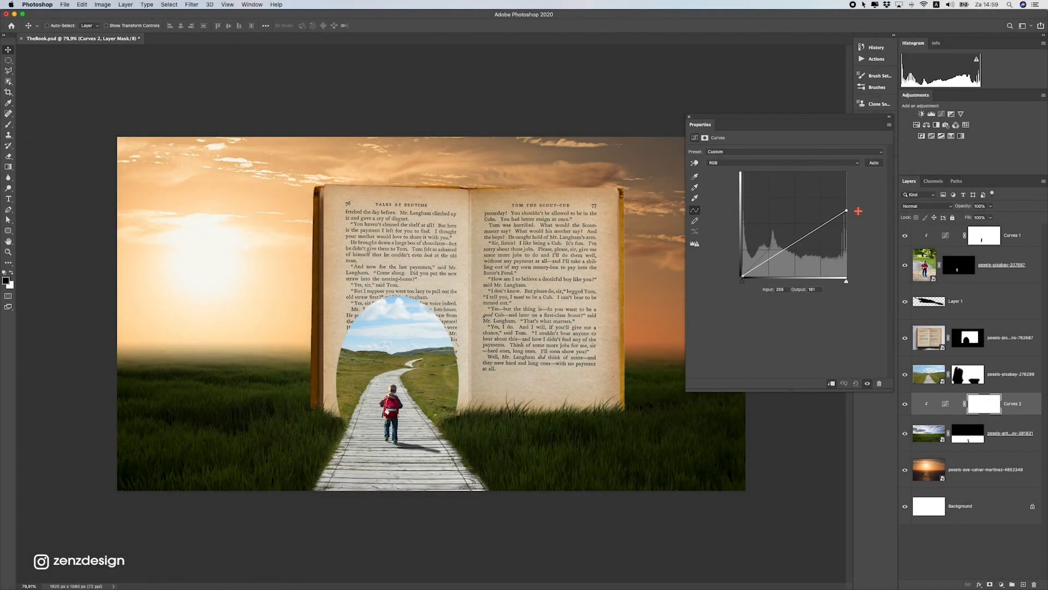
Paint black with a large soft brush on the grass Curves mask to brighten the grass on both sides of the book
key(b)
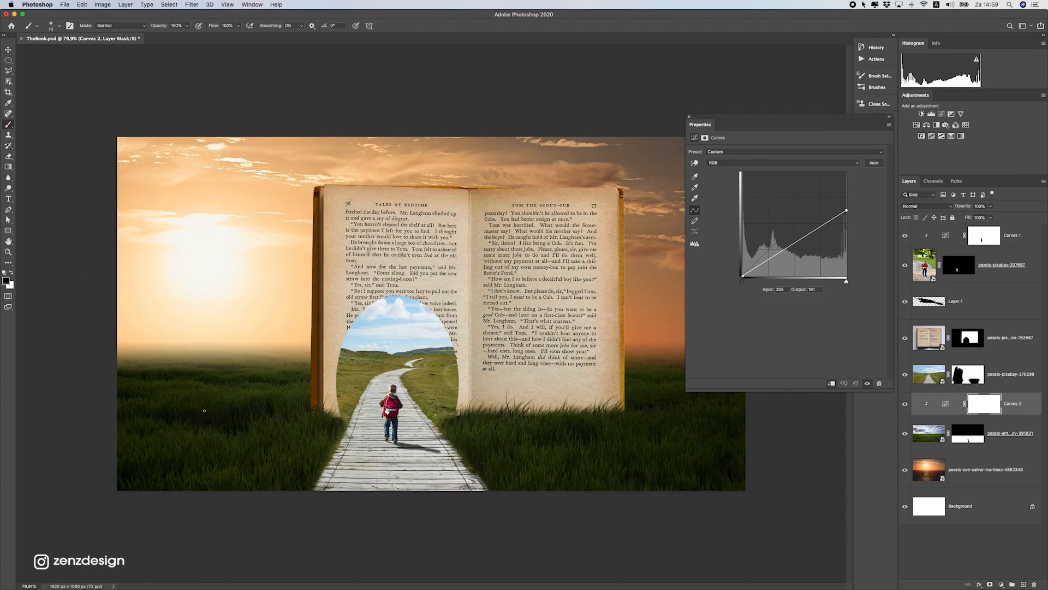
key(bracketright)
key(bracketright)
key(bracketright)
key(bracketright)
key(bracketright)
key(bracketright)
key(bracketright)
key(bracketright)
key(bracketright)
key(bracketright)
mouse_move(150, 370)
mouse_down()
mouse_move(272, 350)
mouse_move(175, 391)
mouse_move(274, 335)
mouse_move(168, 421)
mouse_move(213, 471)
mouse_move(129, 444)
mouse_move(274, 445)
mouse_move(183, 421)
mouse_up()
mouse_move(642, 362)
mouse_down()
mouse_move(646, 351)
mouse_move(664, 380)
mouse_up()
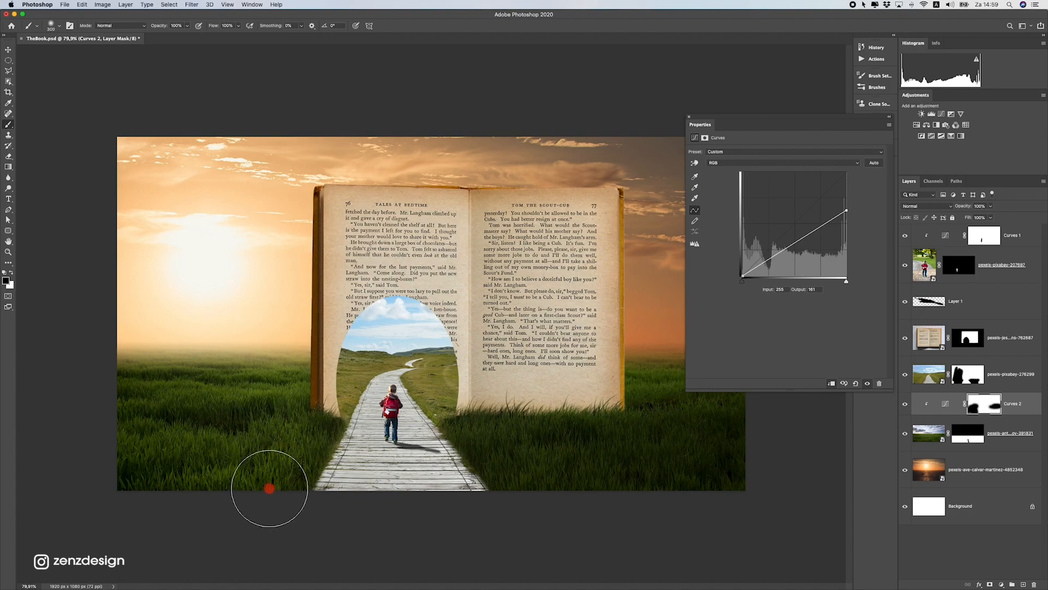
scroll(77, 433, up, 1)
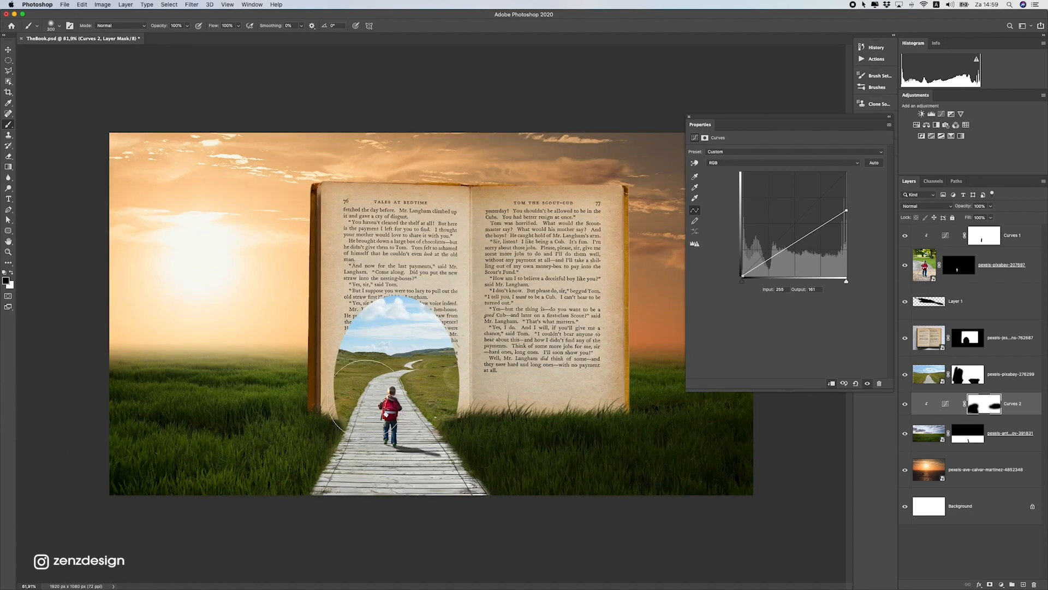
Add a Curves adjustment clipped to the book layer and lower its white point output to 200
click(8, 49)
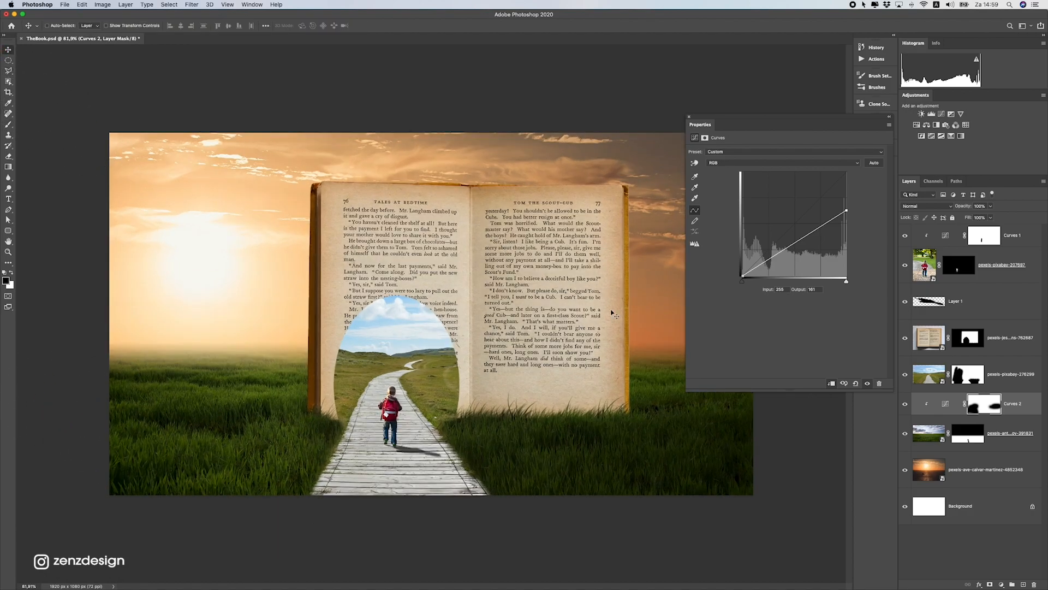
super+click(621, 314)
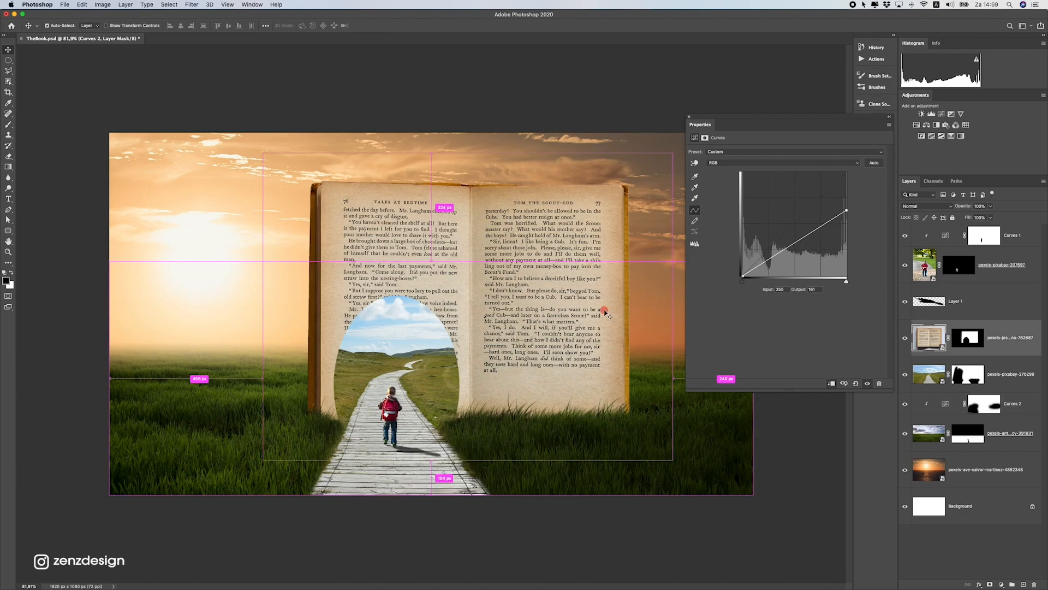
click(999, 585)
click(1020, 473)
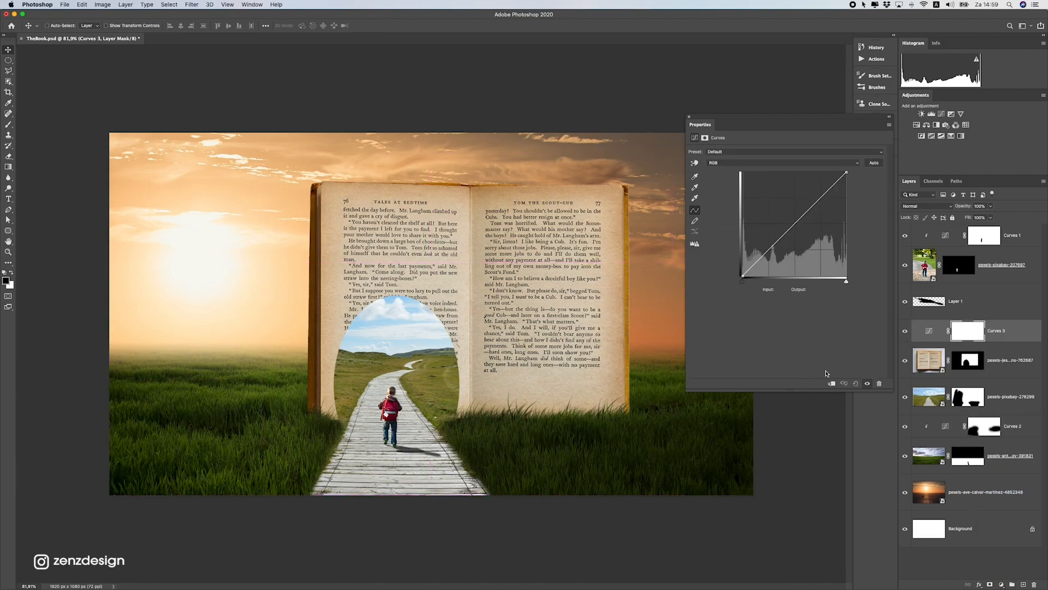
click(832, 383)
drag(846, 172, 852, 195)
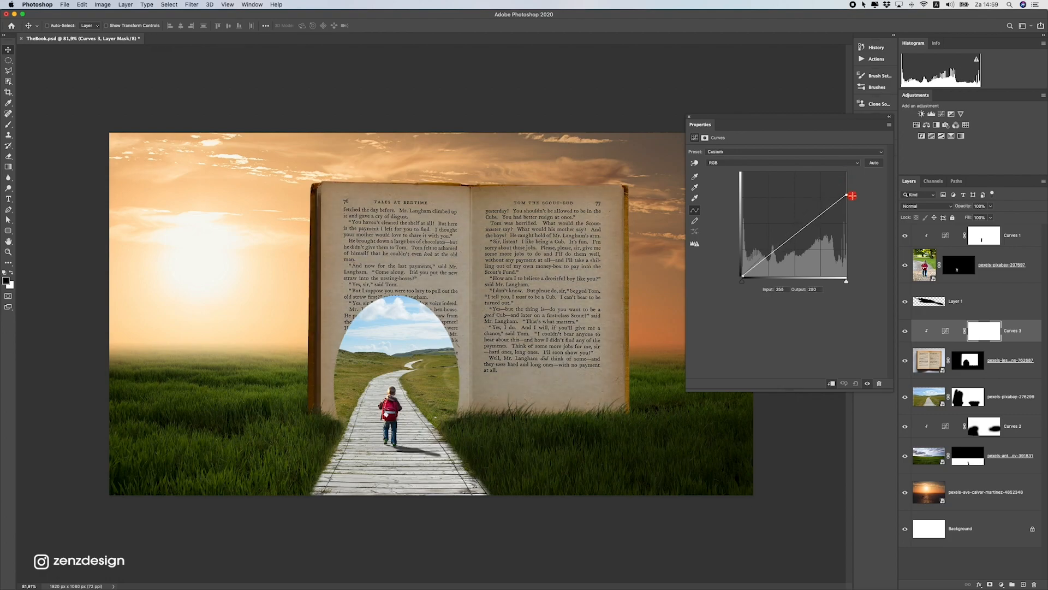
Paint black with a smaller soft brush on the book's Curves mask along its left edge, undoing the last stroke
click(9, 124)
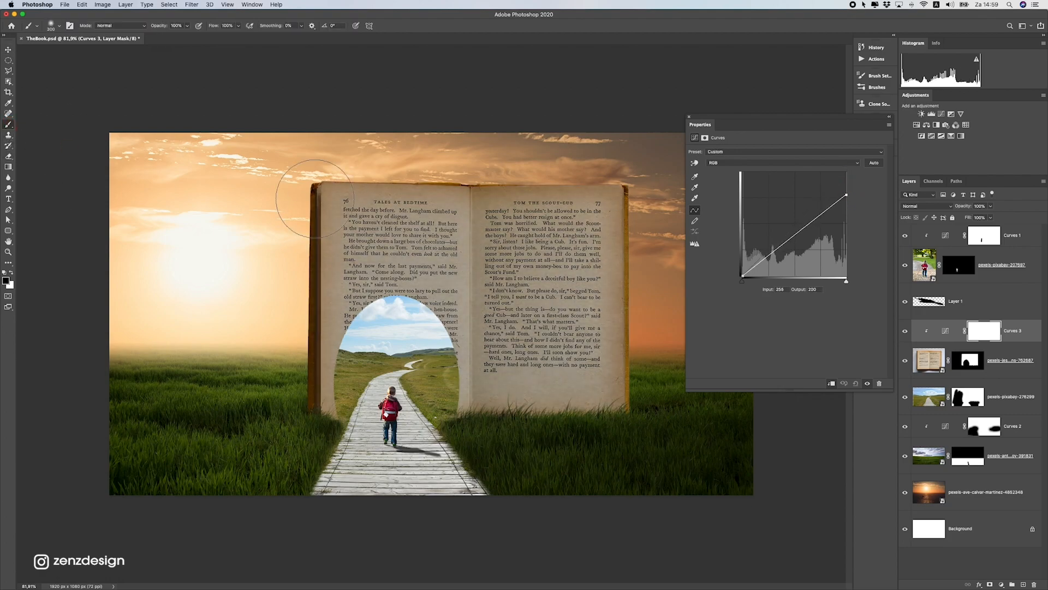
key(bracketleft)
key(bracketleft)
key(bracketleft)
key(bracketleft)
key(bracketleft)
key(bracketleft)
key(bracketleft)
key(bracketleft)
key(bracketleft)
mouse_move(306, 185)
mouse_down()
mouse_move(313, 240)
mouse_move(303, 183)
mouse_move(296, 294)
mouse_move(306, 238)
mouse_move(312, 446)
mouse_move(313, 252)
mouse_up()
drag(312, 145, 317, 221)
key(super+z)
scroll(290, 396, down, 5)
scroll(320, 381, up, 15)
scroll(320, 381, down, 10)
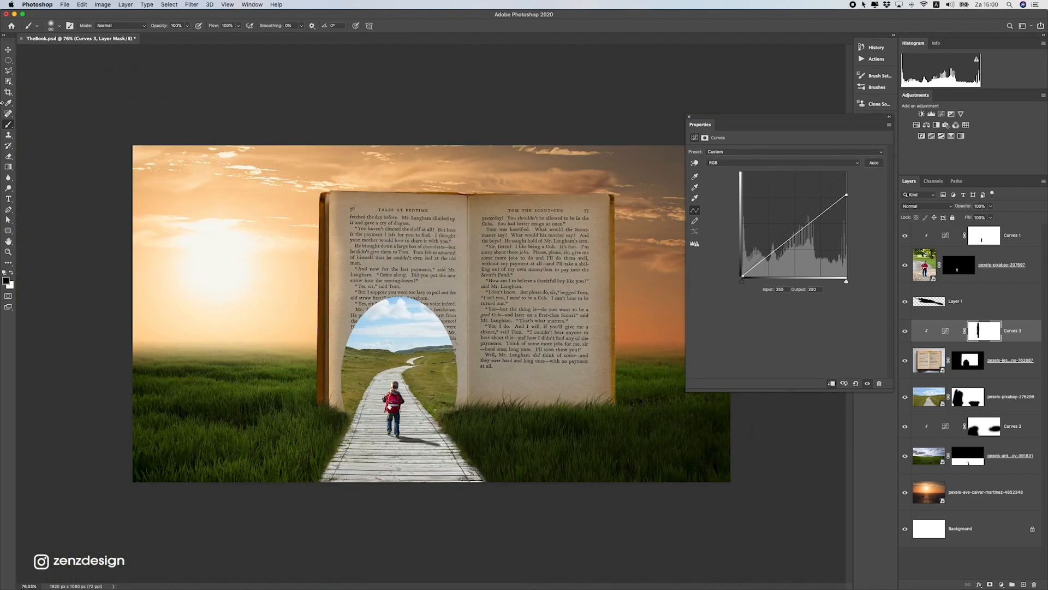
Add a Curves adjustment clipped to the boardwalk photo layer and lower its white point output to 193
click(9, 49)
click(360, 454)
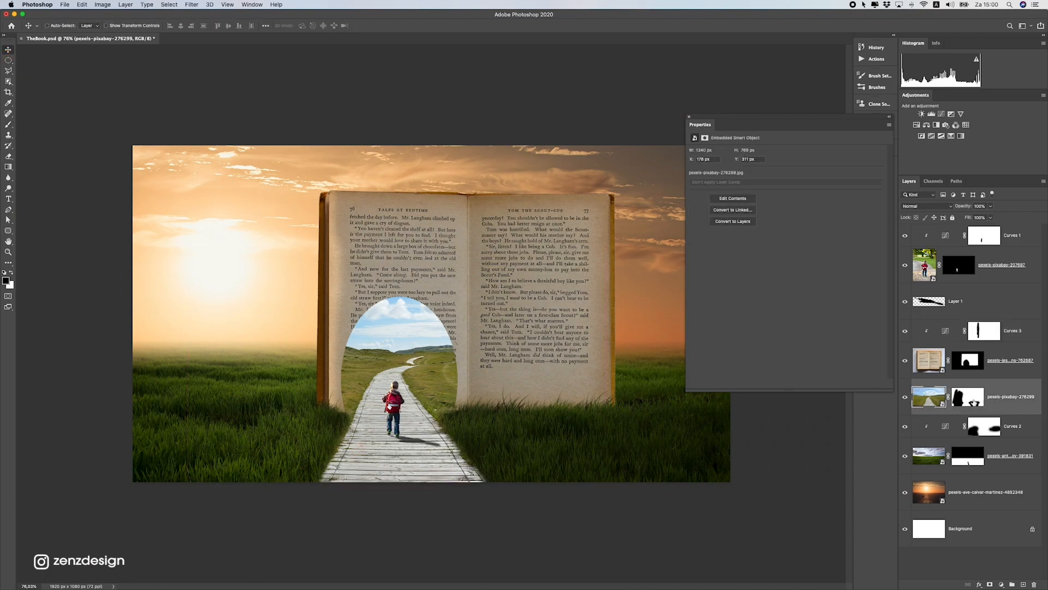
click(1004, 585)
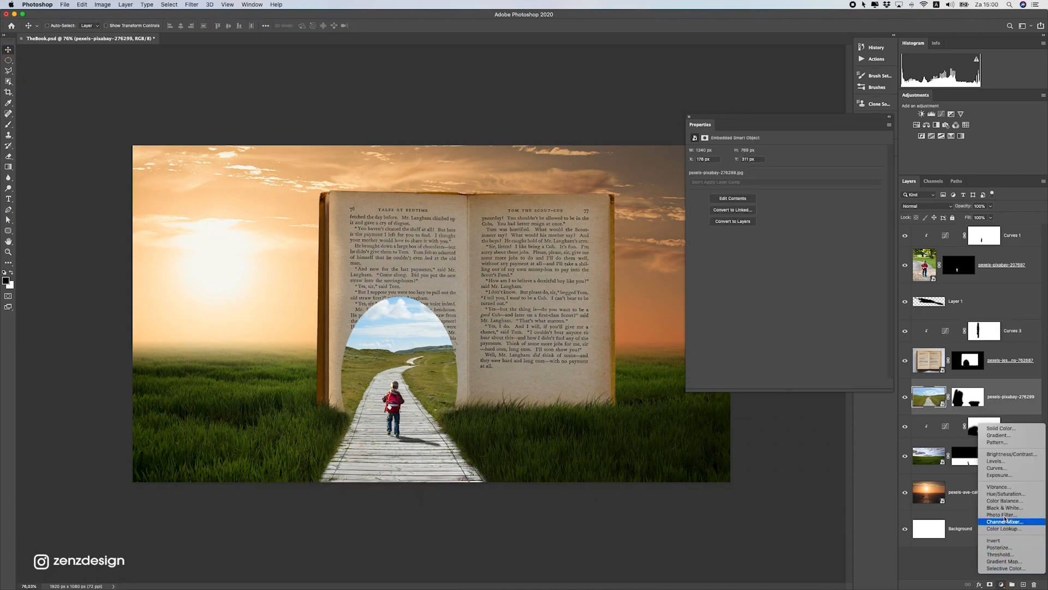
click(1008, 473)
click(831, 384)
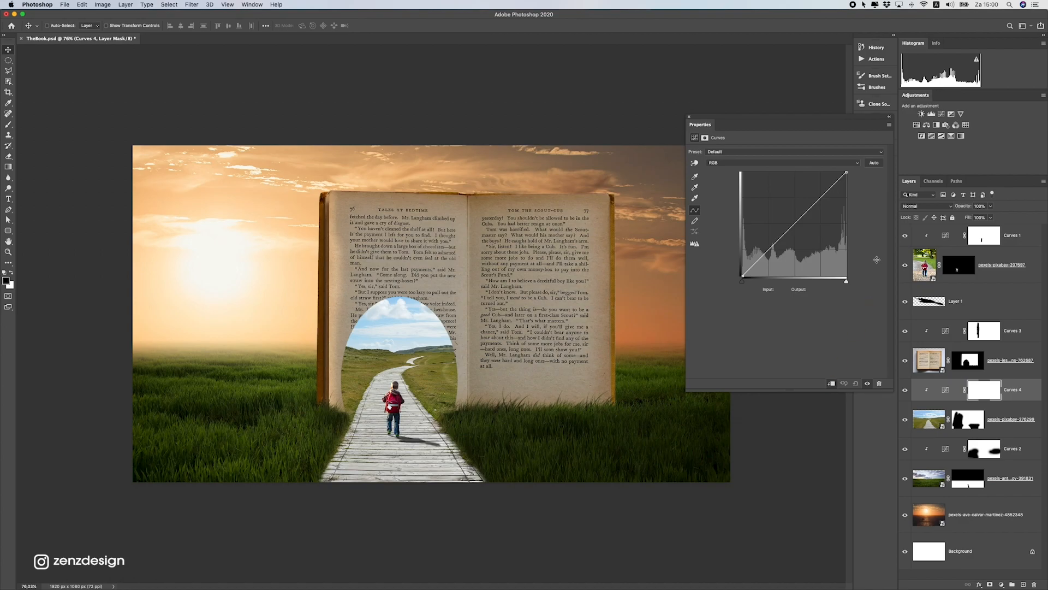
drag(846, 179, 859, 202)
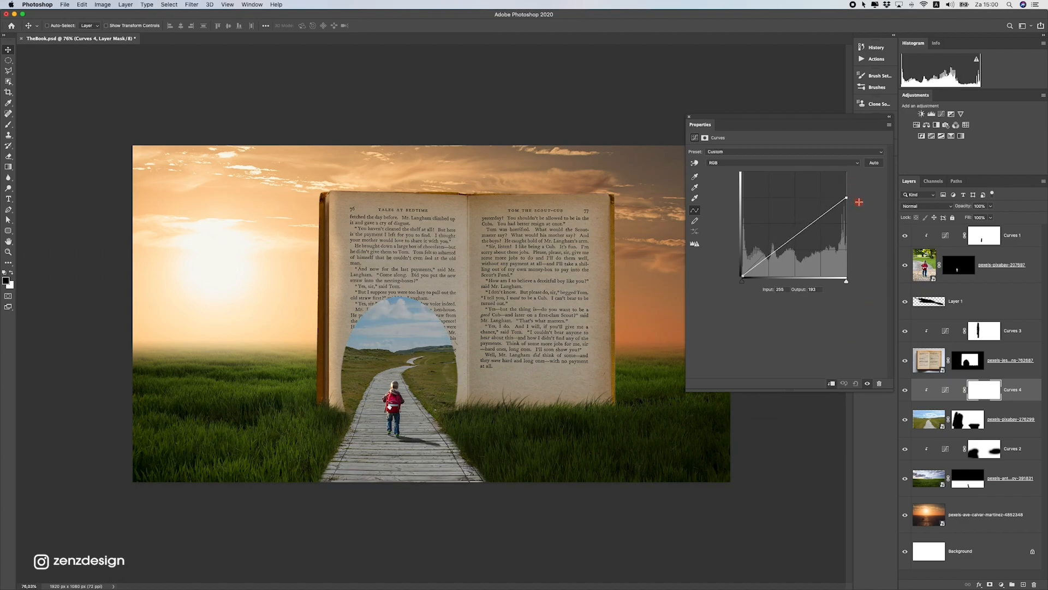
Paint black with a soft brush on the boardwalk's Curves mask to brighten the path in front of the book
click(8, 124)
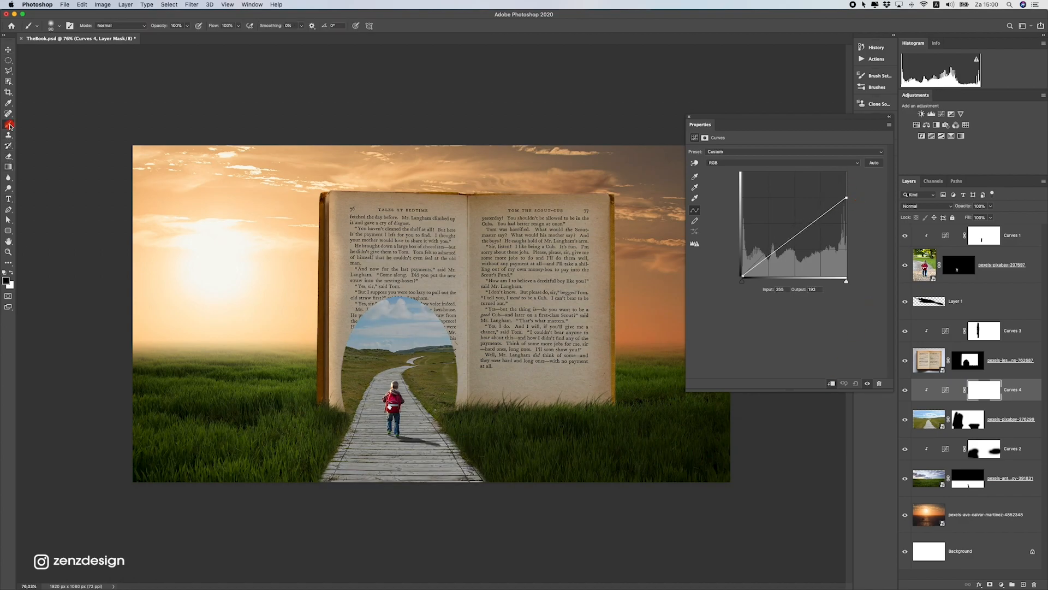
drag(326, 447, 476, 533)
drag(339, 420, 462, 513)
mouse_move(267, 425)
mouse_down()
mouse_move(546, 517)
mouse_move(446, 486)
mouse_move(561, 506)
mouse_up()
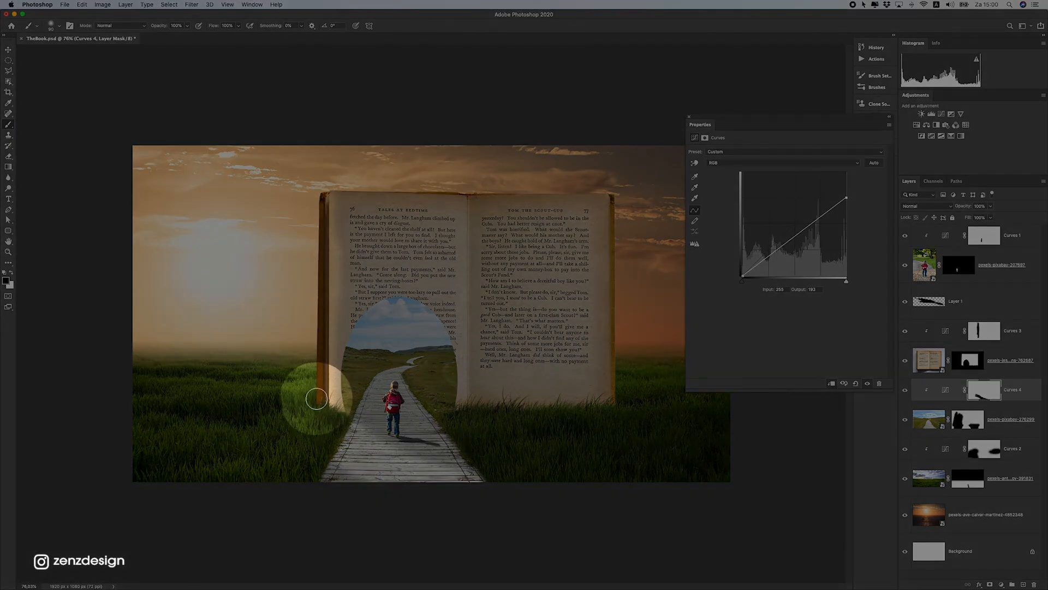
click(337, 434)
drag(337, 434, 564, 501)
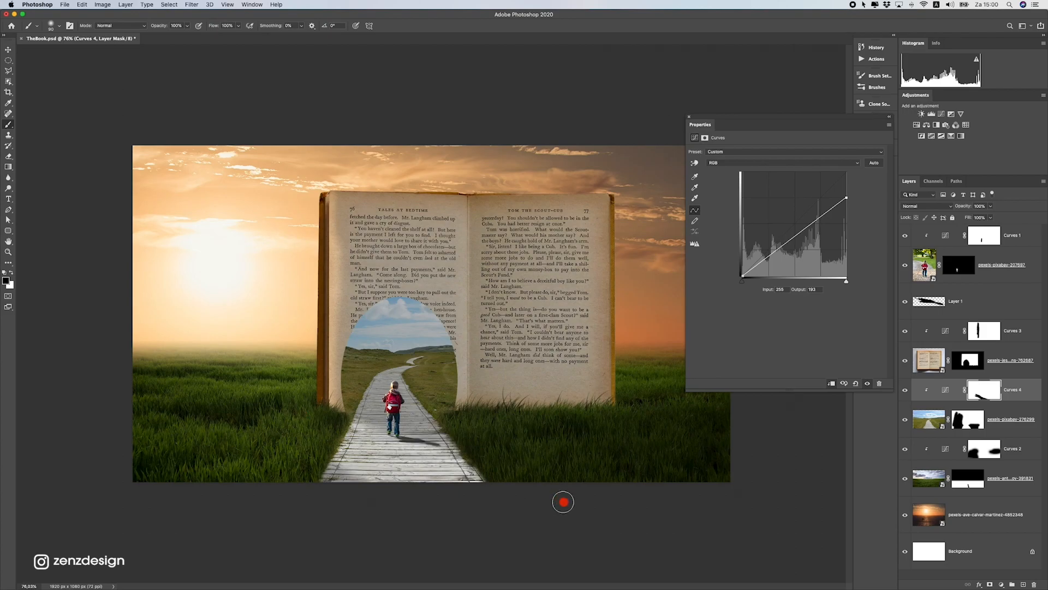
mouse_move(302, 416)
mouse_down()
mouse_move(486, 488)
mouse_move(590, 507)
mouse_move(429, 466)
mouse_move(207, 510)
mouse_move(256, 503)
mouse_up()
Paint white on the boardwalk's Curves mask to bring back some darkening along the front path's left side
key(x)
click(342, 434)
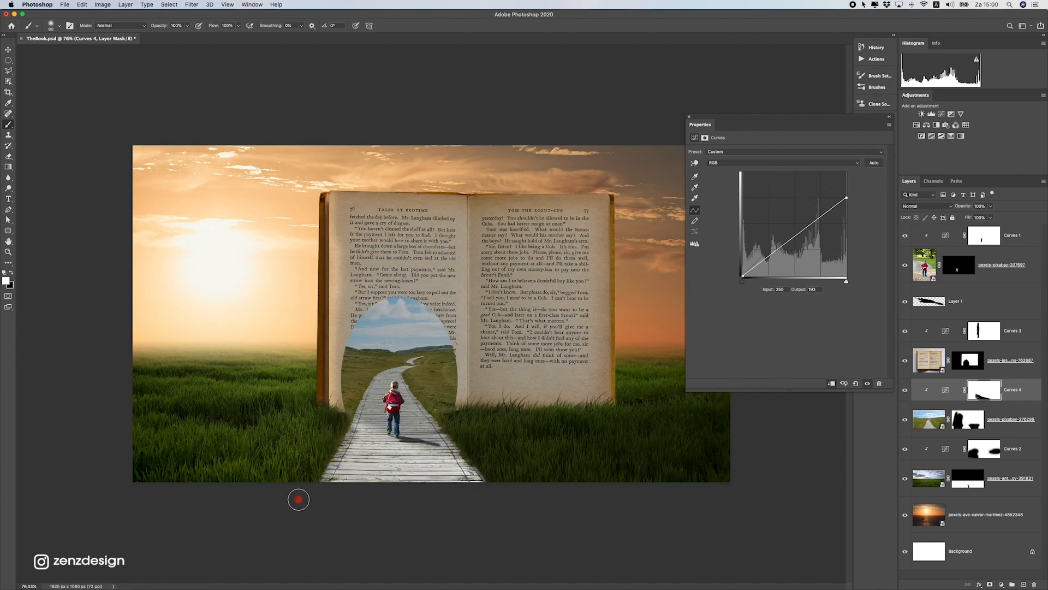
scroll(314, 508, down, 4)
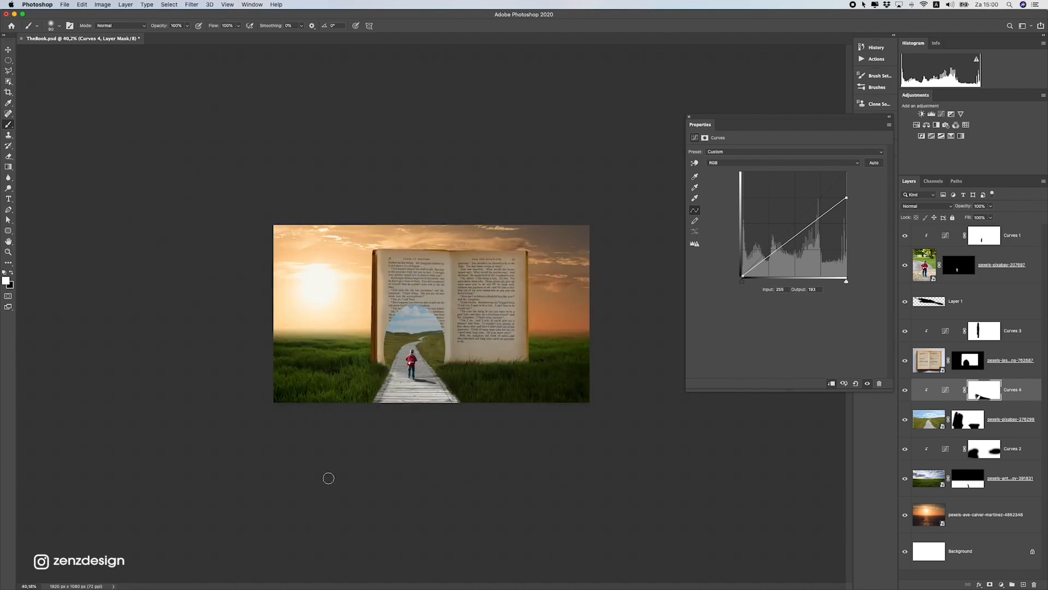
scroll(374, 421, up, 4)
click(313, 449)
scroll(314, 449, up, 1)
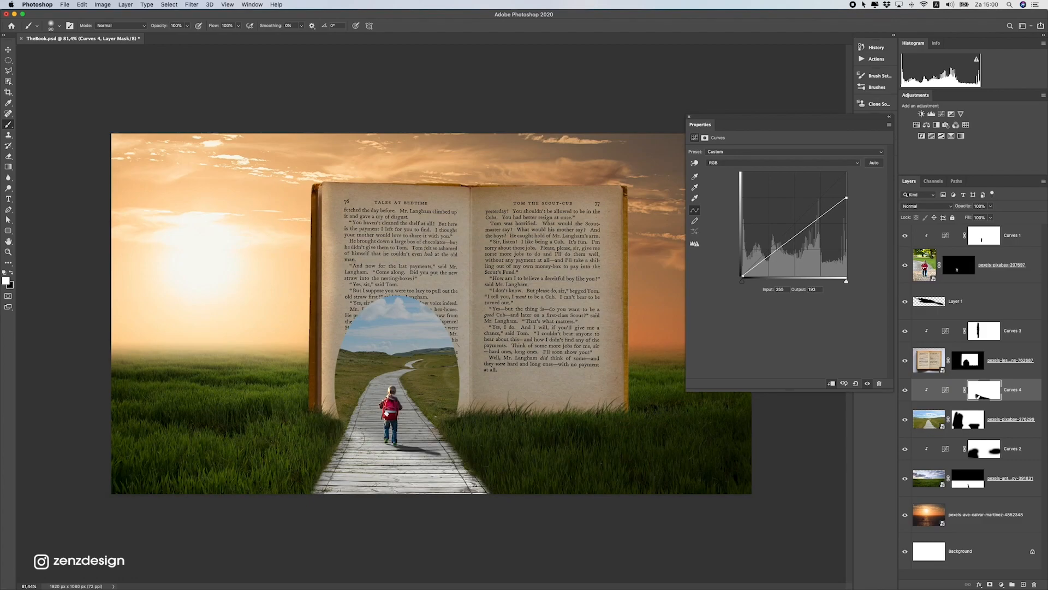
click(8, 51)
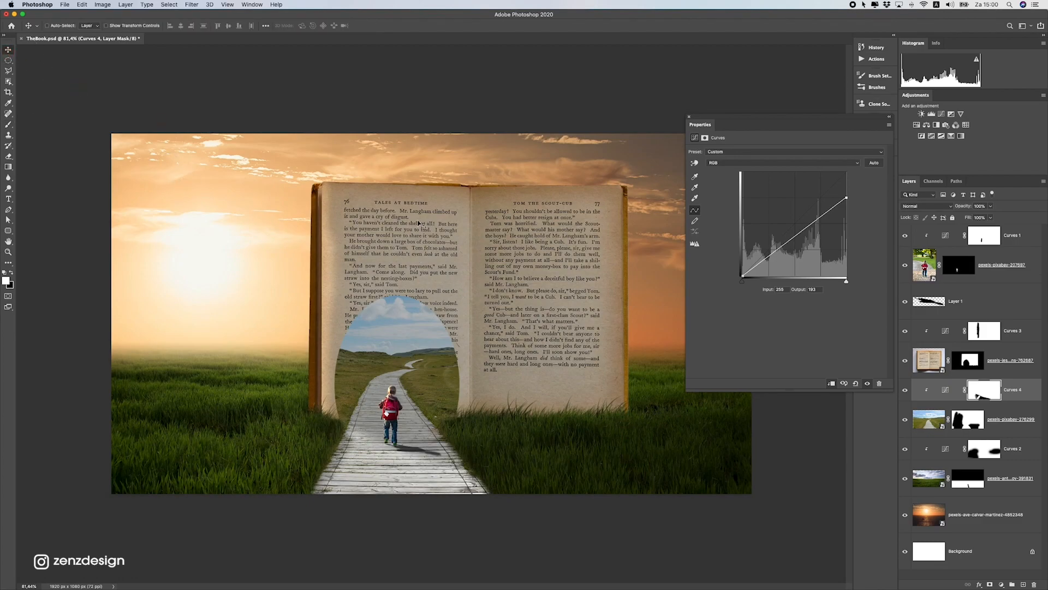
scroll(464, 343, down, 3)
scroll(447, 388, up, 4)
scroll(375, 383, down, 6)
scroll(375, 383, up, 4)
Group the boy's photo, its Curves adjustment and the shadow layer, and name the group Boy
click(1016, 234)
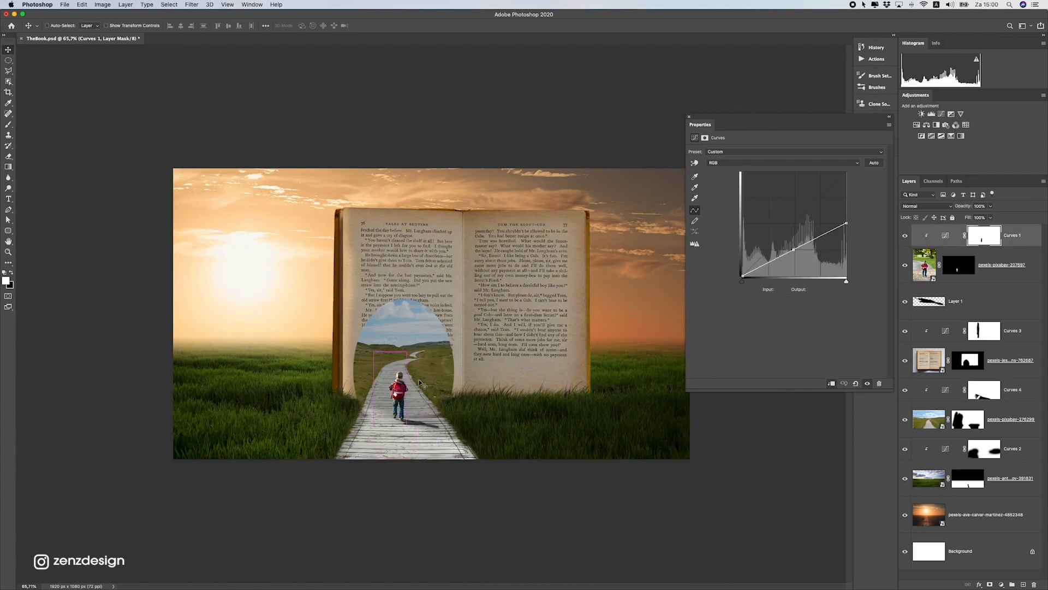
click(688, 118)
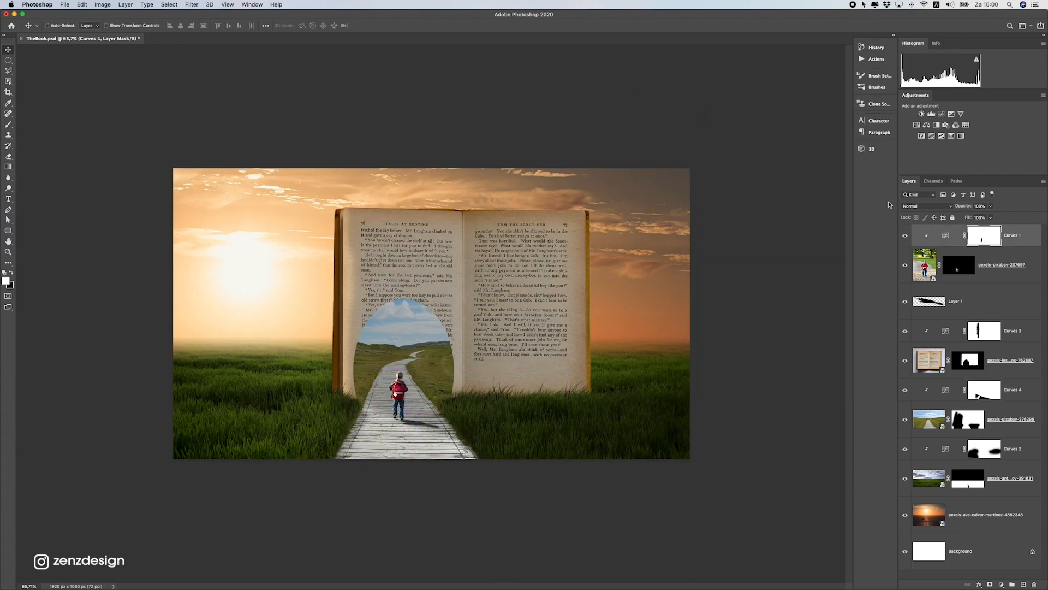
shift+click(1007, 277)
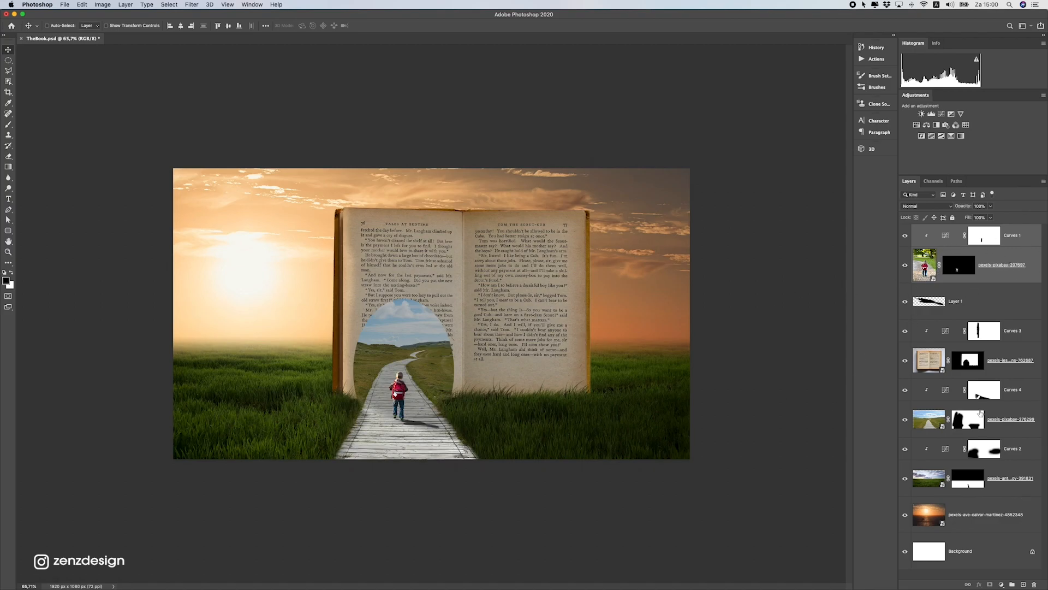
super+click(1036, 244)
super+click(1030, 238)
click(936, 310)
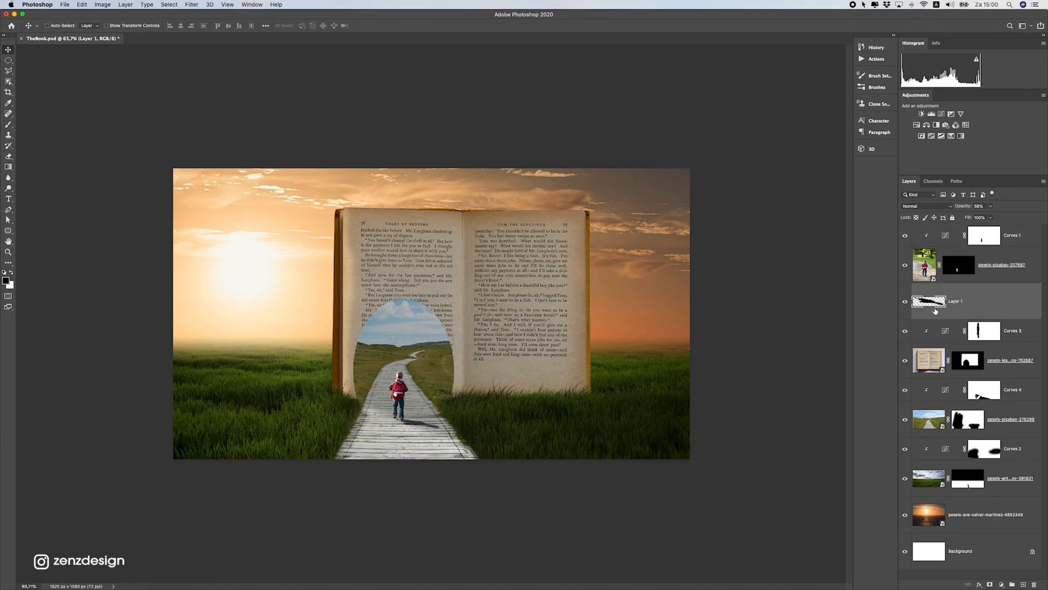
shift+click(1025, 231)
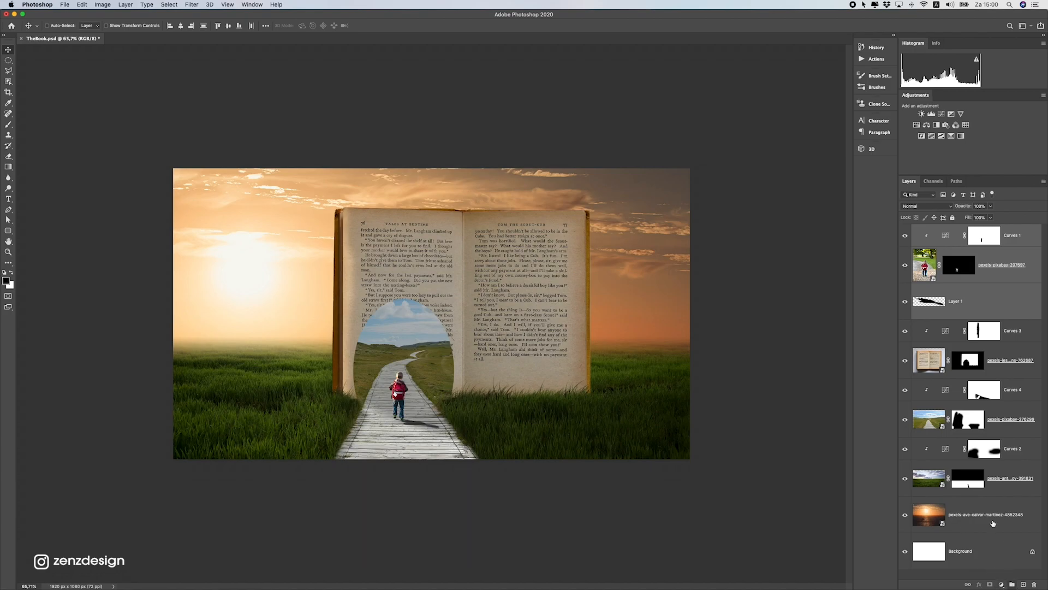
key(super+g)
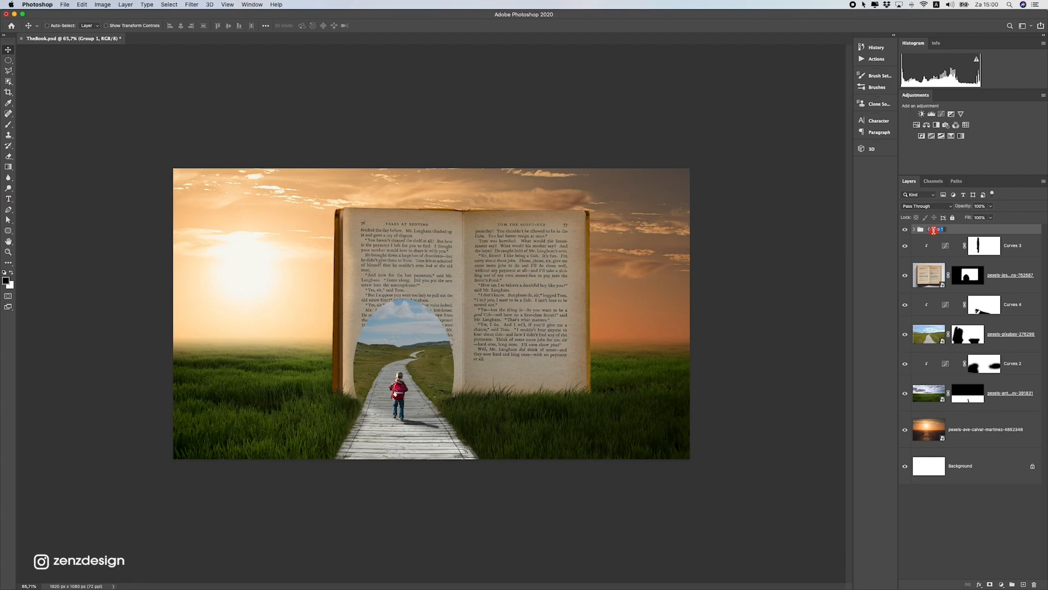
text(Boy)
key(Return)
Group the book layer with its Curves adjustment and name the group Book
click(996, 250)
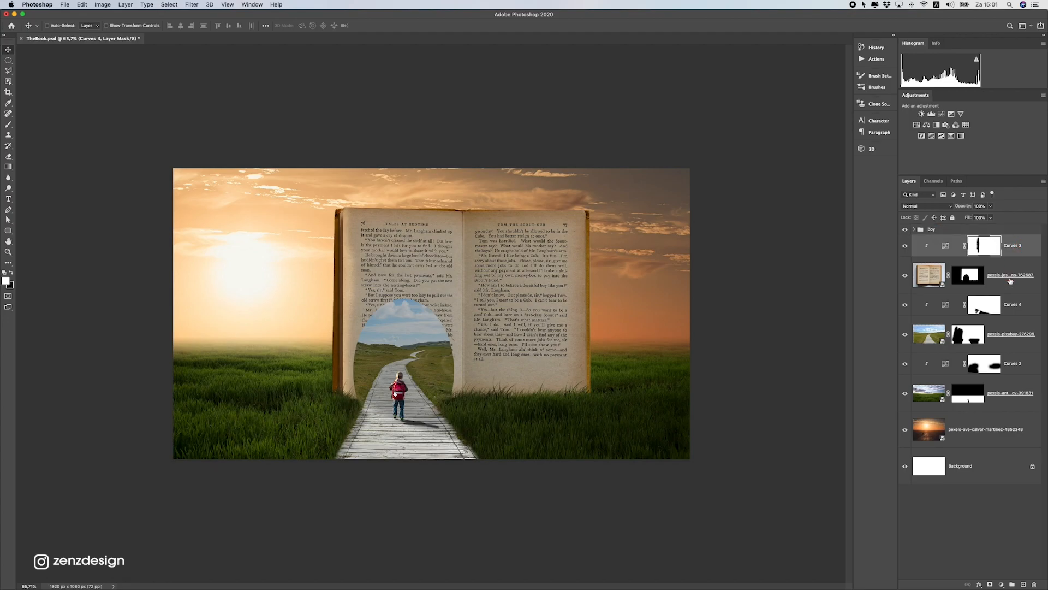
shift+click(995, 284)
click(1012, 585)
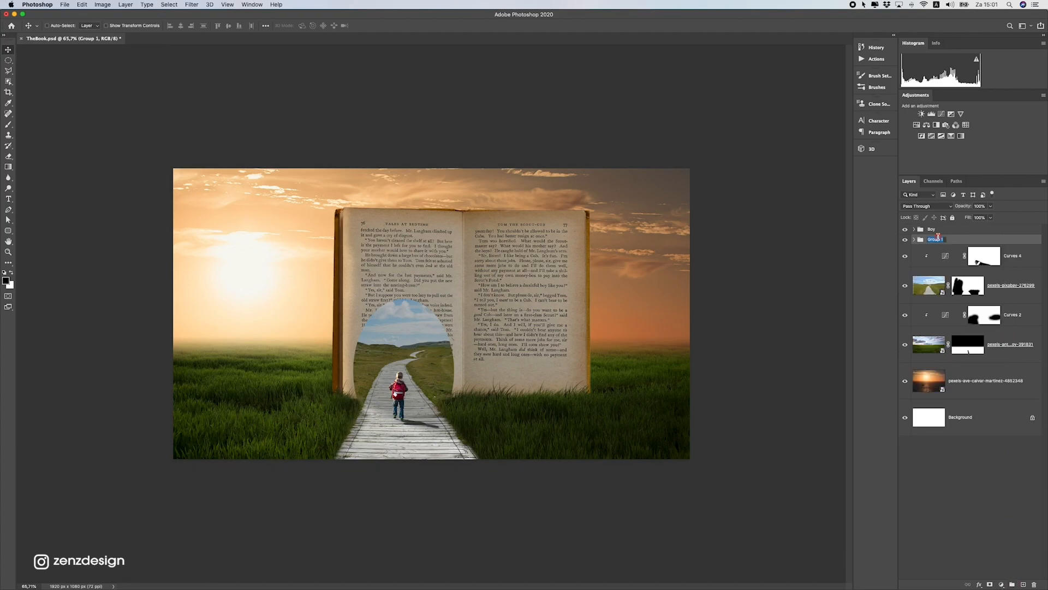
text(Book)
key(Return)
Group the boardwalk photo layer with its Curves adjustment and name the group Road
click(1010, 255)
shift+click(1004, 288)
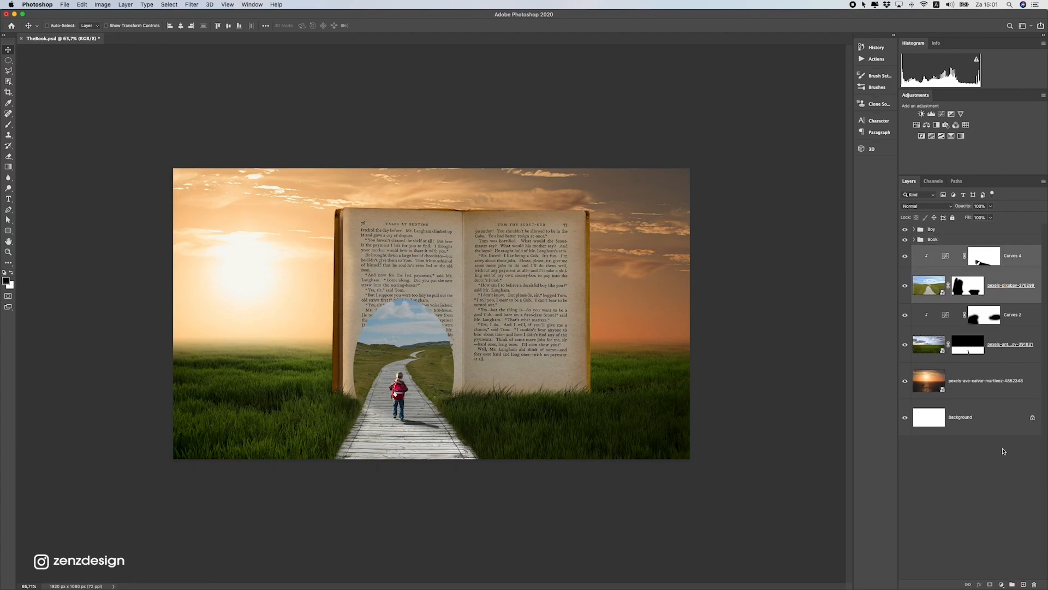
click(1012, 584)
text(Road)
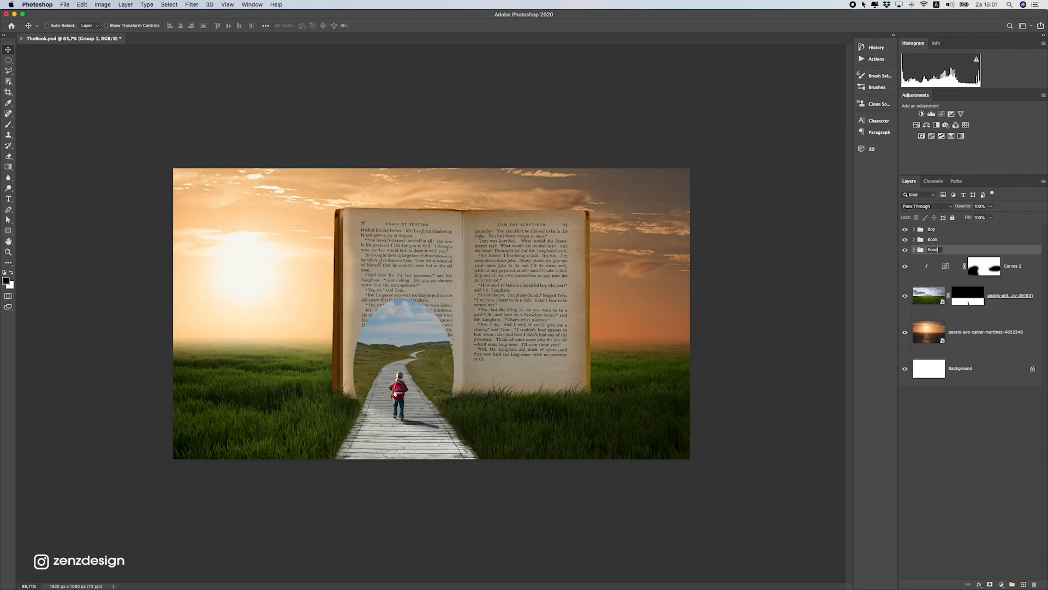
Group the grass photo layer with its Curves adjustment and name the group Grass
click(996, 273)
shift+click(998, 303)
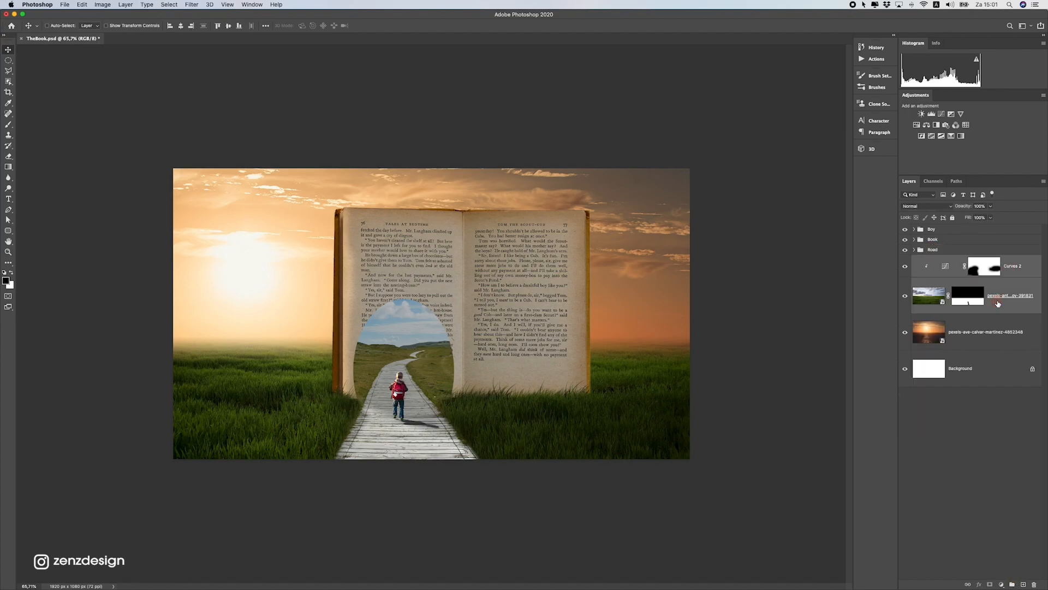
click(1011, 584)
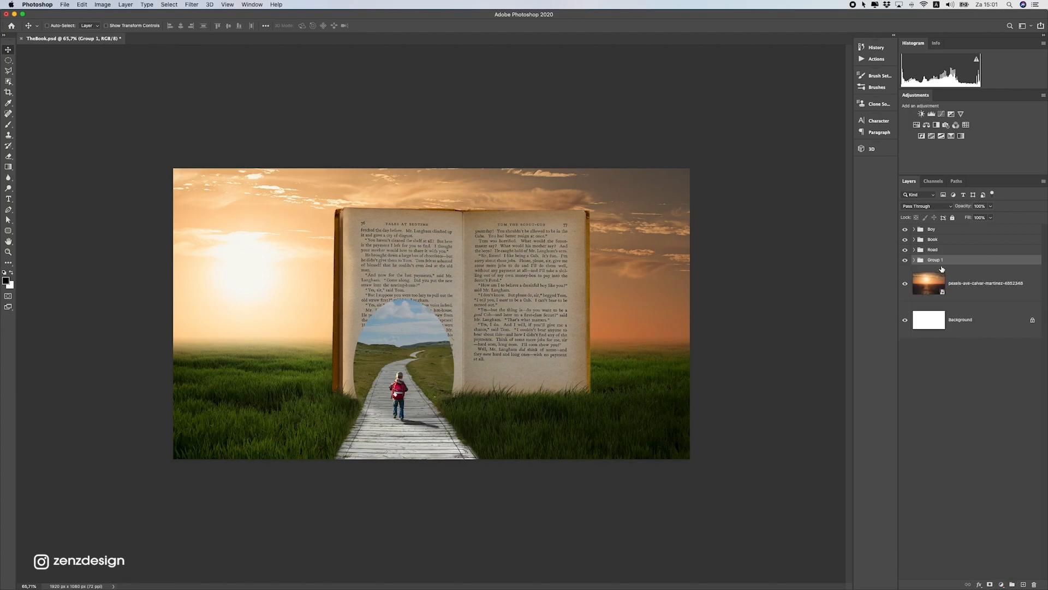
text(Grass)
key(Return)
Create a group named Sky, move the sunset photo layer into it and collapse the group
click(948, 290)
click(1012, 585)
double_click(935, 269)
text(Sky)
key(Return)
click(920, 281)
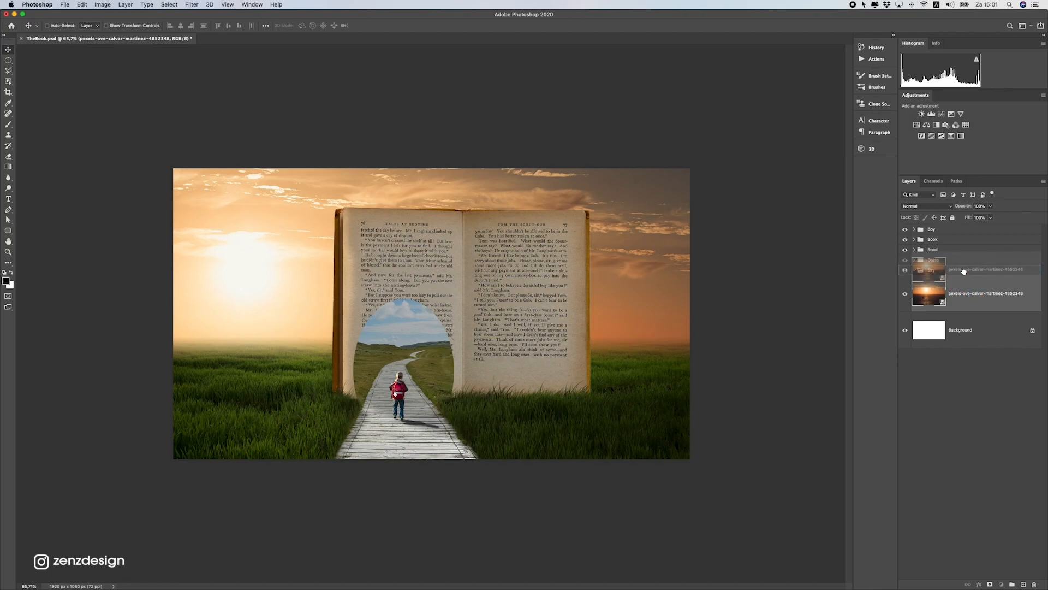
click(912, 270)
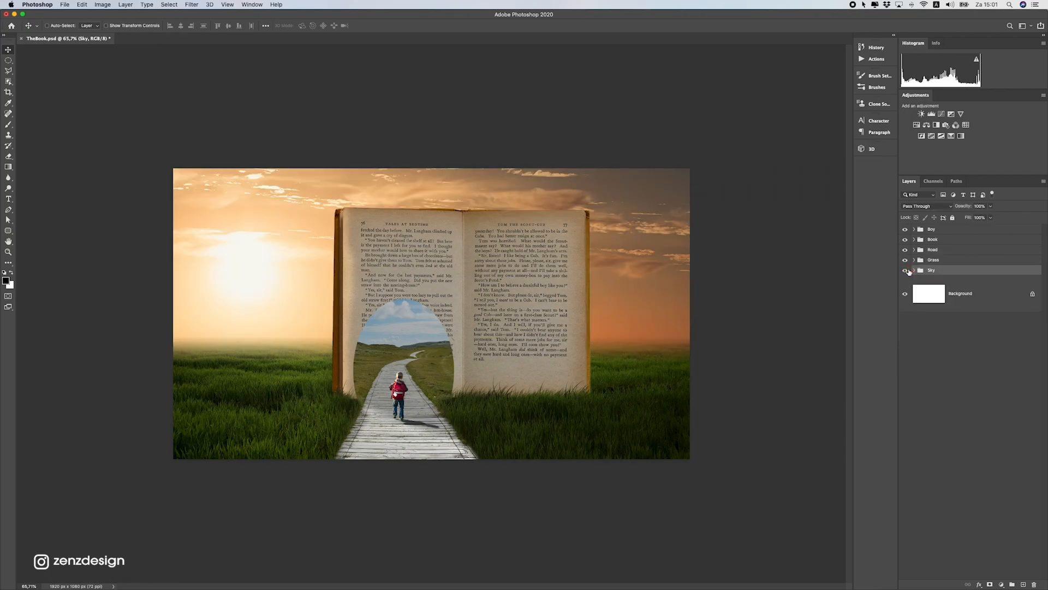
Select the boy's photo layer inside the Boy group
scroll(253, 269, down, 5)
scroll(432, 333, up, 5)
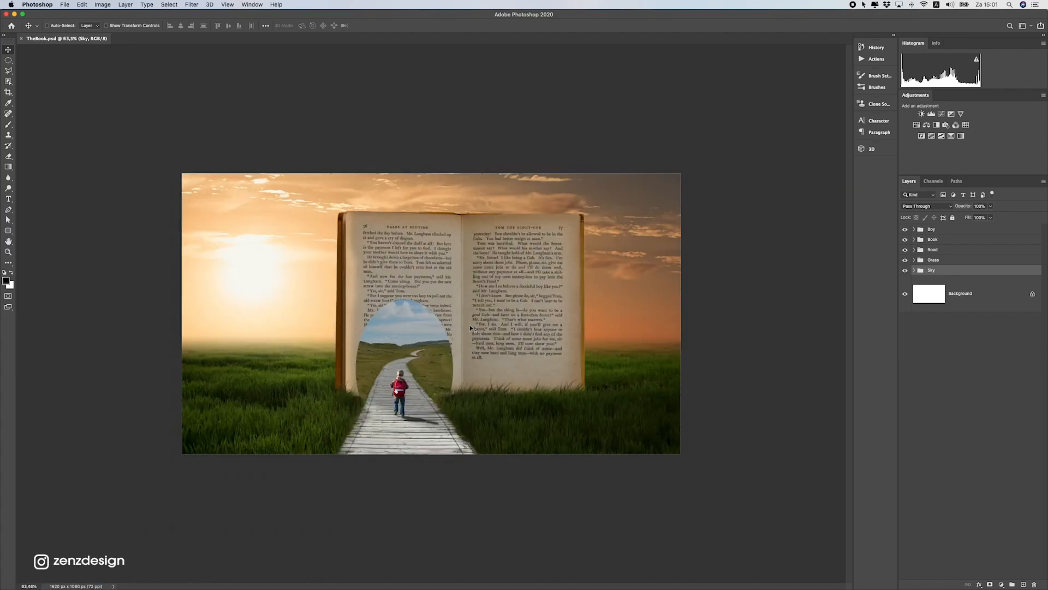
super+click(377, 395)
super+click(400, 387)
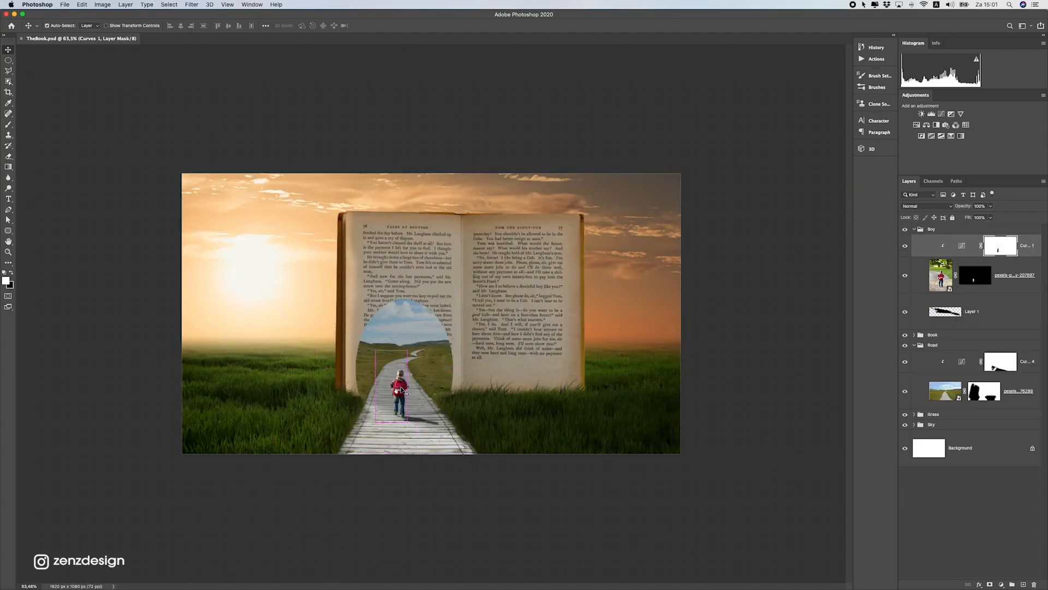
click(993, 276)
scroll(484, 442, up, 5)
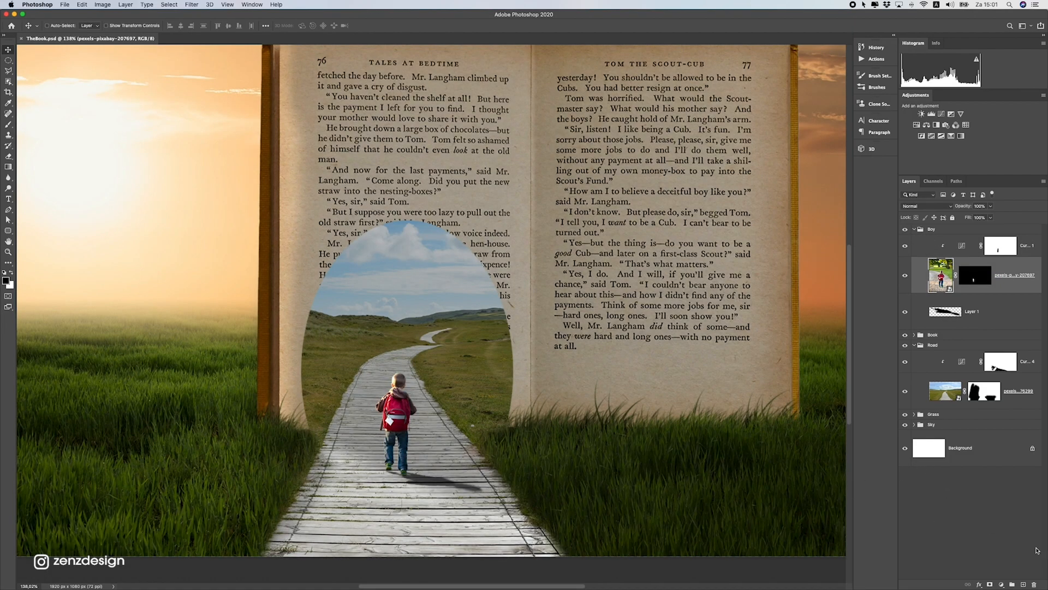
click(999, 584)
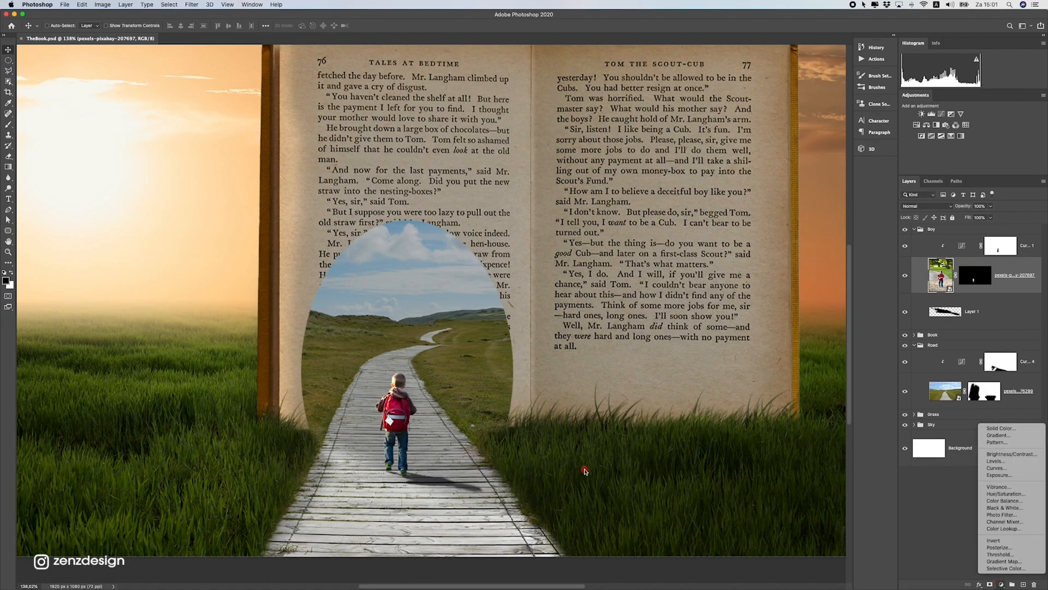
click(585, 470)
scroll(419, 473, down, 5)
scroll(413, 478, up, 5)
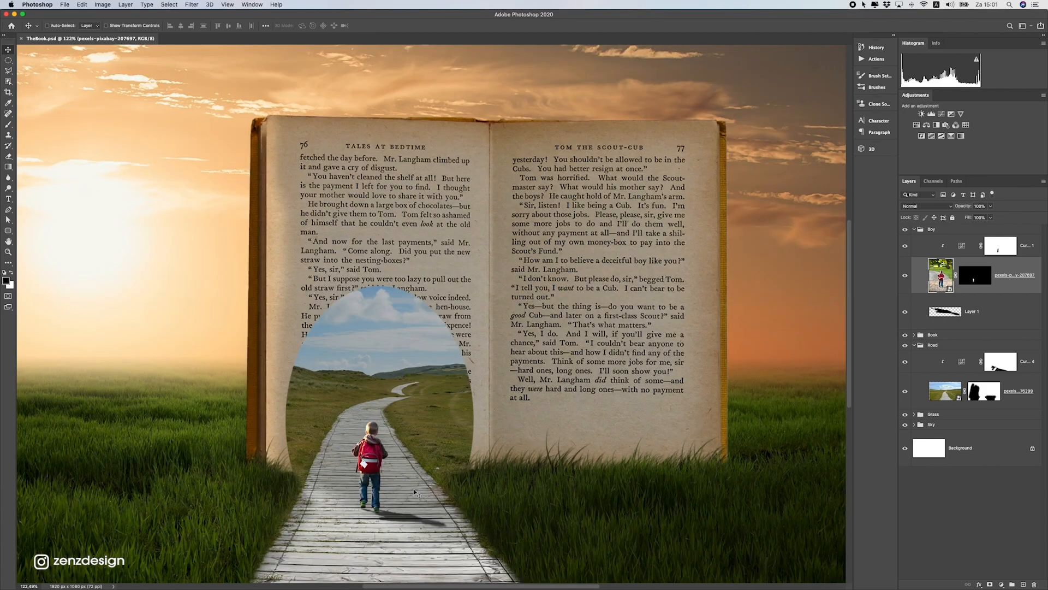
scroll(452, 477, down, 2)
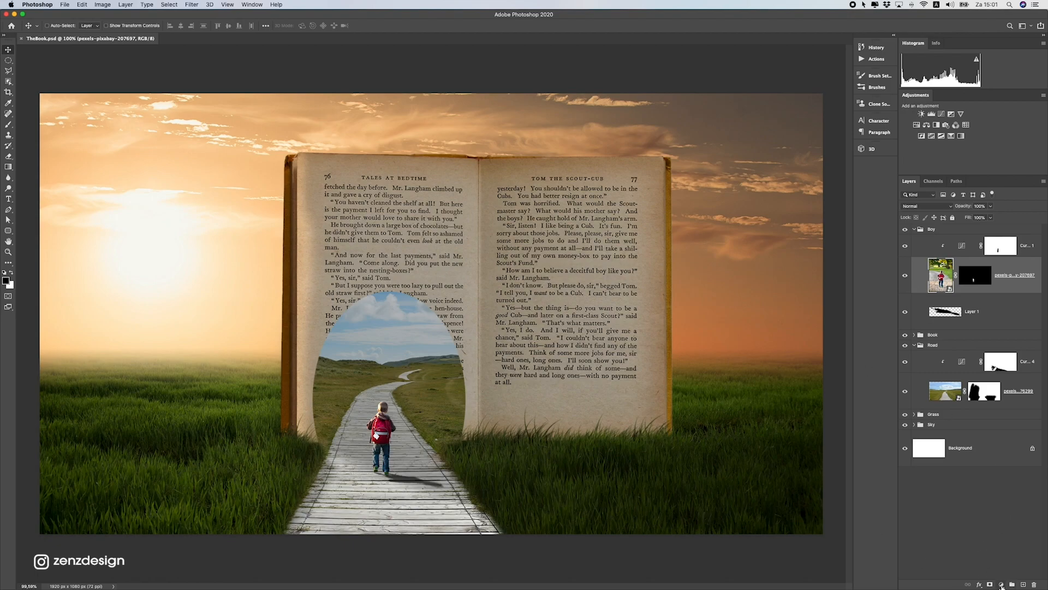
Add a Hue/Saturation adjustment clipped to the boy's photo layer and set its saturation to -34
click(1002, 586)
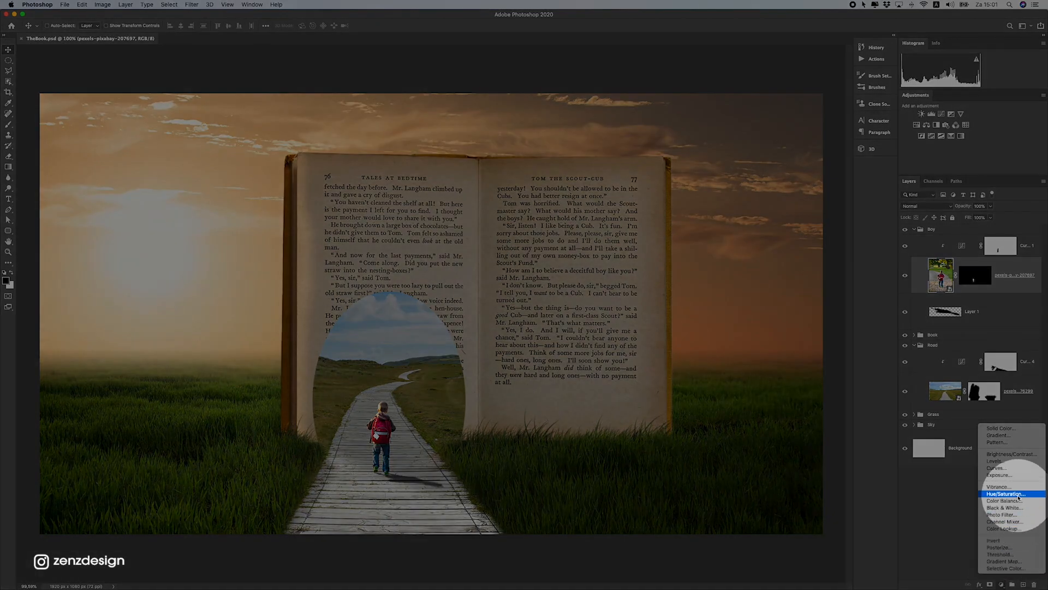
click(1006, 493)
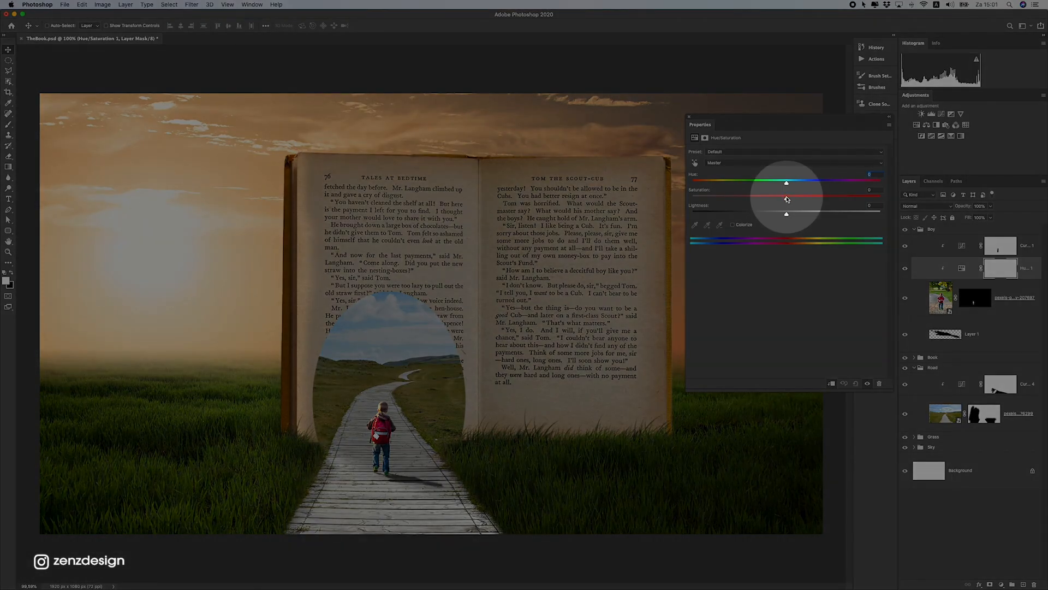
drag(787, 199, 765, 200)
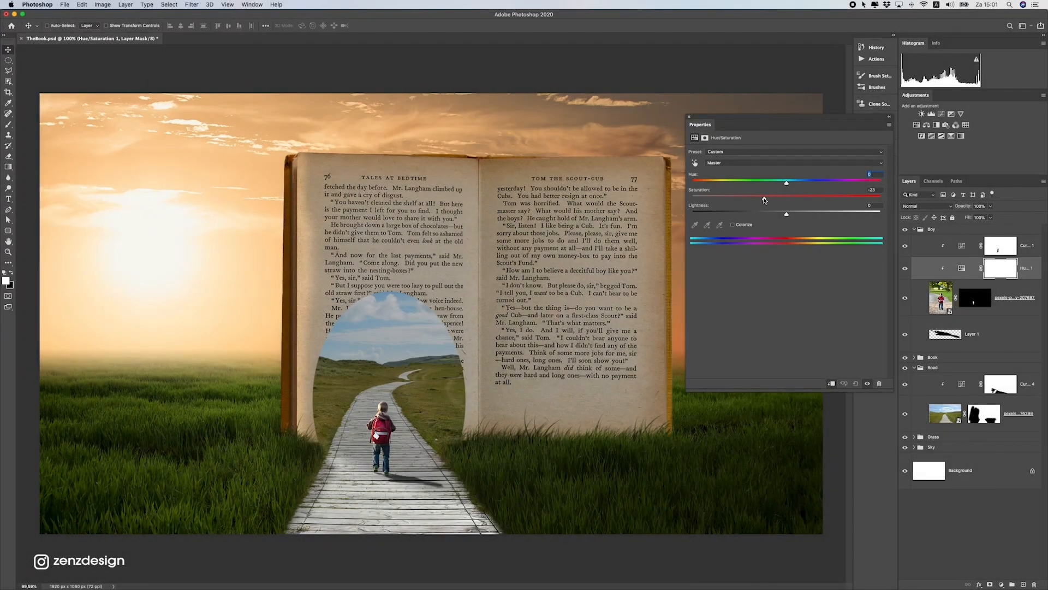
mouse_move(765, 200)
mouse_down()
mouse_move(787, 204)
mouse_move(752, 205)
mouse_up()
scroll(312, 442, down, 5)
scroll(344, 419, up, 7)
scroll(473, 431, down, 1)
scroll(472, 430, down, 3)
scroll(465, 428, up, 1)
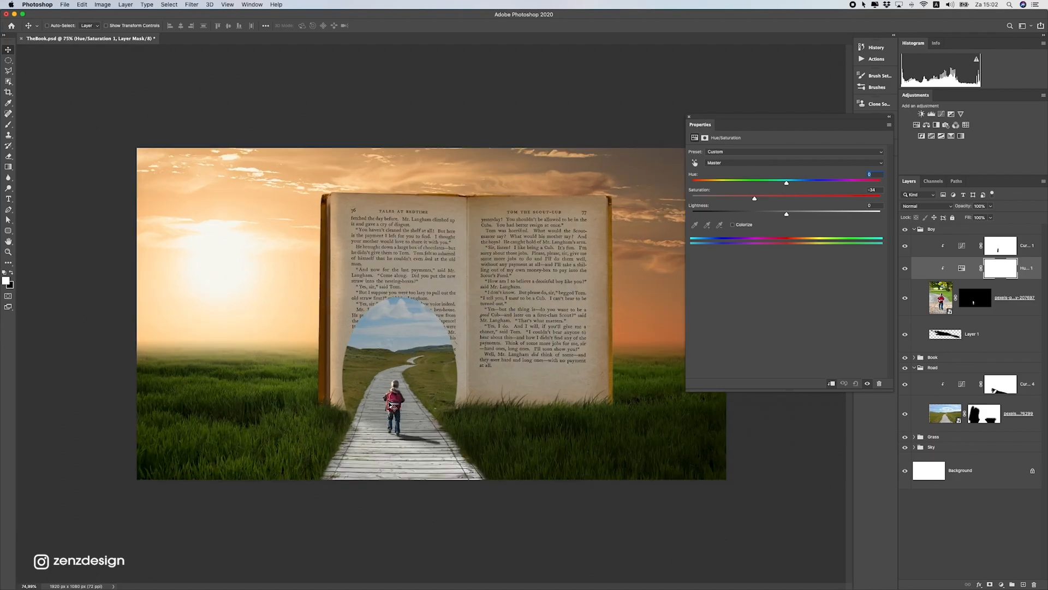
Add a Hue/Saturation adjustment clipped to the grass photo layer and set its saturation to -22
super+click(229, 377)
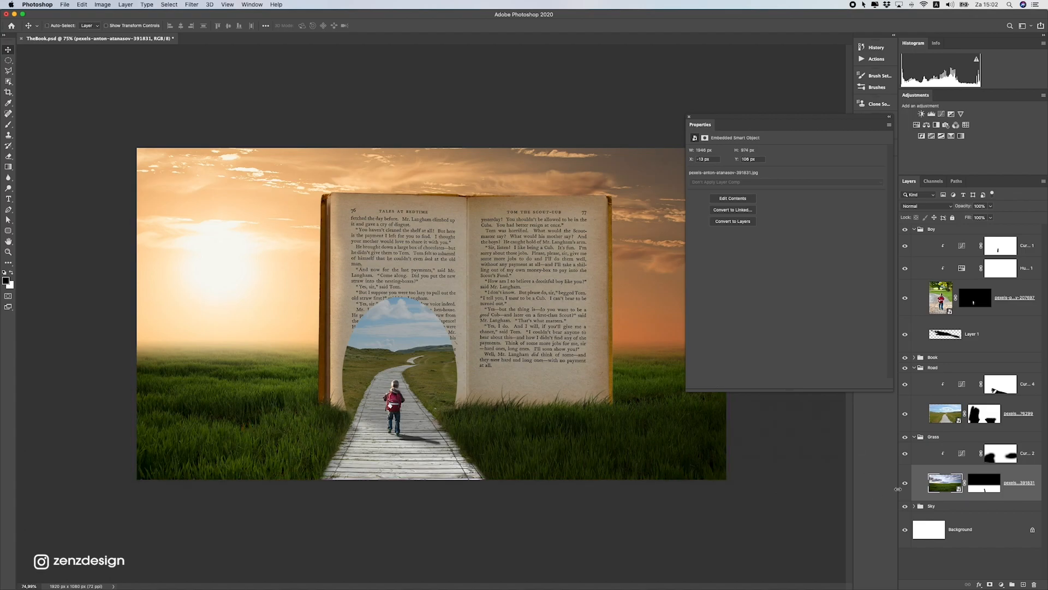
click(905, 483)
click(905, 482)
click(1001, 584)
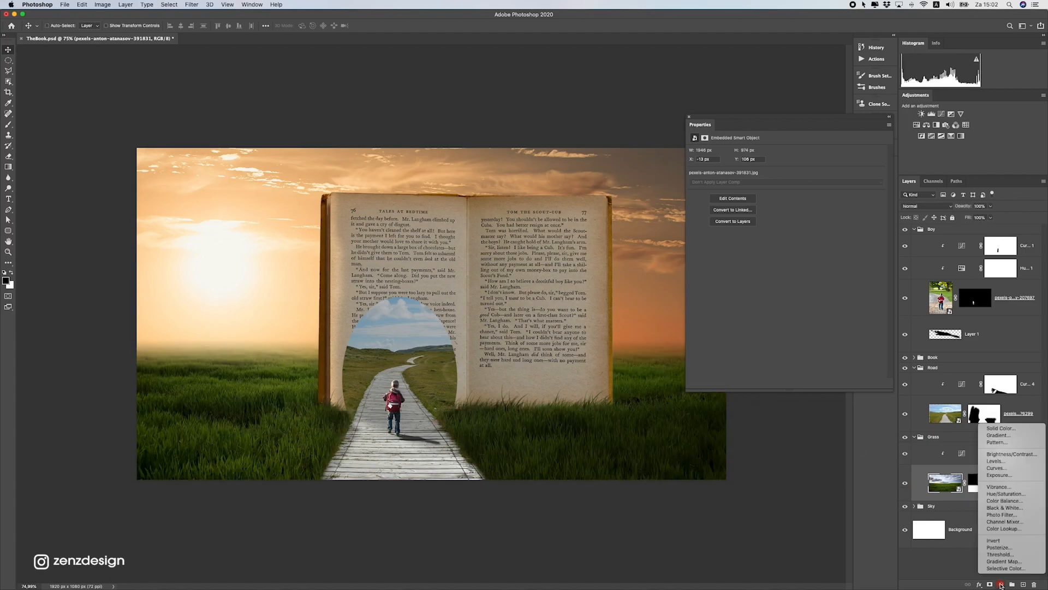
click(1006, 494)
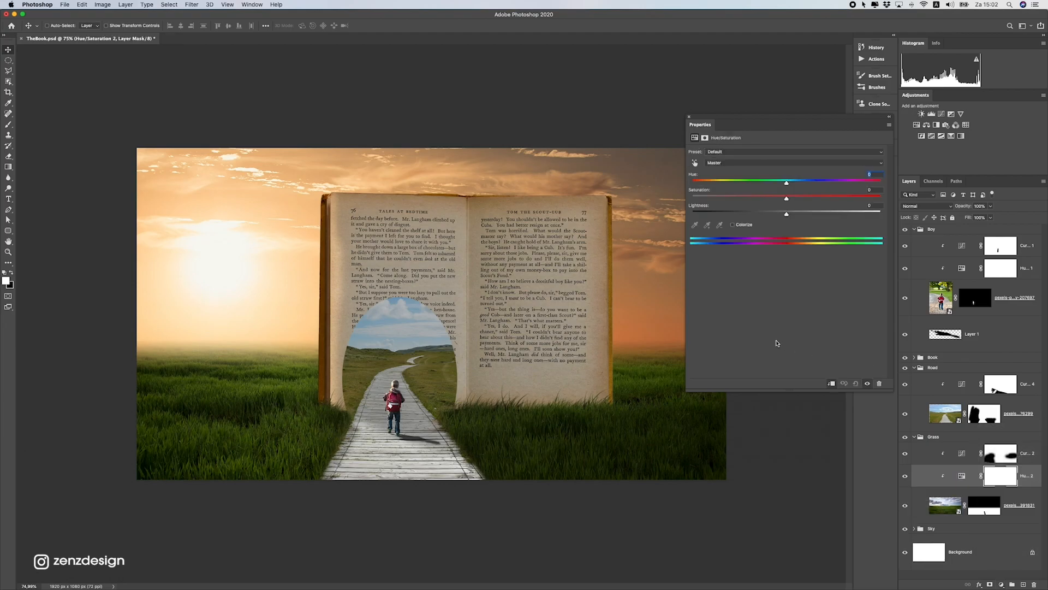
drag(787, 199, 766, 202)
scroll(391, 396, down, 10)
scroll(424, 314, up, 10)
scroll(400, 294, down, 3)
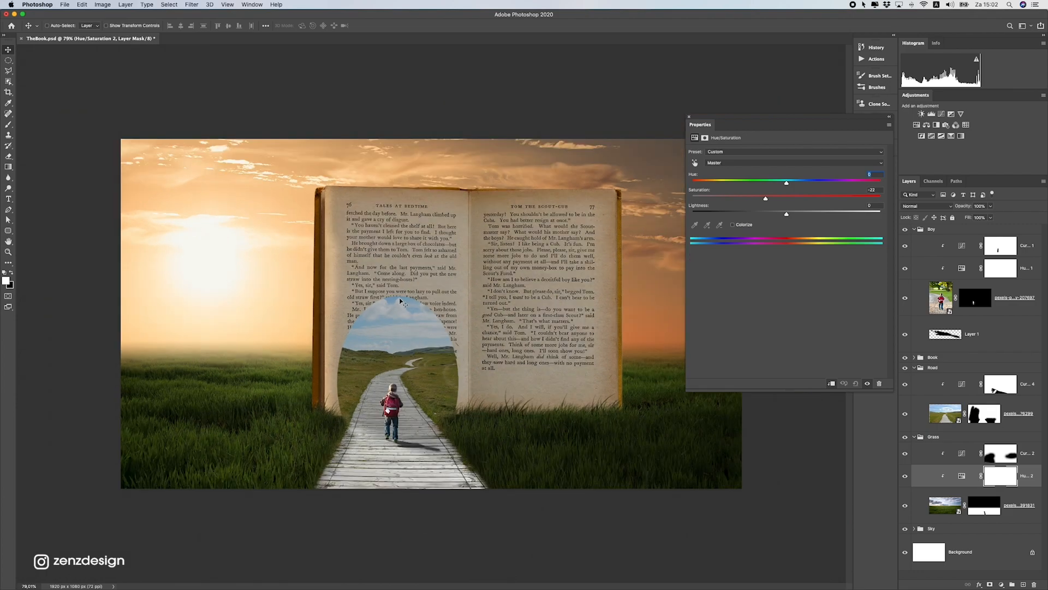
Add a Hue/Saturation adjustment clipped to the book photo layer and lower its saturation to about -16
click(435, 209)
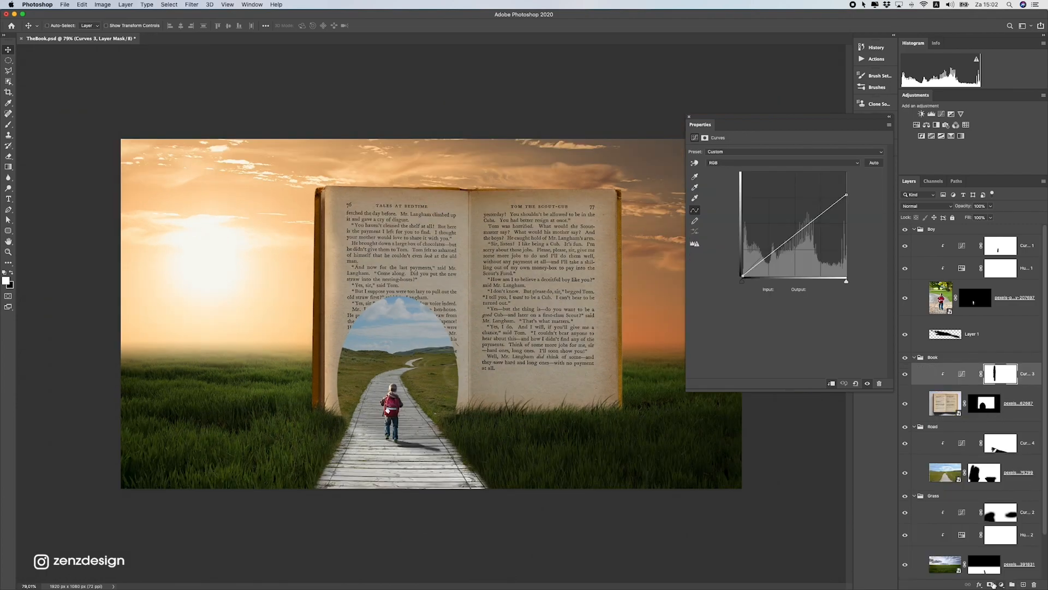
click(950, 404)
click(1002, 585)
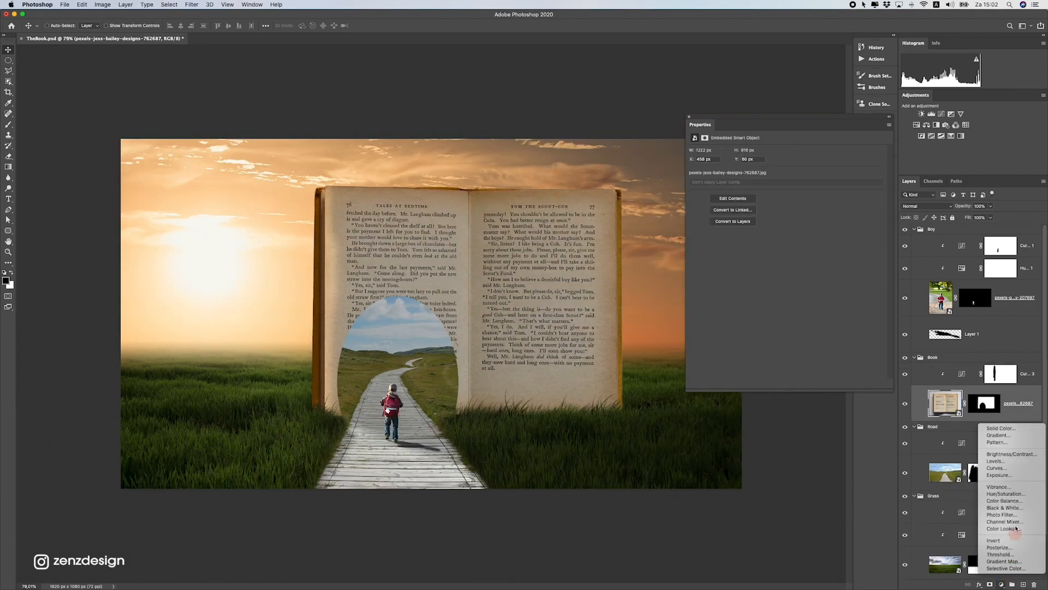
click(1007, 495)
mouse_move(776, 198)
mouse_down()
mouse_move(759, 201)
mouse_move(772, 202)
mouse_up()
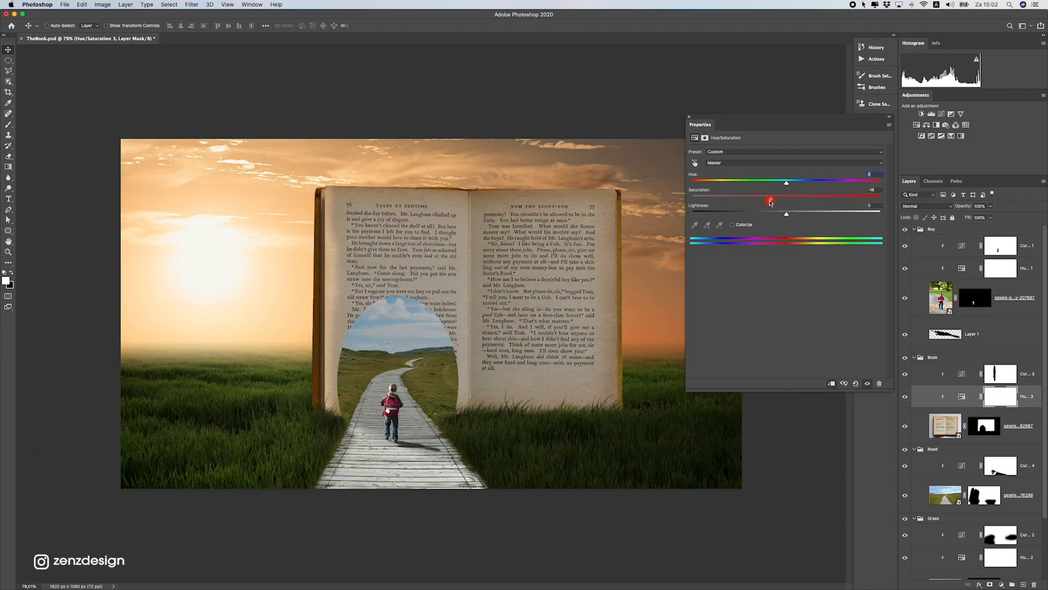
Add a Hue/Saturation adjustment clipped to the sunset photo in the Sky group and set its saturation to -11
scroll(977, 492, down, 5)
click(978, 536)
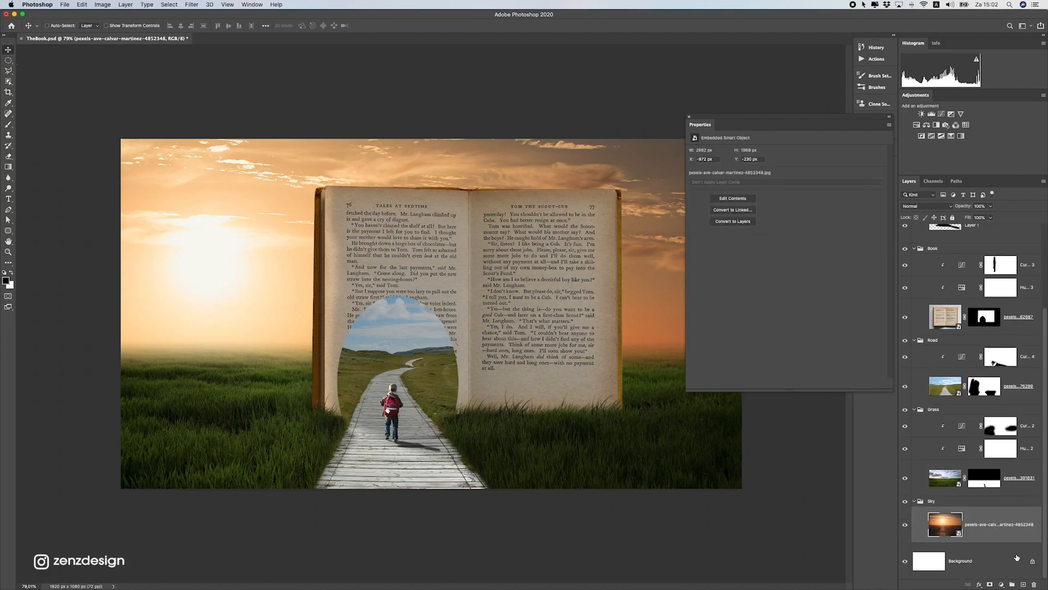
click(1002, 585)
click(1010, 491)
click(833, 384)
mouse_move(777, 198)
mouse_down()
mouse_move(764, 201)
mouse_move(776, 199)
mouse_up()
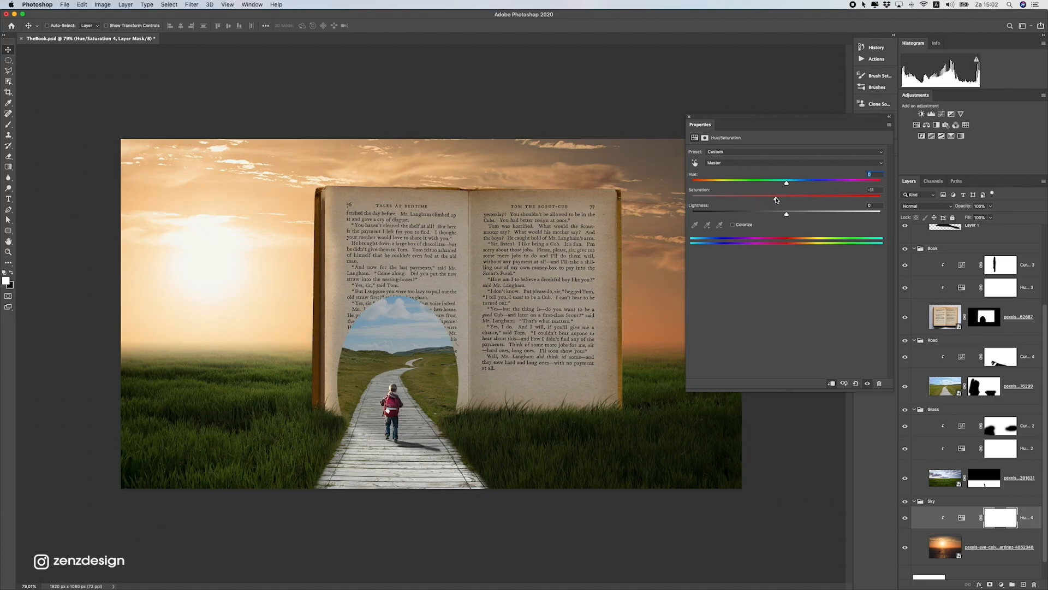
scroll(450, 373, down, 10)
scroll(449, 373, up, 10)
Add a Hue/Saturation adjustment clipped to the boardwalk photo, set its saturation to -18 and close the adjustment's properties
super+click(409, 467)
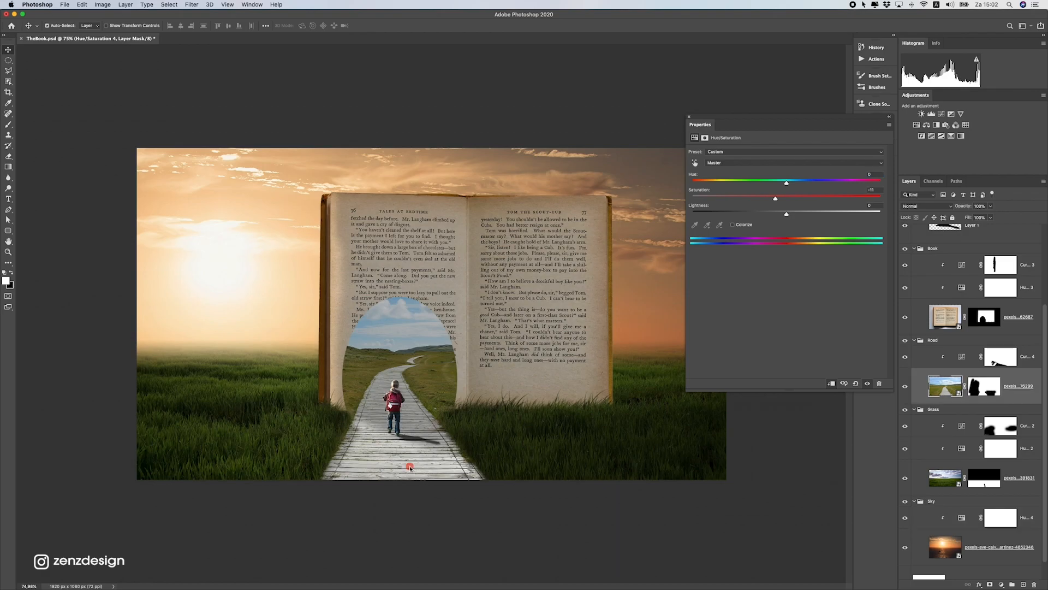
scroll(957, 449, down, 2)
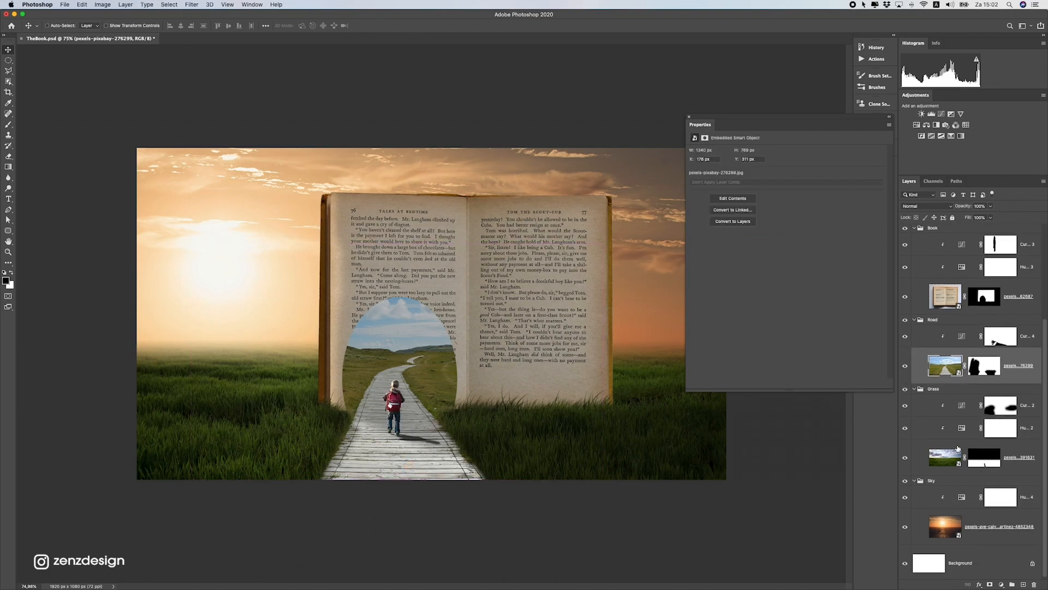
click(997, 585)
click(717, 310)
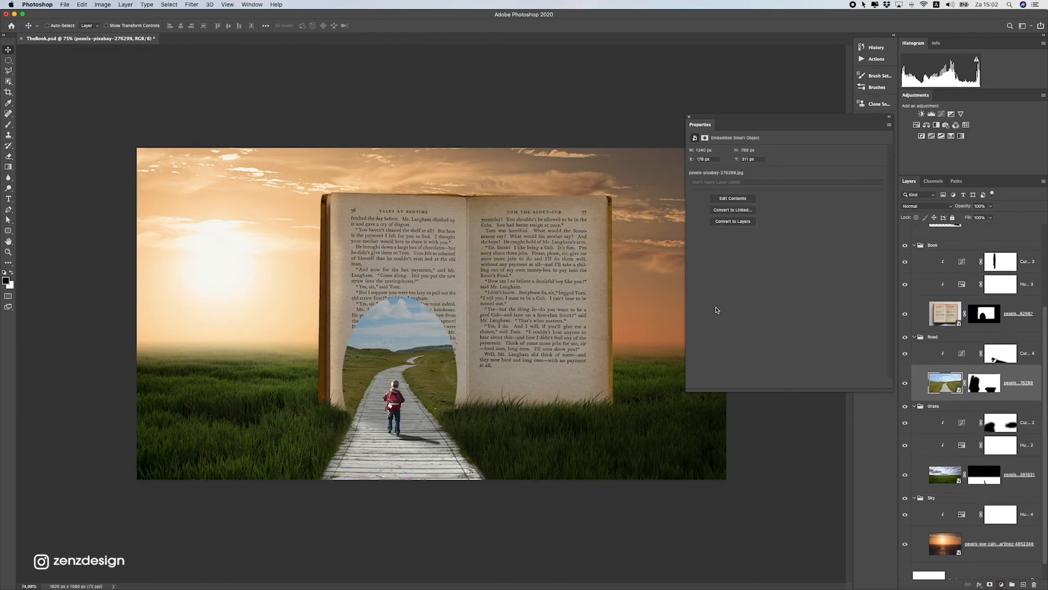
mouse_move(782, 199)
mouse_down()
mouse_move(731, 197)
mouse_move(786, 200)
mouse_move(770, 201)
mouse_up()
key(super+minus)
key(super+minus)
key(super+plus)
key(super+plus)
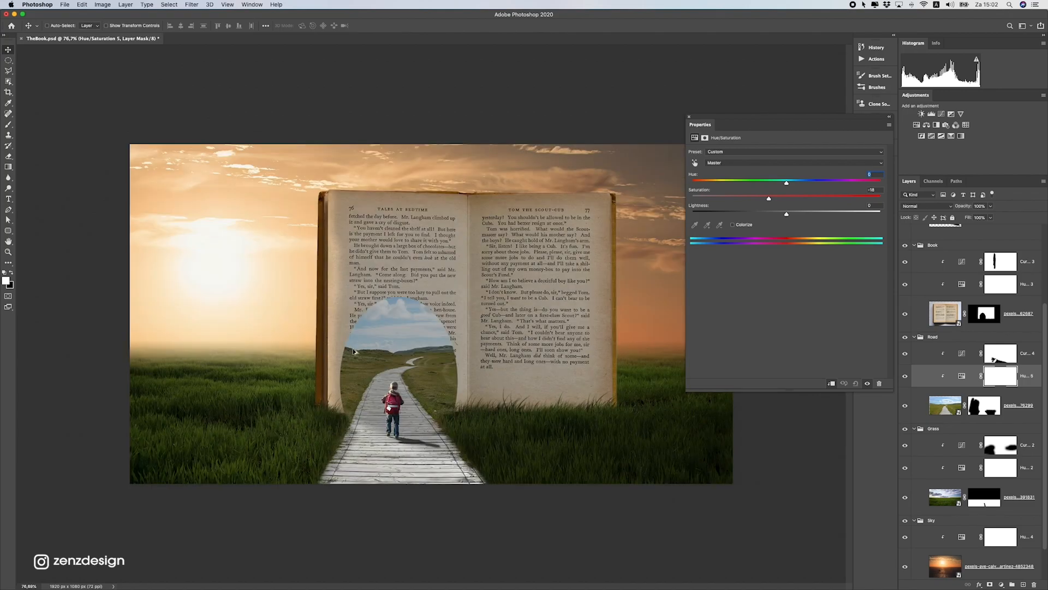
click(689, 119)
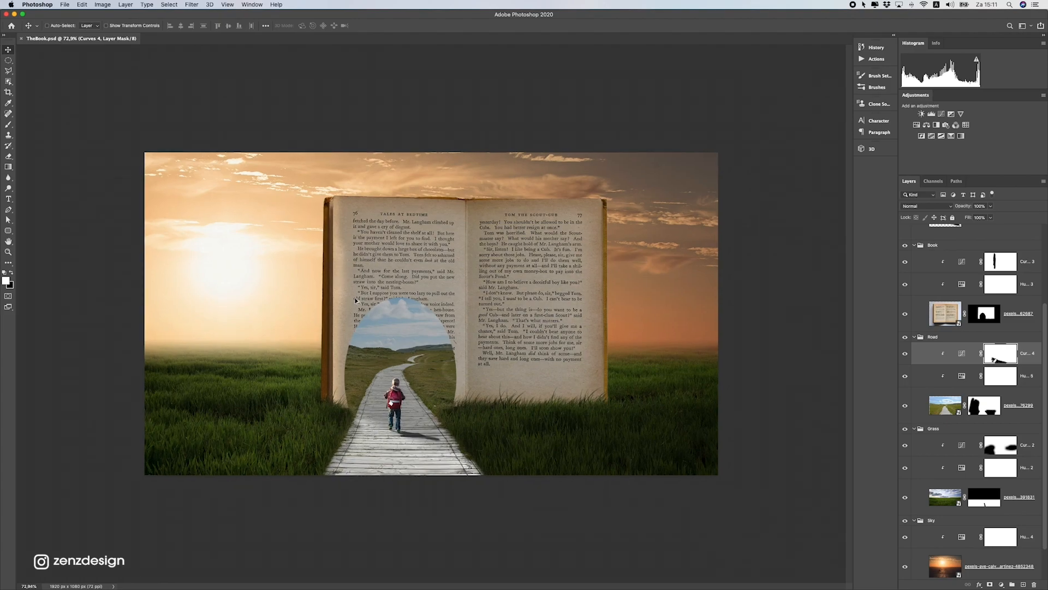
Place the castle photo from Finder at the top of the Road group and position it behind the book's arch
scroll(356, 300, up, 2)
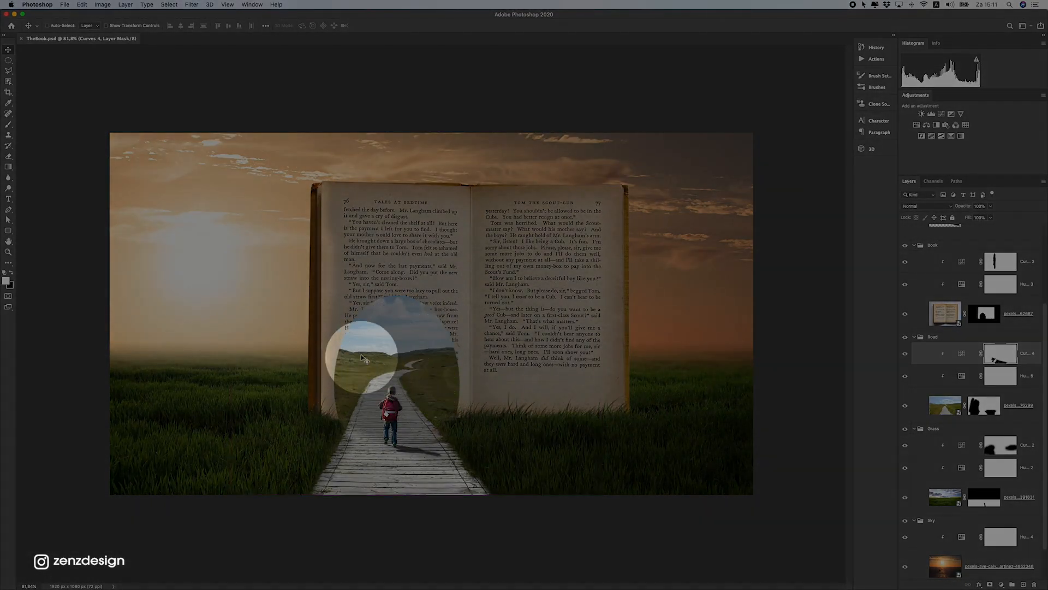
click(342, 367)
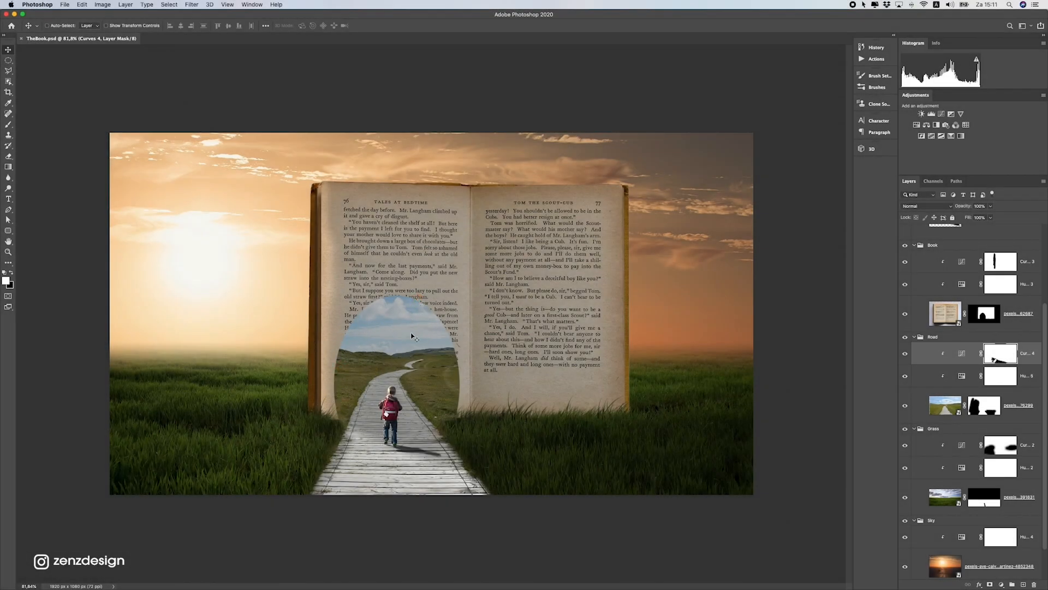
key(super+Tab)
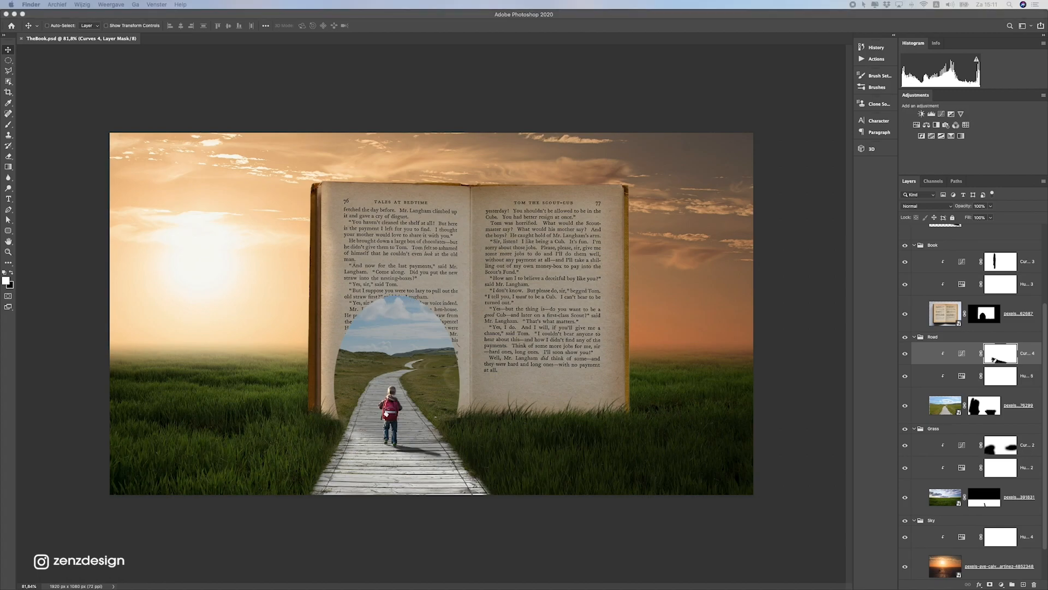
click(787, 306)
drag(1047, 352, 430, 358)
drag(461, 299, 422, 369)
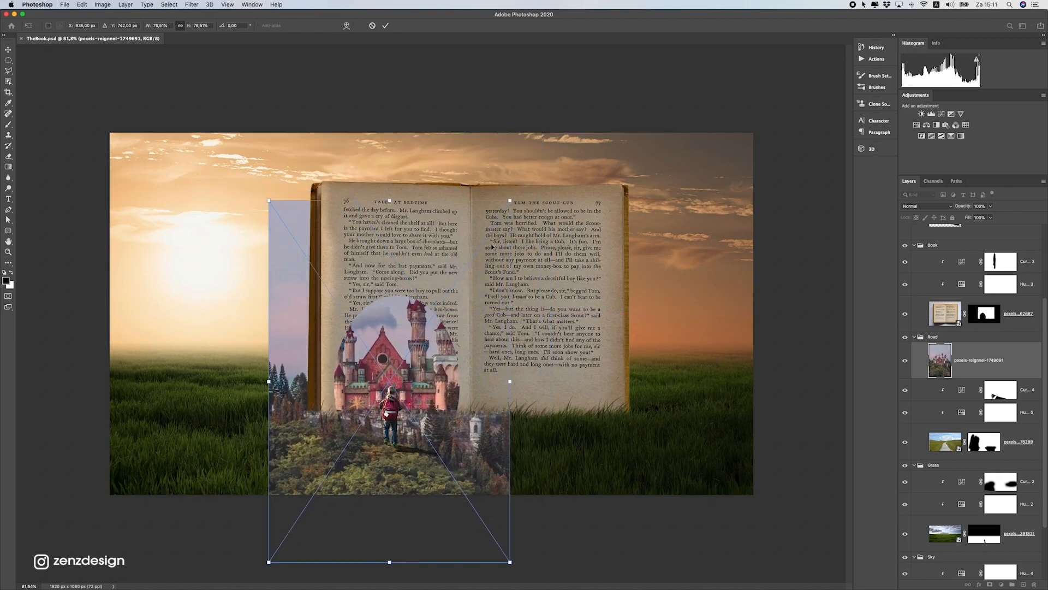
Scale the castle photo to about 41.5%, fit the castle inside the book's arch and commit the placement
drag(507, 206, 482, 265)
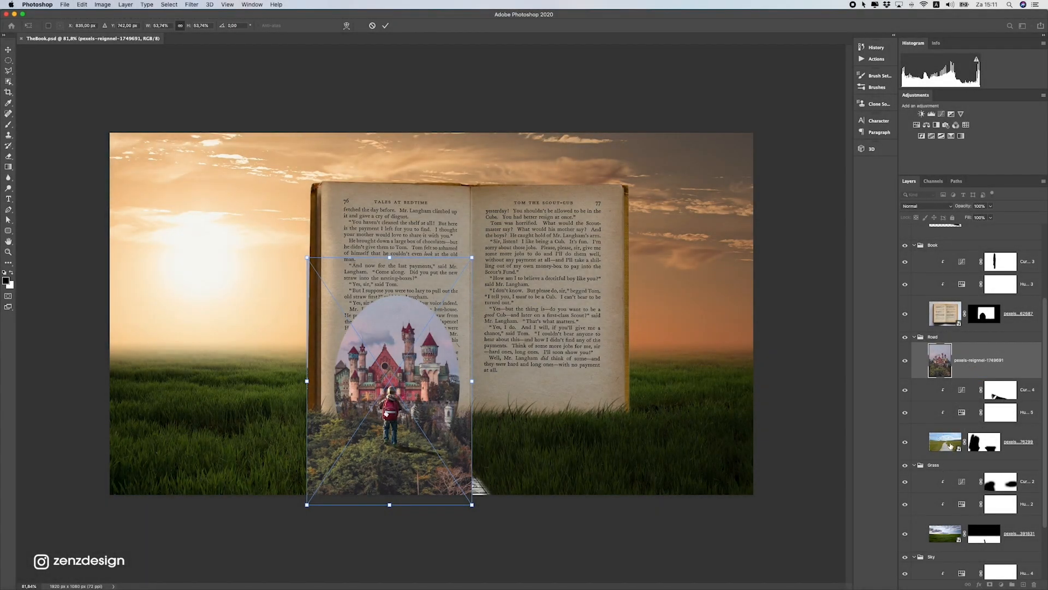
drag(473, 257, 432, 312)
drag(407, 360, 427, 300)
scroll(412, 358, up, 6)
drag(328, 388, 336, 379)
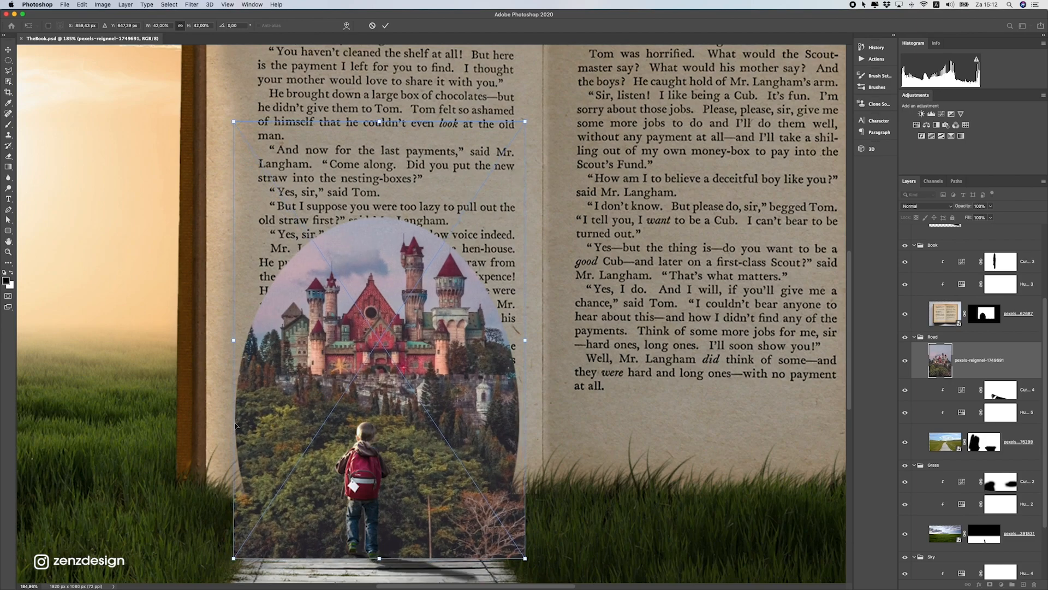
drag(521, 559, 517, 552)
scroll(517, 552, down, 6)
key(Return)
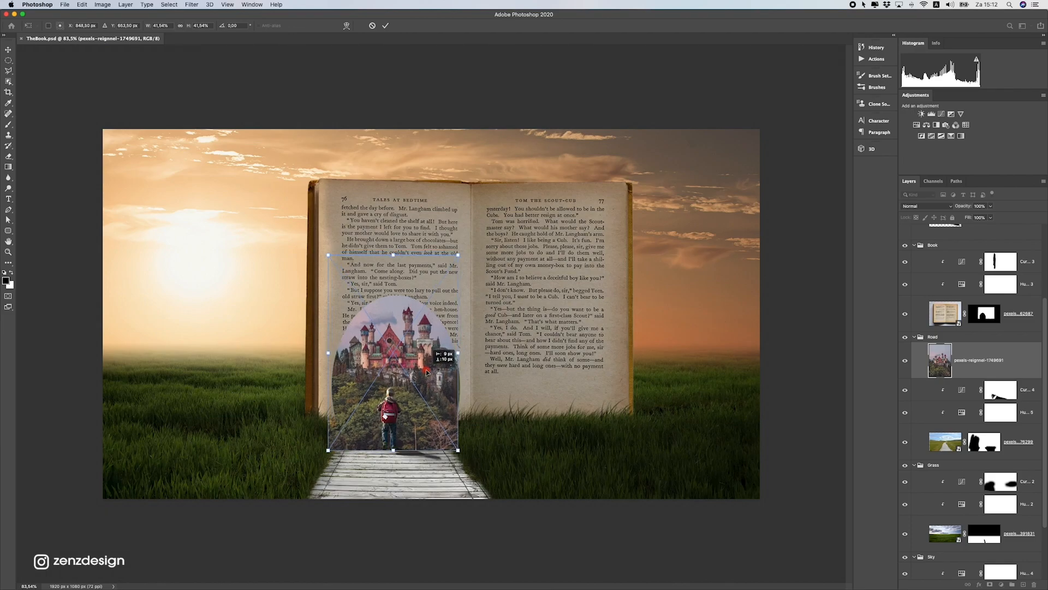
Shift the castle photo slightly to the right and nudge it upward within the book's arch
click(477, 348)
drag(477, 347, 488, 346)
key(Up)
key(Up)
key(Up)
key(Up)
key(Up)
key(Up)
key(Up)
key(Up)
key(Up)
key(Up)
key(Up)
key(Up)
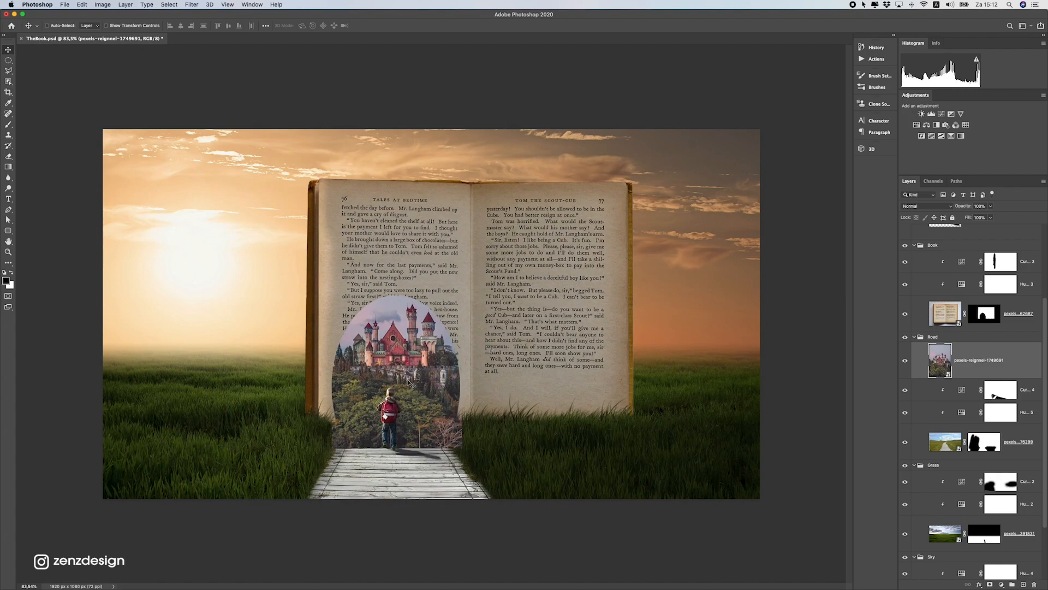
Add a layer mask to the castle photo and paint black with an enlarged brush to uncover the boardwalk around the boy
scroll(409, 383, up, 2)
click(8, 125)
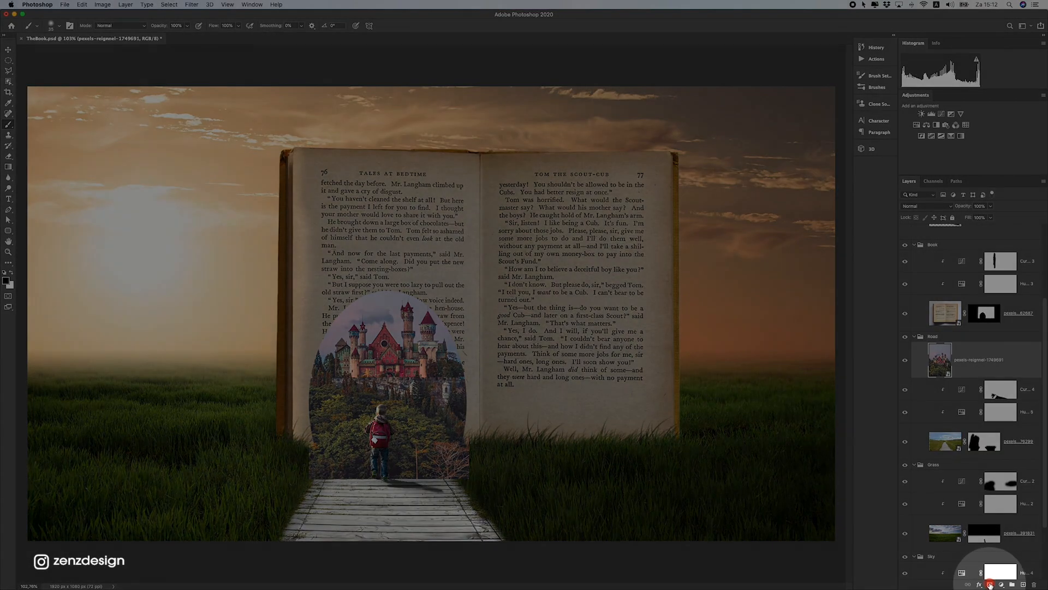
click(990, 584)
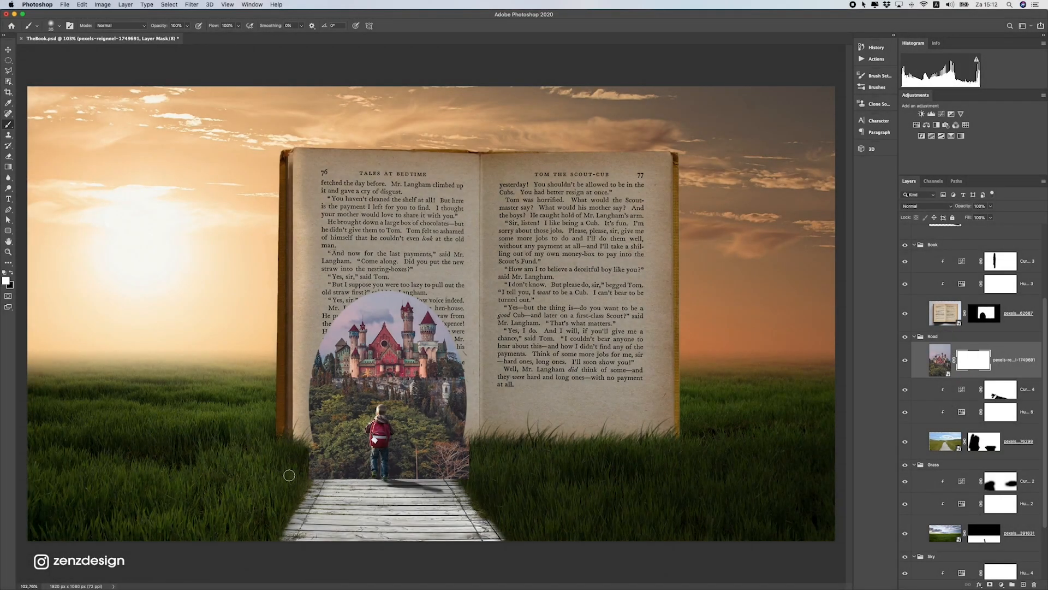
click(11, 273)
key(bracketright)
key(bracketright)
key(bracketright)
key(bracketright)
key(bracketright)
key(bracketright)
mouse_move(335, 465)
mouse_down()
mouse_move(376, 463)
mouse_move(327, 475)
mouse_move(393, 464)
mouse_move(480, 469)
mouse_move(479, 458)
mouse_up()
Try masking out the castle photo's trees beside the boardwalk as well, and undo the stroke
mouse_move(396, 464)
mouse_down()
mouse_move(388, 430)
mouse_move(398, 455)
mouse_move(360, 438)
mouse_move(350, 420)
mouse_move(363, 403)
mouse_move(240, 423)
mouse_move(450, 395)
mouse_move(310, 423)
mouse_move(308, 460)
mouse_up()
scroll(359, 416, down, 3)
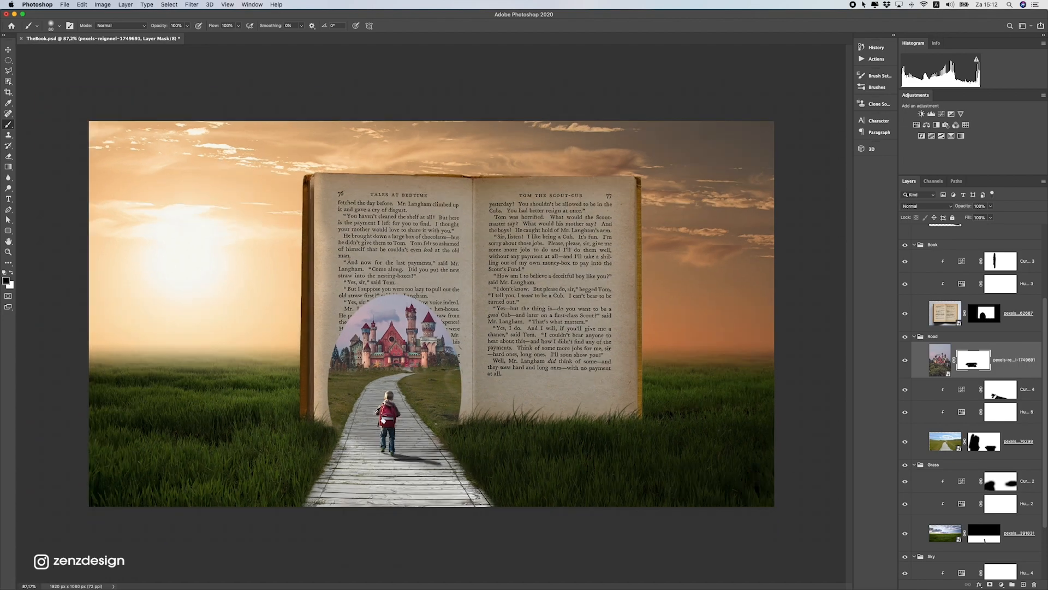
scroll(391, 413, up, 4)
key(super+z)
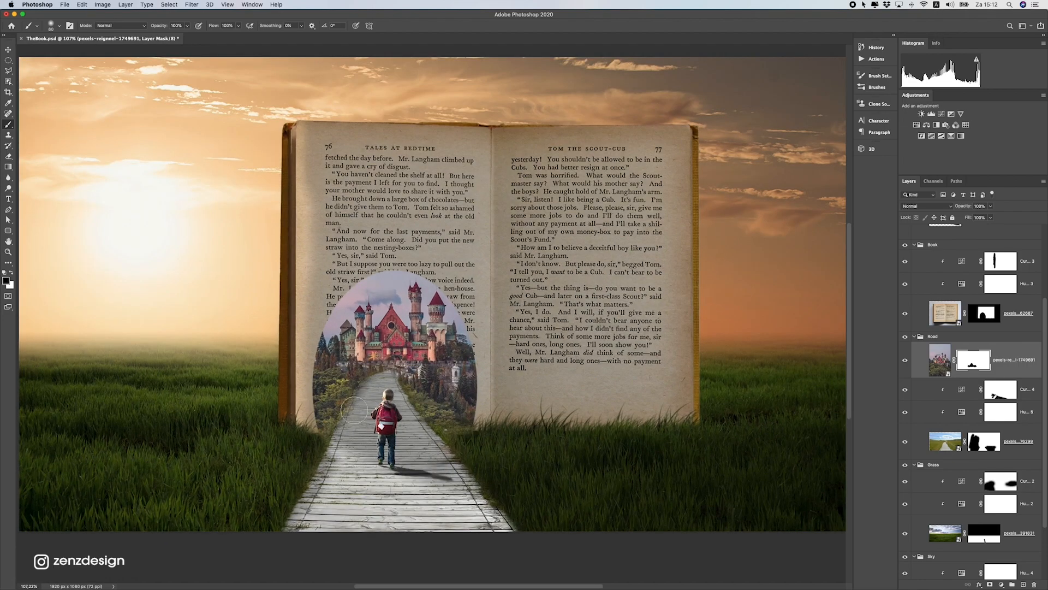
Mask the castle photo with a smaller black brush to uncover the boardwalk's far end below the castle, redoing the first stroke
scroll(347, 442, down, 2)
scroll(349, 432, up, 4)
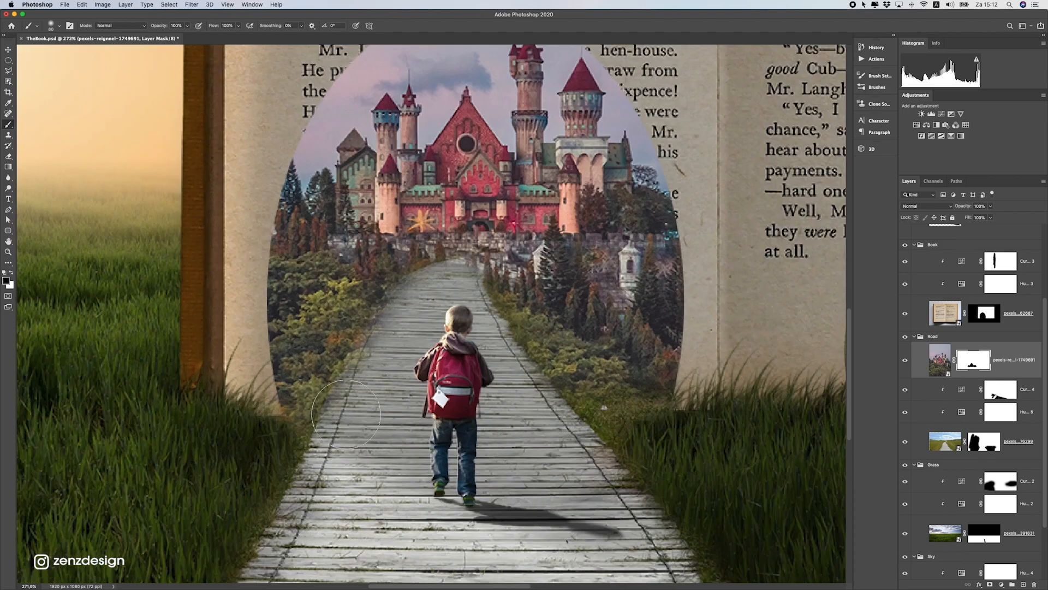
scroll(355, 415, down, 4)
scroll(360, 400, up, 3)
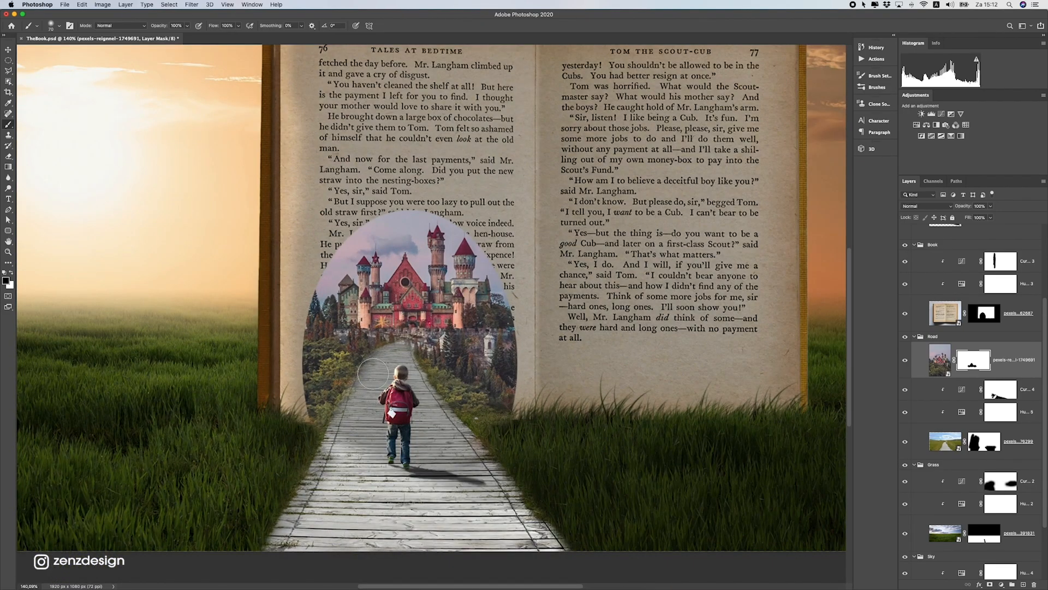
key(bracketleft)
key(bracketleft)
key(bracketleft)
key(bracketleft)
key(bracketleft)
key(bracketleft)
key(bracketleft)
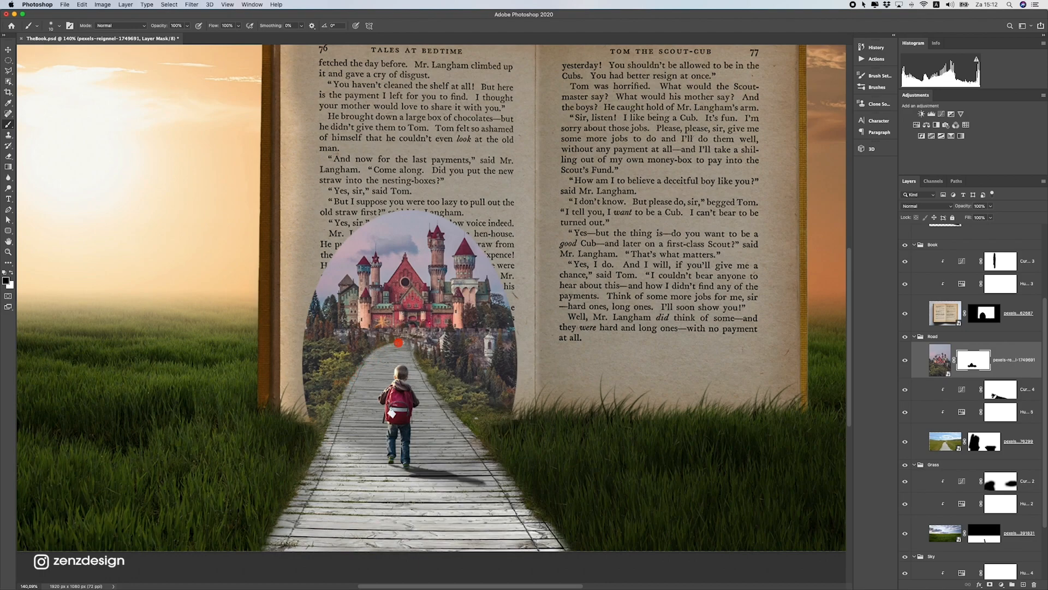
drag(398, 345, 412, 342)
key(super+z)
mouse_move(409, 343)
mouse_down()
mouse_move(429, 339)
mouse_move(416, 341)
mouse_up()
scroll(356, 387, down, 2)
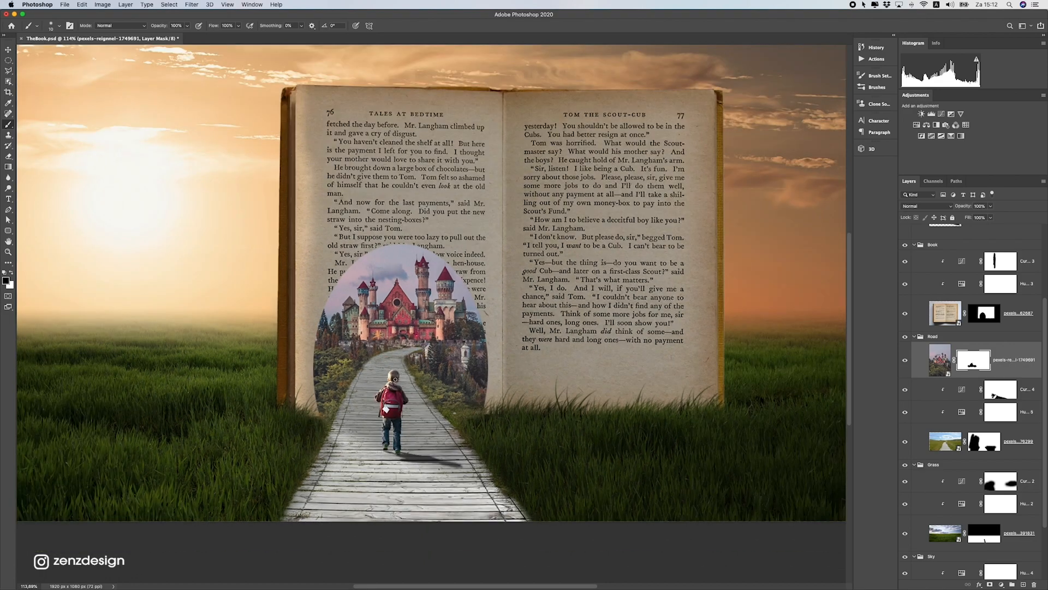
Paint white on the castle photo's mask with a smaller brush to restore the trees along both edges of the boardwalk
scroll(406, 356, up, 2)
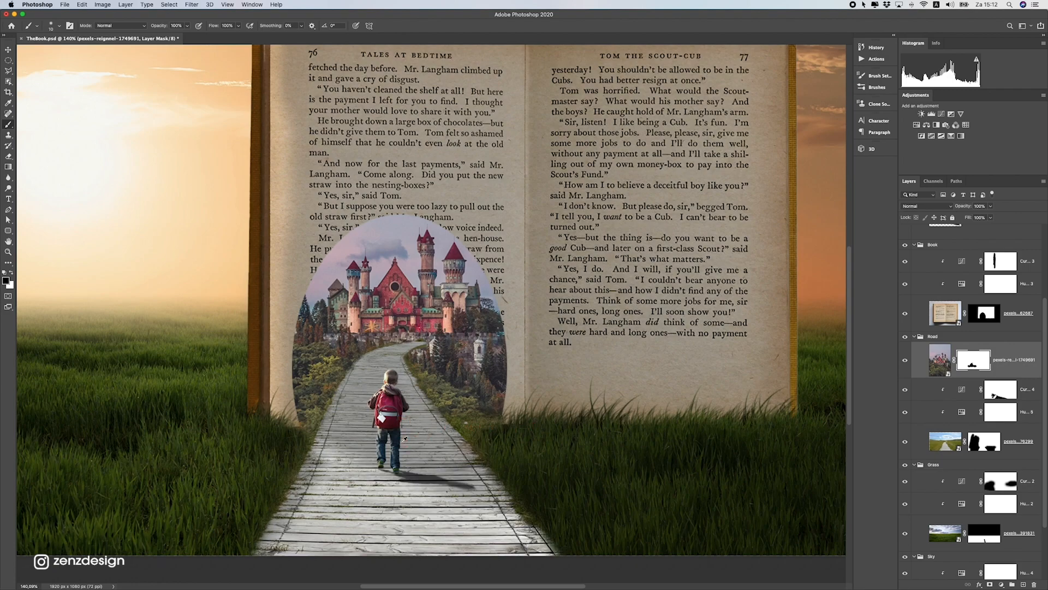
scroll(418, 404, down, 4)
scroll(413, 398, up, 3)
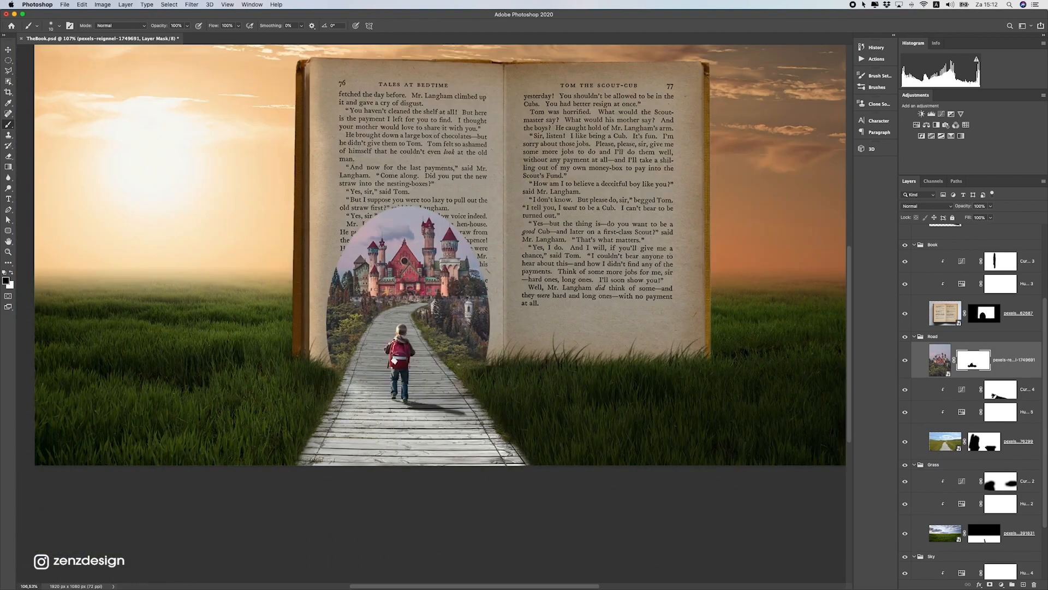
click(386, 332)
scroll(402, 313, up, 5)
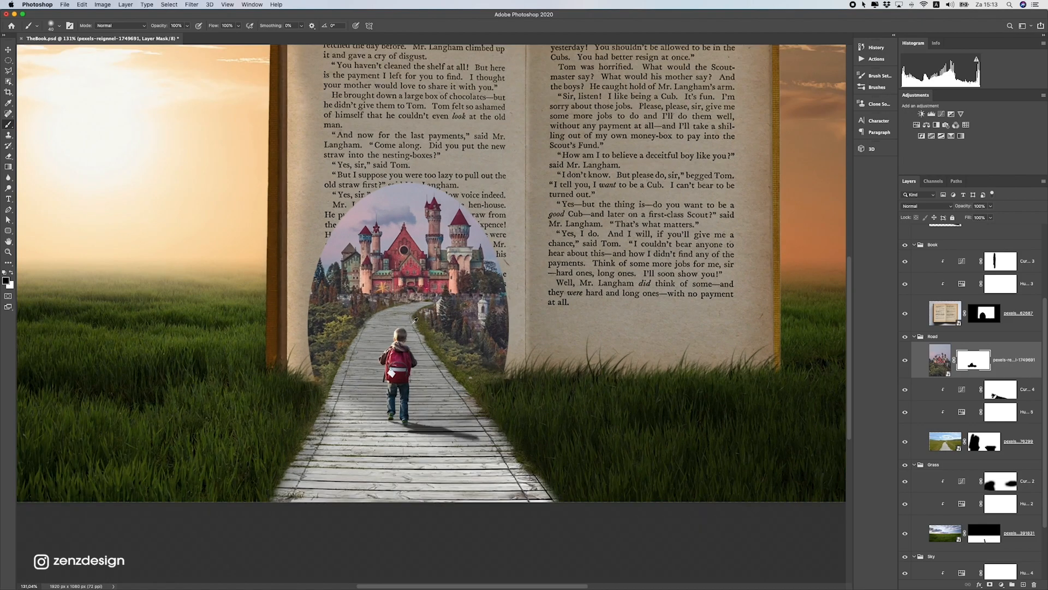
click(11, 272)
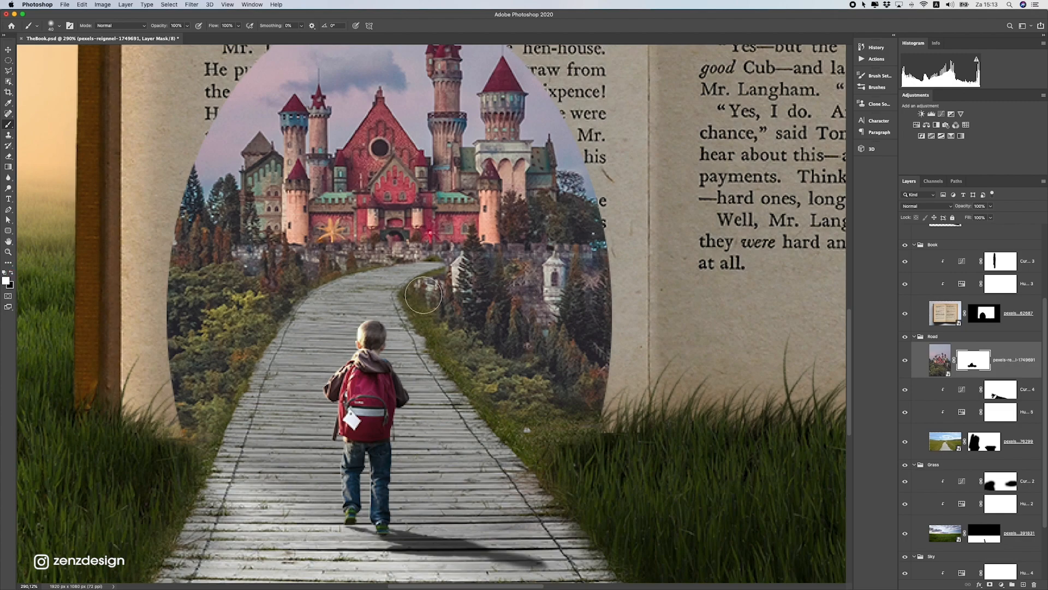
key(bracketleft)
key(bracketleft)
key(bracketleft)
key(bracketleft)
mouse_move(425, 299)
mouse_down()
mouse_move(421, 325)
mouse_move(412, 307)
mouse_move(469, 389)
mouse_move(528, 425)
mouse_up()
scroll(492, 373, down, 5)
scroll(429, 352, up, 2)
drag(394, 325, 321, 409)
click(11, 273)
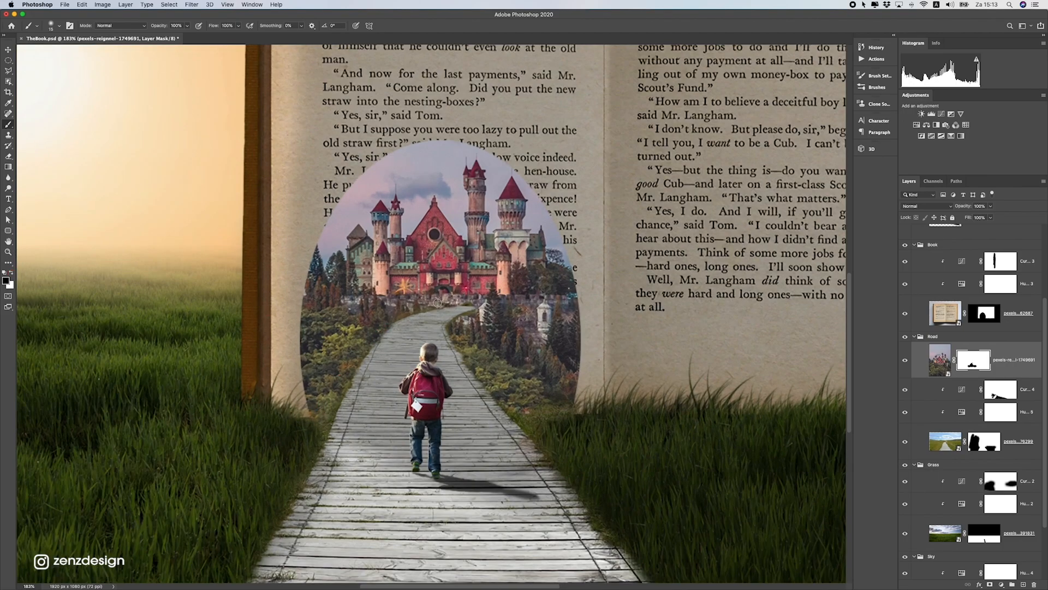
Try moving the castle photo lower inside the book's arch, undo the move, and compare the scene with and without the photo
mouse_move(367, 357)
mouse_down()
mouse_move(407, 328)
mouse_move(397, 332)
mouse_move(440, 322)
mouse_up()
scroll(457, 401, down, 10)
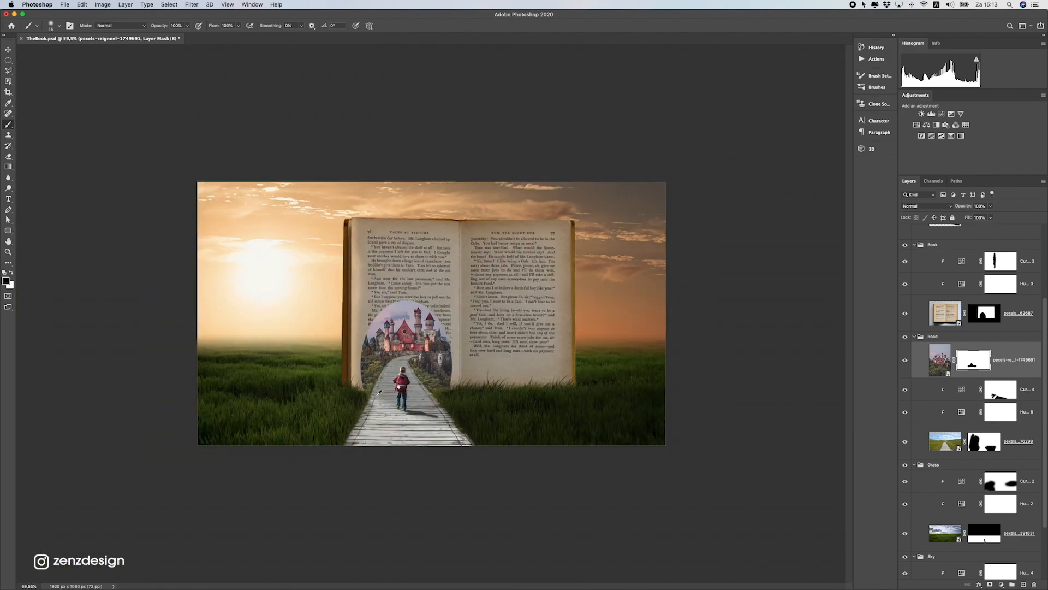
scroll(378, 394, up, 2)
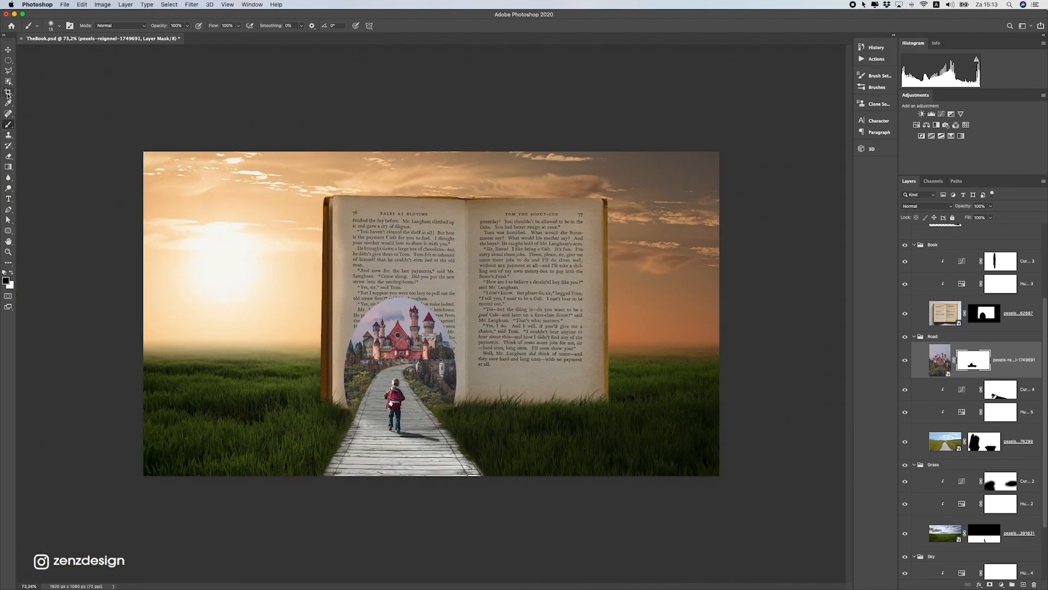
click(7, 50)
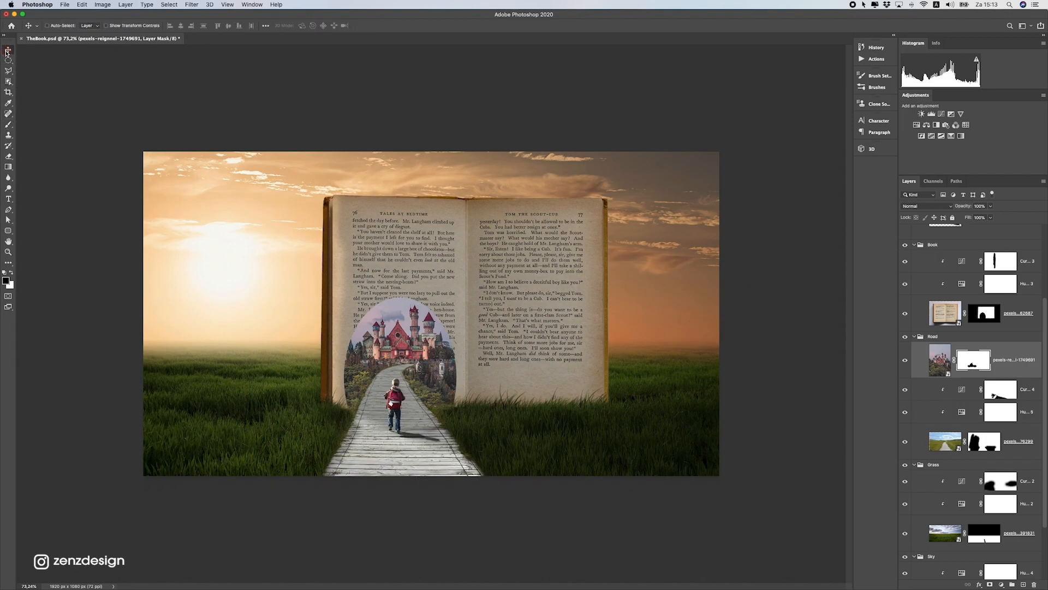
drag(396, 320, 413, 363)
key(super+z)
click(904, 363)
click(904, 364)
Add a Hue/Saturation adjustment clipped to the castle photo and lower its saturation to -18
click(993, 580)
click(1017, 465)
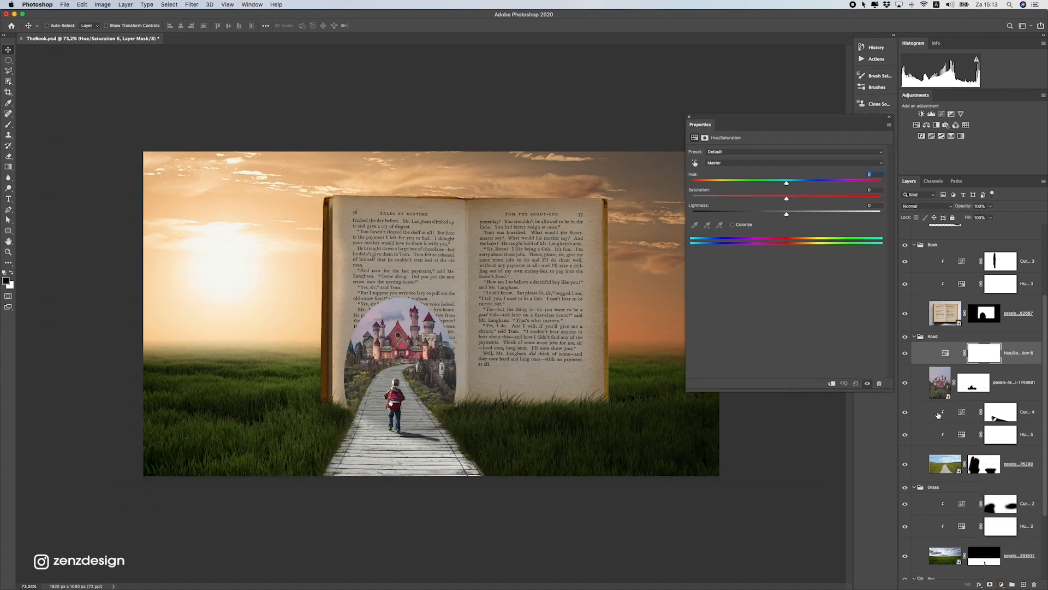
click(831, 384)
drag(775, 199, 770, 199)
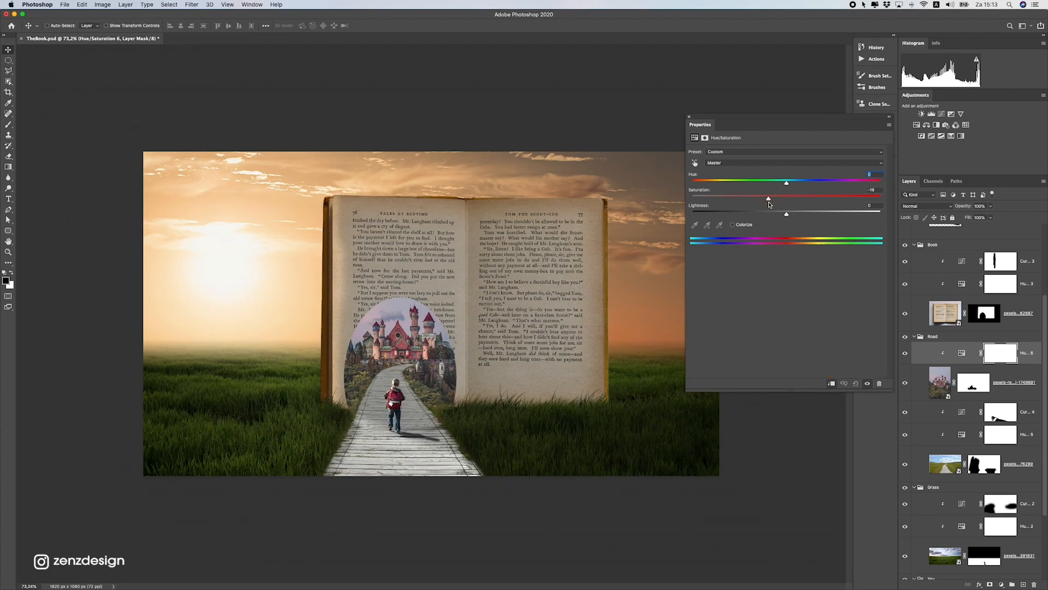
Add a Curves adjustment clipped to the castle photo and brighten its highlights by moving the white point to input 227, output 255
click(1001, 584)
click(1007, 470)
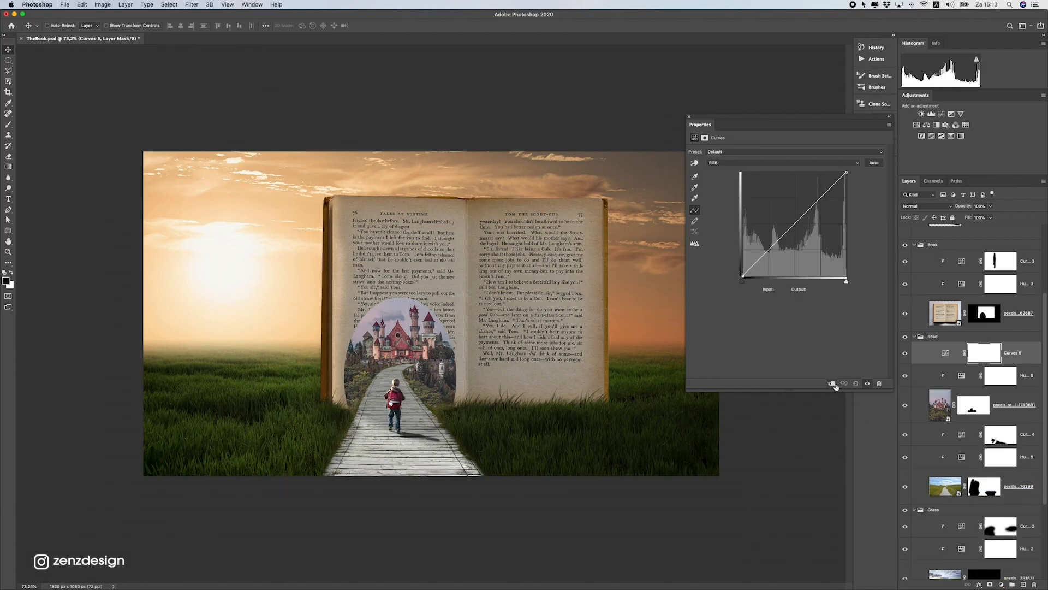
click(832, 384)
mouse_move(847, 173)
mouse_down()
mouse_move(826, 166)
mouse_move(836, 170)
mouse_up()
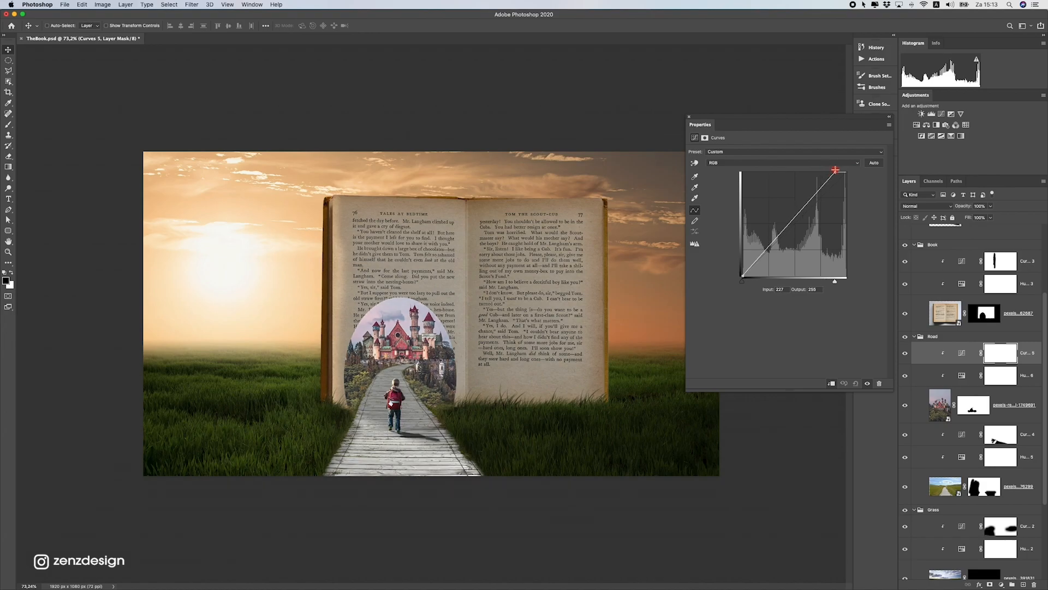
Pull the middle of the castle photo's RGB curve slightly down to darken its midtones, and check the effect on the whole composition
drag(781, 240, 784, 243)
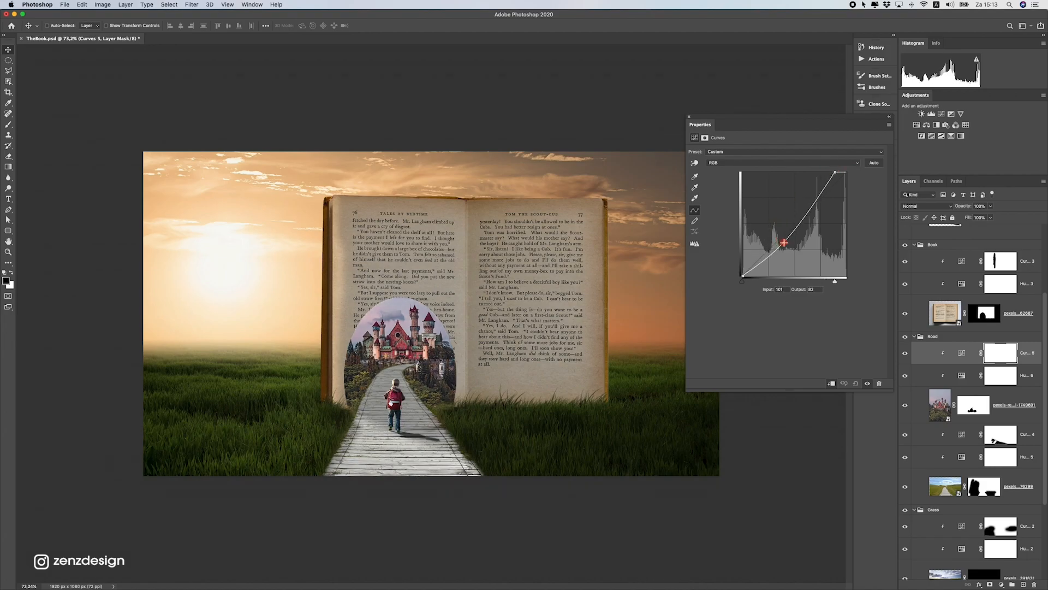
scroll(494, 347, down, 5)
scroll(495, 347, up, 5)
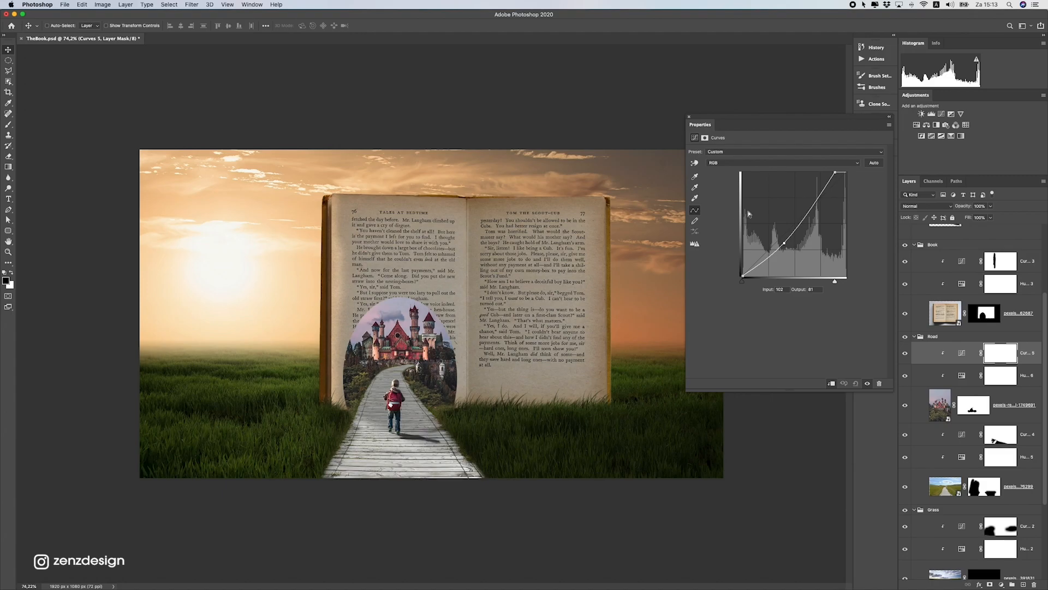
drag(783, 241, 782, 241)
scroll(335, 444, down, 4)
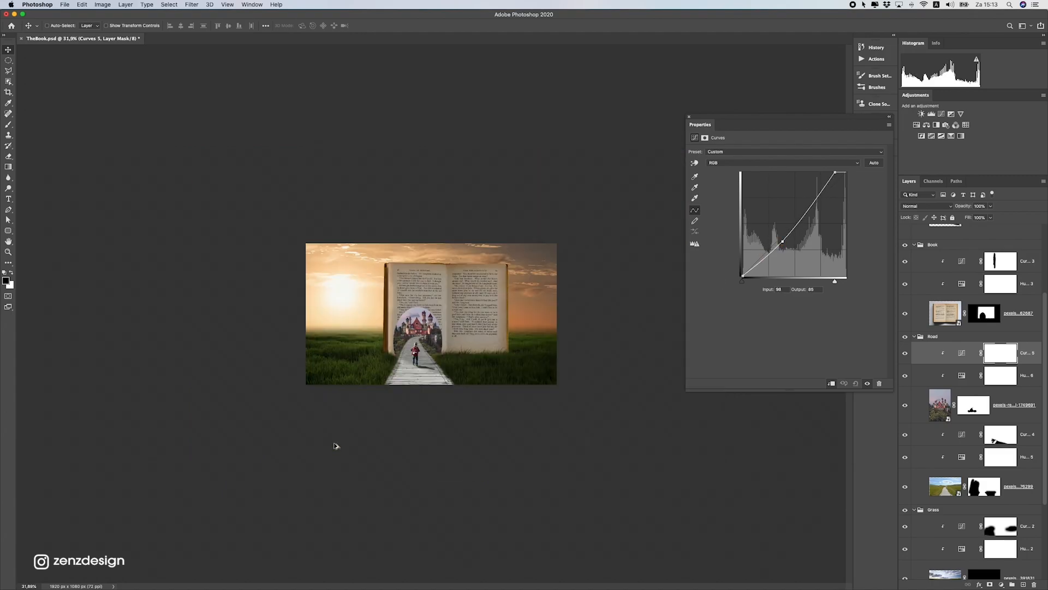
Close the Curves properties and collapse the Boy, Book, Road, Grass and Sky layer groups
scroll(352, 422, up, 5)
scroll(405, 403, down, 4)
scroll(434, 382, up, 4)
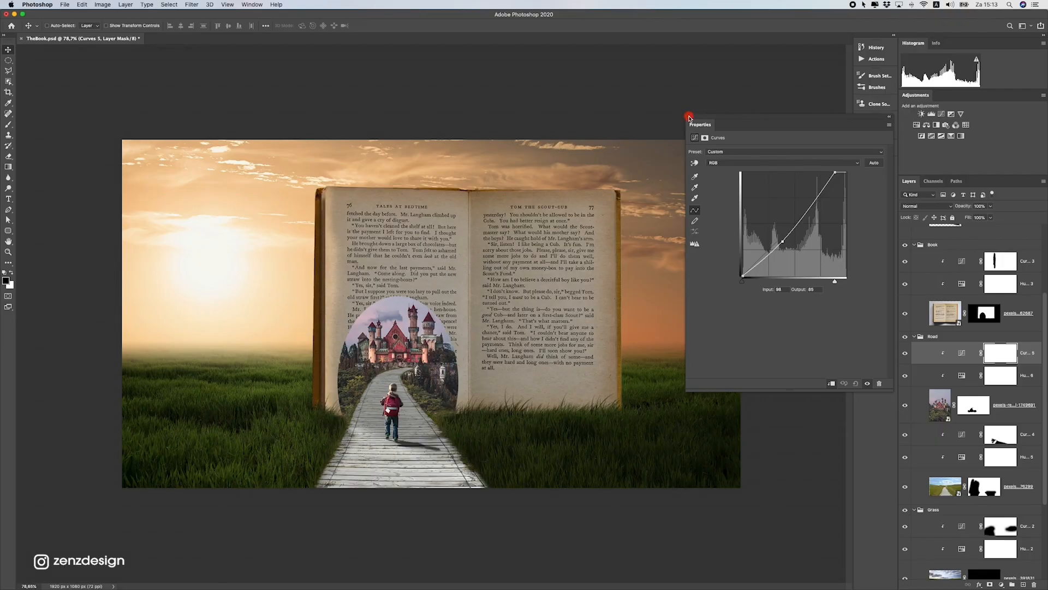
click(689, 118)
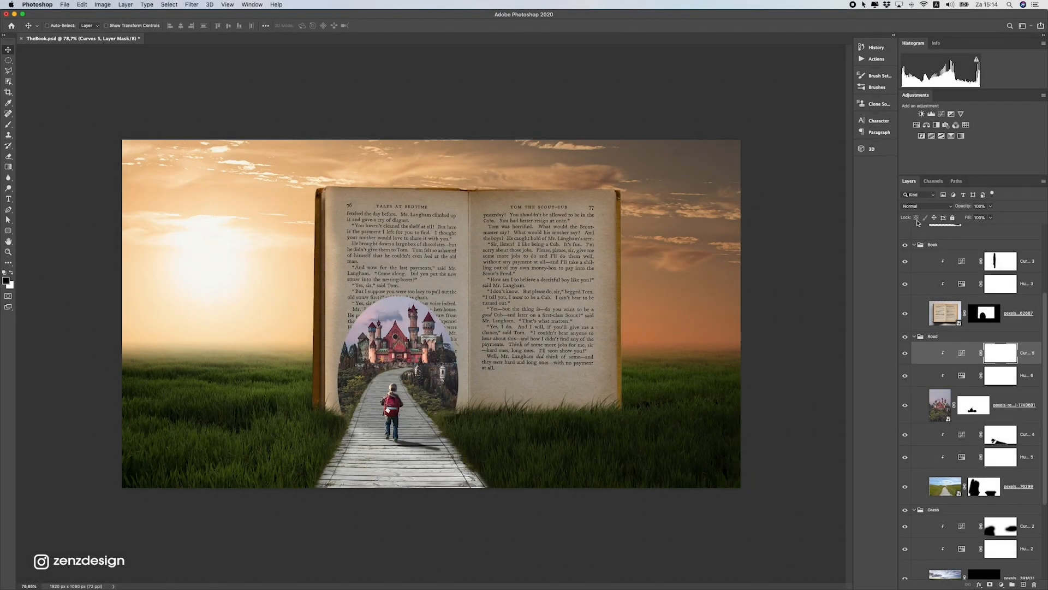
scroll(937, 246, up, 2)
scroll(937, 247, up, 2)
click(919, 229)
click(914, 229)
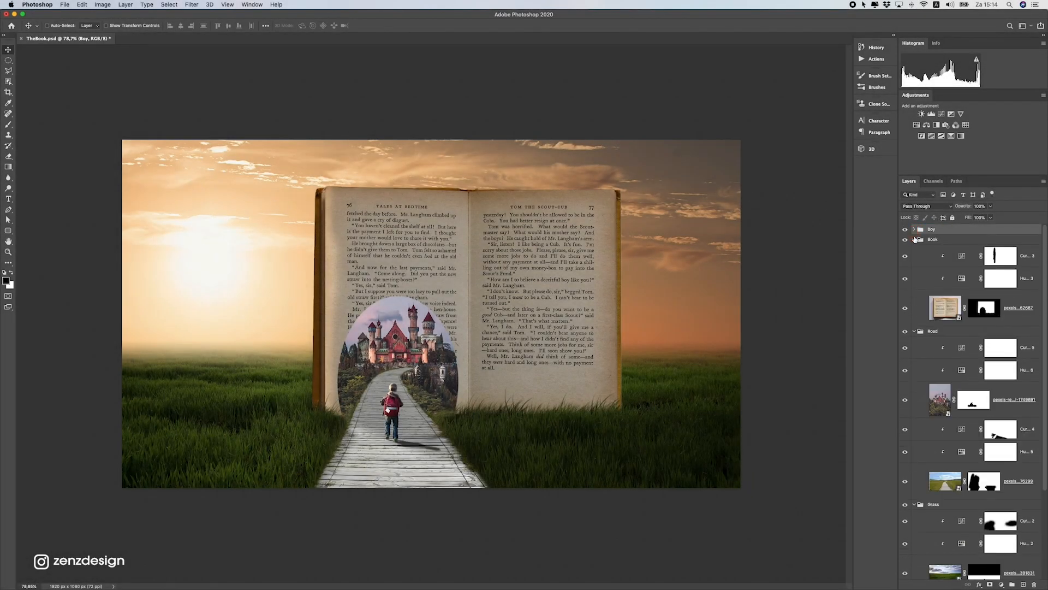
click(914, 239)
click(919, 252)
click(914, 250)
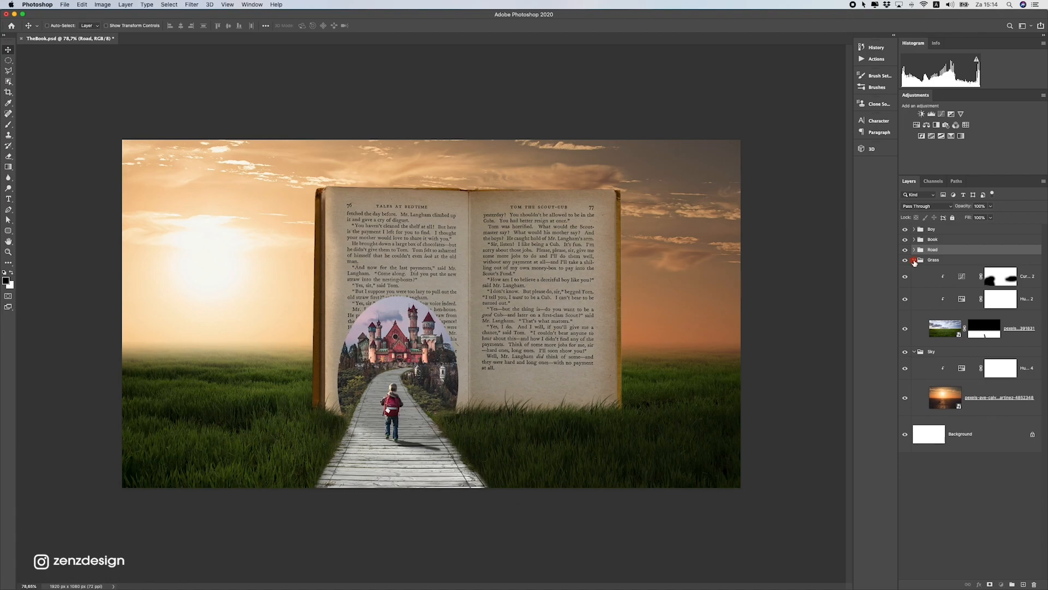
click(914, 260)
click(915, 272)
Create a group named Lighting above the Boy group and add an empty layer inside it
click(956, 233)
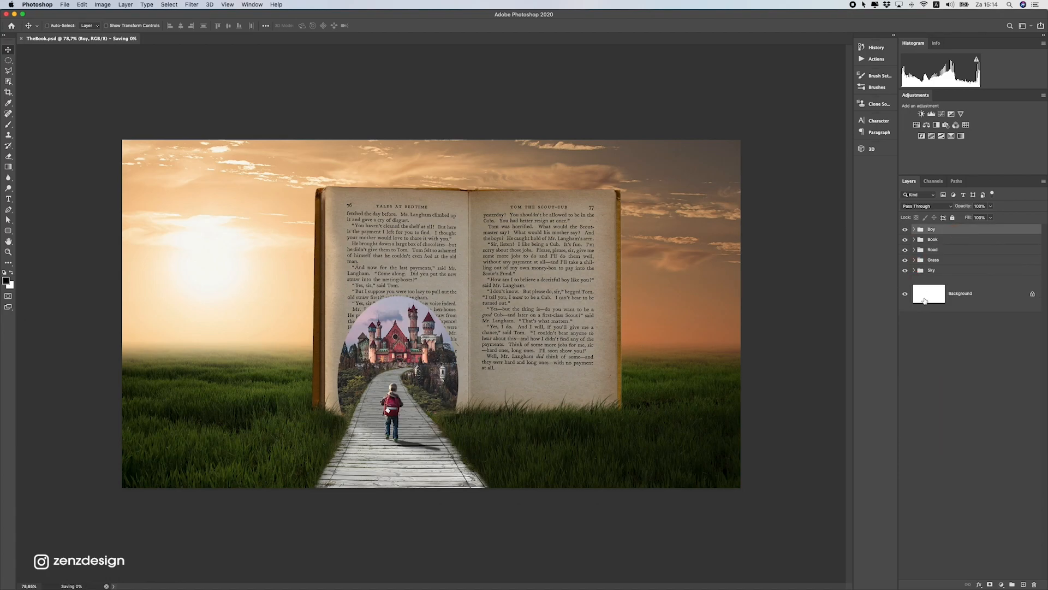
click(1011, 583)
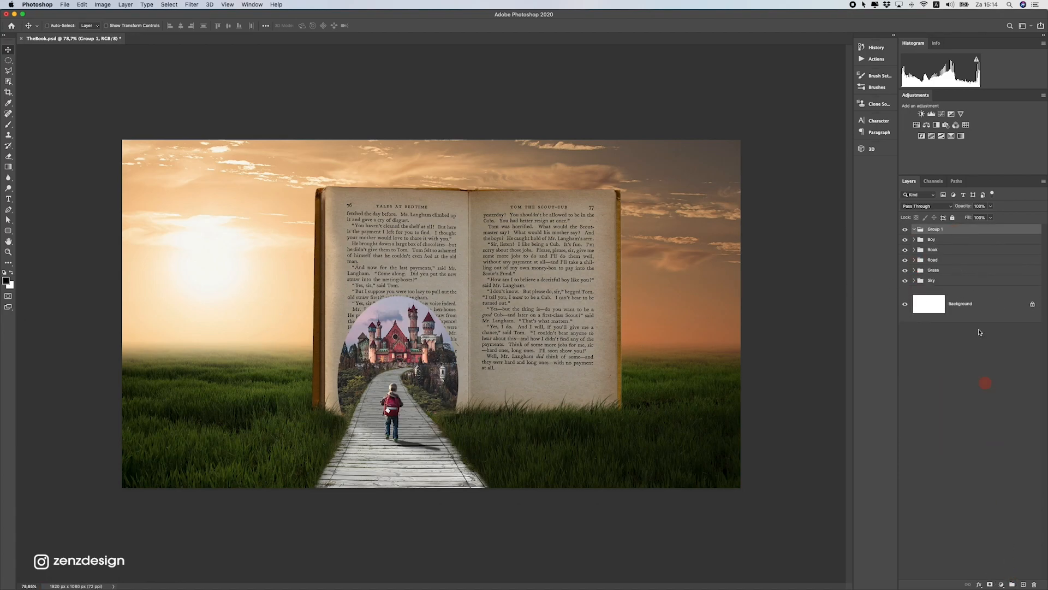
double_click(931, 229)
text(Lighting)
key(Return)
click(1024, 585)
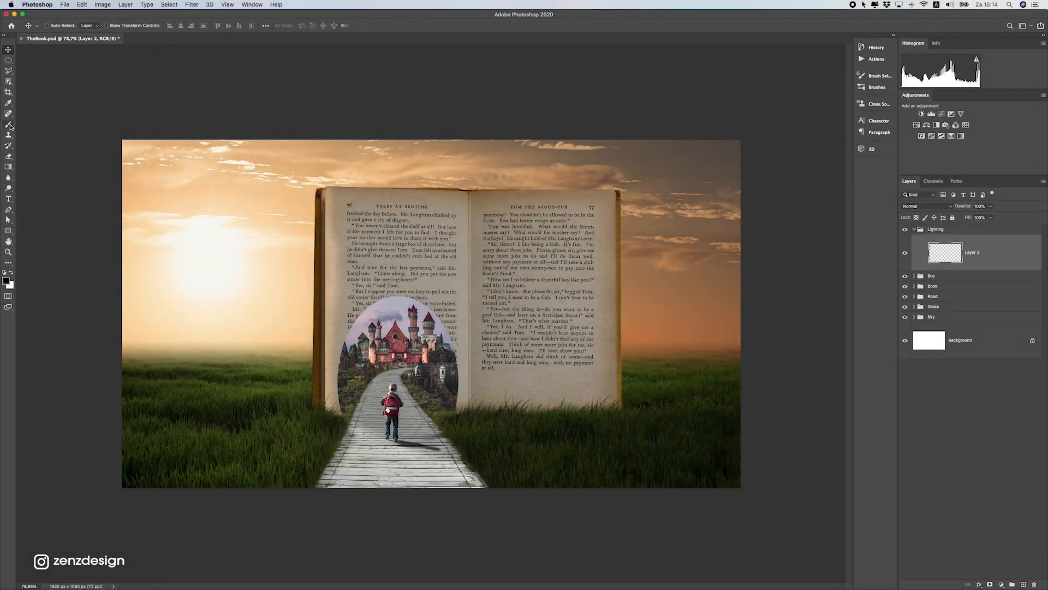
Activate the Brush tool with the Soft Round preset
click(9, 125)
click(54, 25)
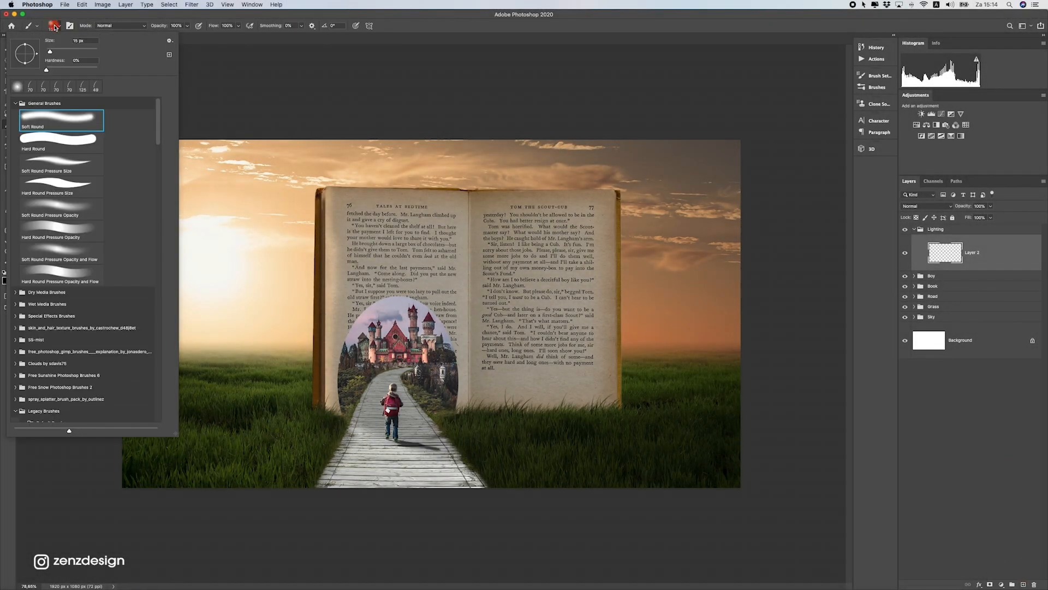
click(43, 117)
key(Return)
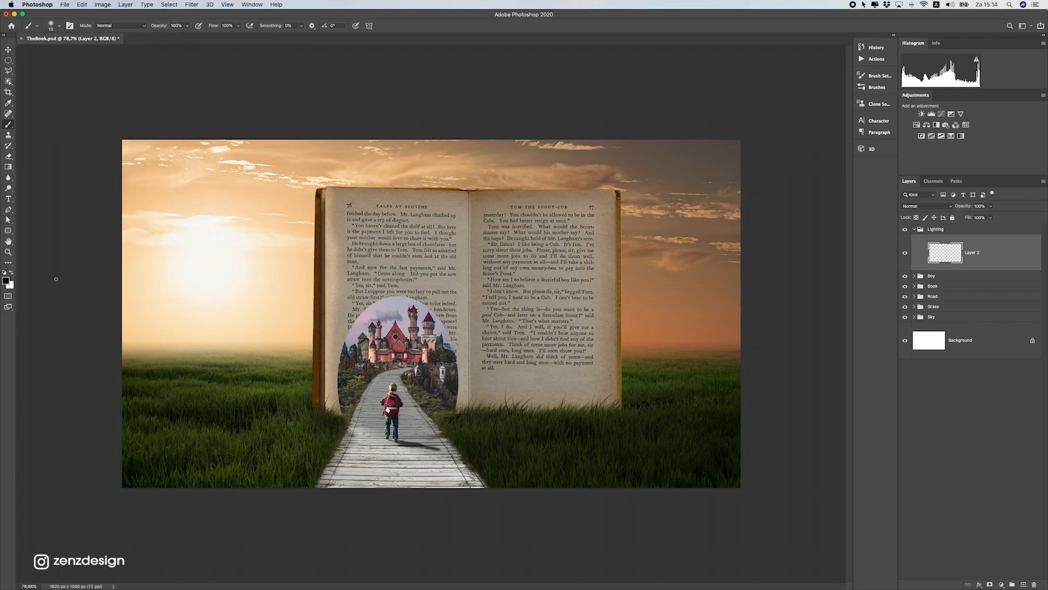
Set the foreground colour to the pale orange ffe3ba, based on the glow around the sun, and return to the Brush tool
click(6, 281)
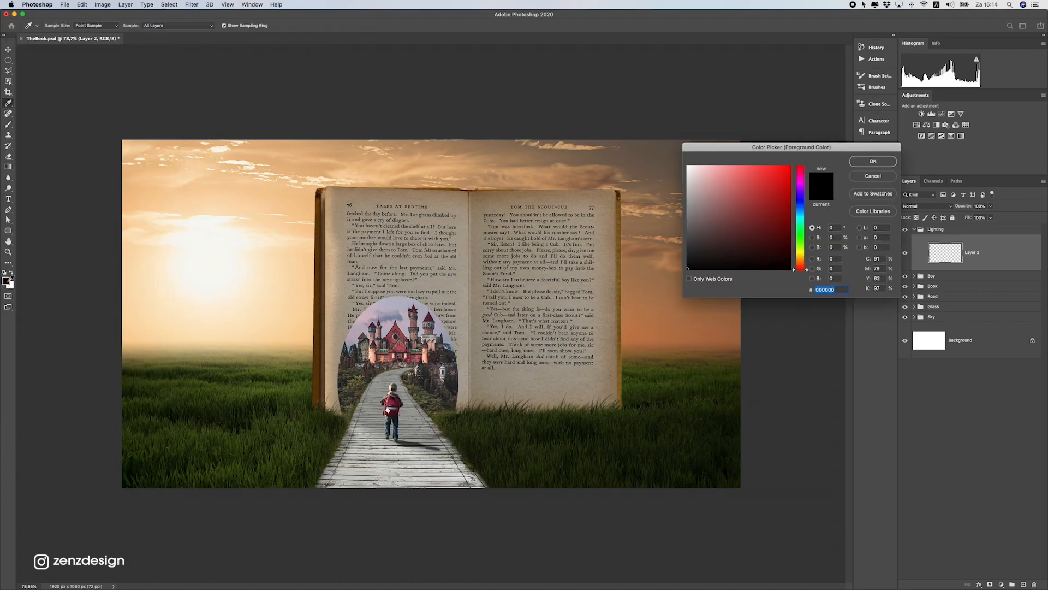
drag(733, 147, 279, 111)
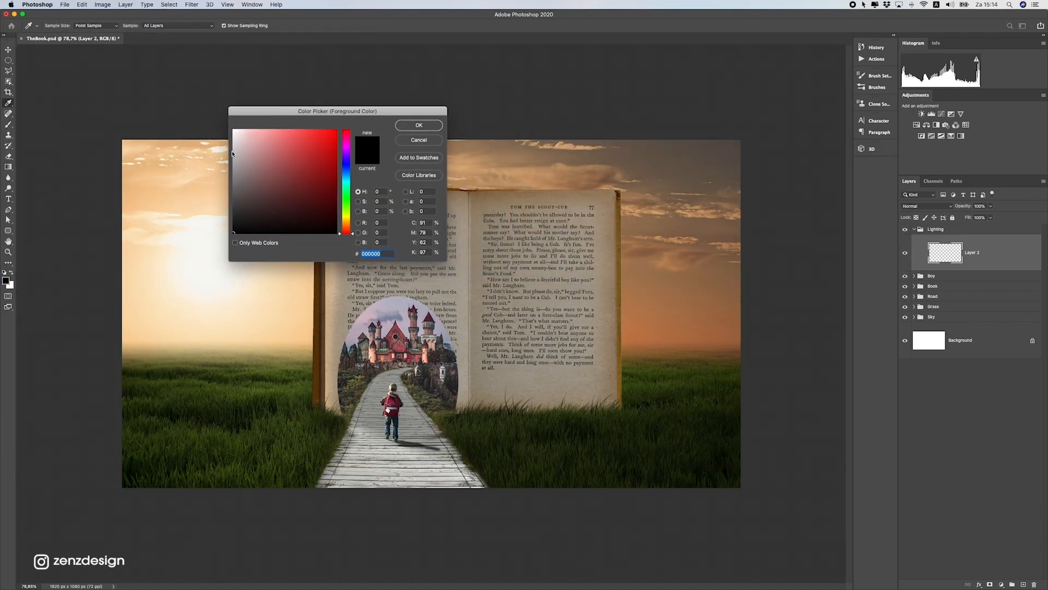
click(153, 230)
drag(206, 199, 200, 211)
click(256, 134)
drag(256, 135, 261, 125)
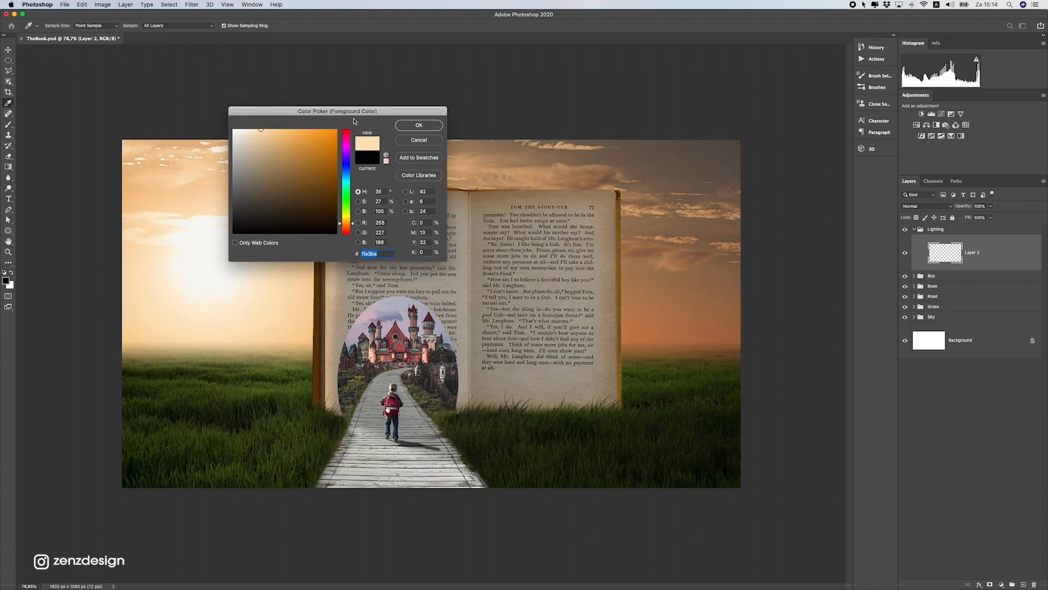
click(418, 126)
key(b)
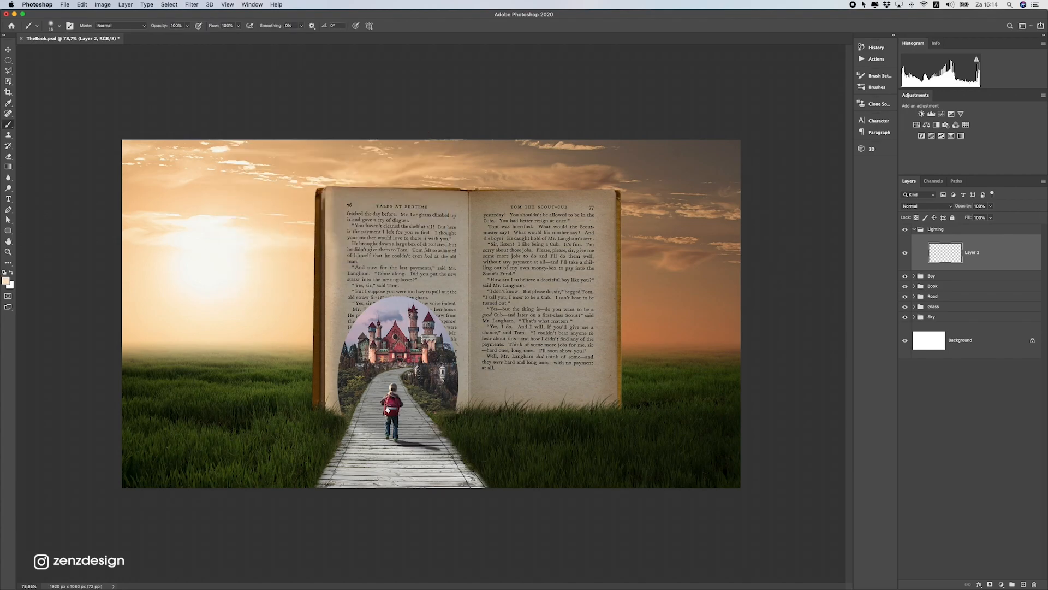
Enlarge the soft brush to 300 px and paint a single spot of light on the book's left page
key(bracketright)
key(bracketright)
key(bracketright)
key(bracketright)
key(bracketright)
key(bracketright)
key(bracketright)
key(bracketright)
key(bracketright)
key(bracketright)
key(bracketright)
key(bracketright)
key(bracketright)
key(bracketright)
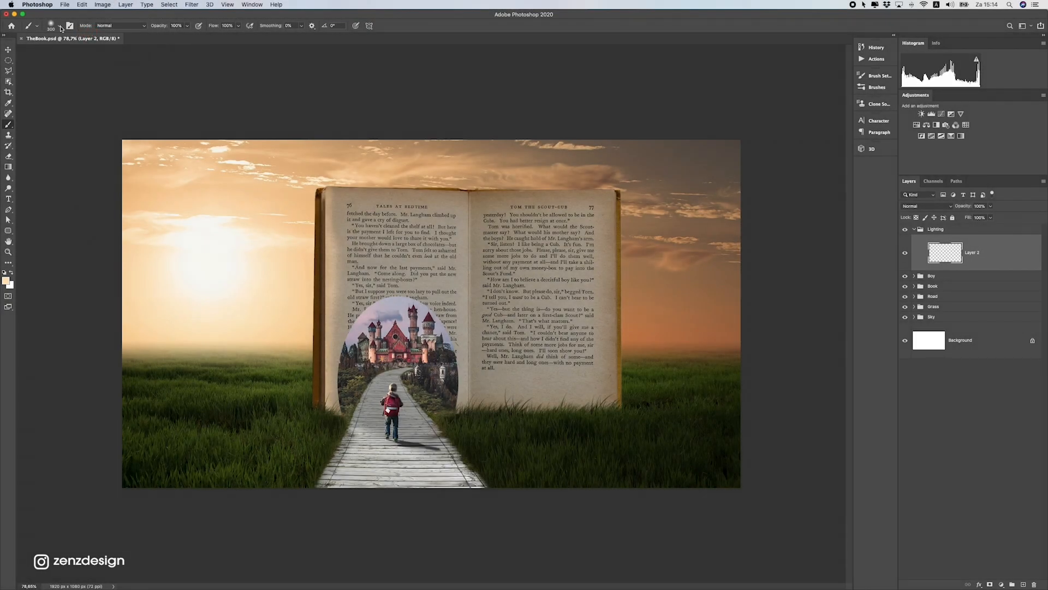
click(53, 26)
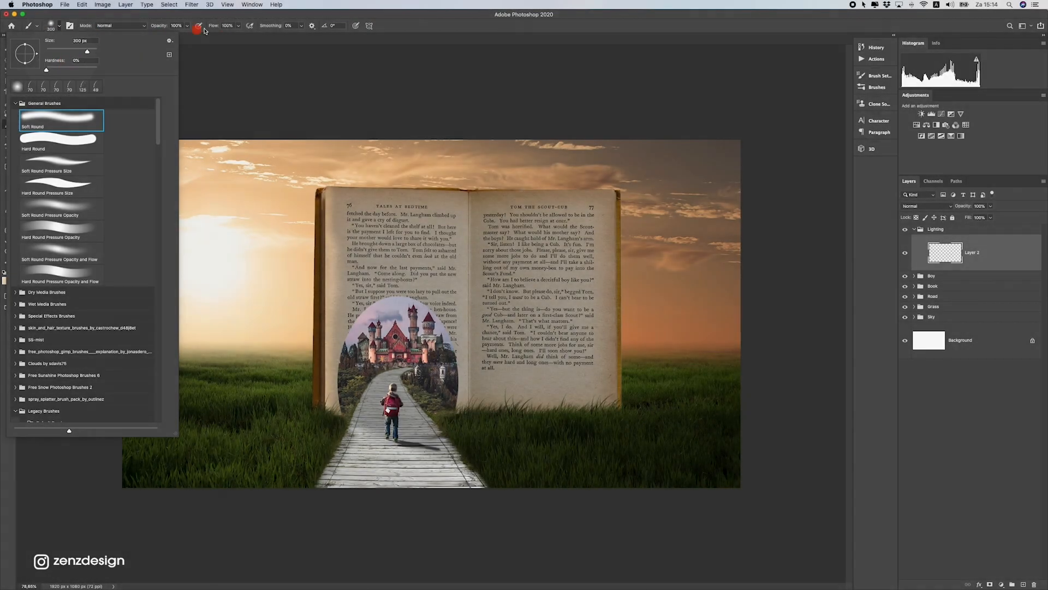
click(260, 53)
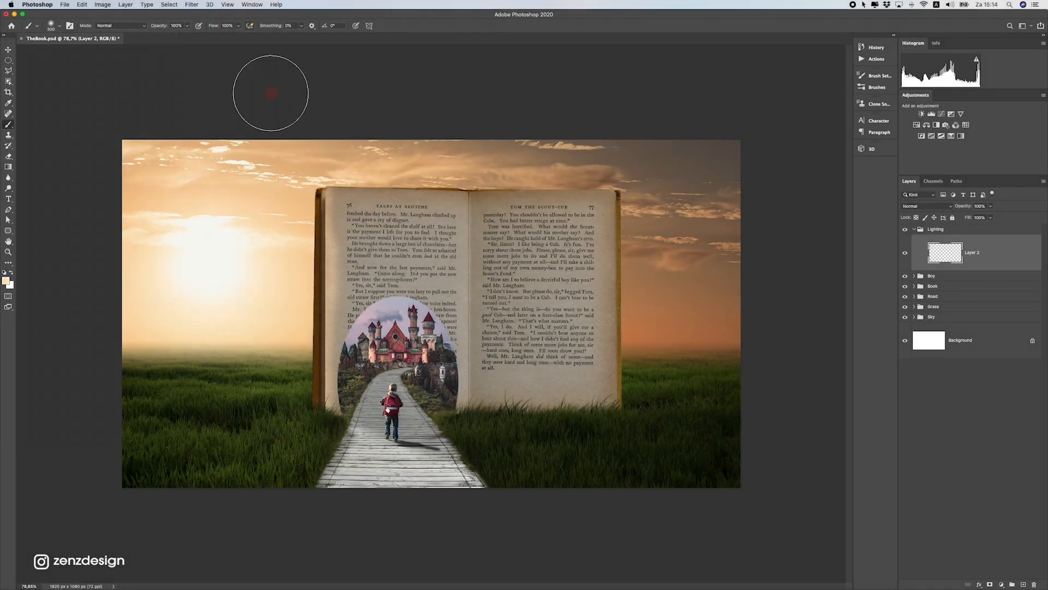
click(372, 290)
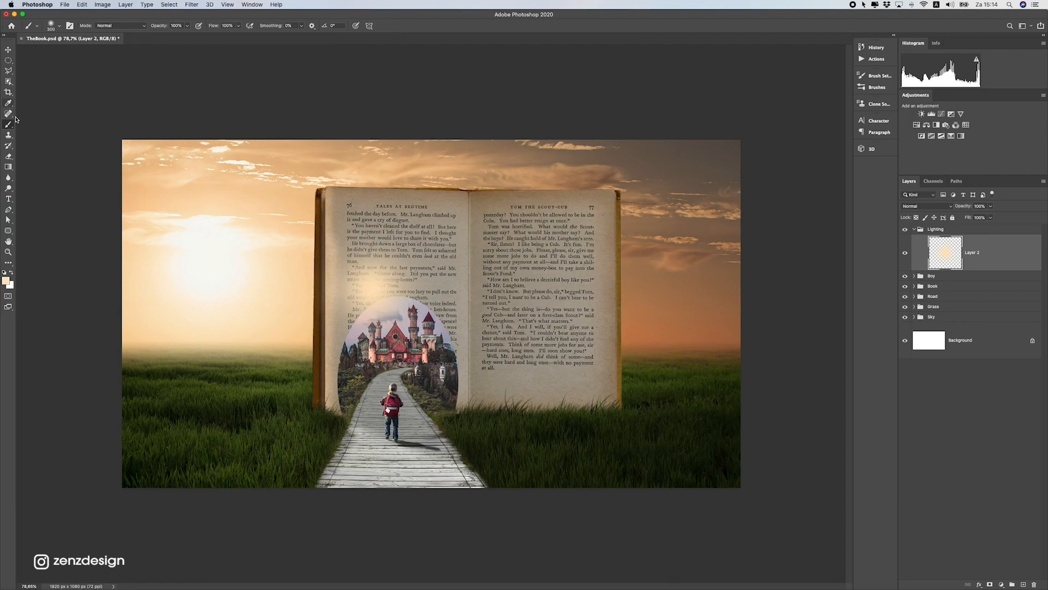
Move the painted light spot beside the book below the sun and scale it to about 320%
click(8, 49)
mouse_move(428, 225)
mouse_down()
mouse_move(442, 285)
mouse_move(494, 226)
mouse_move(448, 224)
mouse_up()
drag(322, 192, 276, 304)
key(ctrl+t)
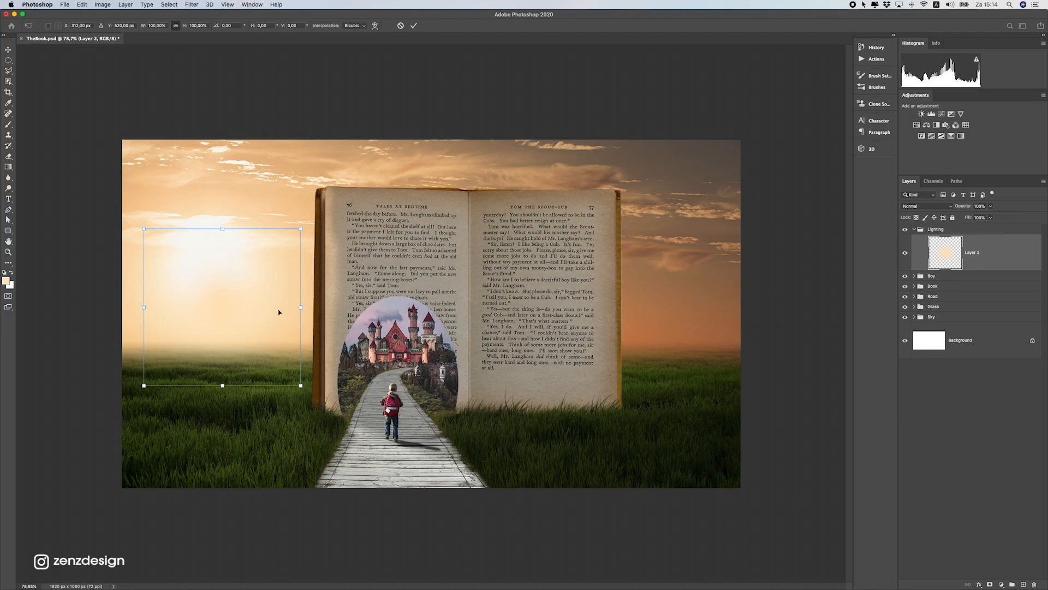
drag(301, 385, 480, 539)
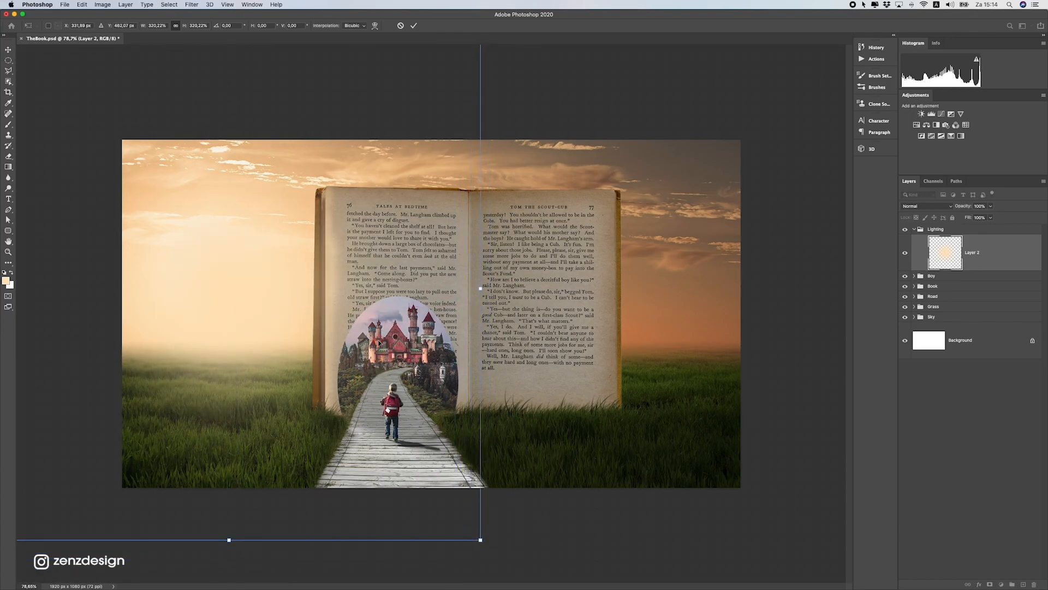
key(Return)
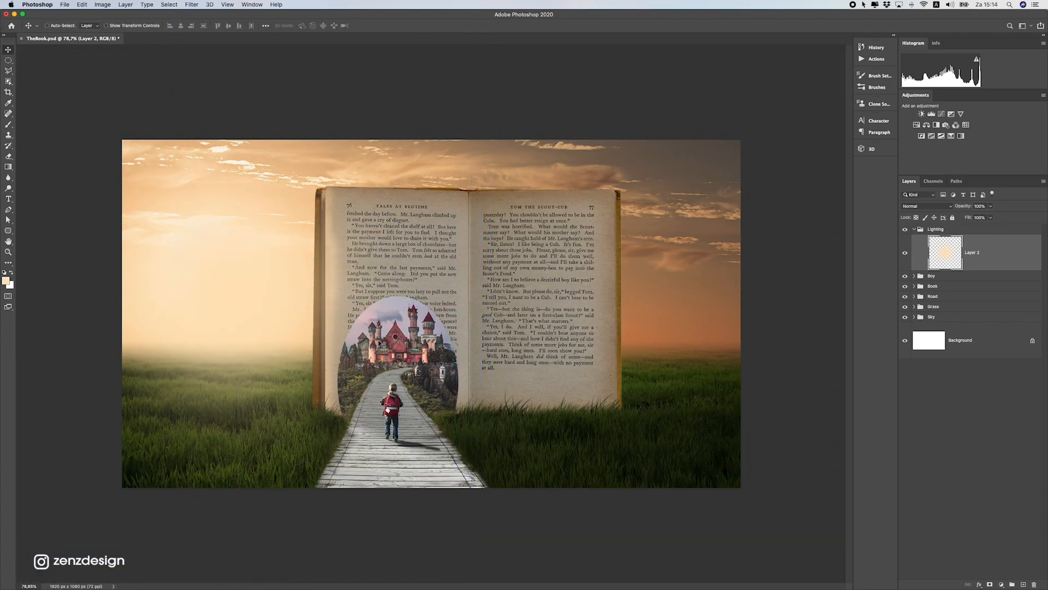
Set the light layer's blend mode to Screen and reposition the glow around the sun
click(914, 205)
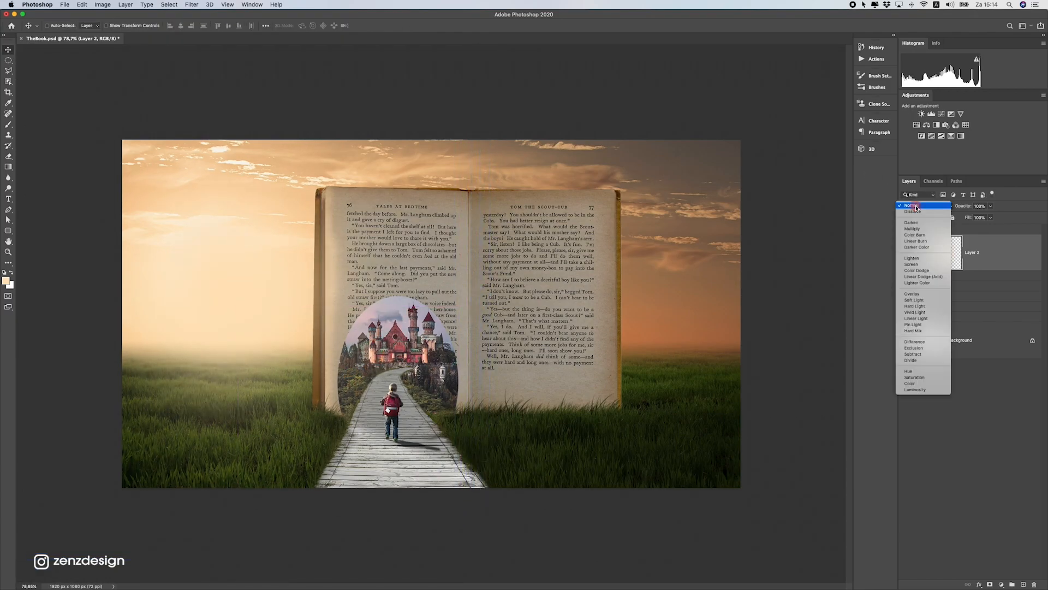
click(910, 264)
drag(252, 309, 344, 328)
scroll(329, 344, down, 10)
scroll(329, 344, up, 8)
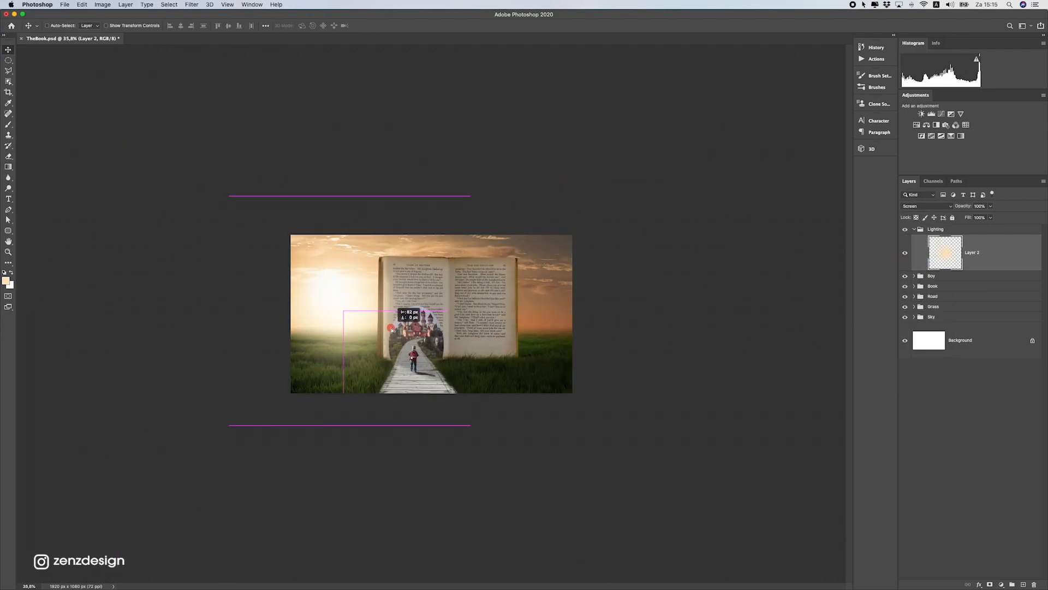
key(super+t)
key(Return)
drag(344, 297, 406, 328)
scroll(334, 301, up, 2)
scroll(333, 313, down, 6)
scroll(332, 313, up, 6)
Duplicate the Screen glow layer and shift the copy slightly toward the book to strengthen the sunlight
key(super+j)
scroll(368, 312, down, 5)
scroll(369, 312, up, 5)
scroll(339, 355, up, 6)
drag(260, 376, 312, 358)
scroll(281, 349, down, 7)
scroll(282, 349, up, 2)
scroll(305, 369, down, 5)
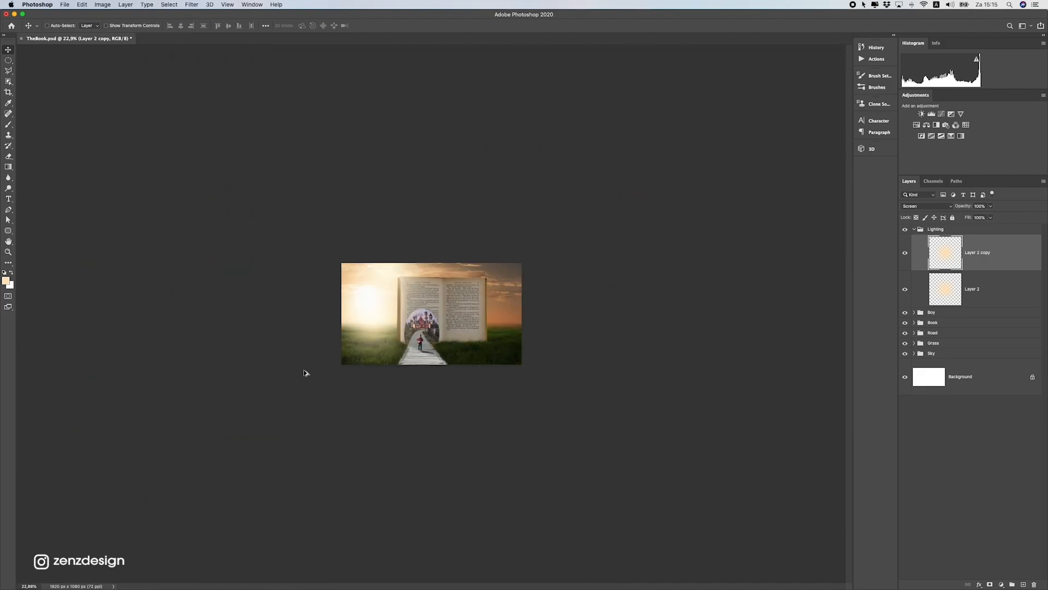
Toggle the duplicated glow layer's visibility to compare the image with and without it
scroll(304, 376, up, 4)
click(904, 253)
click(905, 253)
click(904, 253)
click(903, 255)
scroll(395, 326, down, 2)
scroll(395, 330, up, 3)
Shift the original glow on Layer 2 slightly to the left
click(992, 296)
drag(511, 240, 485, 244)
scroll(345, 324, down, 2)
scroll(345, 324, up, 2)
scroll(345, 323, up, 3)
scroll(370, 339, down, 4)
scroll(370, 338, up, 3)
scroll(330, 363, down, 3)
scroll(330, 326, up, 4)
scroll(329, 325, down, 1)
scroll(478, 349, down, 2)
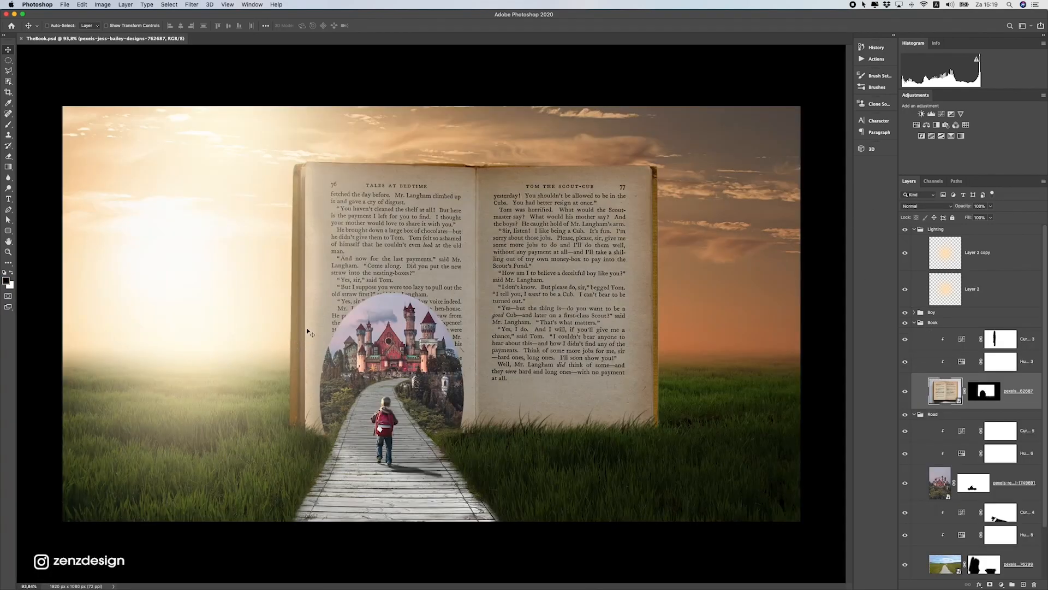
Create an empty layer and place it directly below the book image in the Book group
scroll(333, 352, up, 5)
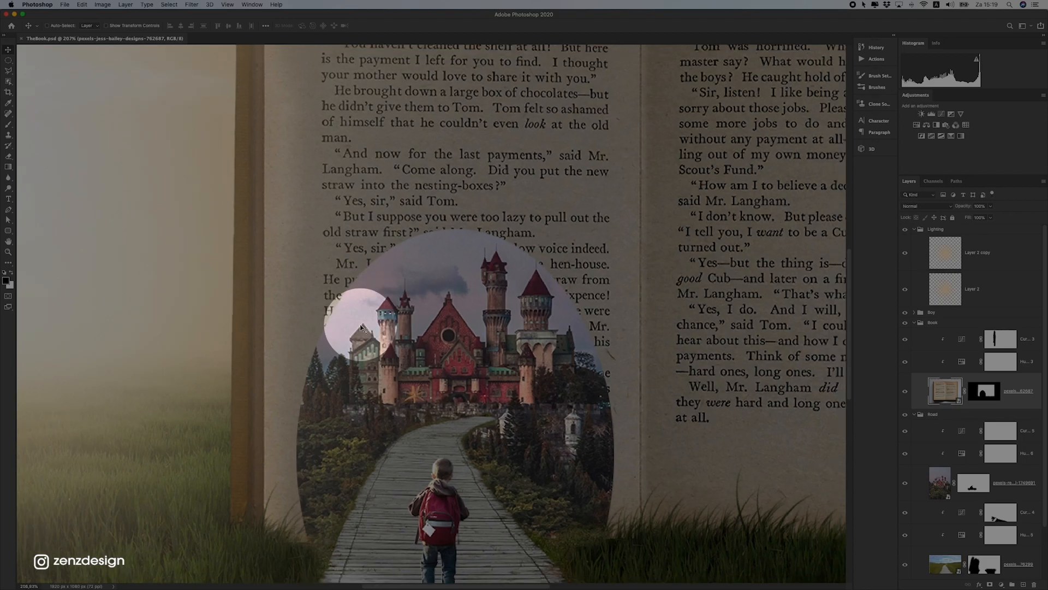
key(super+1)
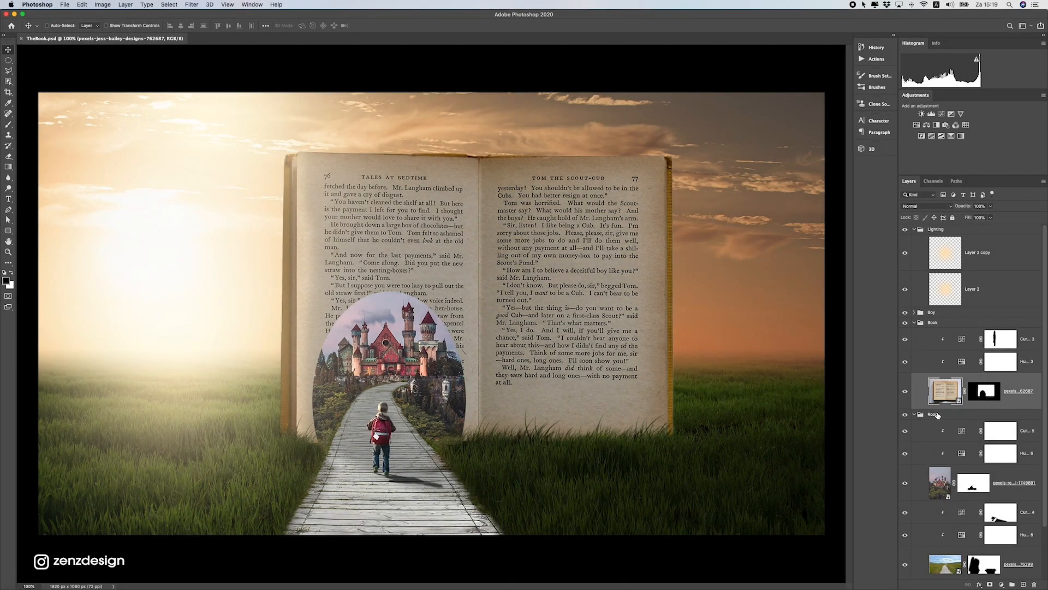
click(935, 415)
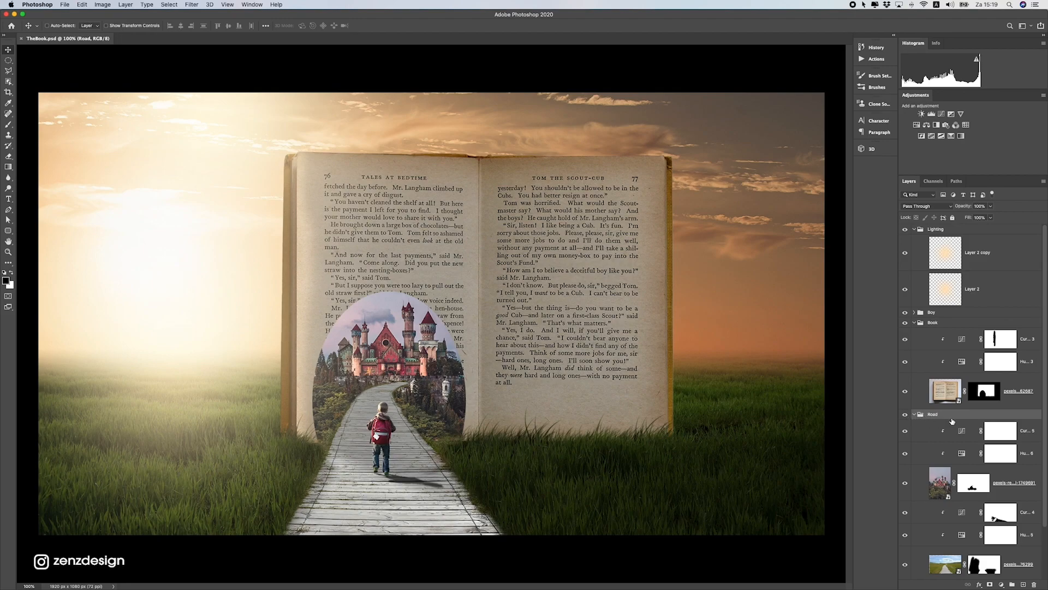
click(1024, 585)
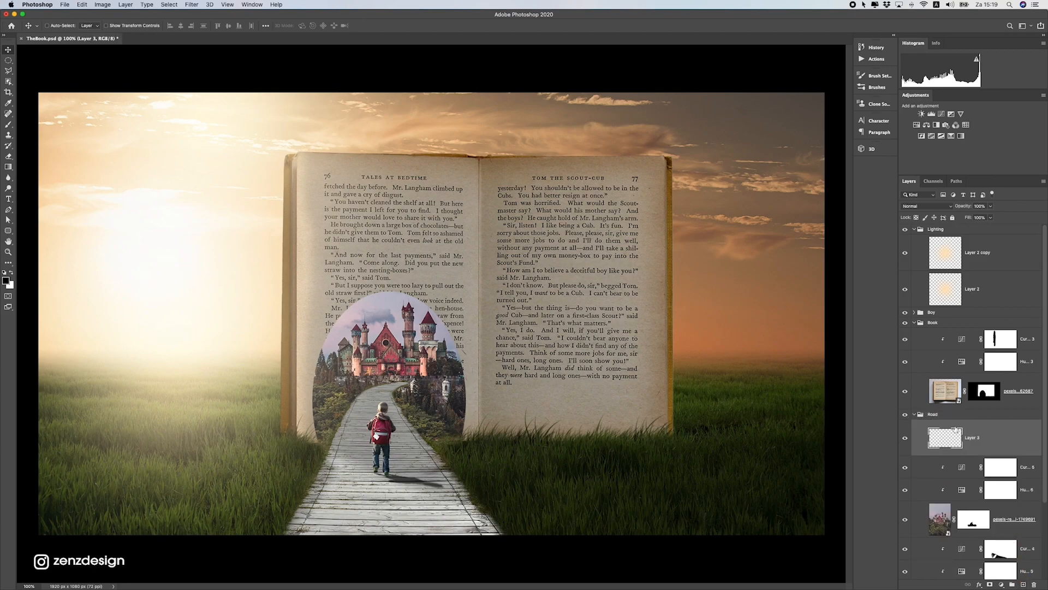
drag(981, 444, 972, 409)
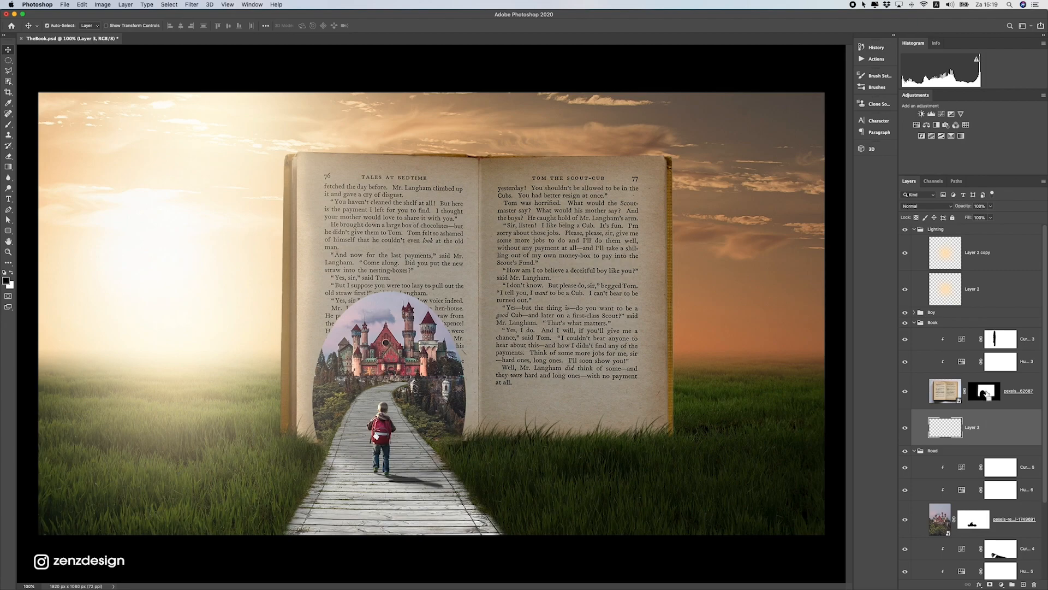
Load the book's layer mask as a selection and expand it by 20 pixels
super+click(986, 391)
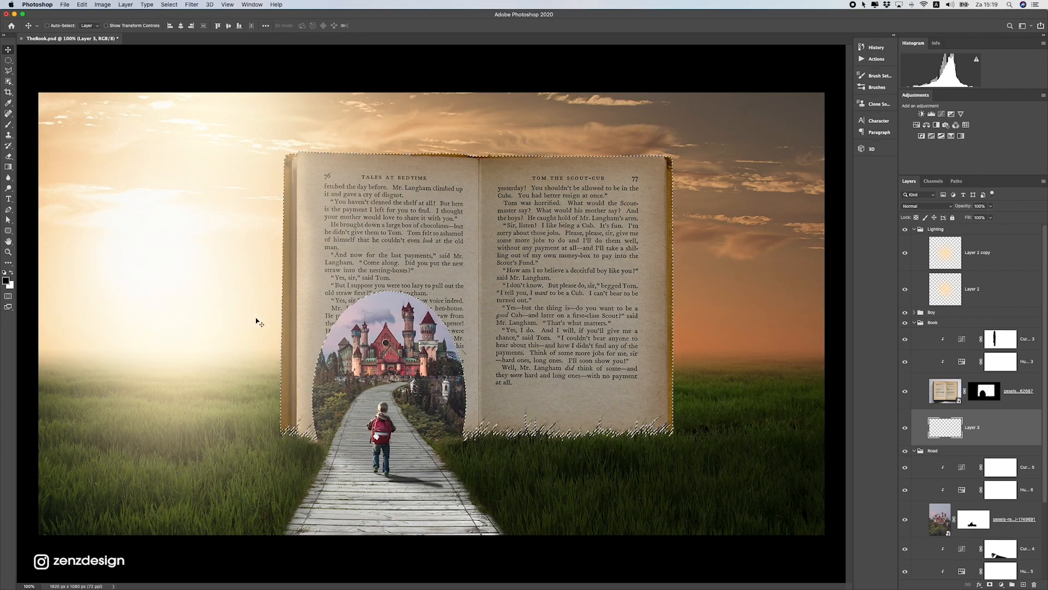
scroll(332, 349, up, 3)
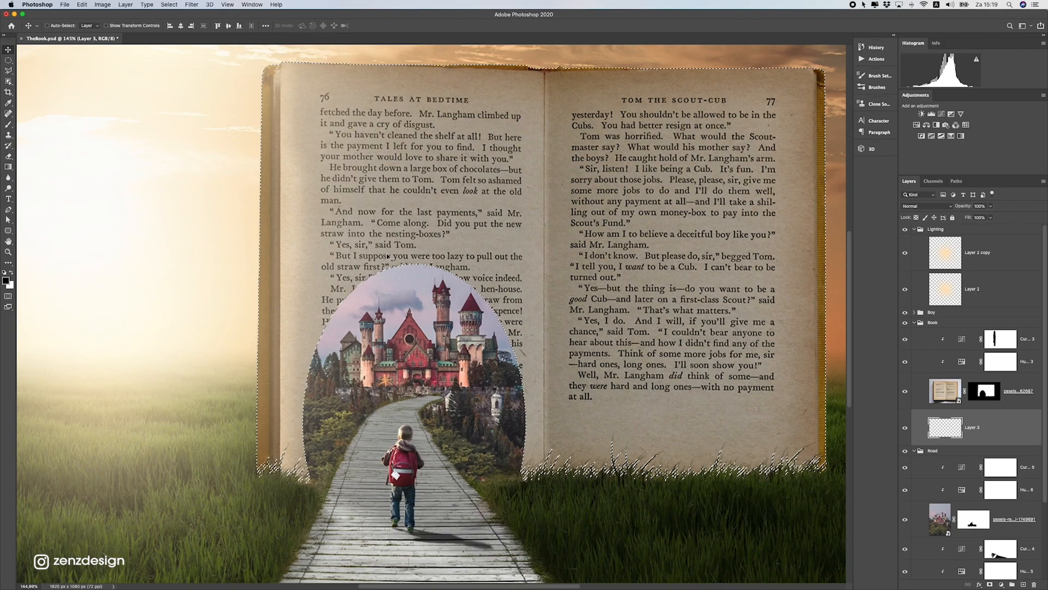
click(168, 4)
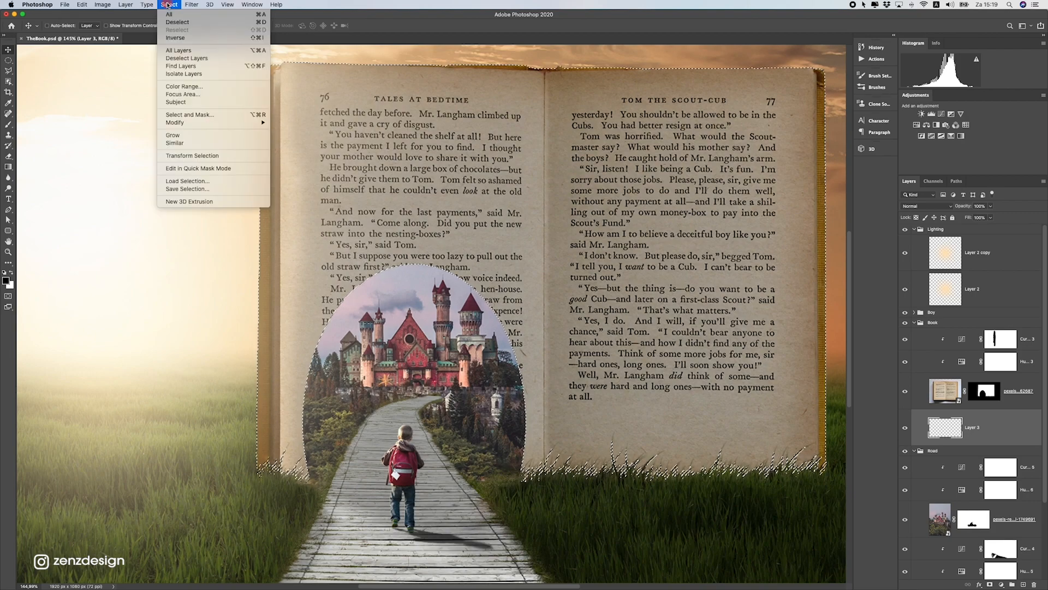
mouse_move(180, 122)
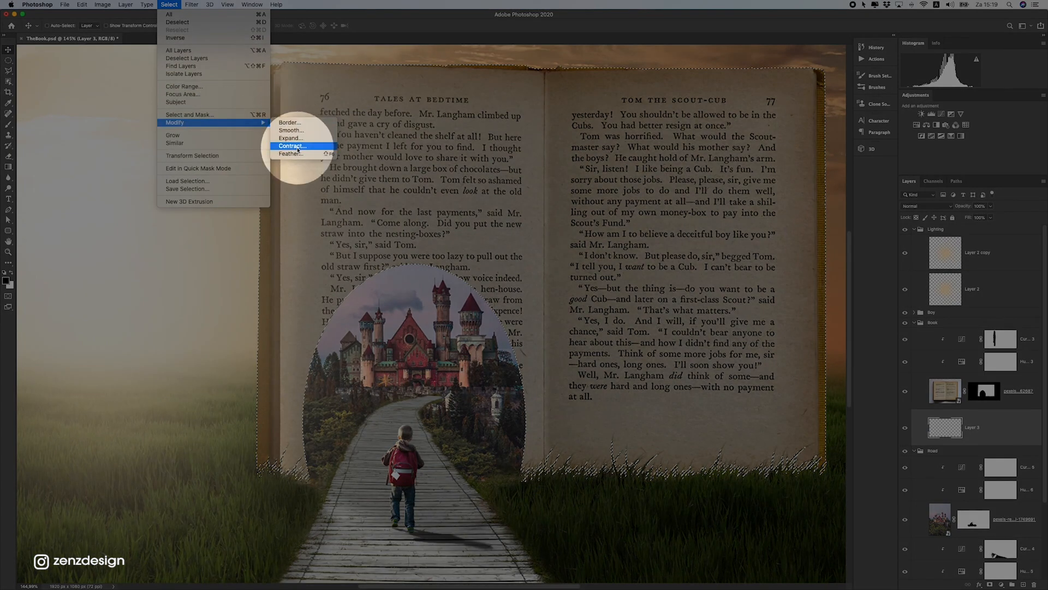
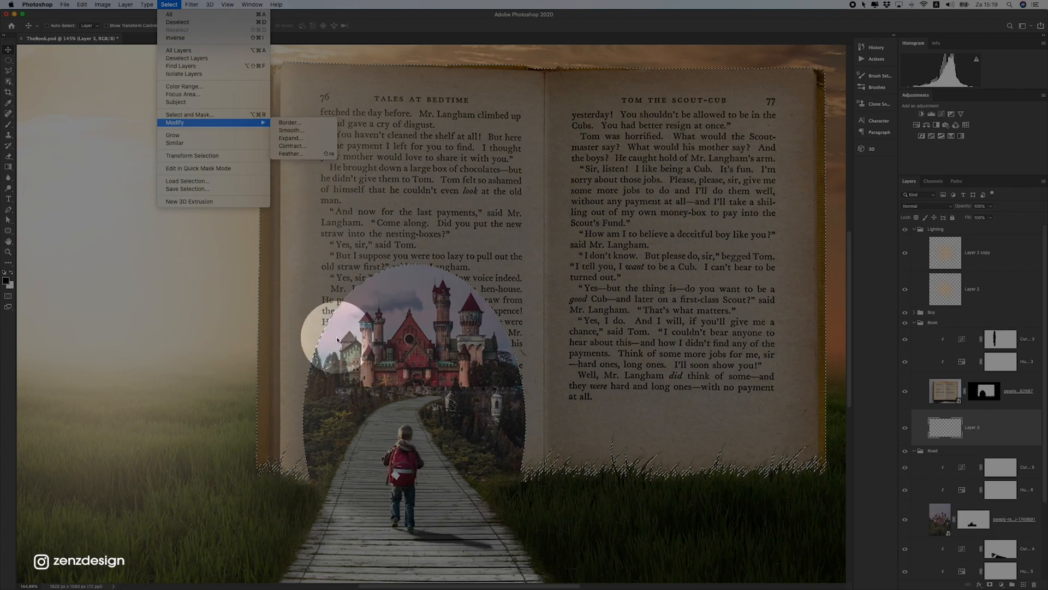
click(285, 138)
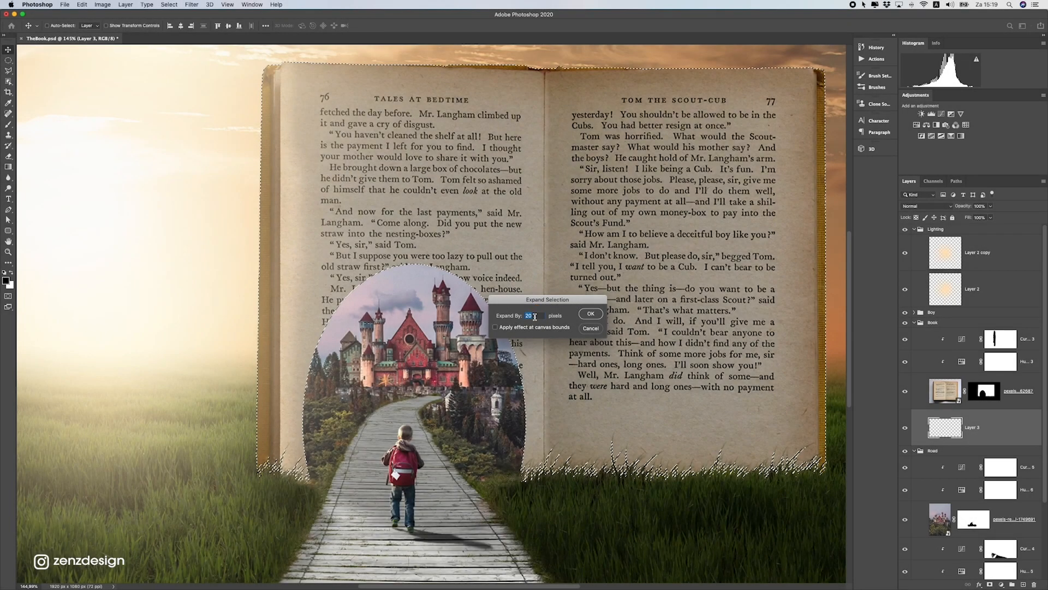
drag(530, 299, 527, 230)
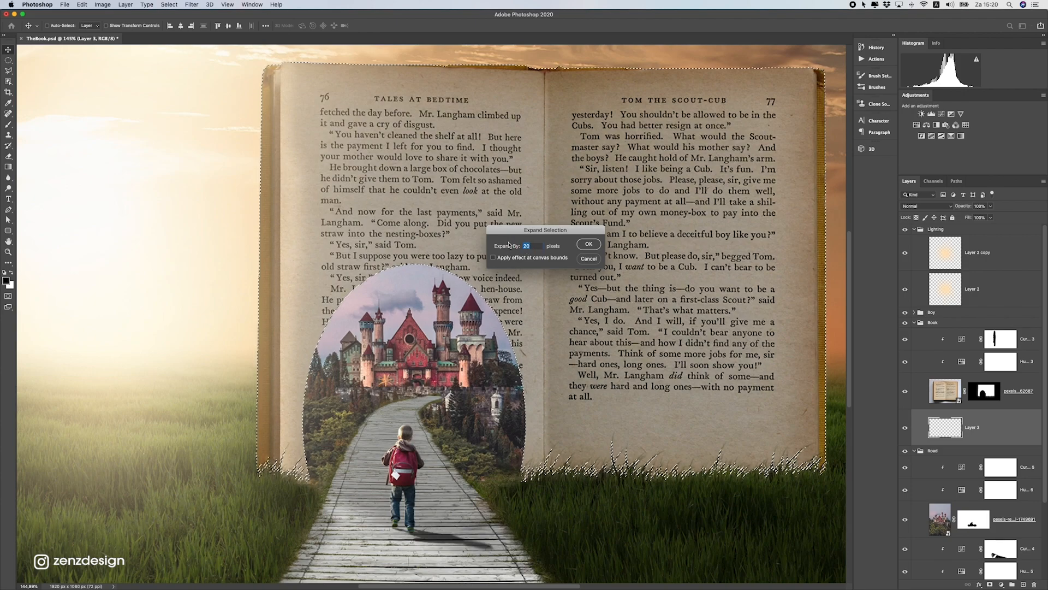
click(589, 245)
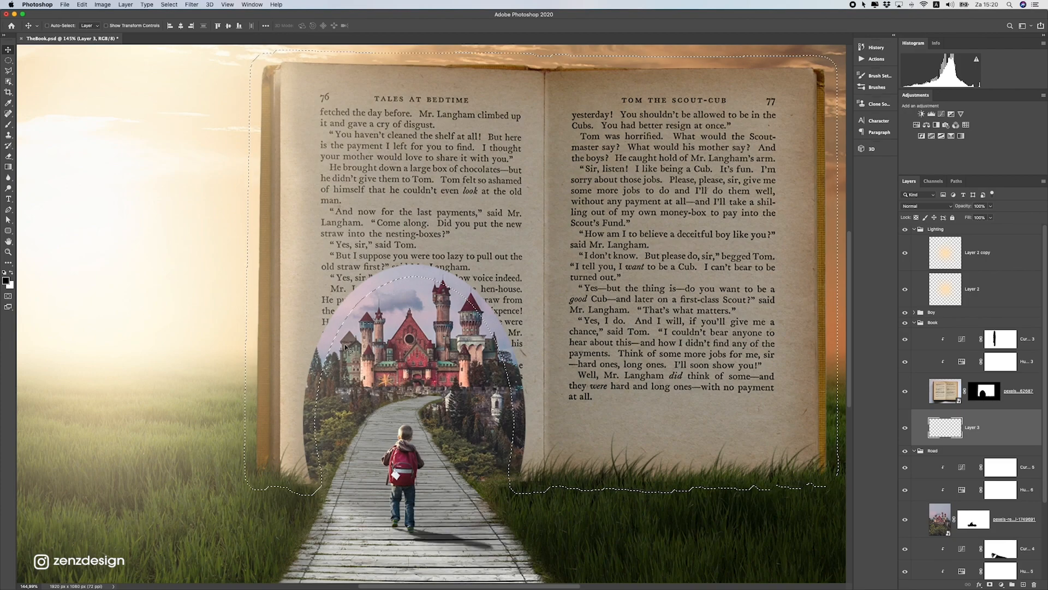
Paint a solid black band around the castle opening on Layer 3 within the expanded selection, and clear the selection
click(9, 124)
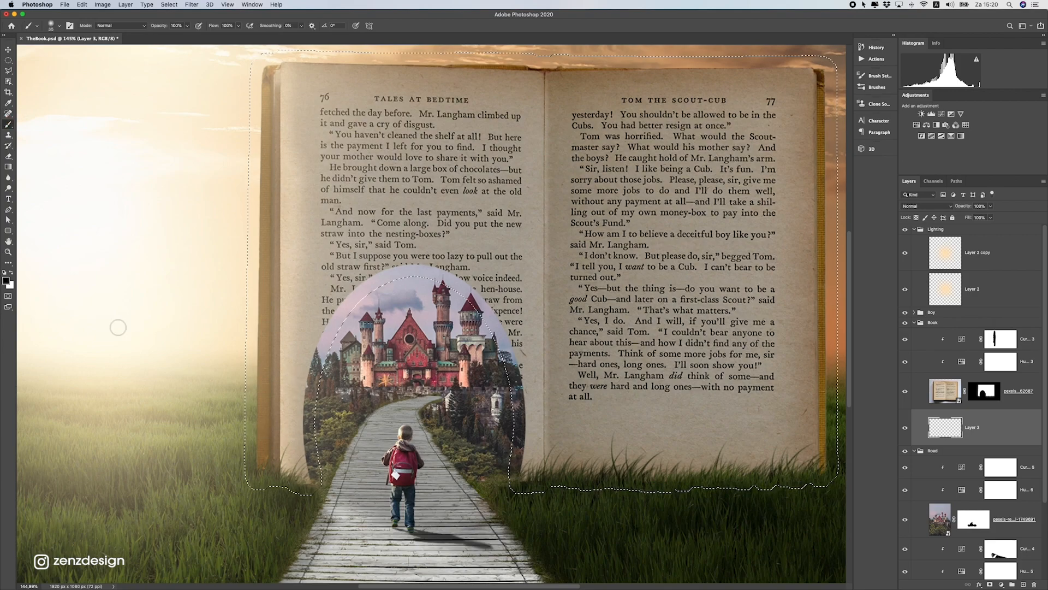
click(52, 26)
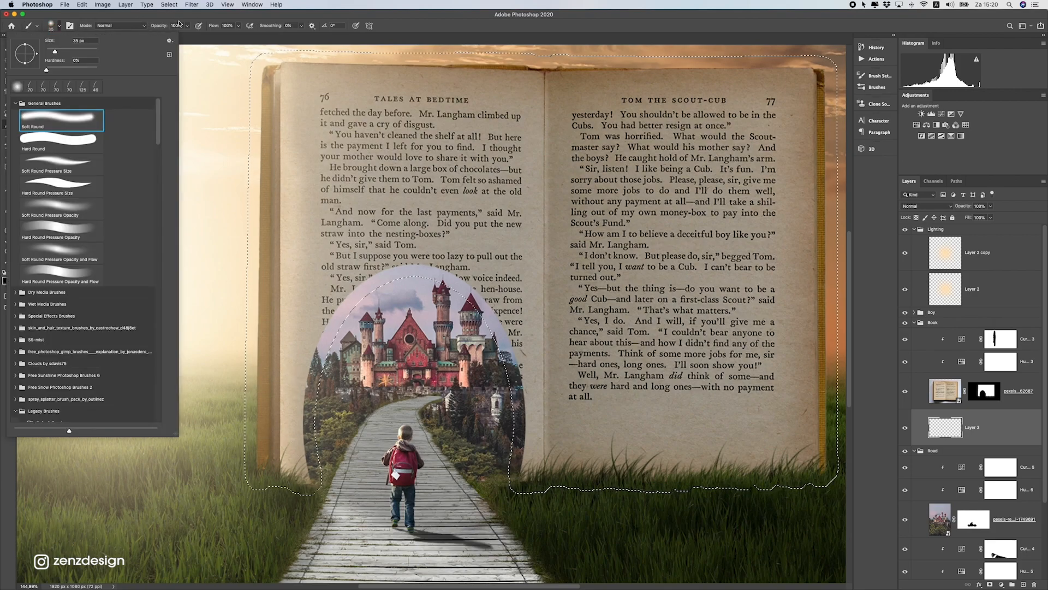
click(232, 20)
mouse_move(309, 445)
mouse_down()
mouse_move(310, 467)
mouse_move(312, 389)
mouse_move(311, 443)
mouse_move(331, 324)
mouse_move(363, 297)
mouse_up()
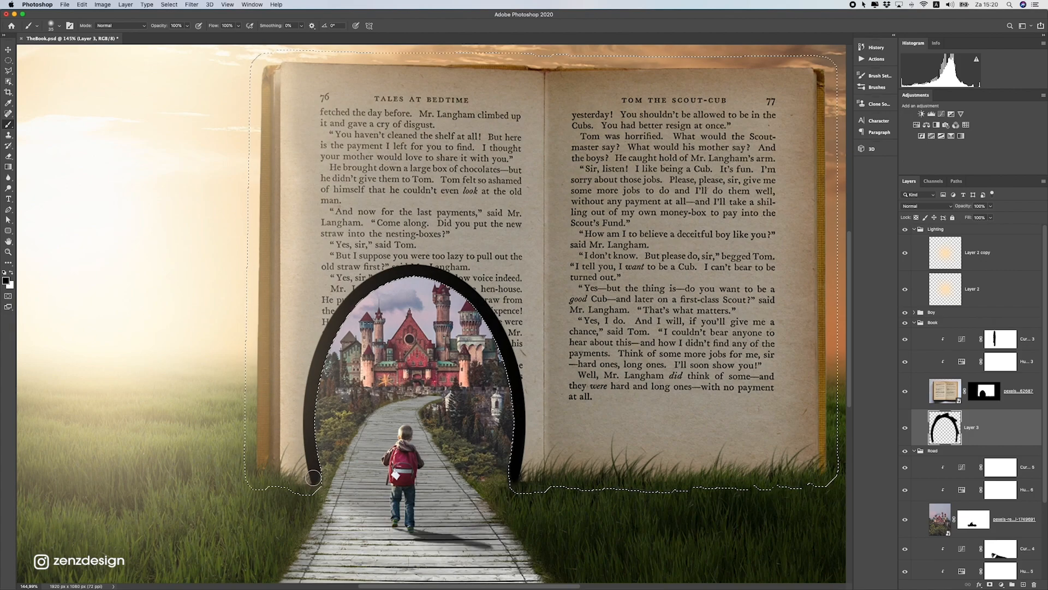
click(53, 25)
click(311, 480)
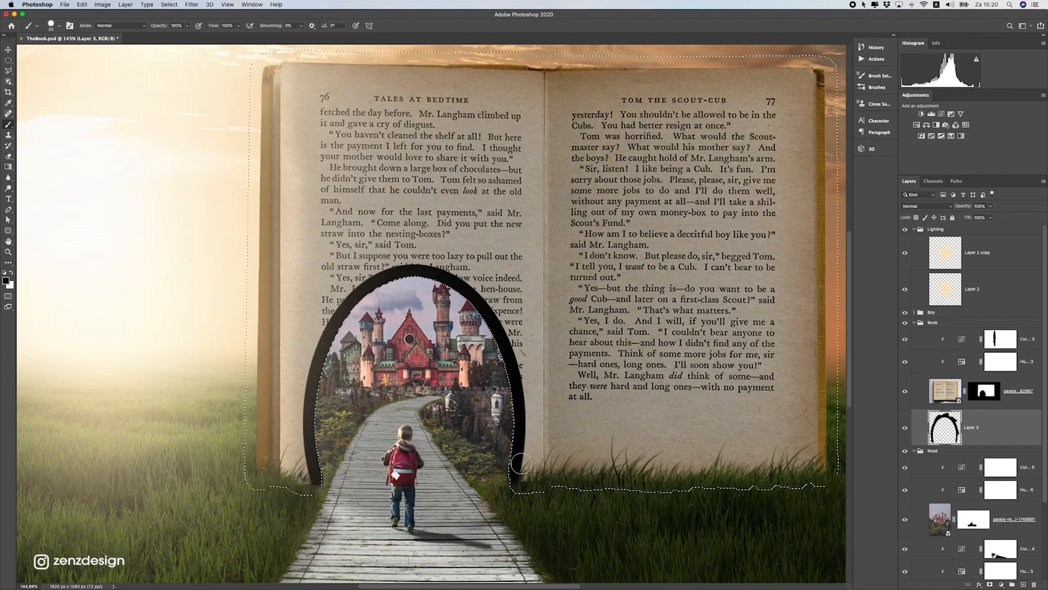
click(8, 60)
right_click(311, 169)
click(315, 168)
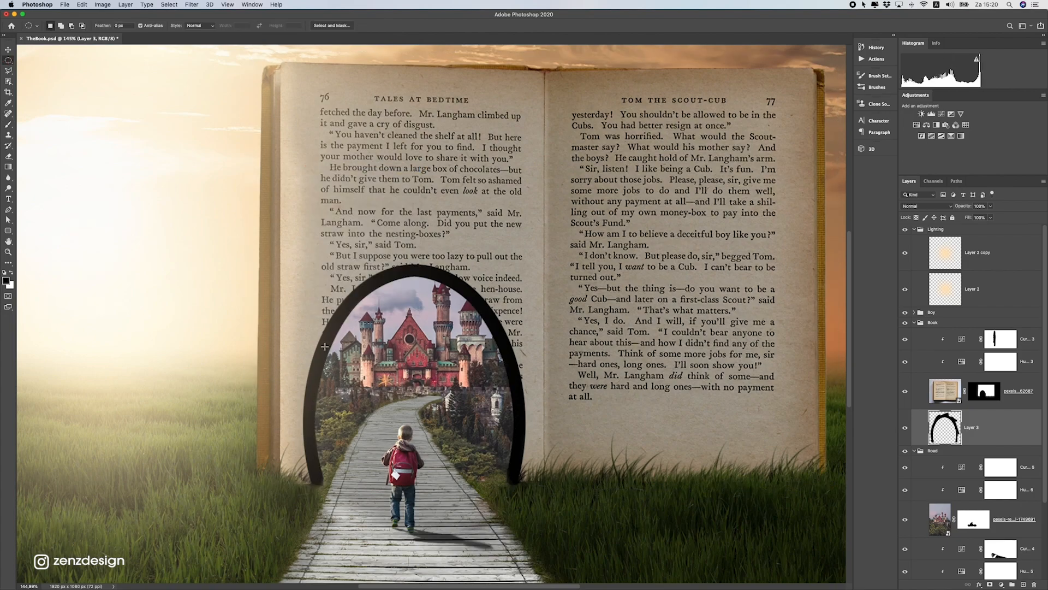
Enlarge the black arch on Layer 3 to about 107% with Free Transform
scroll(323, 351, down, 5)
scroll(322, 352, up, 5)
click(8, 49)
drag(514, 320, 494, 299)
key(ctrl+t)
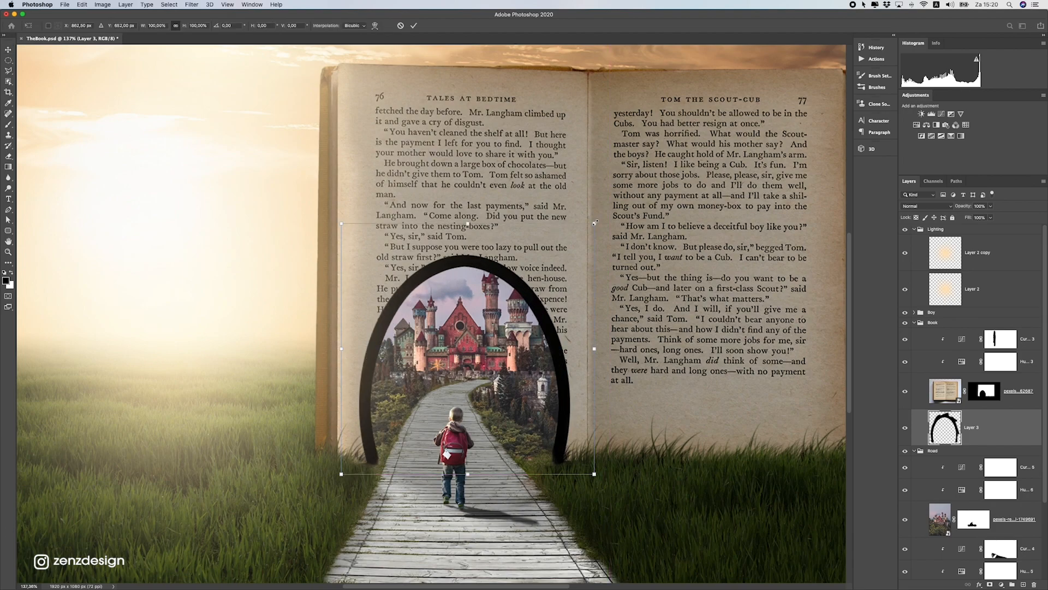
drag(595, 222, 603, 215)
drag(507, 268, 507, 276)
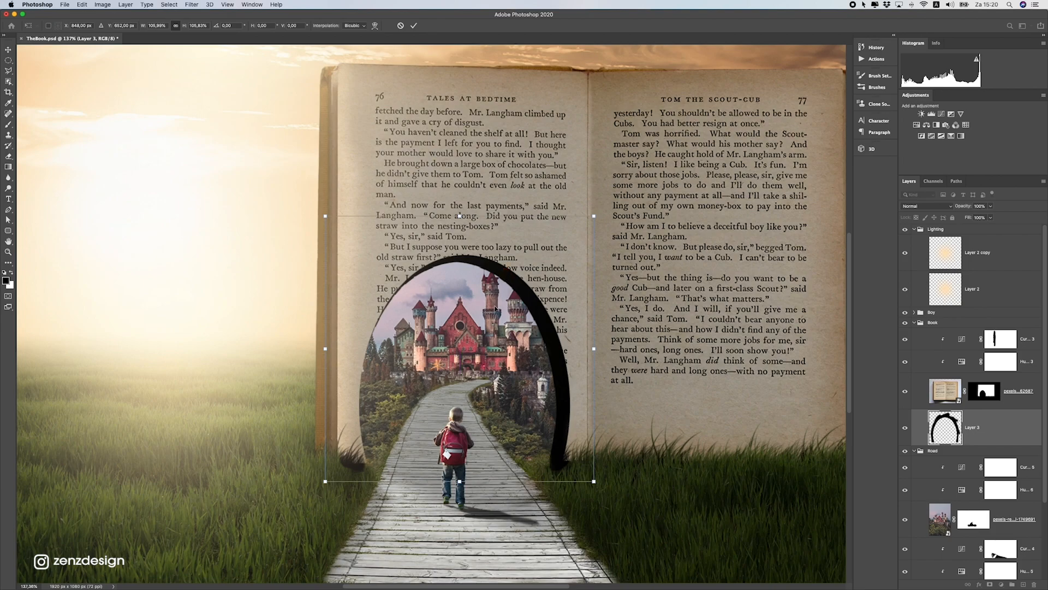
Shift the enlarged arch to the right so its thickness shows along the opening's left inner edge, and apply the transform
scroll(493, 307, down, 10)
scroll(494, 306, up, 10)
drag(354, 361, 431, 342)
scroll(370, 361, down, 8)
scroll(370, 361, up, 2)
scroll(408, 349, down, 5)
scroll(416, 362, up, 3)
scroll(416, 362, up, 2)
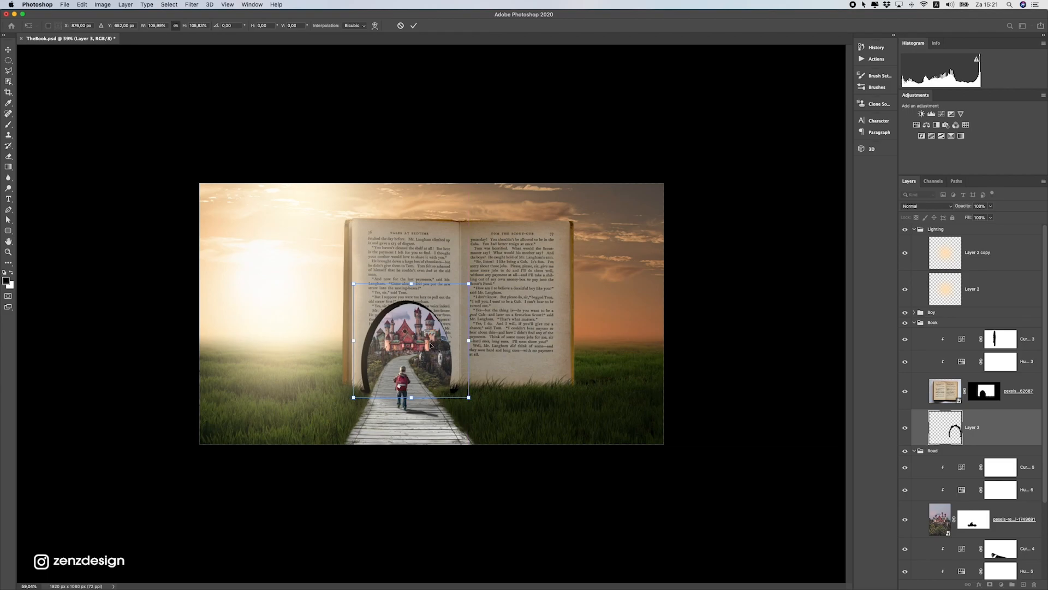
scroll(431, 342, up, 3)
key(Return)
scroll(386, 332, up, 4)
scroll(386, 330, down, 4)
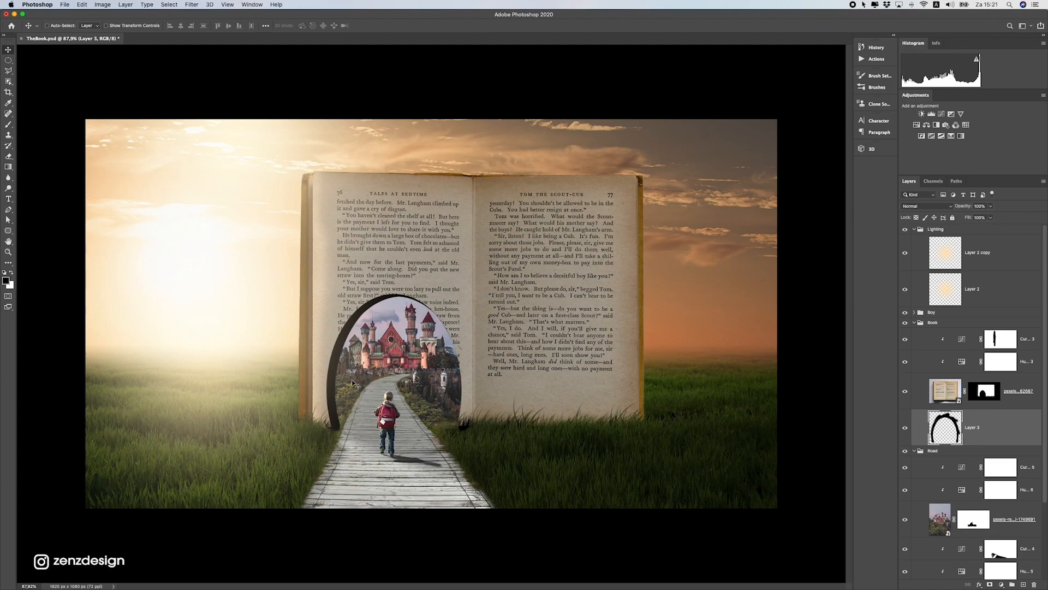
scroll(353, 382, down, 1)
scroll(333, 394, up, 2)
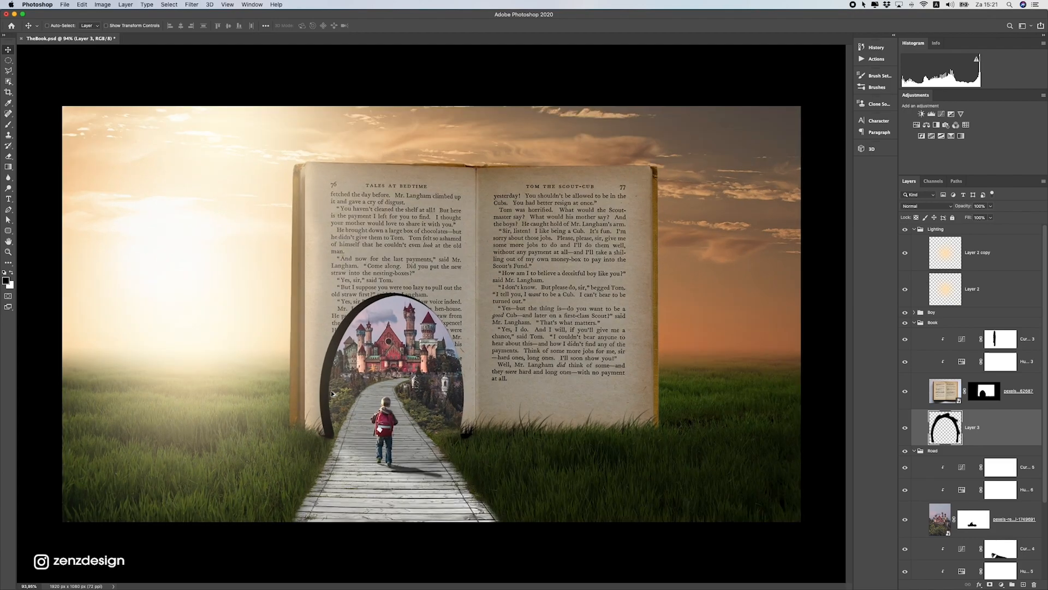
Erase the stray black remnants of the arch around the lower ends of the castle opening
scroll(367, 440, up, 6)
click(8, 157)
mouse_move(280, 352)
mouse_down()
mouse_move(296, 354)
mouse_move(304, 404)
mouse_move(360, 403)
mouse_move(307, 399)
mouse_move(386, 390)
mouse_up()
key(super+z)
mouse_move(267, 388)
mouse_down()
mouse_move(281, 406)
mouse_move(294, 403)
mouse_move(273, 288)
mouse_up()
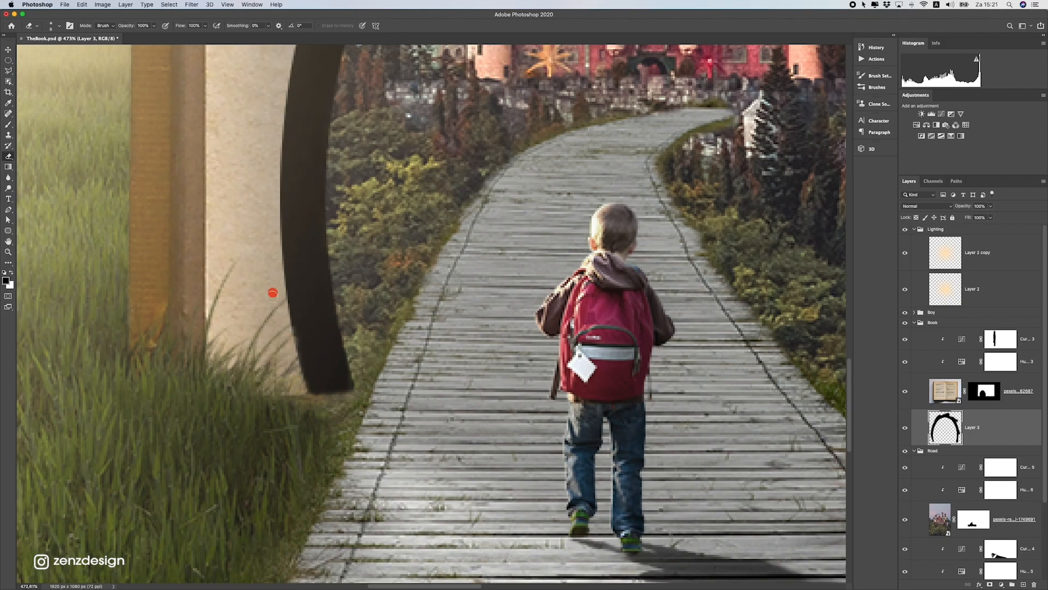
drag(619, 342, 223, 341)
mouse_move(656, 376)
mouse_down()
mouse_move(600, 402)
mouse_move(639, 344)
mouse_up()
scroll(649, 263, down, 10)
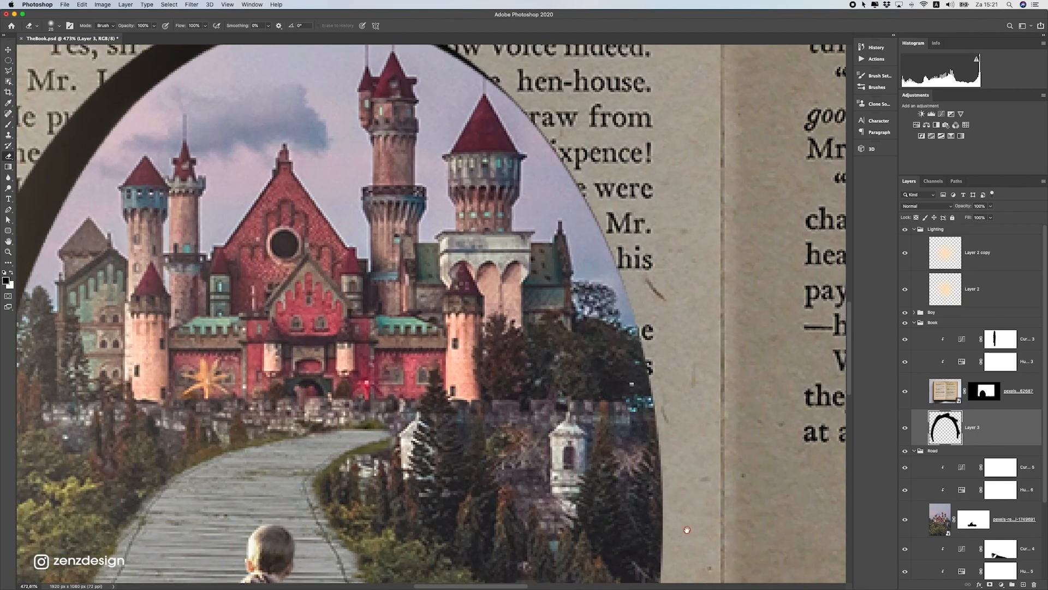
scroll(407, 348, up, 10)
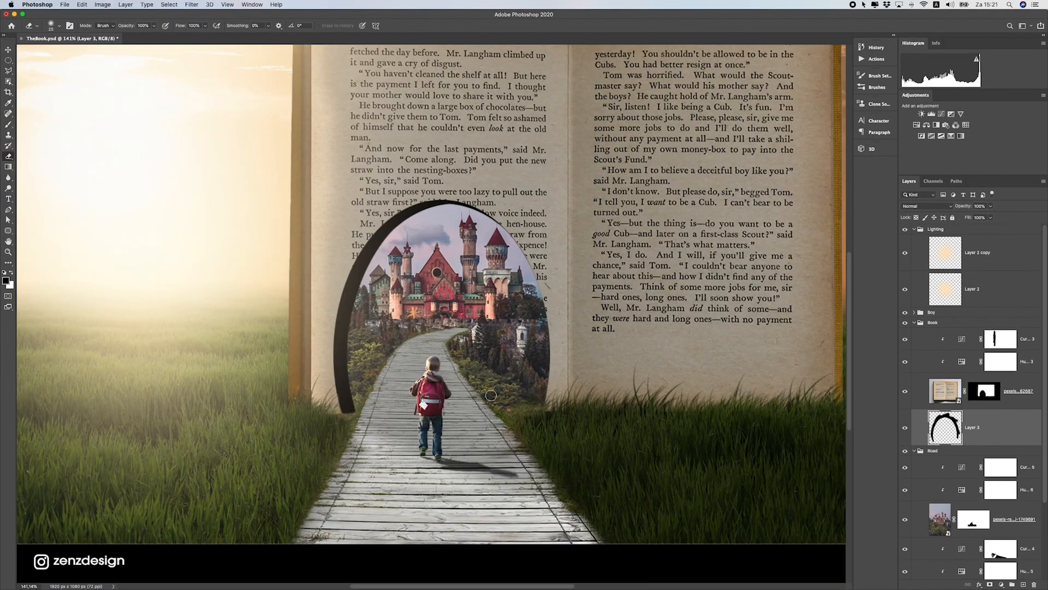
Add a Color Overlay to the arch on Layer 3 in dark brown 1d1913, with Normal blending at 100% opacity
double_click(992, 419)
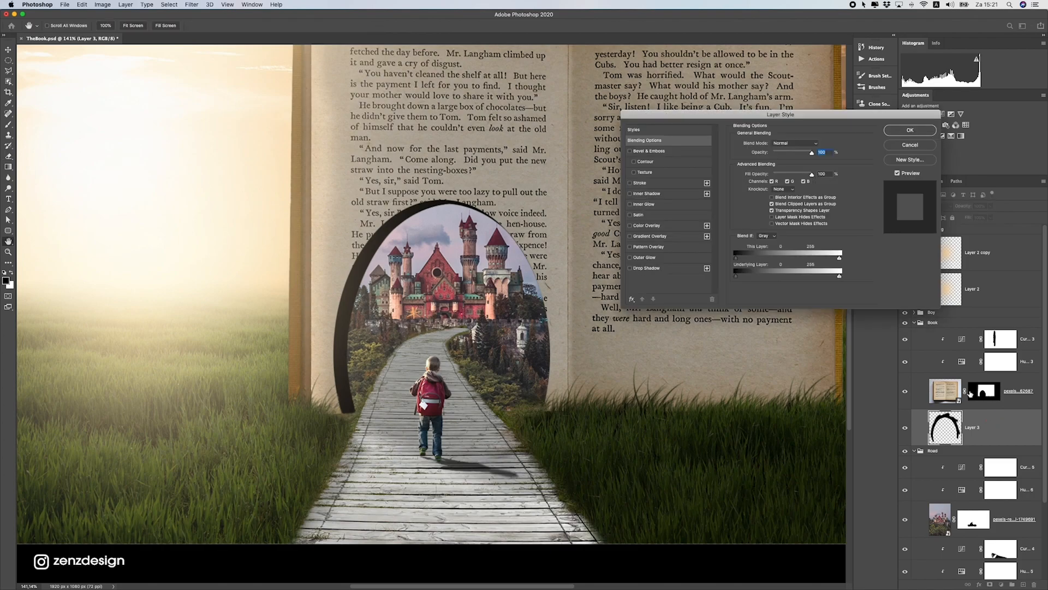
click(650, 225)
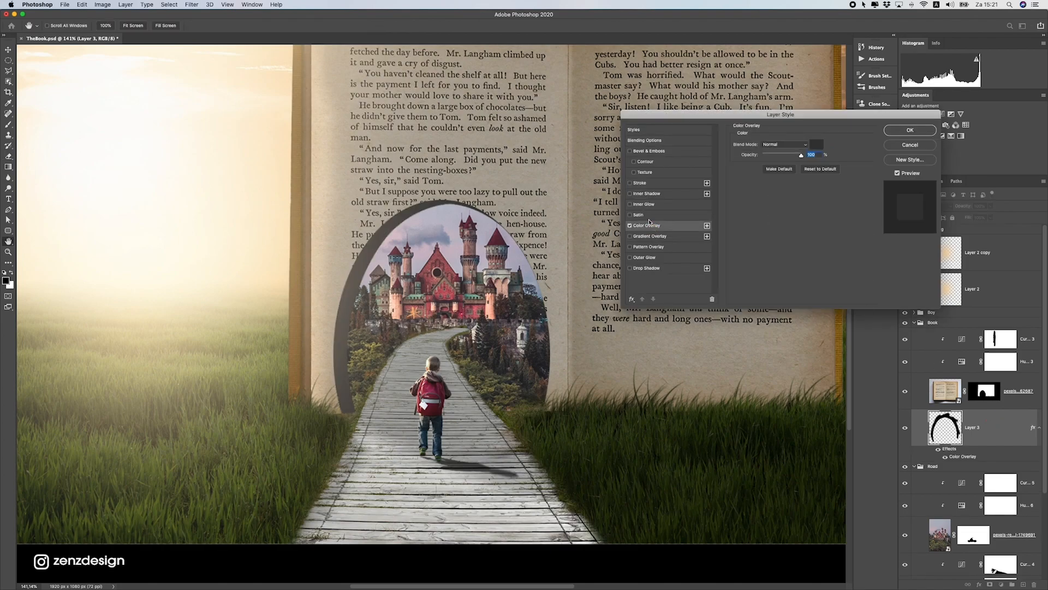
click(820, 146)
click(311, 325)
mouse_move(301, 201)
mouse_down()
mouse_move(273, 216)
mouse_move(280, 224)
mouse_move(297, 206)
mouse_move(299, 224)
mouse_move(241, 221)
mouse_move(268, 222)
mouse_up()
scroll(315, 365, down, 5)
scroll(315, 366, down, 2)
scroll(315, 365, up, 3)
scroll(341, 381, up, 5)
scroll(340, 381, down, 5)
scroll(325, 297, up, 1)
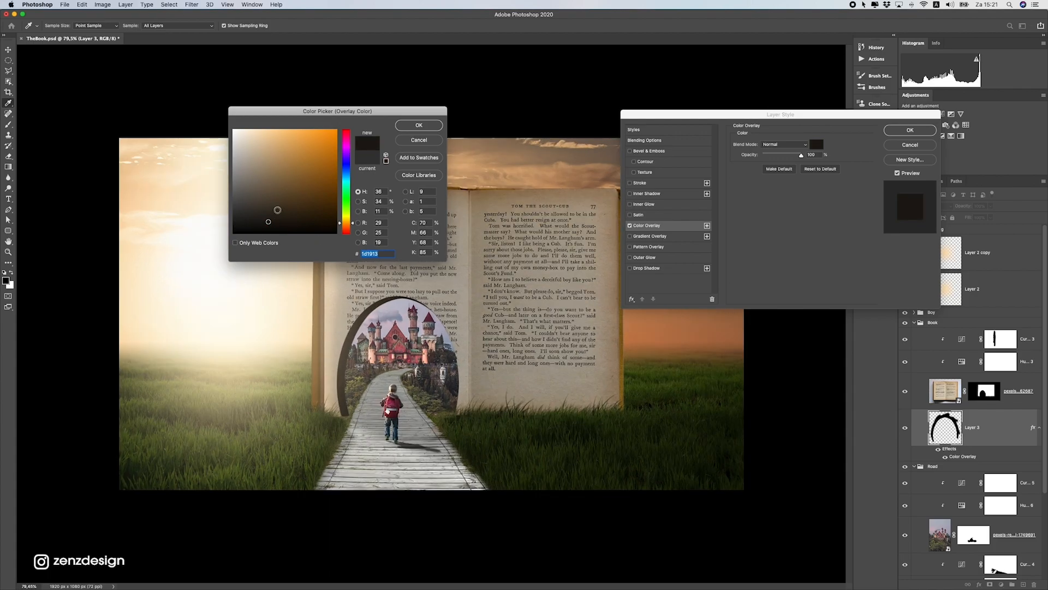
click(405, 128)
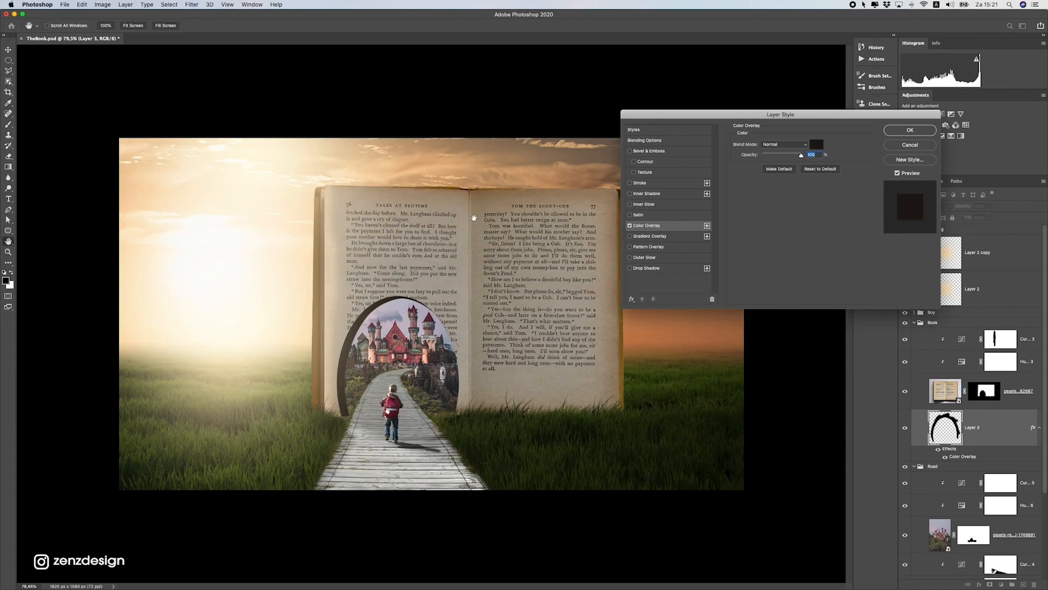
click(910, 130)
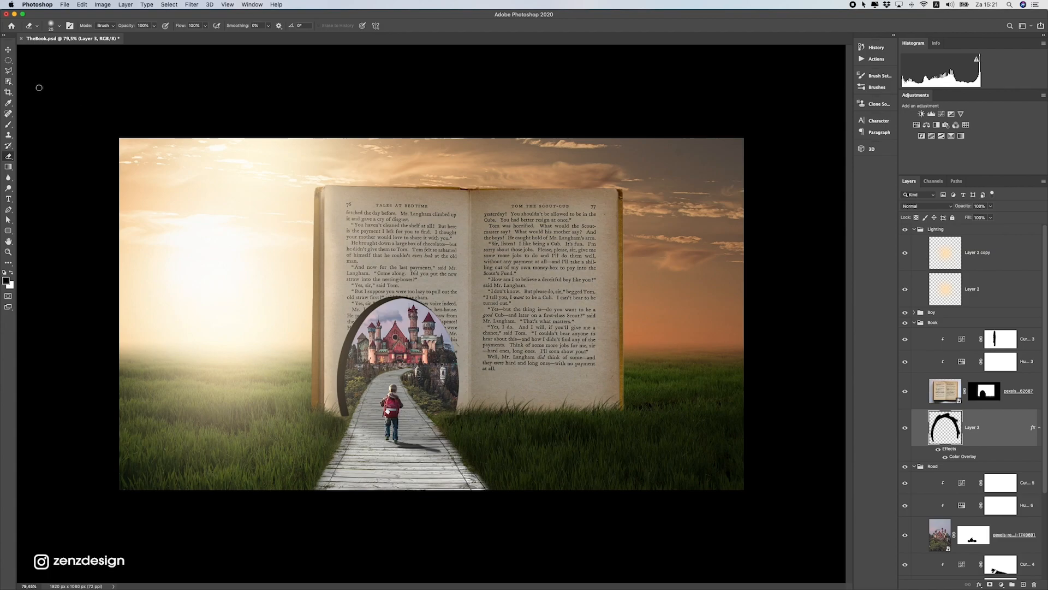
Add a layer mask to Layer 3 and choose a grass-blade brush at 70 px with a 29° angle
key(v)
scroll(422, 457, up, 1)
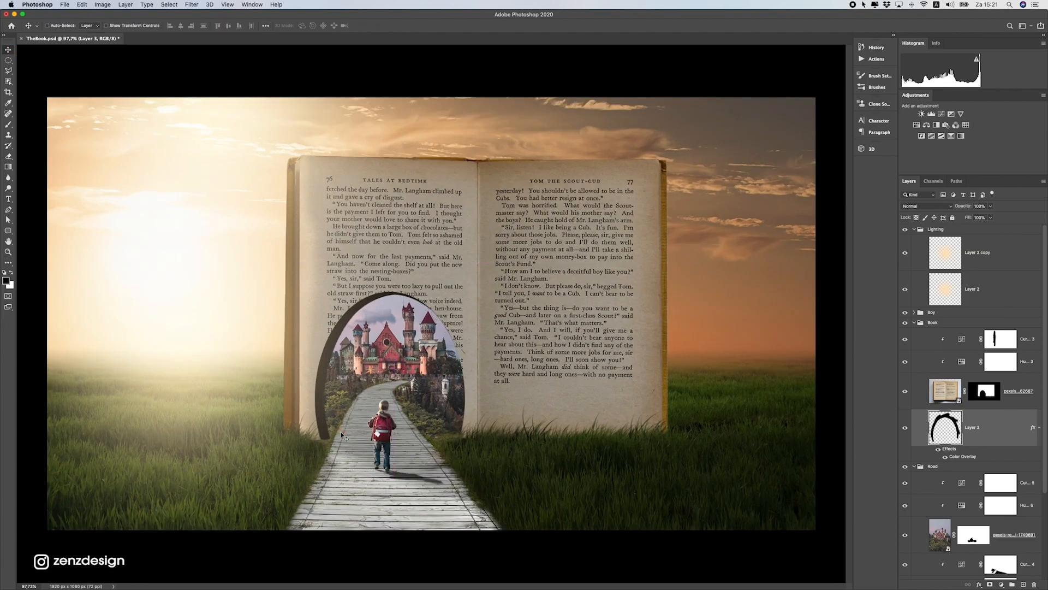
scroll(344, 389, down, 1)
scroll(344, 388, up, 4)
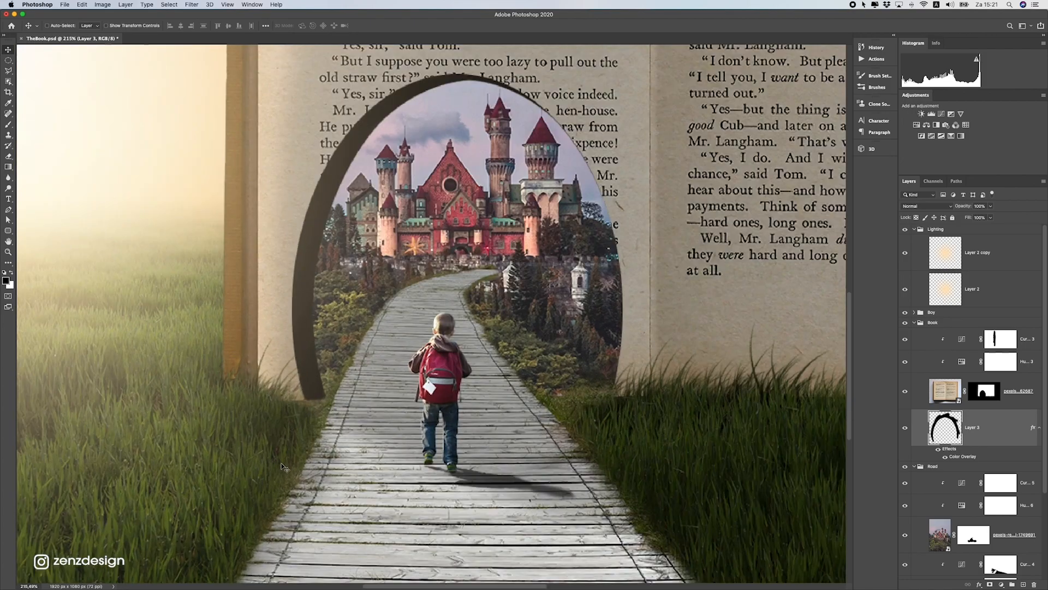
scroll(335, 389, up, 1)
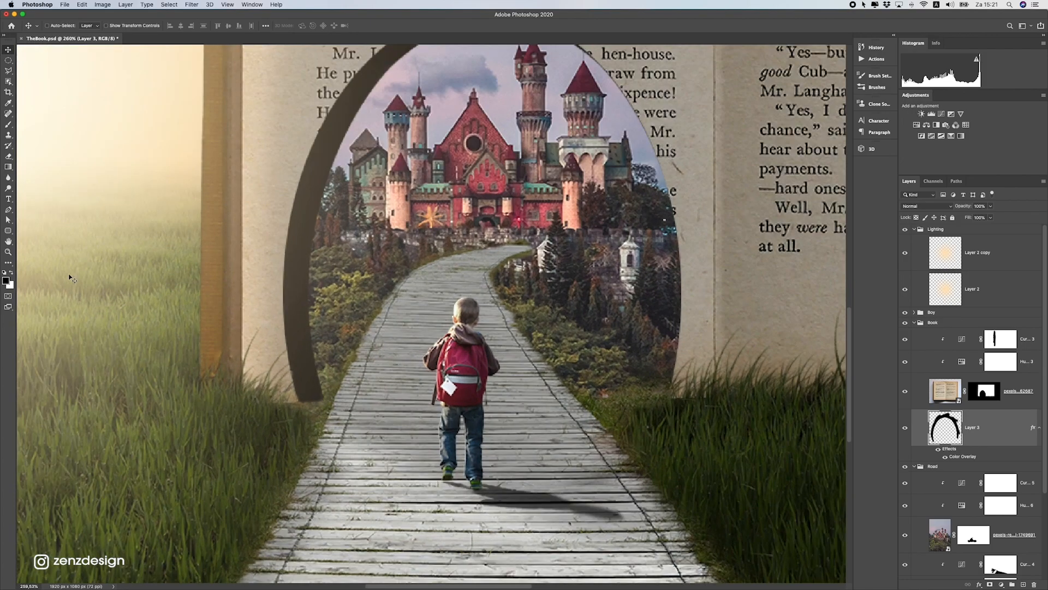
click(990, 584)
click(8, 125)
click(54, 26)
click(68, 87)
key(Return)
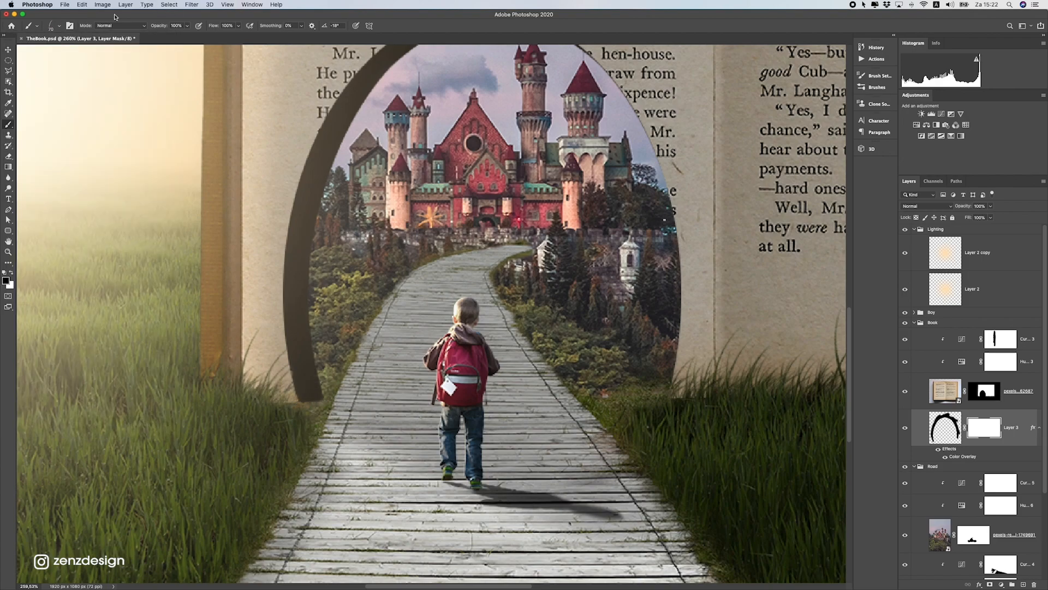
click(61, 26)
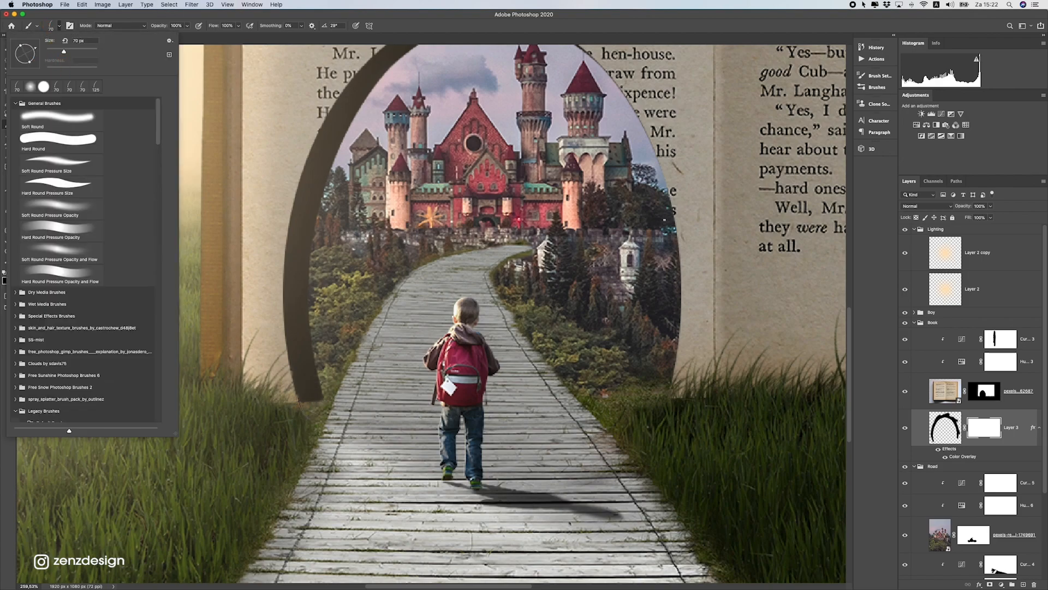
Mask the arch's lower left end with a smaller grass-blade brush so it blends into the grass
click(309, 425)
key(super+z)
key([)
key([)
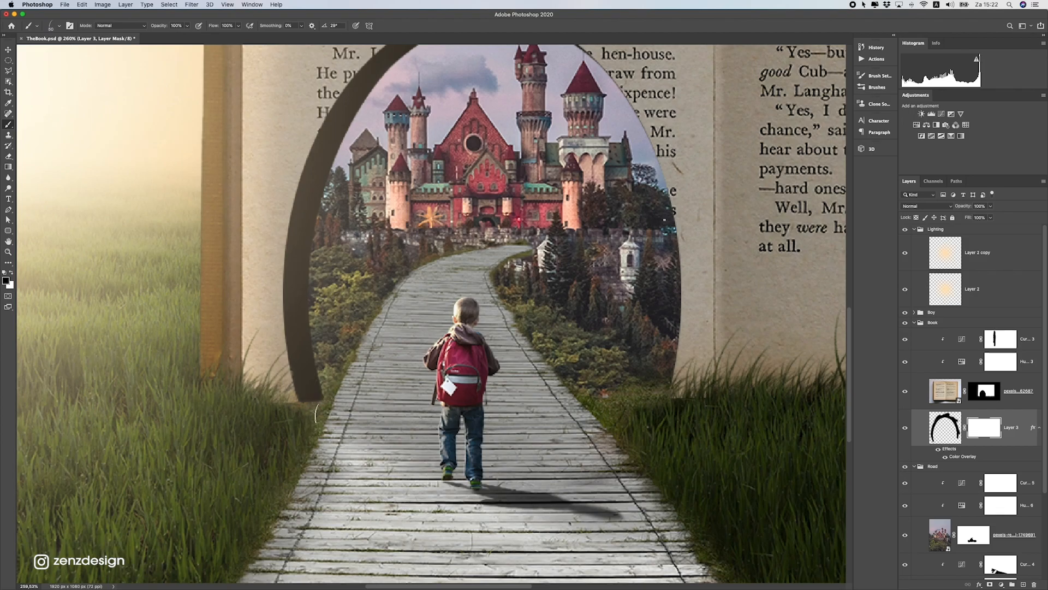
key(super+0)
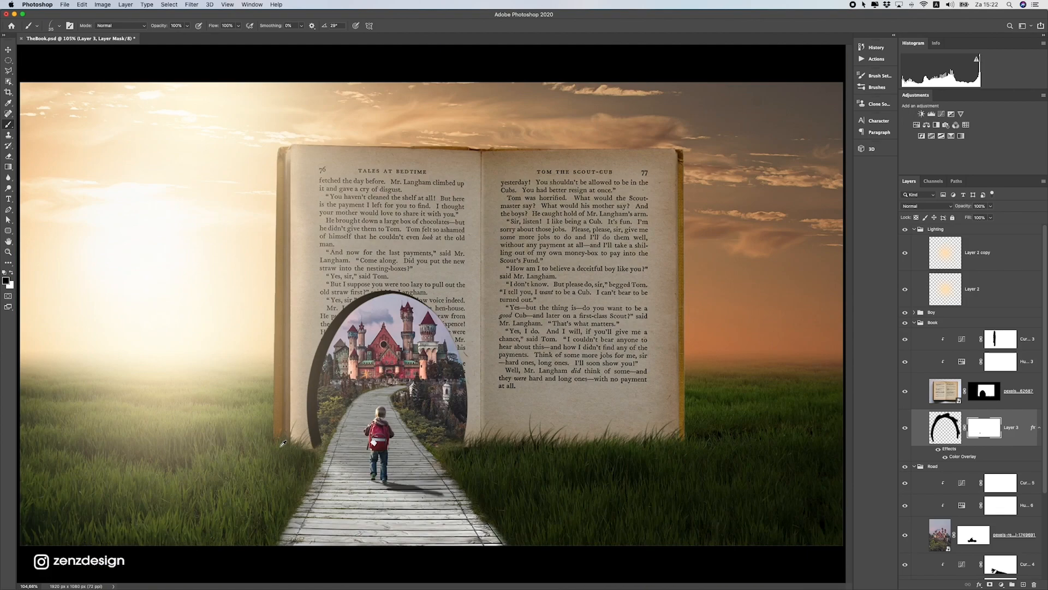
scroll(319, 463, up, 5)
scroll(312, 468, down, 5)
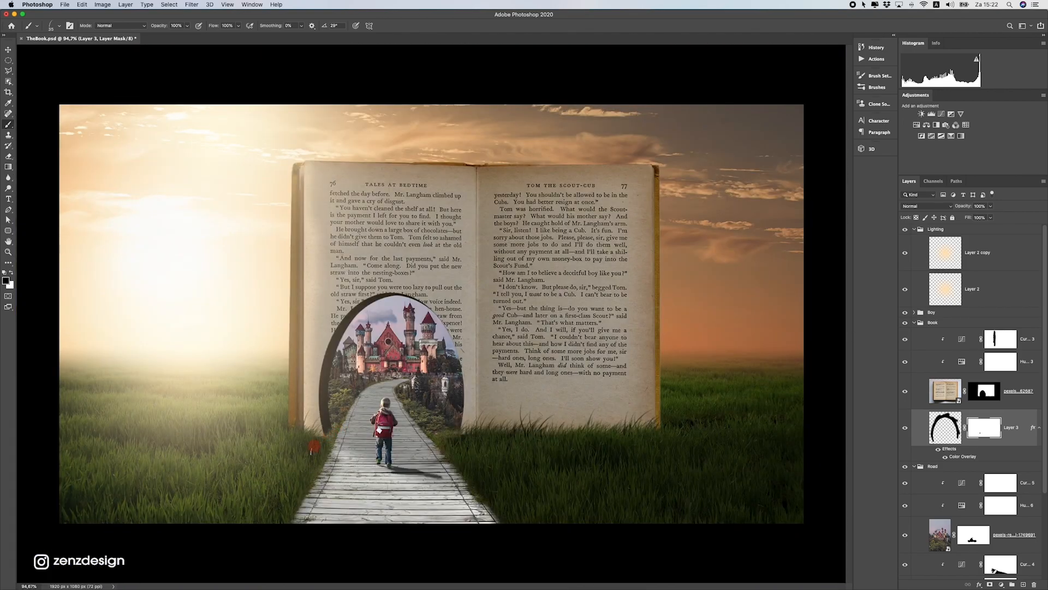
scroll(314, 445, down, 4)
scroll(300, 444, up, 6)
scroll(495, 315, down, 4)
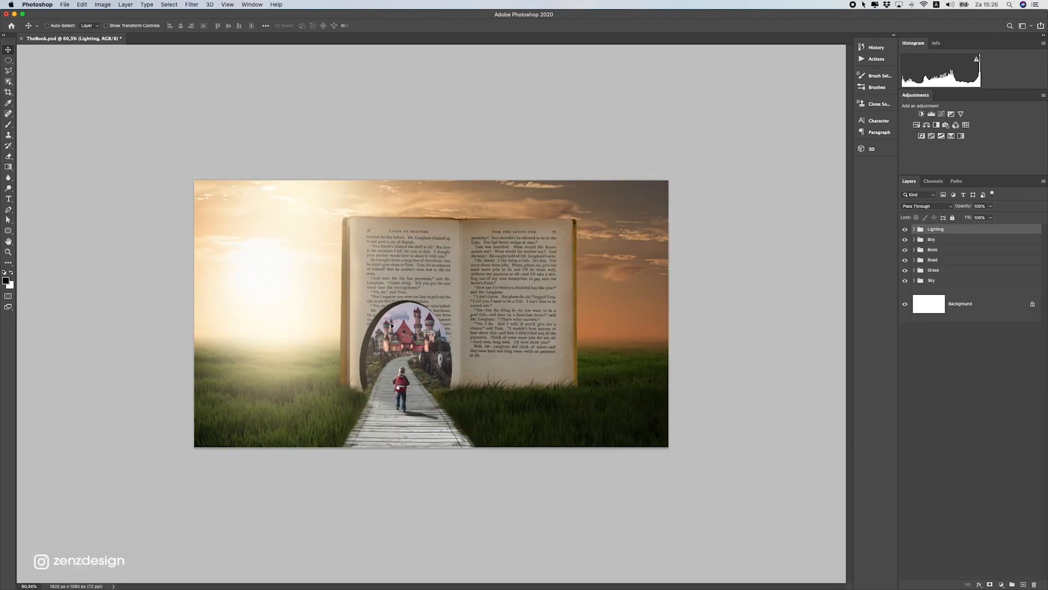
Create a new layer group named Depth above the Lighting group
scroll(391, 325, up, 2)
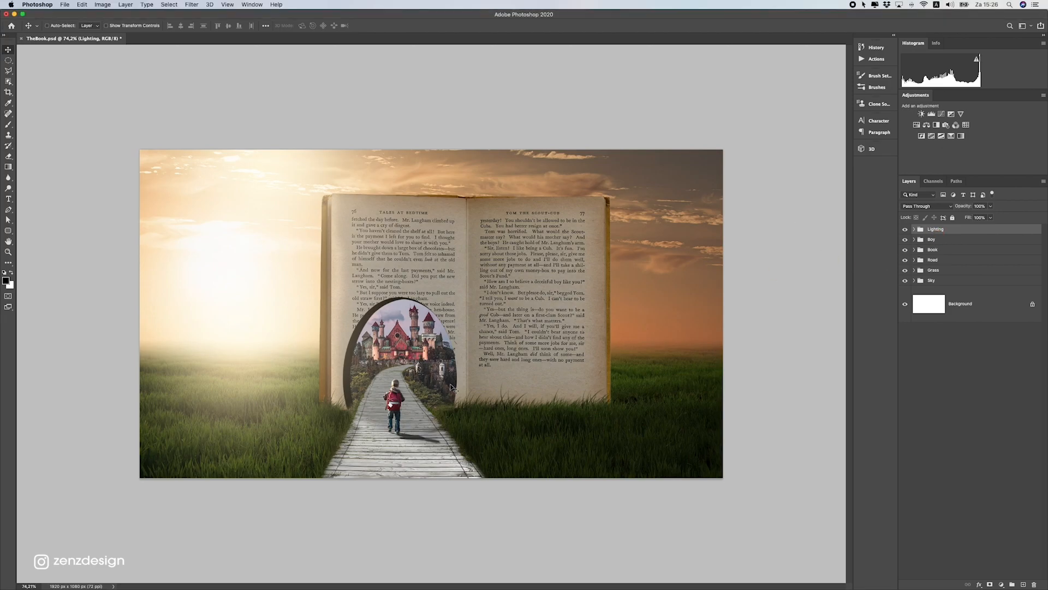
scroll(475, 392, up, 2)
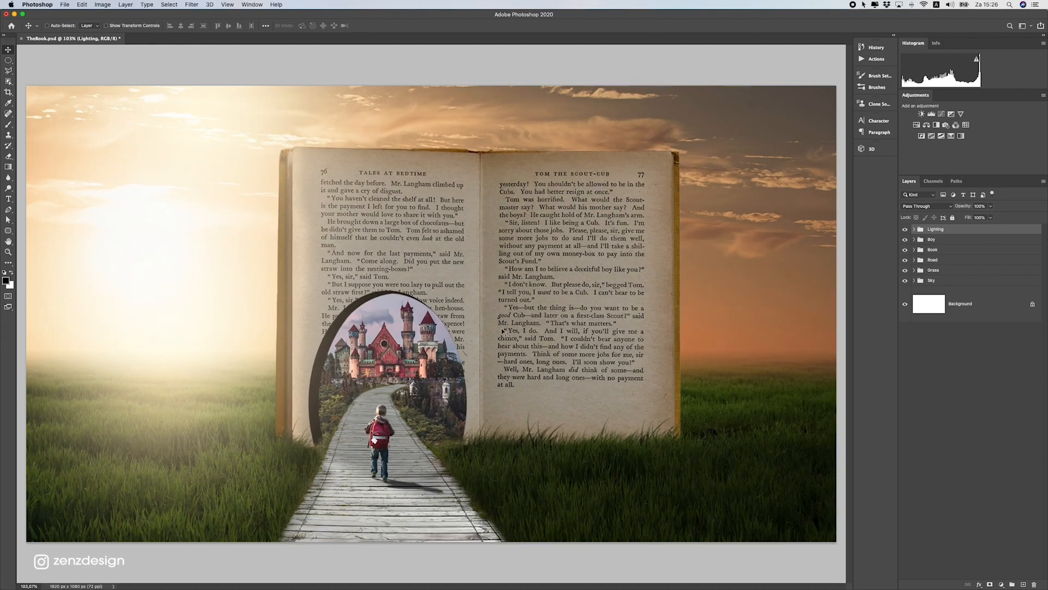
scroll(501, 327, down, 2)
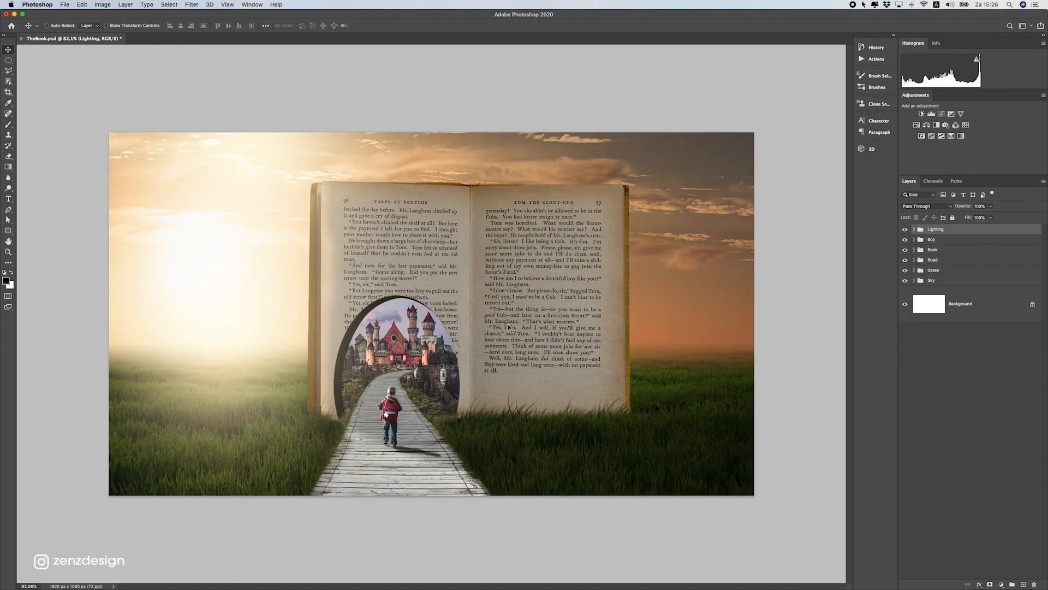
click(1011, 585)
double_click(934, 229)
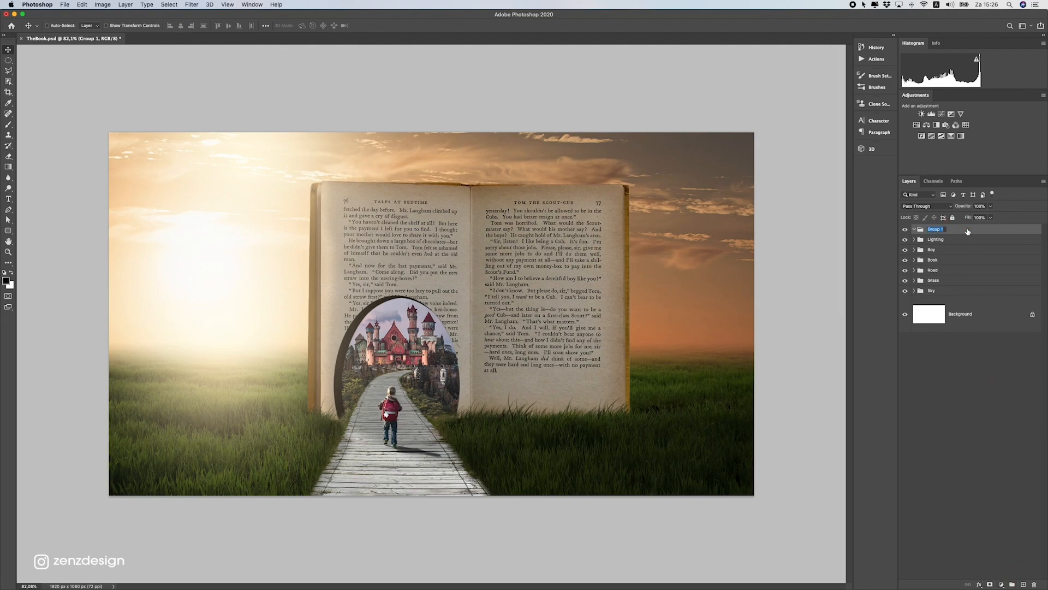
text(Depth)
key(Return)
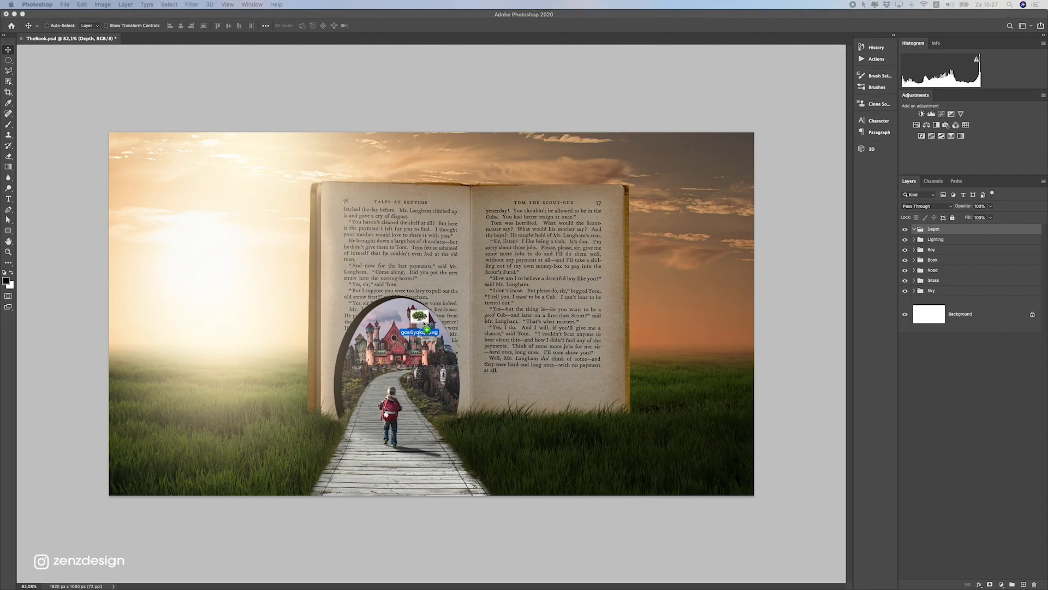
Place the green tree image into the composite and enlarge it to about 463%
drag(420, 320, 528, 311)
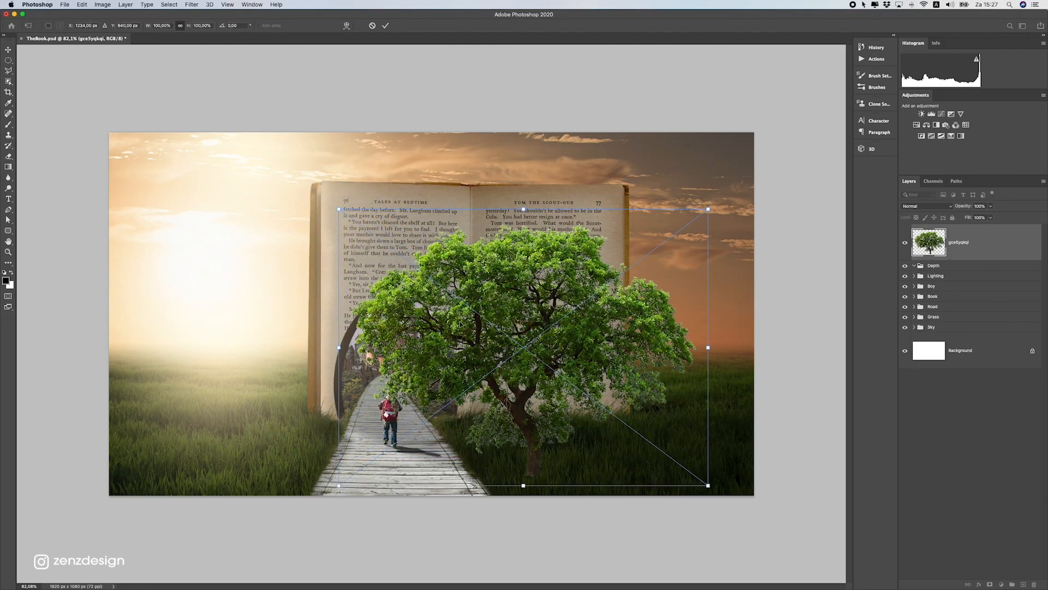
drag(710, 210, 791, 148)
drag(531, 364, 562, 325)
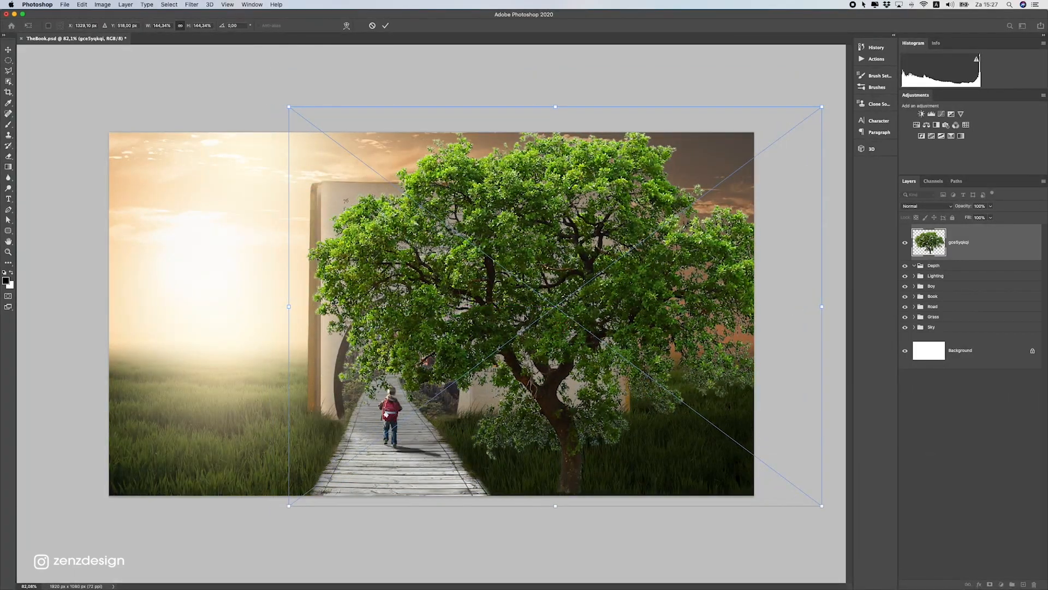
drag(288, 107, 256, 103)
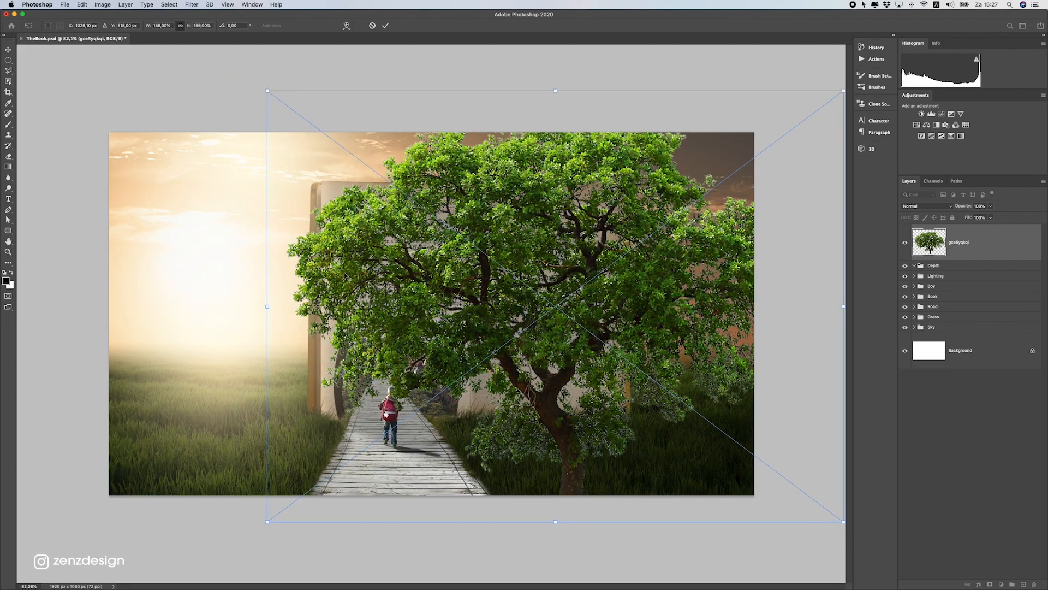
scroll(411, 241, down, 5)
drag(401, 269, 251, 232)
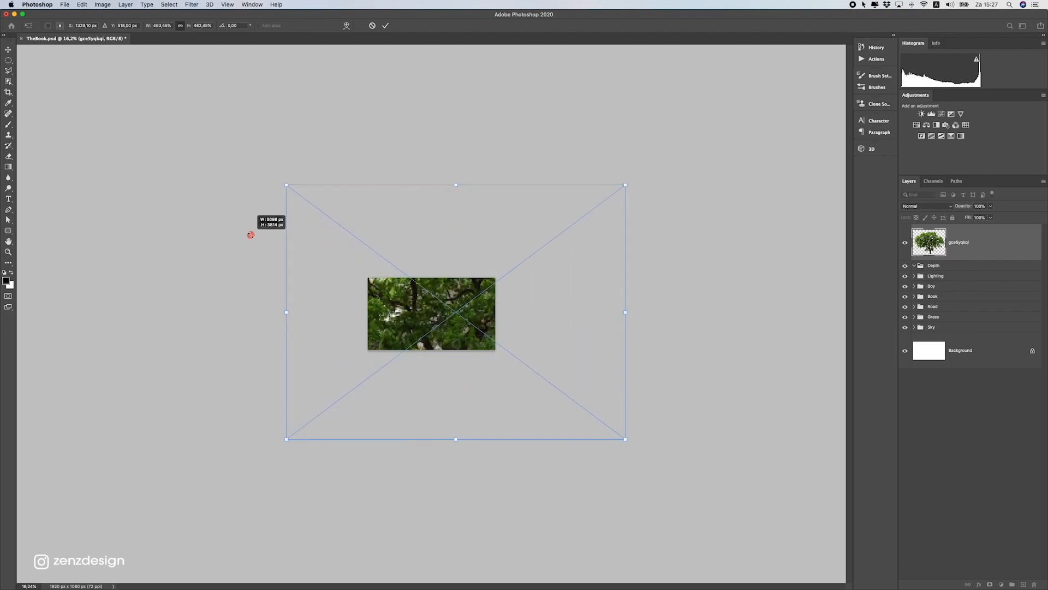
Position the tree so its branches hang over the scene's upper and right edges, scale it to about 418% and commit
drag(337, 303, 382, 242)
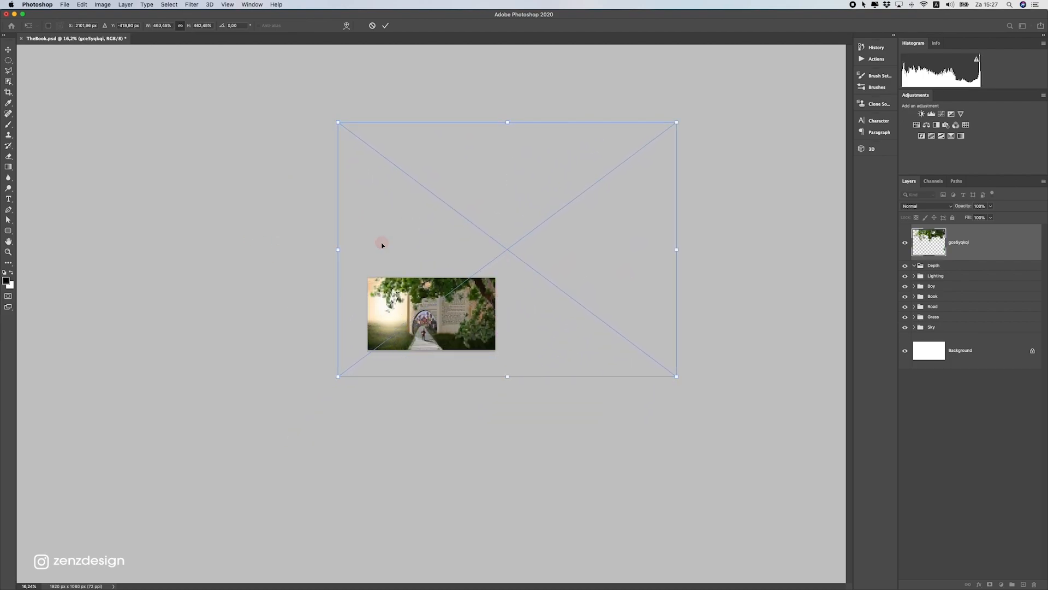
scroll(382, 241, up, 3)
drag(422, 277, 400, 266)
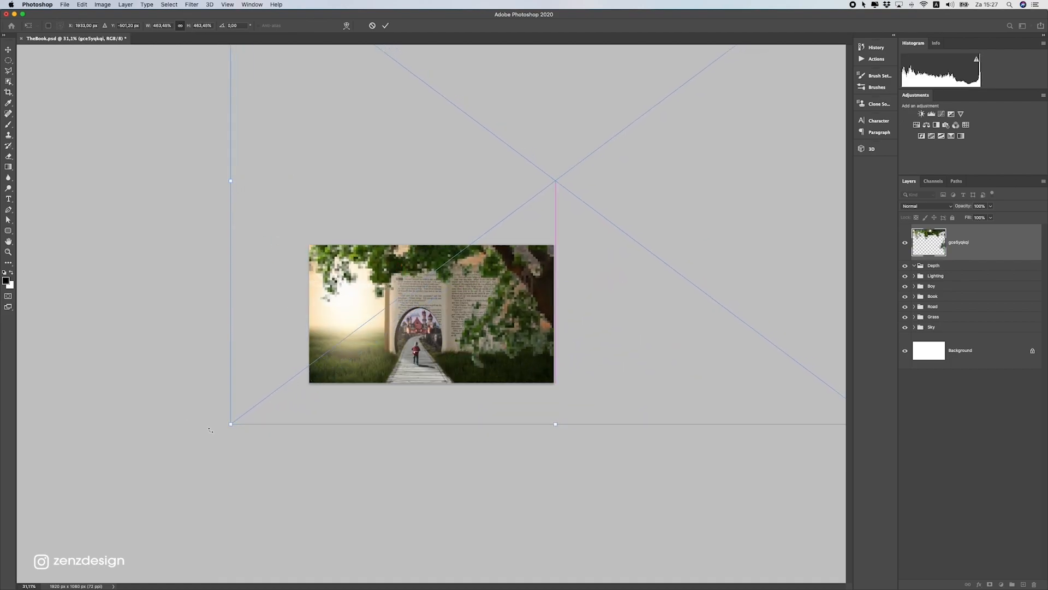
drag(227, 424, 263, 398)
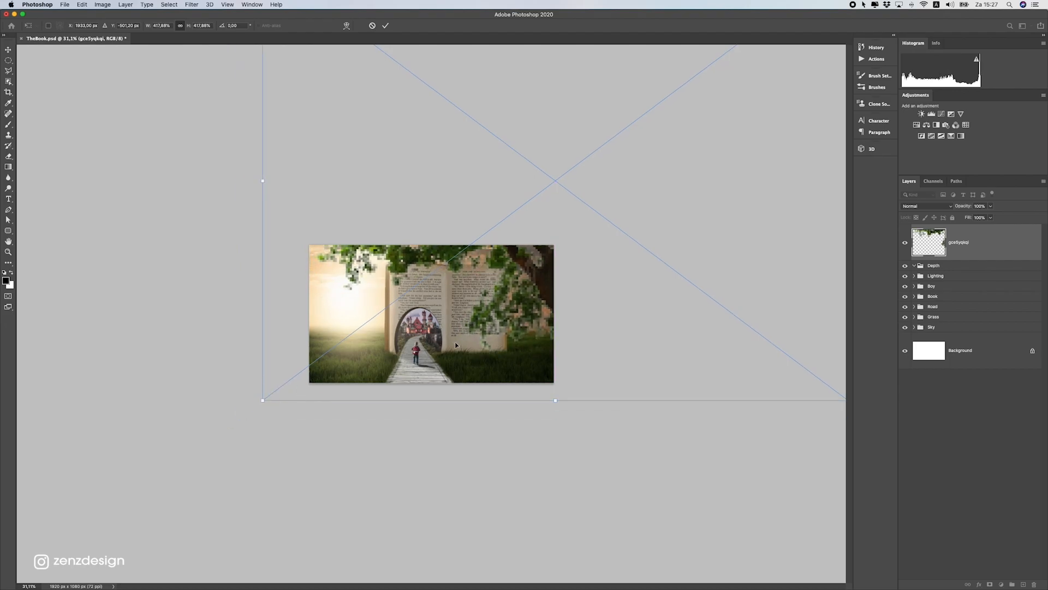
key(Return)
Start a Gaussian Blur on the tree layer and preview it on the foliage
scroll(455, 344, up, 1)
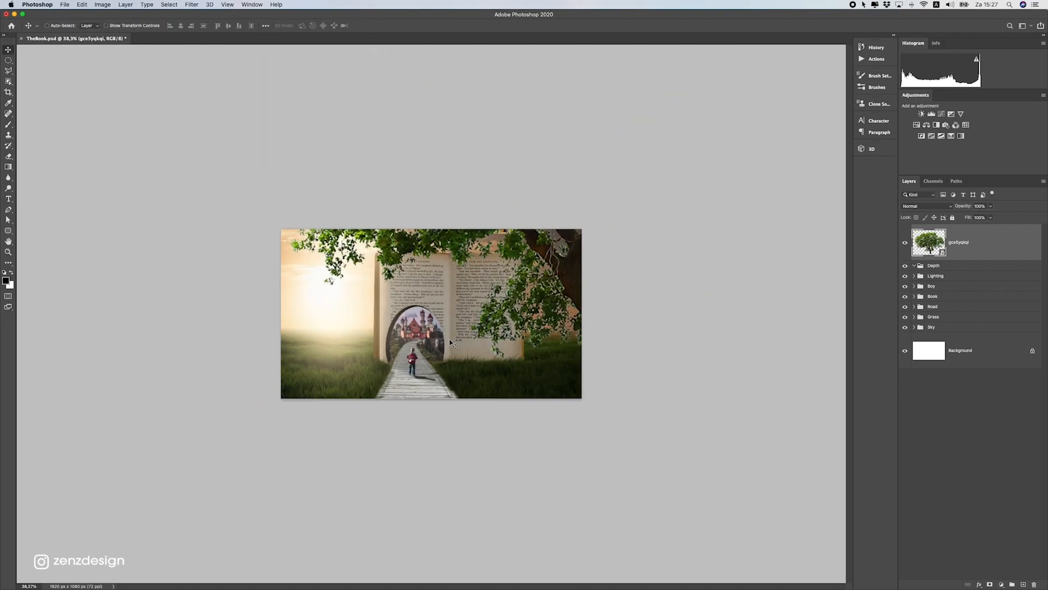
scroll(452, 344, up, 2)
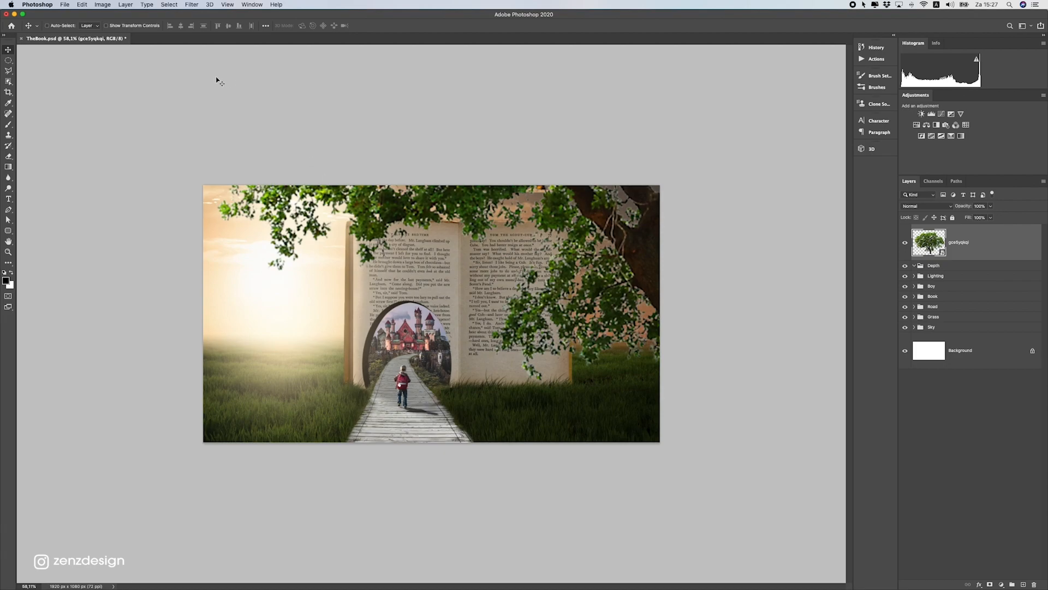
click(190, 4)
mouse_move(262, 102)
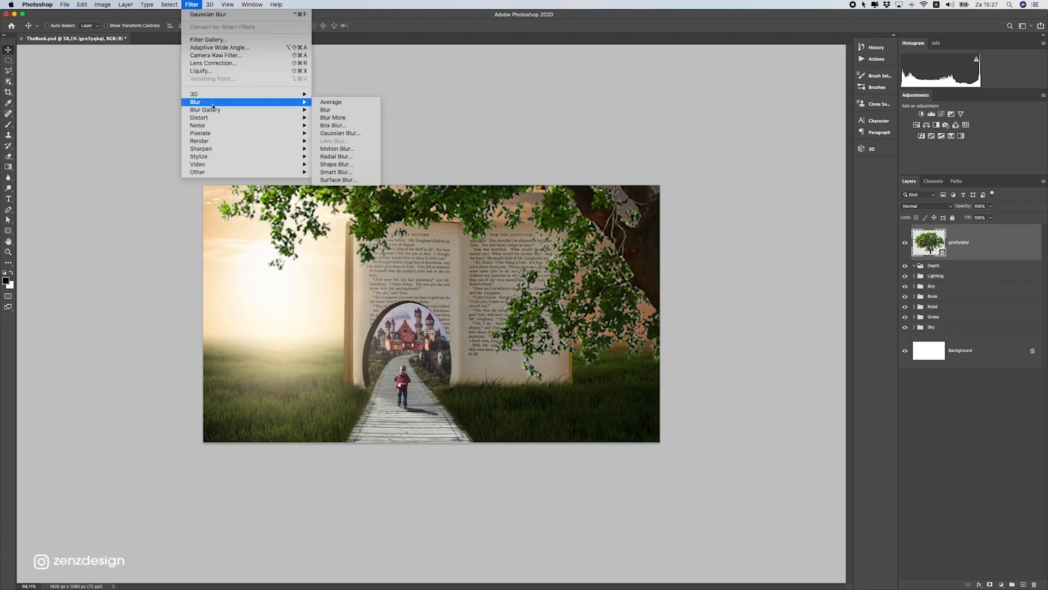
click(332, 134)
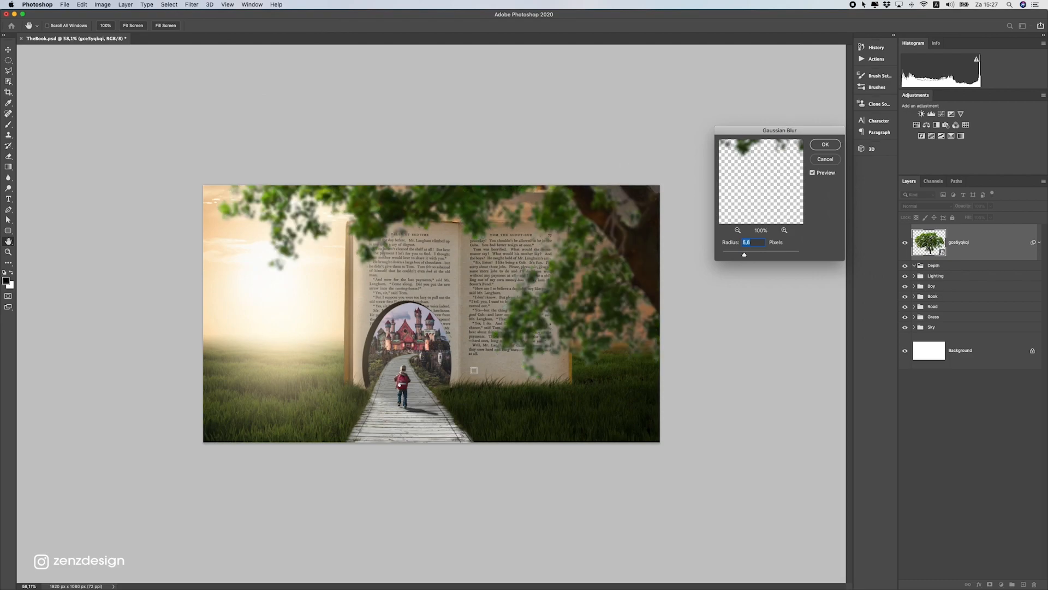
scroll(473, 371, up, 5)
scroll(442, 382, down, 6)
scroll(476, 262, up, 2)
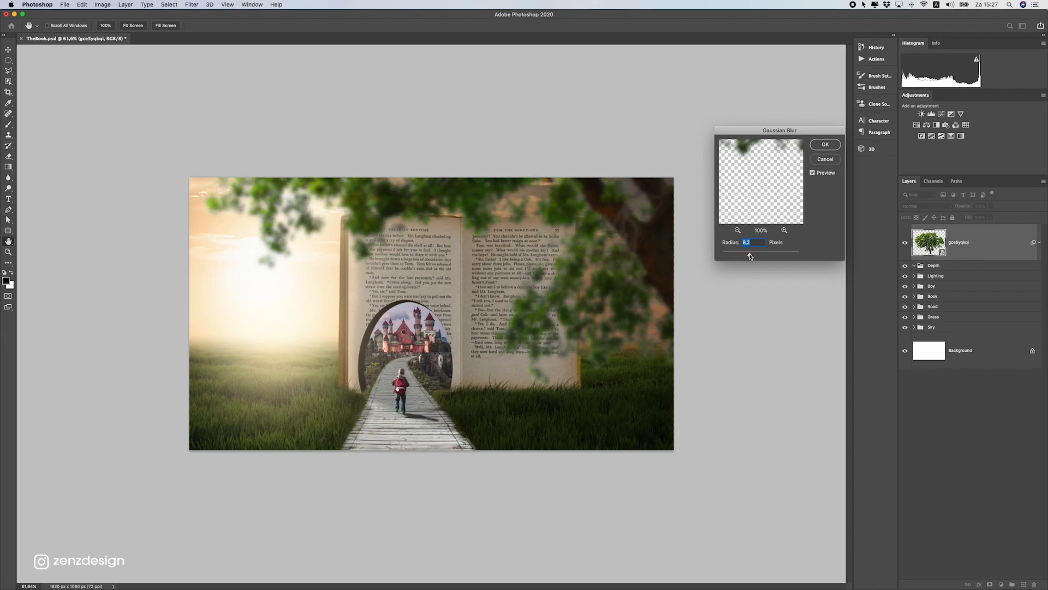
Test a very strong Gaussian Blur on the tree, then bring the radius down to about 9.5 pixels
drag(750, 256, 771, 254)
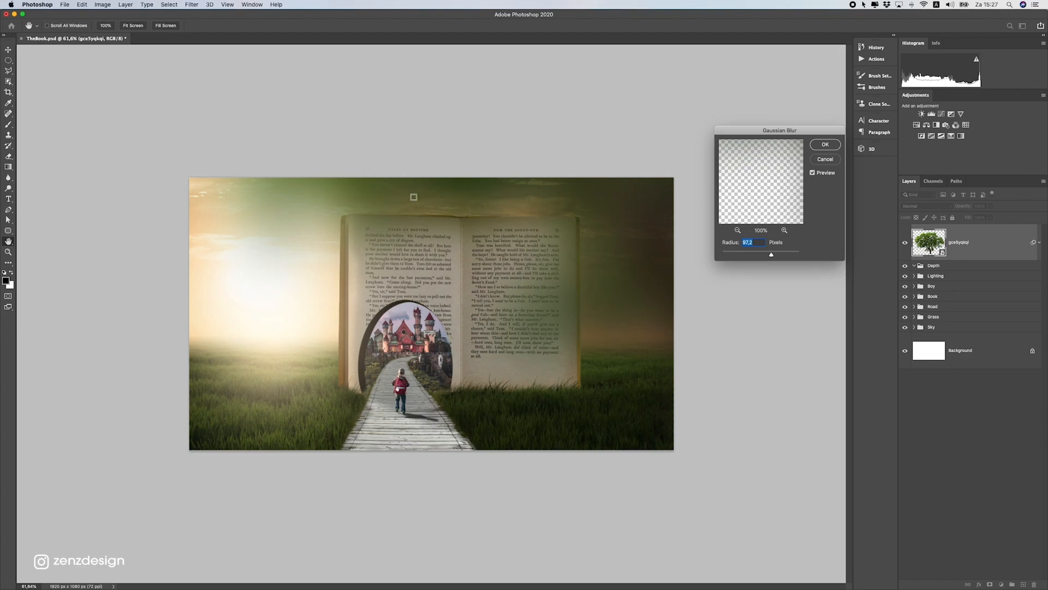
mouse_move(752, 253)
mouse_down()
mouse_move(738, 255)
mouse_move(749, 256)
mouse_up()
scroll(748, 256, up, 2)
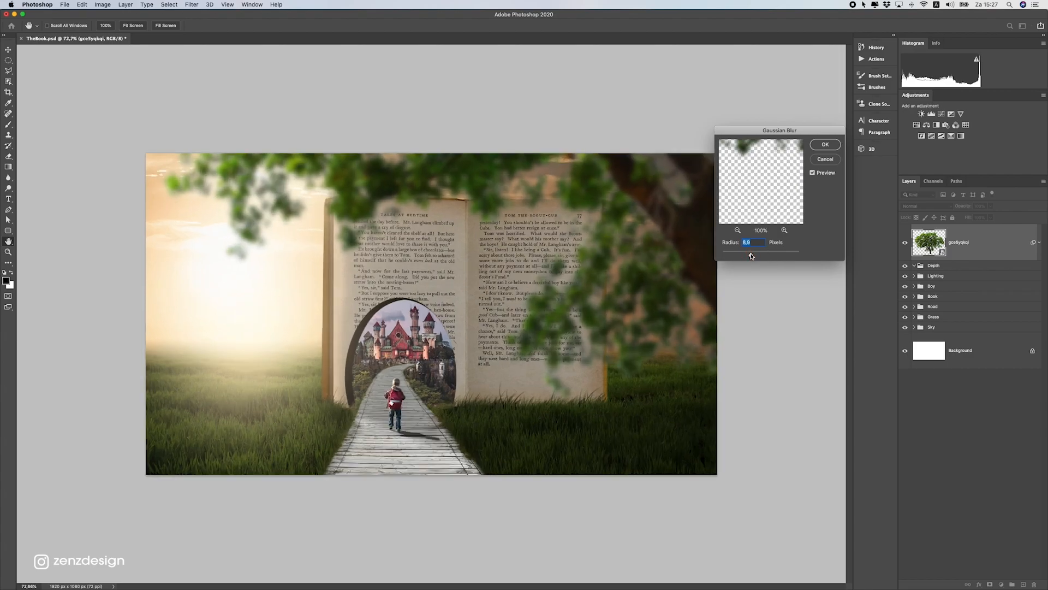
scroll(384, 343, down, 3)
drag(754, 258, 756, 256)
scroll(532, 310, up, 1)
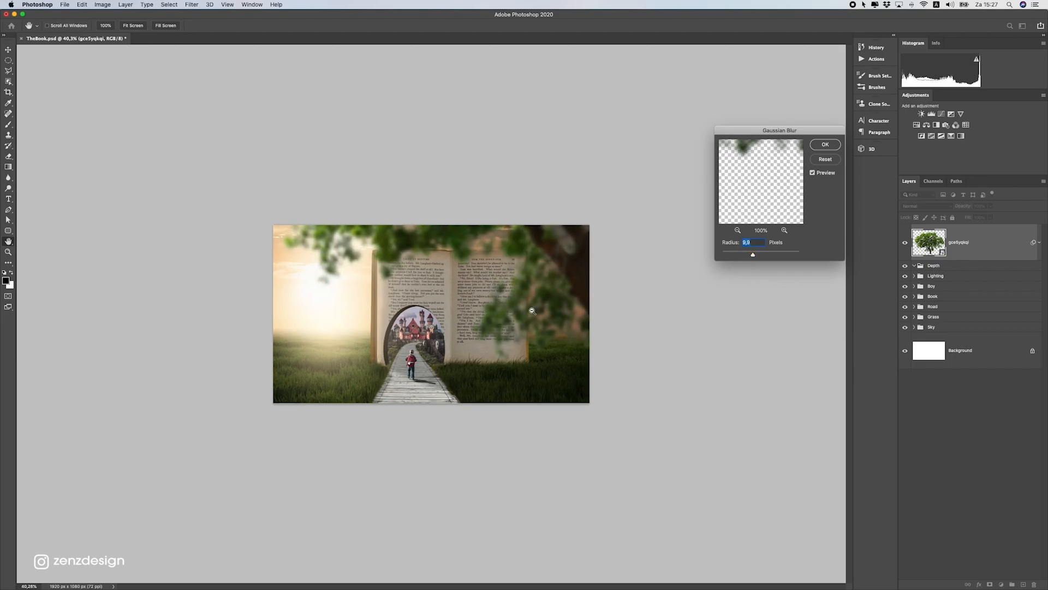
scroll(533, 310, up, 3)
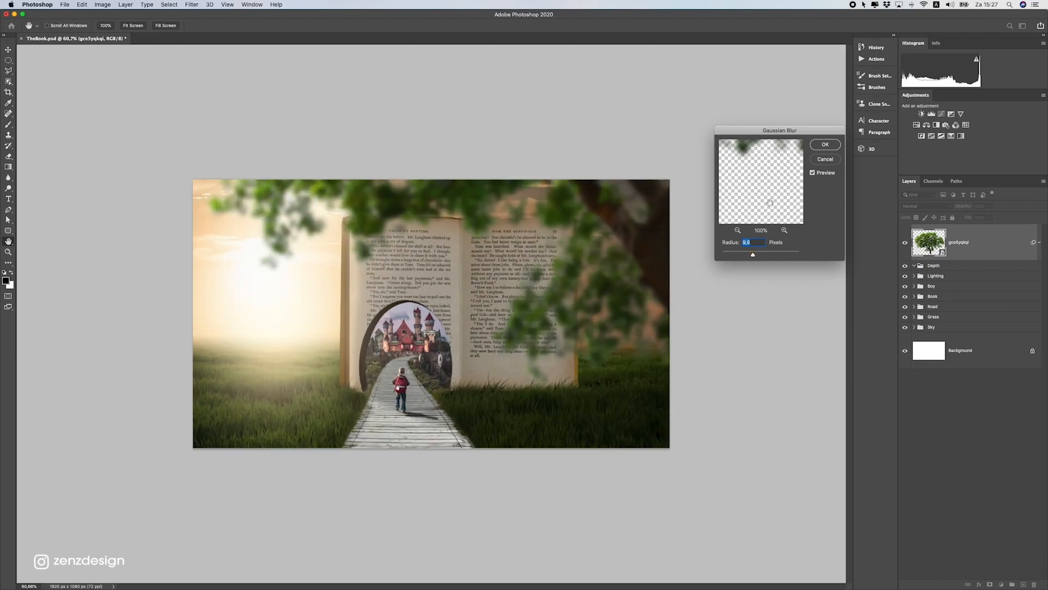
Compare a 12-pixel blur radius with lower ones, and apply the Gaussian Blur to the tree at about 9.1 pixels
drag(755, 254, 754, 256)
scroll(344, 342, down, 3)
scroll(349, 344, up, 6)
scroll(356, 347, down, 1)
scroll(356, 347, down, 5)
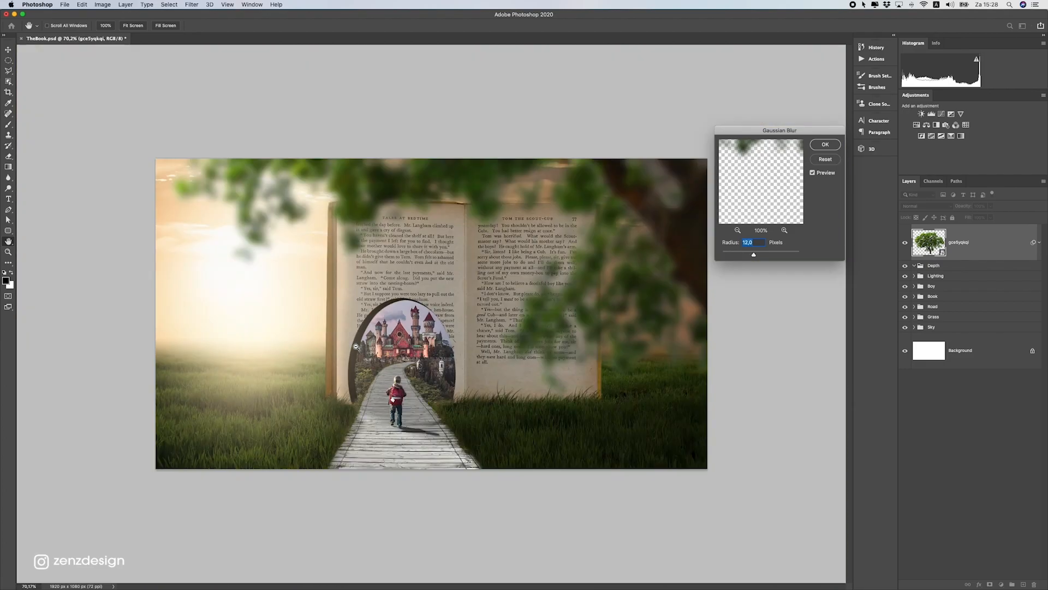
drag(759, 255, 757, 255)
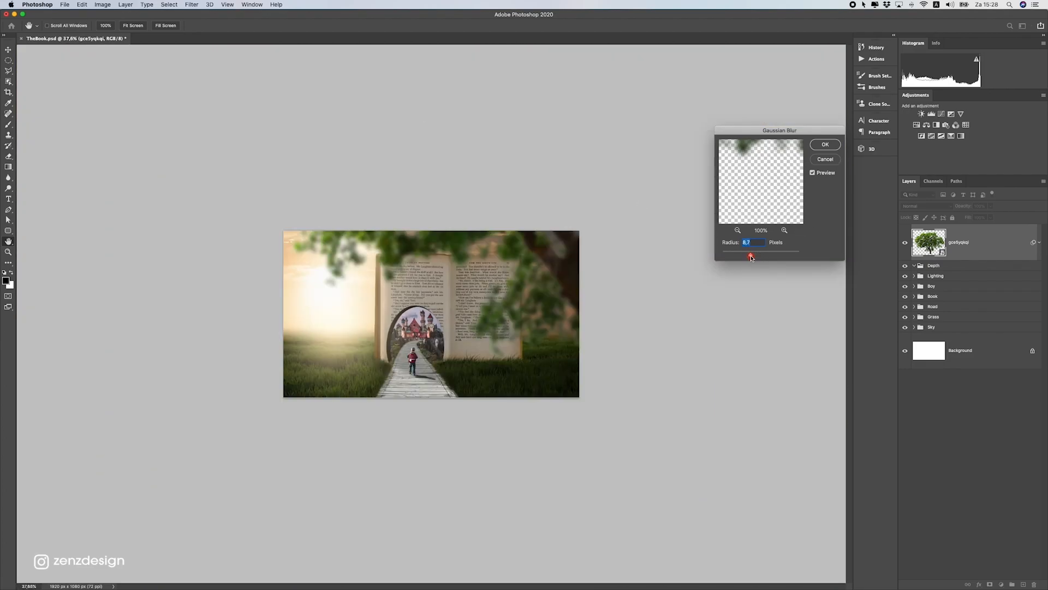
scroll(420, 338, up, 2)
scroll(420, 338, up, 1)
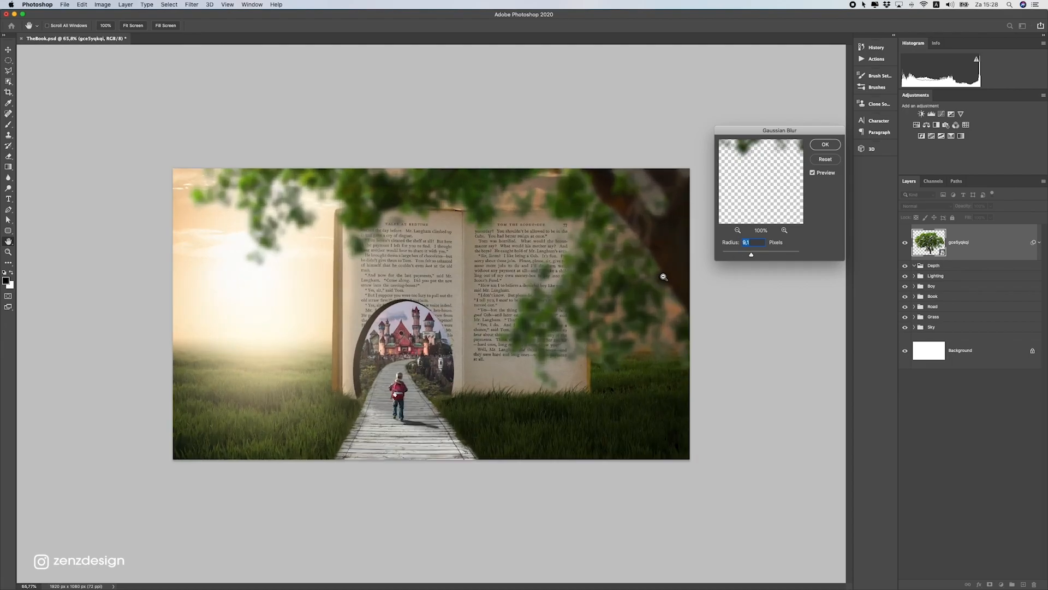
drag(752, 257, 752, 257)
click(825, 145)
Reposition the blurred tree so its foliage frames the top and covers the outer edge of the book's right page
key(v)
drag(438, 351, 371, 350)
drag(468, 319, 618, 295)
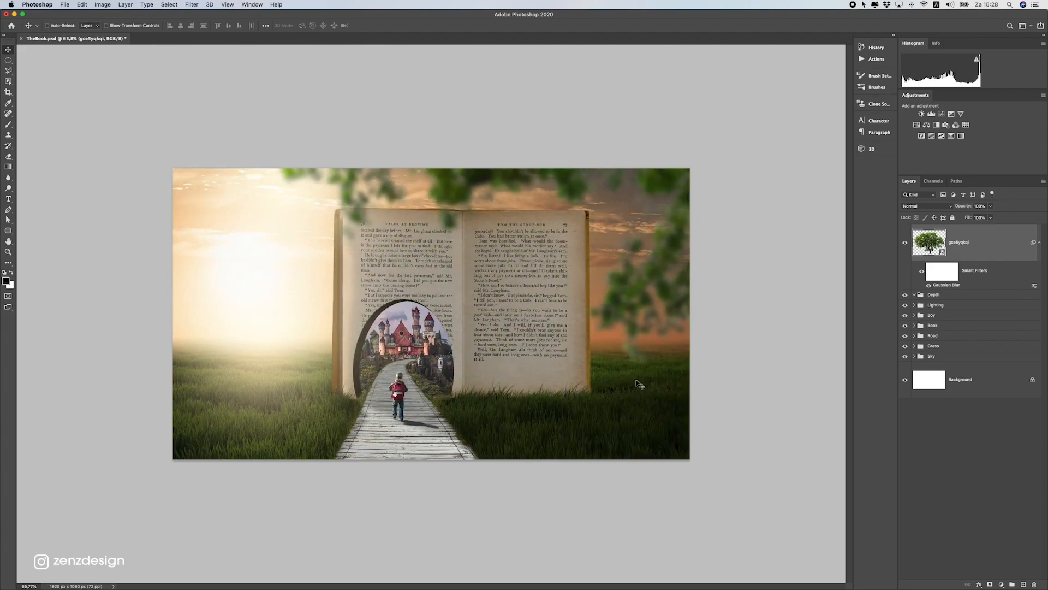
scroll(583, 370, down, 5)
scroll(603, 401, up, 5)
drag(593, 360, 530, 368)
scroll(530, 367, down, 5)
scroll(530, 371, up, 4)
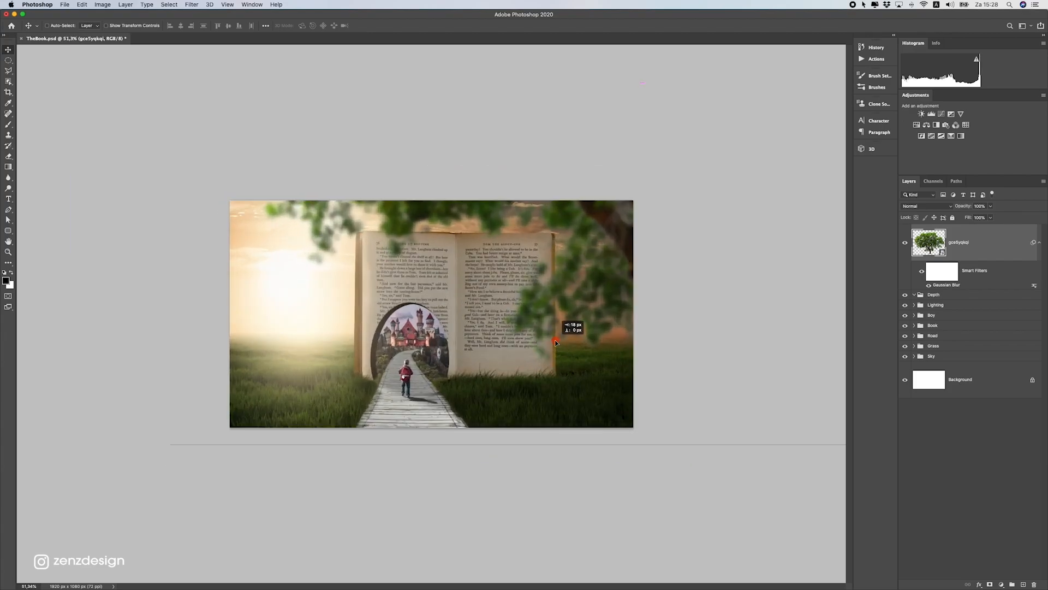
Compare the composite with the blurred tree layer hidden and shown
scroll(513, 362, up, 1)
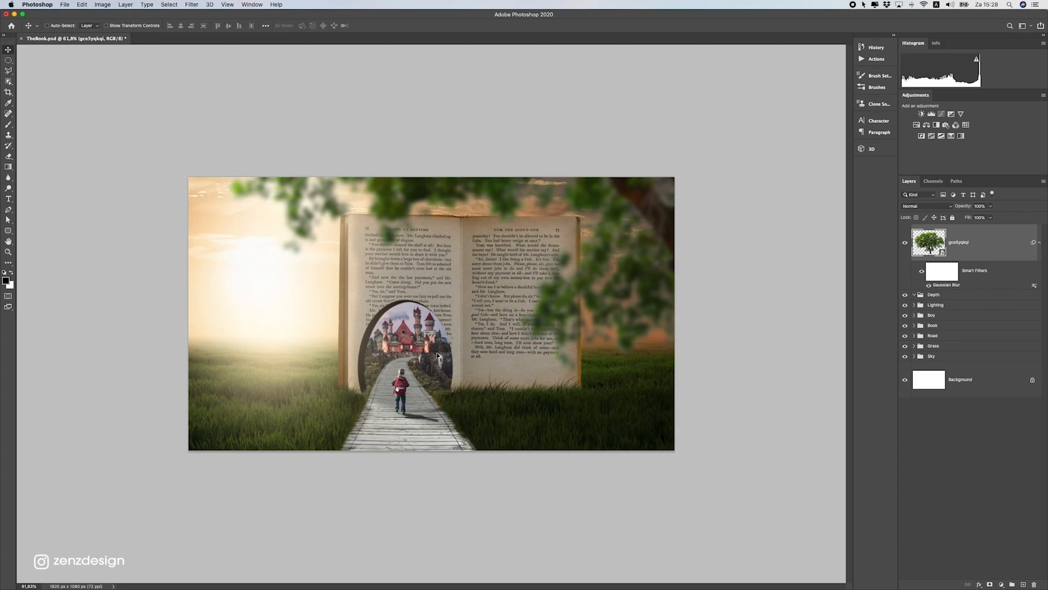
scroll(440, 354, up, 1)
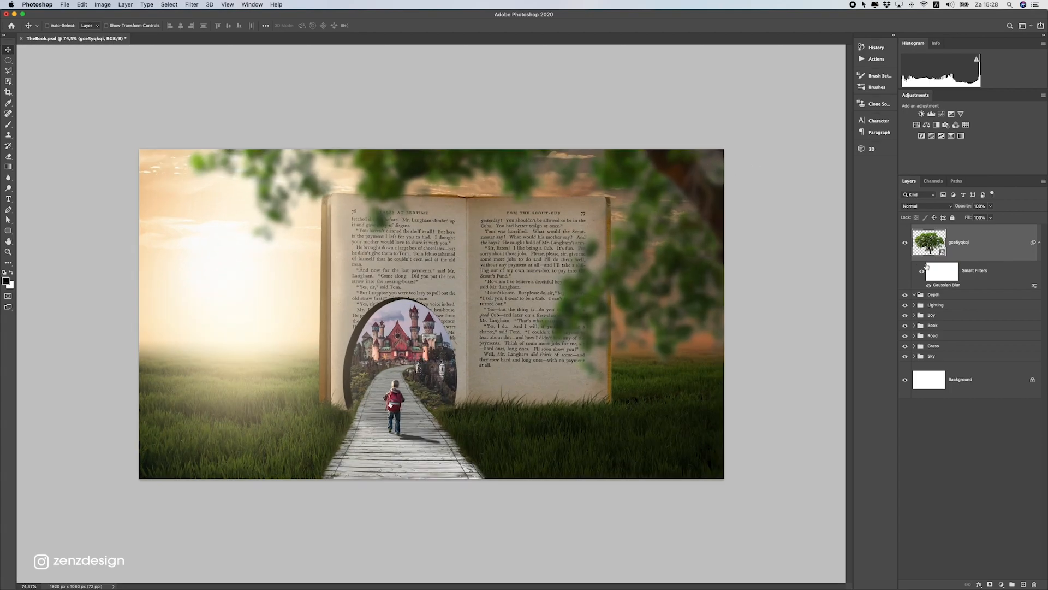
click(904, 243)
click(904, 243)
scroll(316, 265, up, 1)
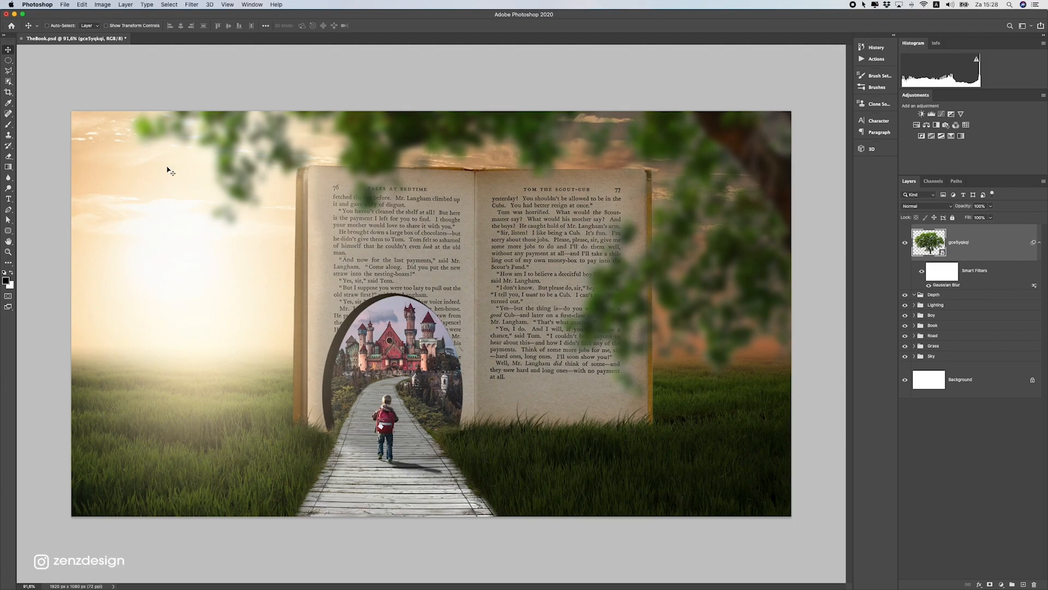
Rasterize the blurred tree layer and try erasing the foliage over the top of the book, undoing the stroke and enlarging the eraser
click(9, 157)
click(371, 198)
click(586, 190)
mouse_move(358, 199)
mouse_down()
mouse_move(377, 185)
mouse_move(379, 196)
mouse_move(360, 188)
mouse_move(358, 205)
mouse_move(420, 187)
mouse_move(347, 201)
mouse_move(370, 205)
mouse_move(423, 169)
mouse_up()
key(super+z)
key(bracketright)
key(bracketright)
key(bracketright)
key(bracketright)
key(bracketright)
key(bracketright)
key(bracketright)
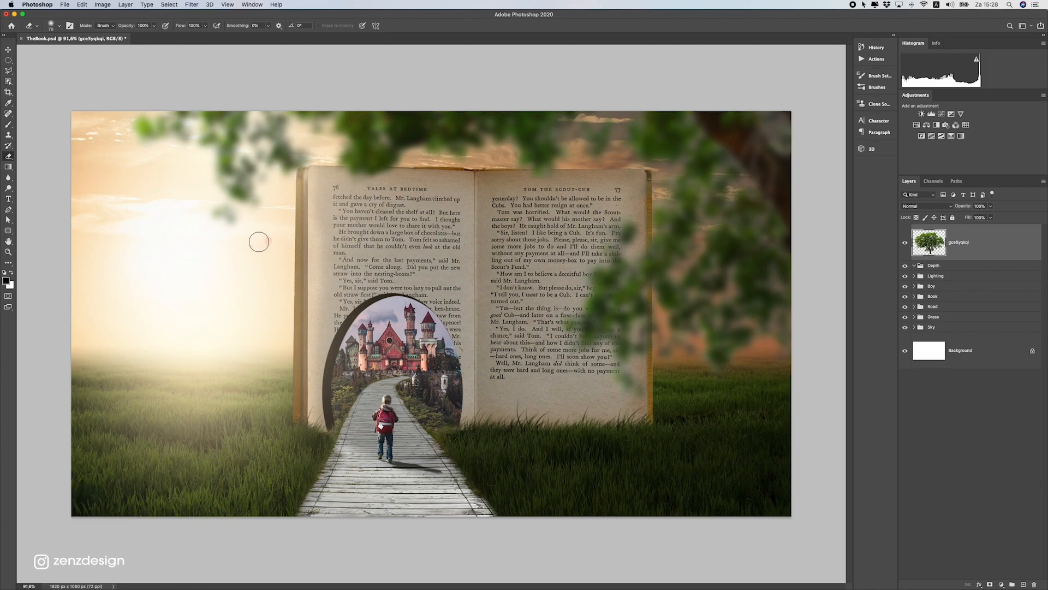
Add a Hue/Saturation adjustment clipped to the tree layer and set its saturation to -21
scroll(230, 309, down, 3)
scroll(220, 335, up, 5)
scroll(282, 332, down, 6)
scroll(285, 322, up, 5)
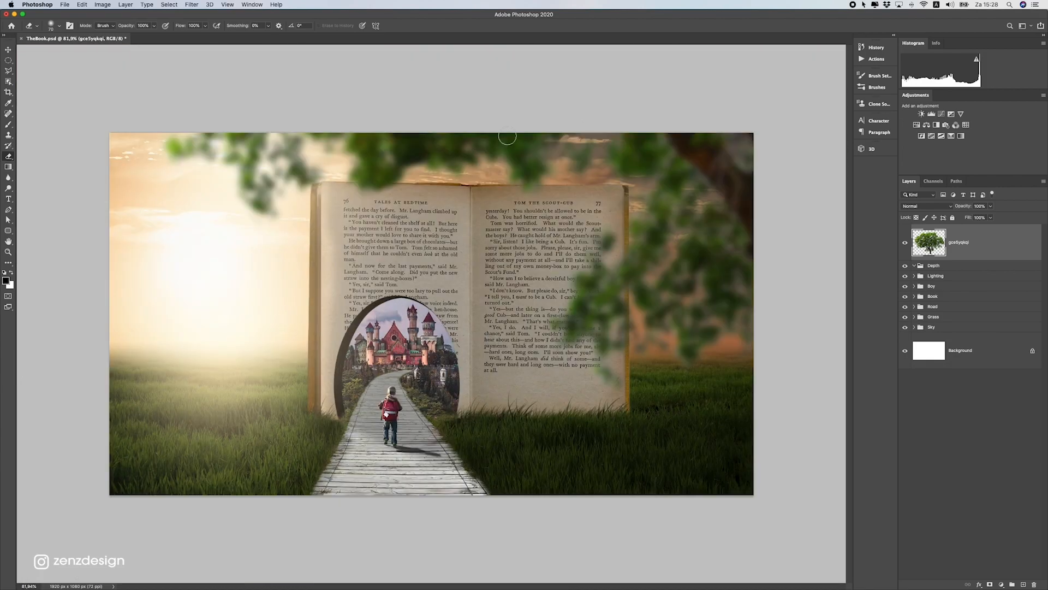
click(1001, 584)
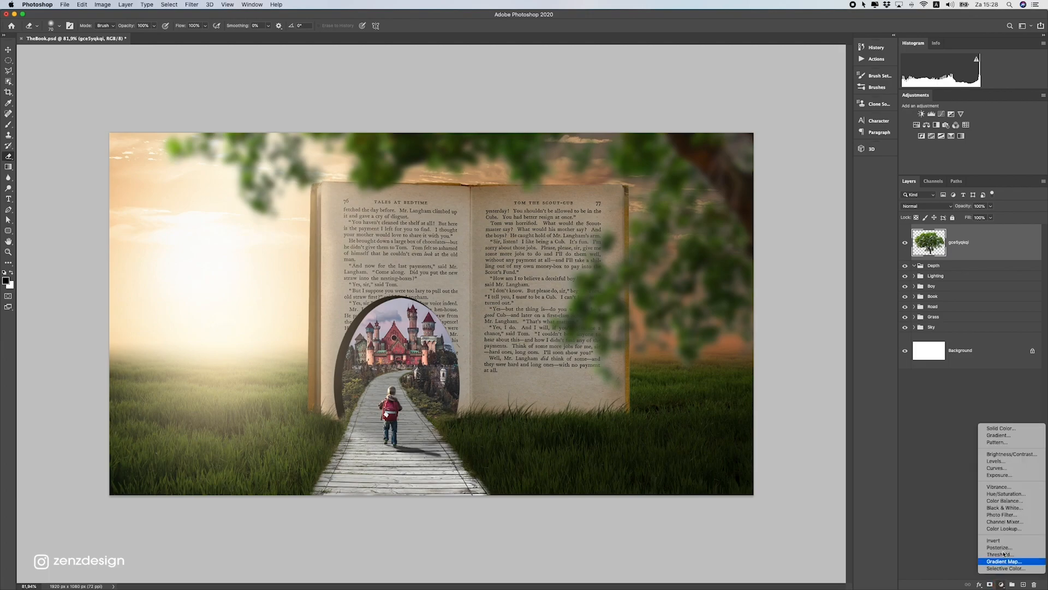
click(1007, 494)
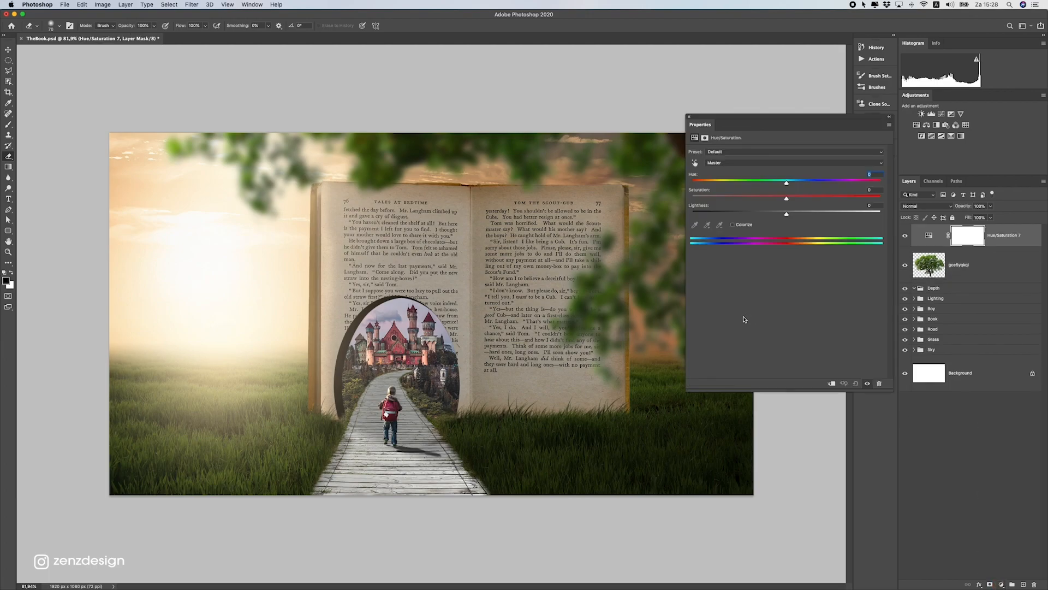
click(832, 385)
mouse_move(768, 198)
mouse_down()
mouse_move(758, 200)
mouse_move(767, 200)
mouse_up()
scroll(548, 342, down, 10)
scroll(548, 342, up, 8)
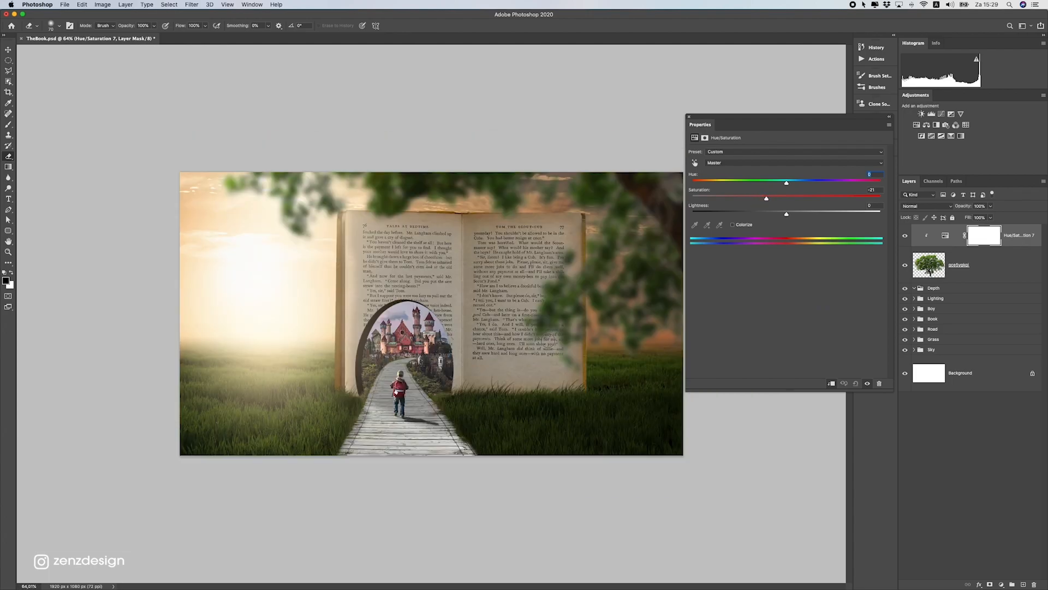
click(692, 116)
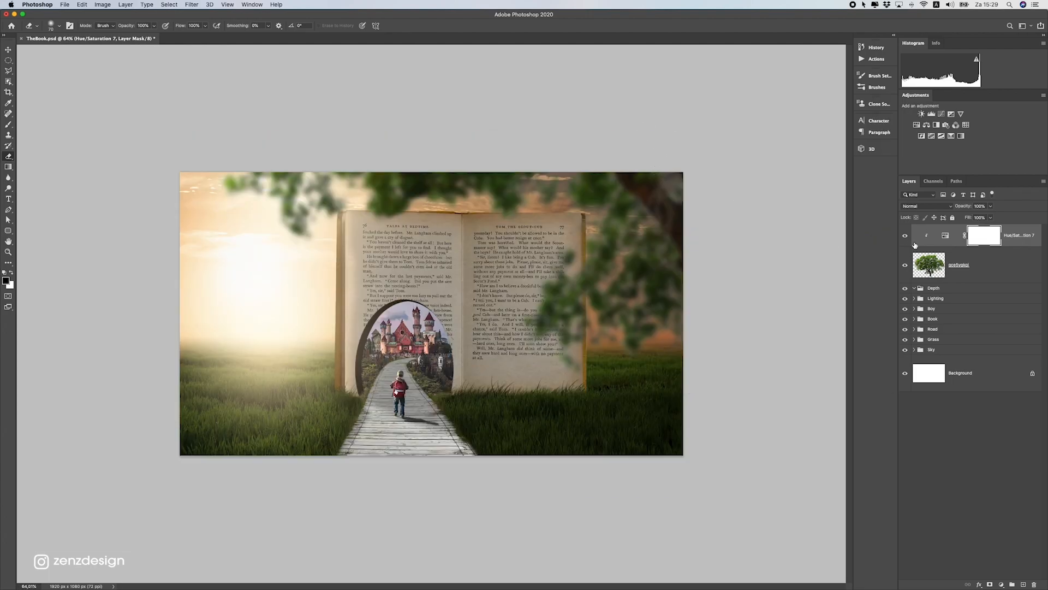
Try placing the Lighting group above the blurred tree and its Hue/Saturation adjustment, and undo the reorder
click(944, 277)
click(930, 290)
click(934, 297)
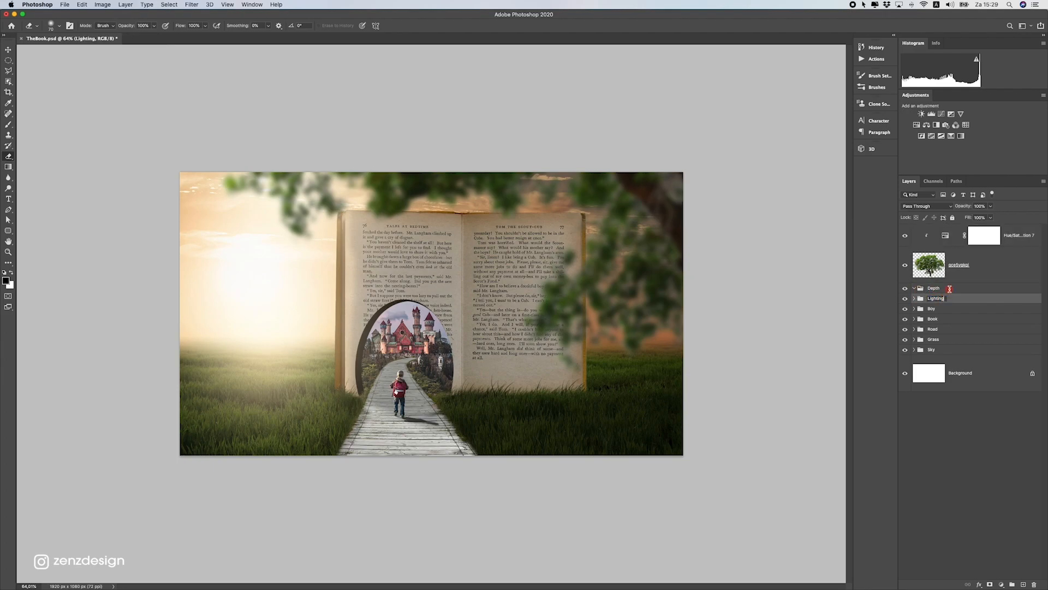
drag(979, 305, 977, 227)
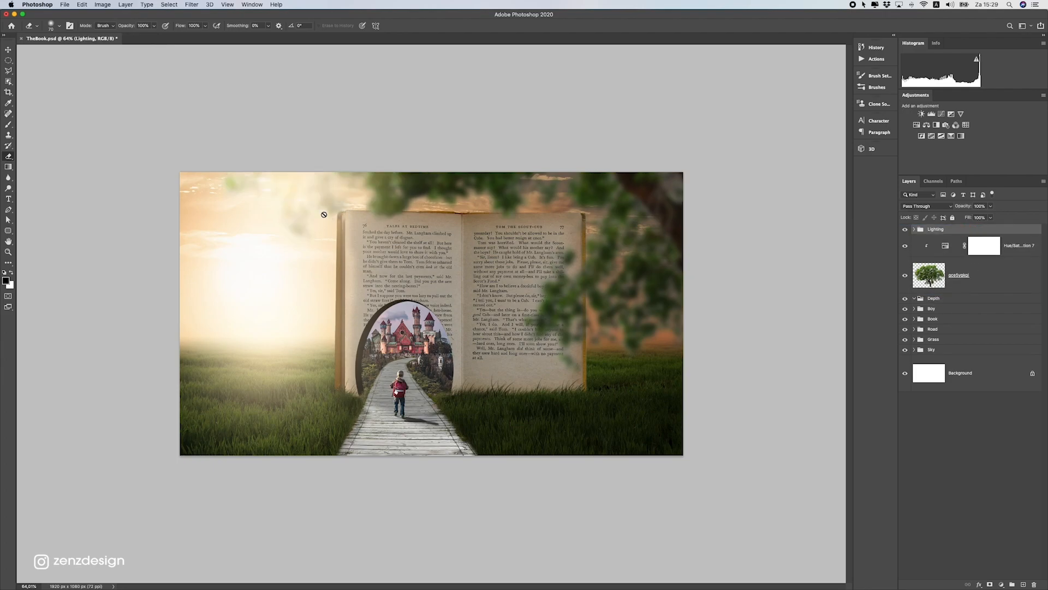
scroll(348, 217, down, 5)
scroll(384, 300, up, 5)
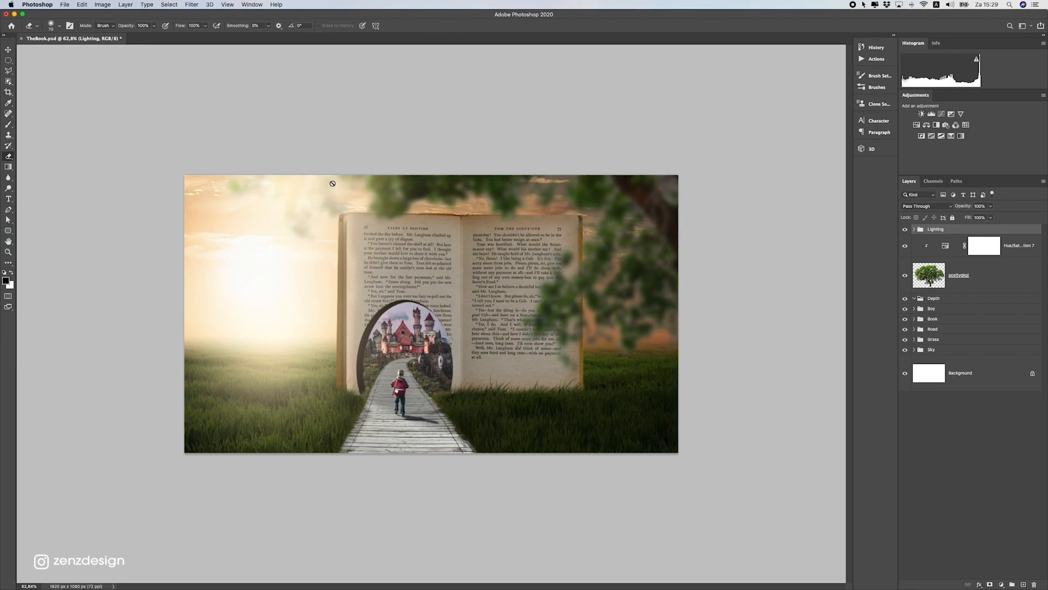
key(super+z)
scroll(251, 230, down, 5)
scroll(307, 236, up, 5)
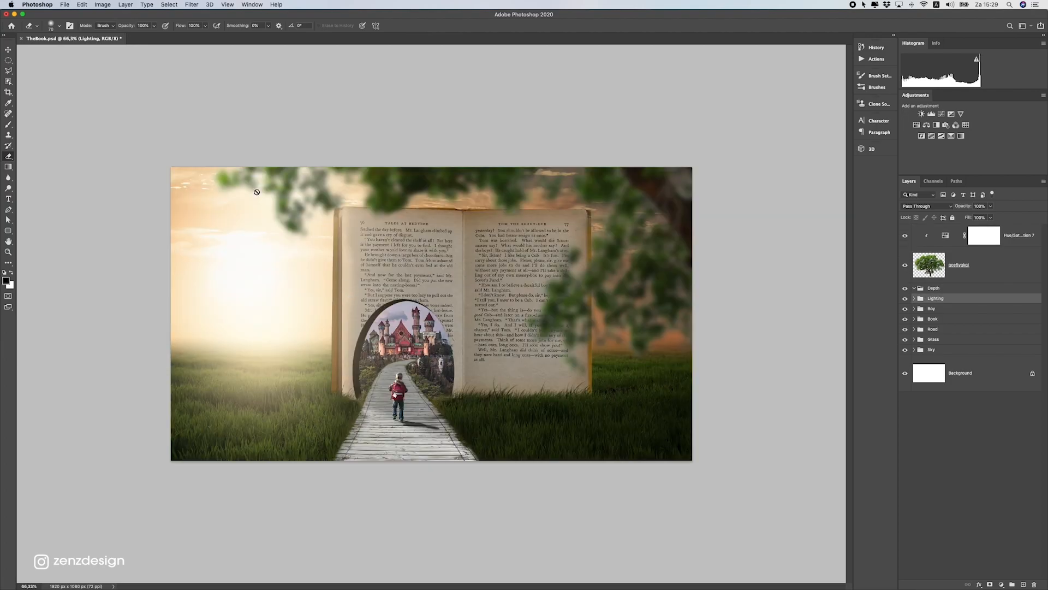
Move the blurred tree layer about 37 px toward the sun side and about 33 px up
click(8, 50)
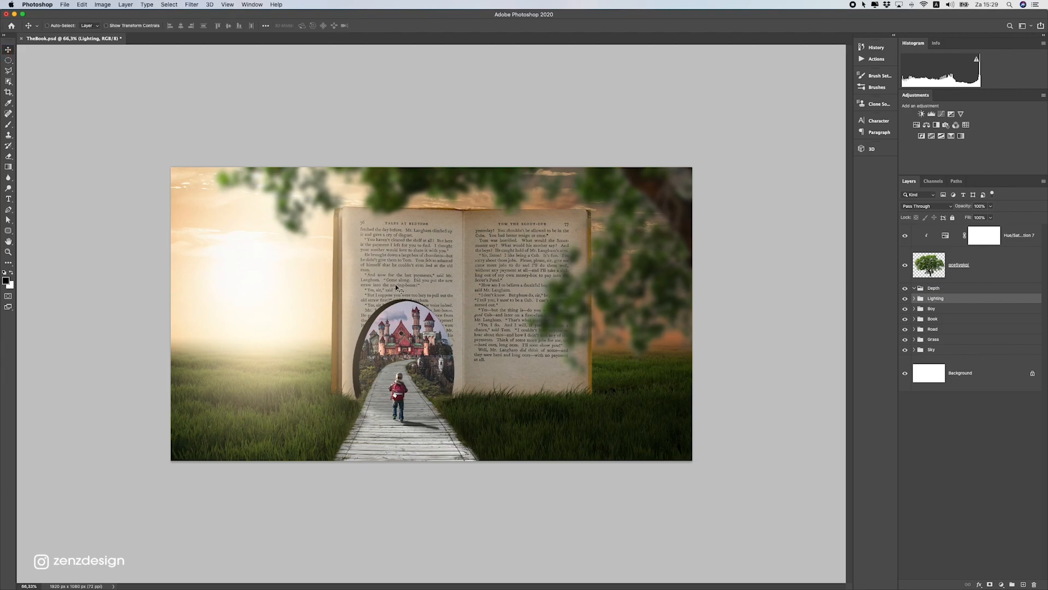
scroll(134, 350, down, 5)
scroll(306, 221, up, 5)
super+click(290, 191)
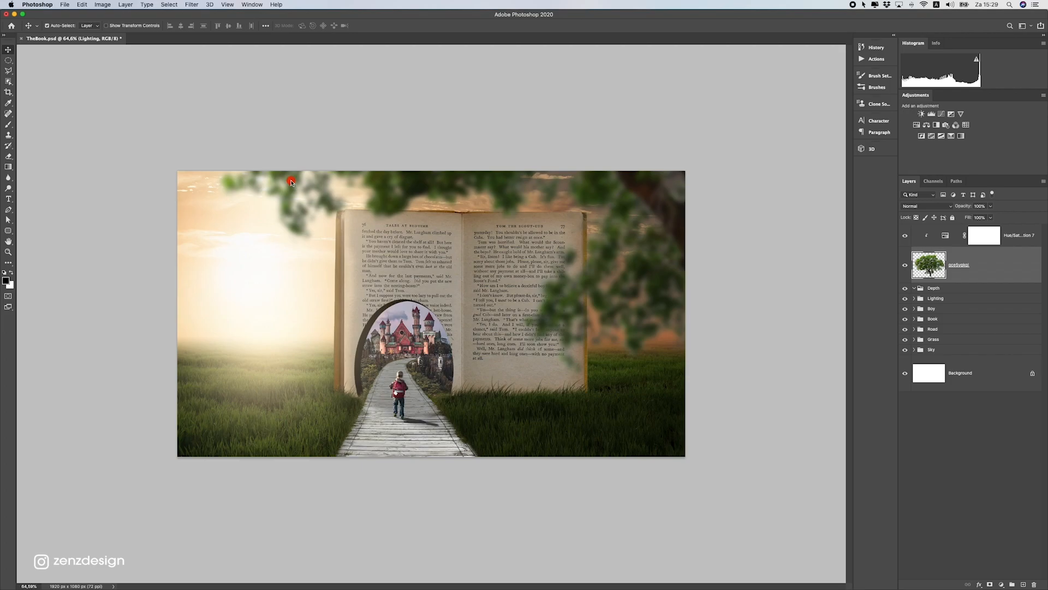
drag(457, 189, 447, 179)
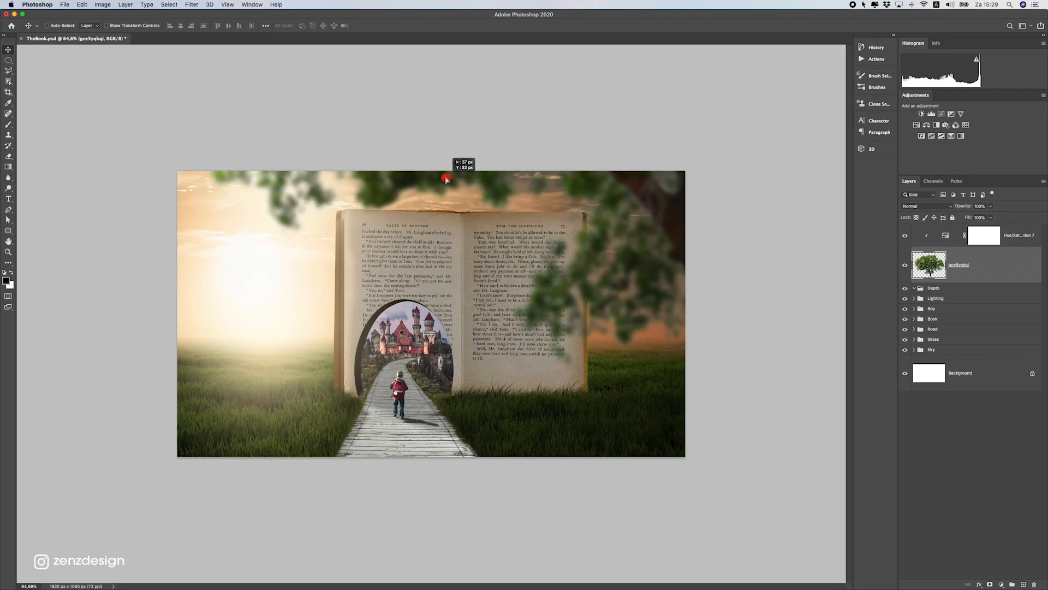
scroll(447, 179, down, 5)
scroll(446, 179, up, 5)
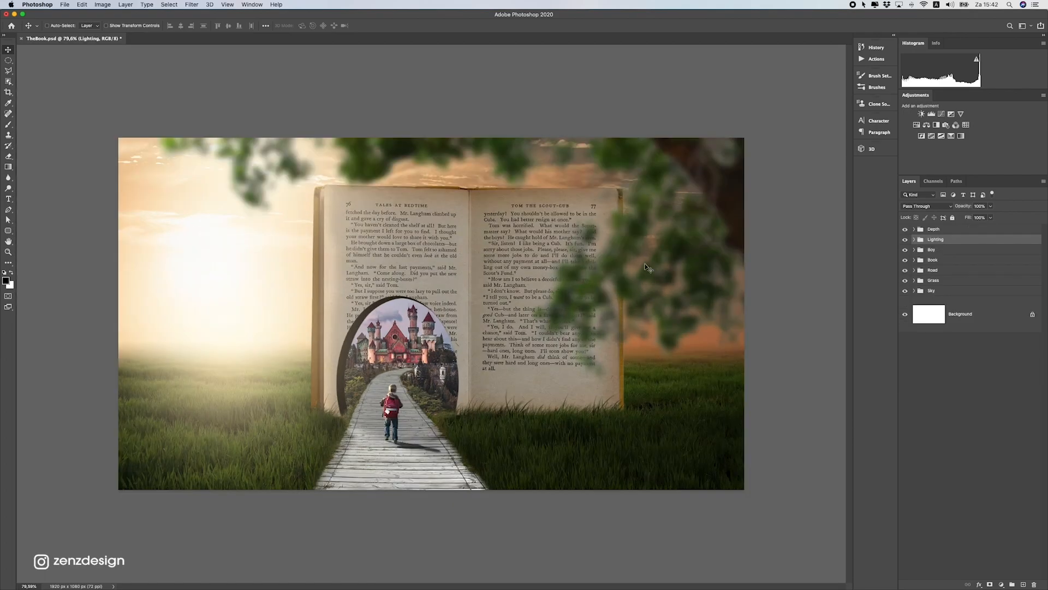
Place the flock-of-birds PNG above the Lighting group, sized and positioned over the bright sky beside the book
scroll(388, 402, down, 3)
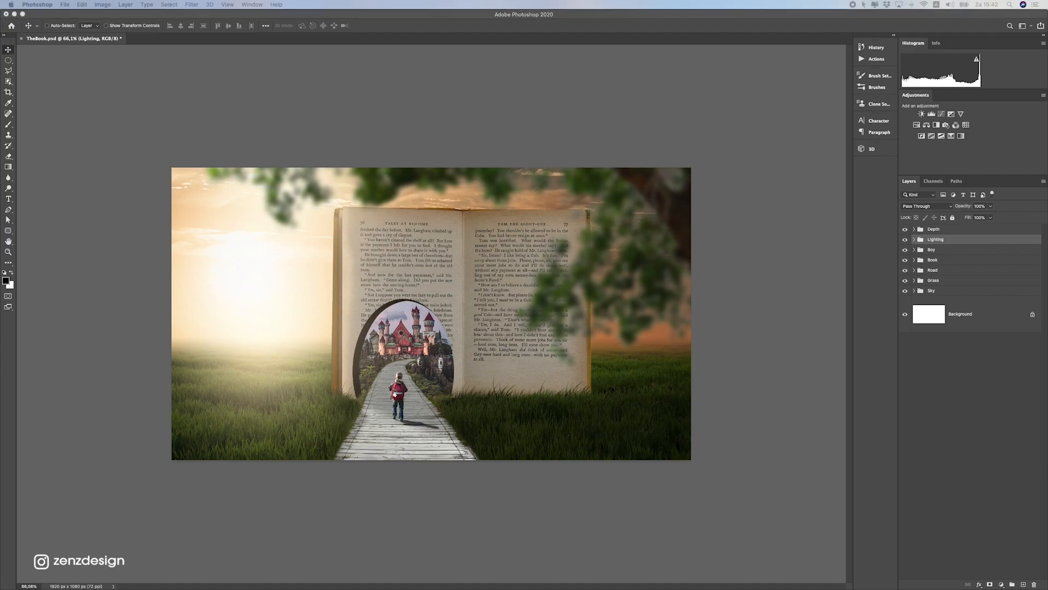
drag(327, 344, 322, 301)
drag(439, 318, 278, 209)
mouse_move(216, 267)
mouse_down()
mouse_move(194, 249)
mouse_move(270, 261)
mouse_move(197, 250)
mouse_move(198, 266)
mouse_up()
key(Return)
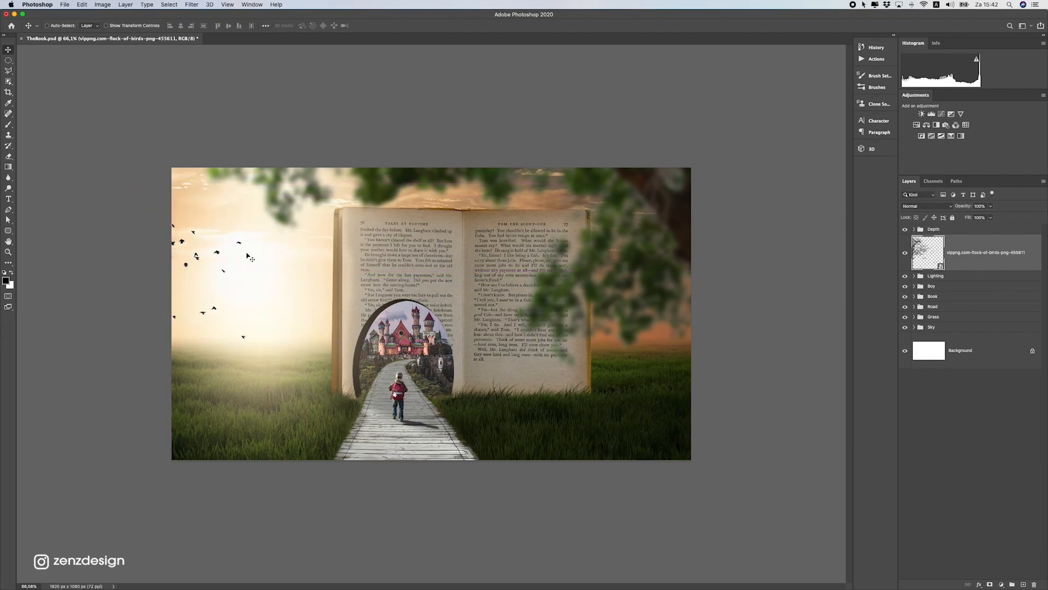
Set the flock layer's opacity to 49% and shift the birds slightly higher in the sky
click(990, 207)
click(972, 213)
click(990, 207)
scroll(241, 258, up, 2)
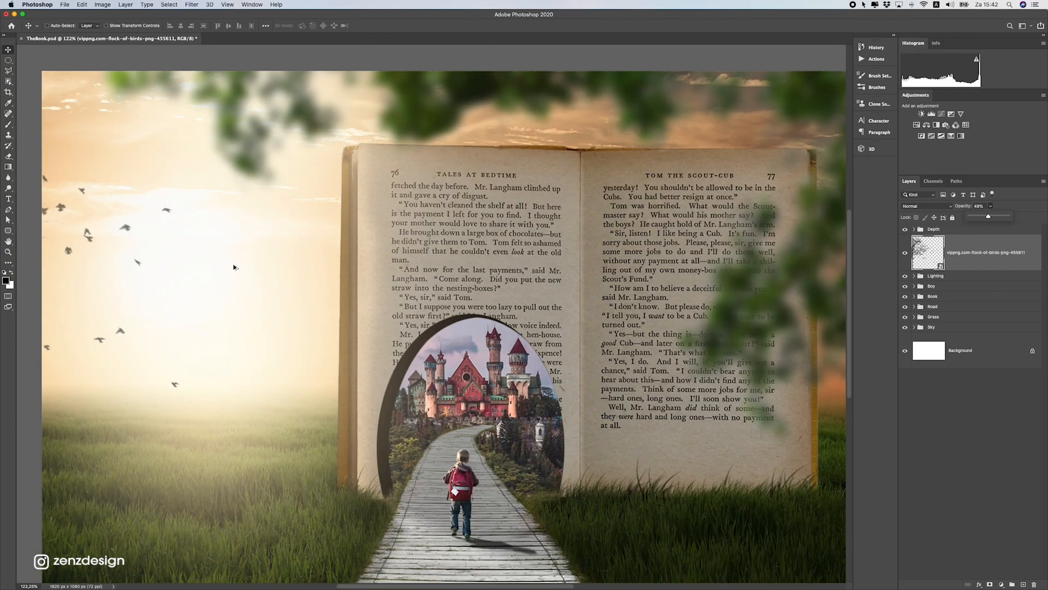
scroll(225, 270, down, 3)
mouse_move(222, 273)
mouse_down()
mouse_move(241, 249)
mouse_move(217, 256)
mouse_up()
drag(274, 299, 280, 298)
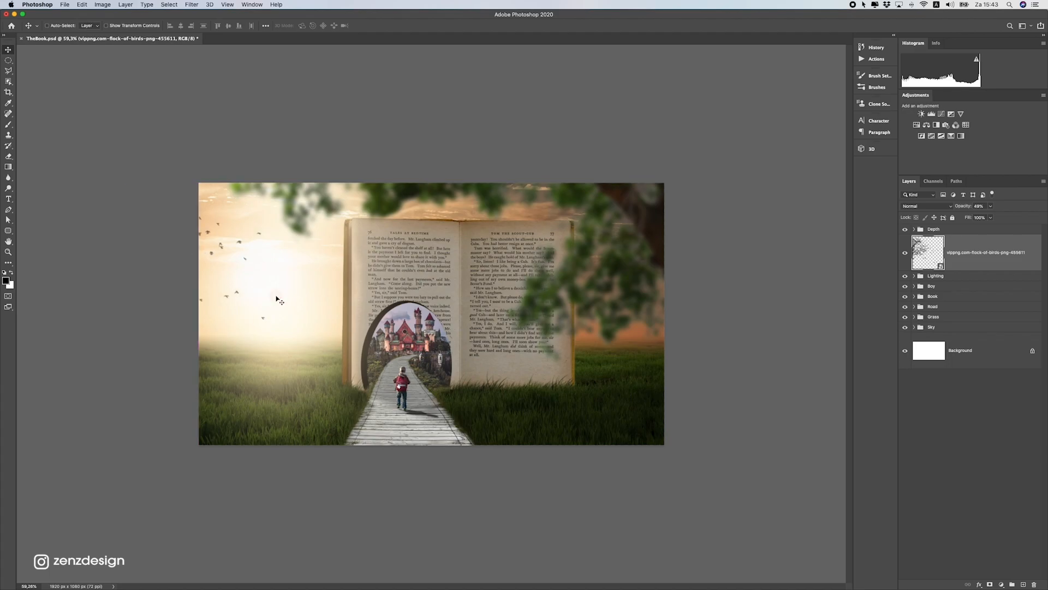
Place the single flying bird image at a small size in the sky between the flock and the book
scroll(268, 282, up, 2)
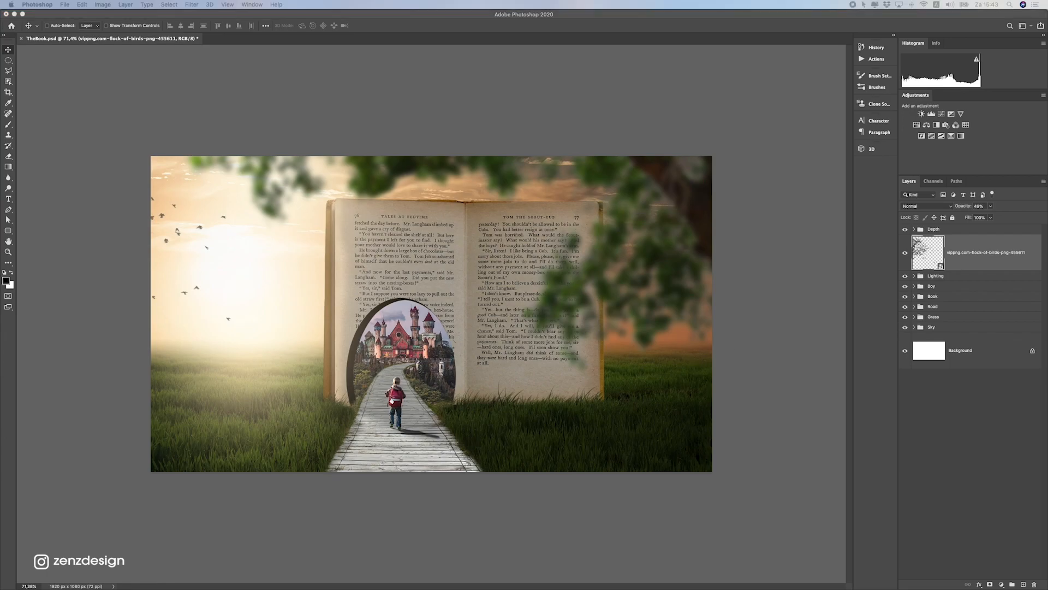
mouse_move(802, 317)
mouse_down()
mouse_move(378, 315)
mouse_move(263, 262)
mouse_move(249, 280)
mouse_move(274, 256)
mouse_up()
key(Return)
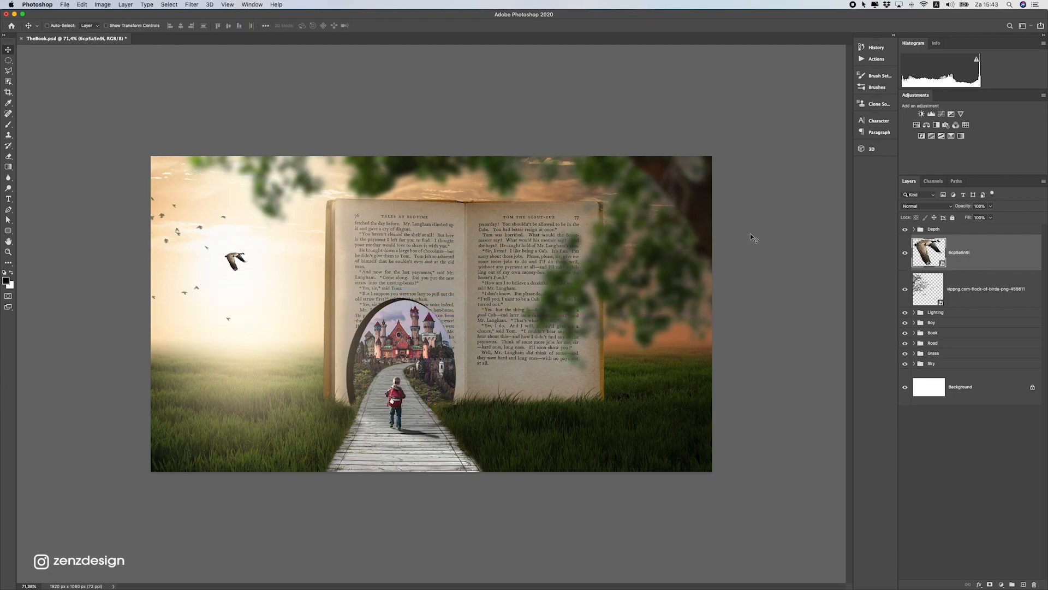
Lower the single bird layer's opacity to 40% and move the bird closer to the book
click(991, 206)
drag(978, 220, 967, 216)
mouse_move(313, 240)
mouse_down()
mouse_move(298, 256)
mouse_move(309, 253)
mouse_up()
drag(231, 276, 276, 273)
scroll(304, 303, down, 2)
scroll(305, 302, up, 2)
key(ctrl+t)
key(Return)
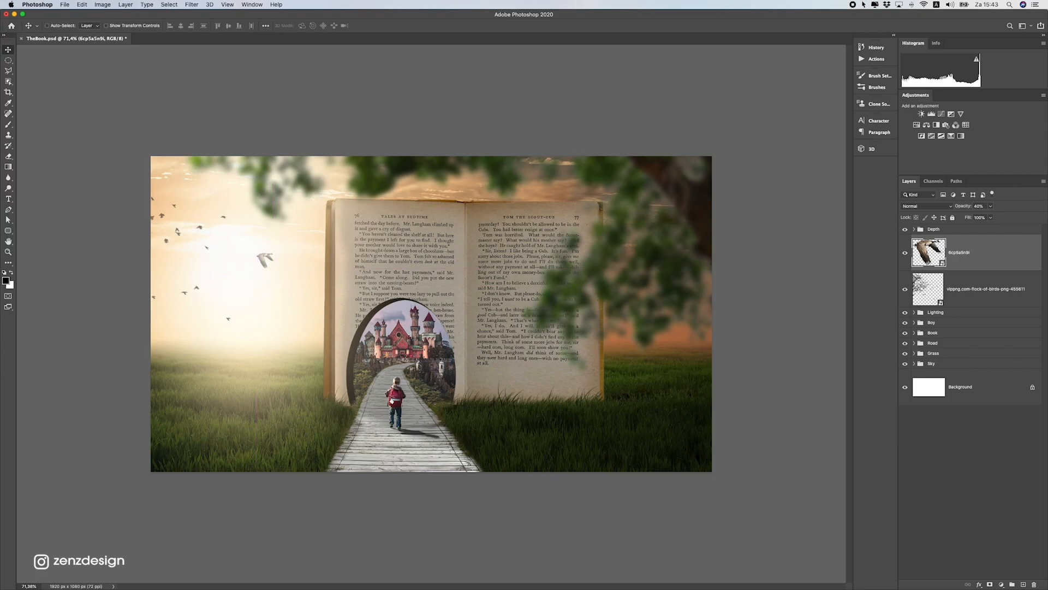
Place the bushes-png-2815 image over the book's left page and move its layer directly below the Book group
drag(1047, 295, 345, 333)
drag(358, 272, 349, 251)
key(Return)
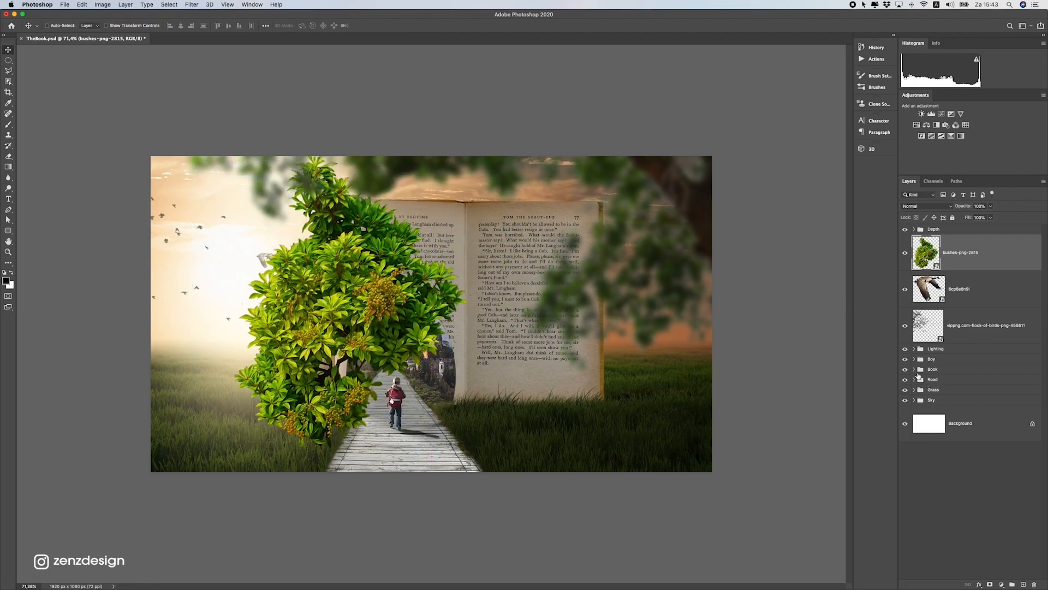
drag(962, 260, 947, 376)
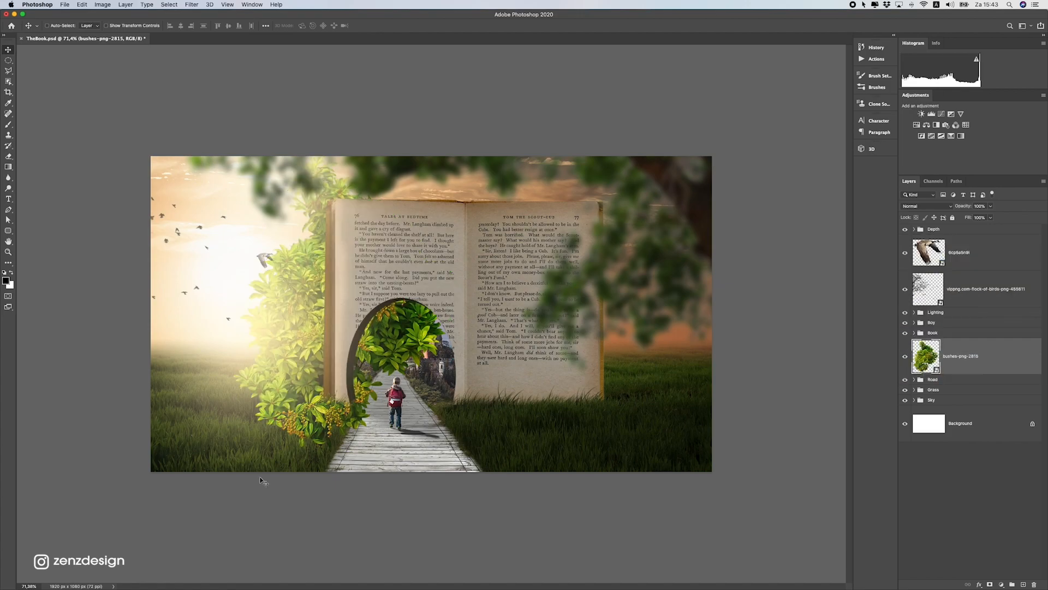
Scale the bush down and position it behind the upper left corner and side edge of the book
drag(446, 352, 443, 326)
key(ctrl+t)
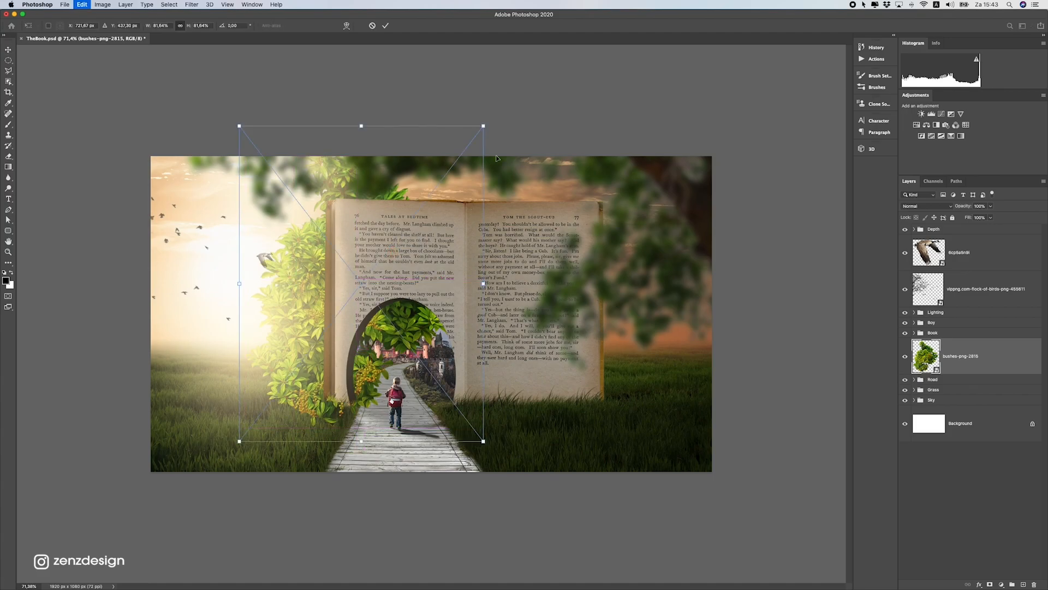
drag(484, 124, 321, 318)
drag(300, 352, 360, 217)
drag(418, 236, 413, 217)
key(Return)
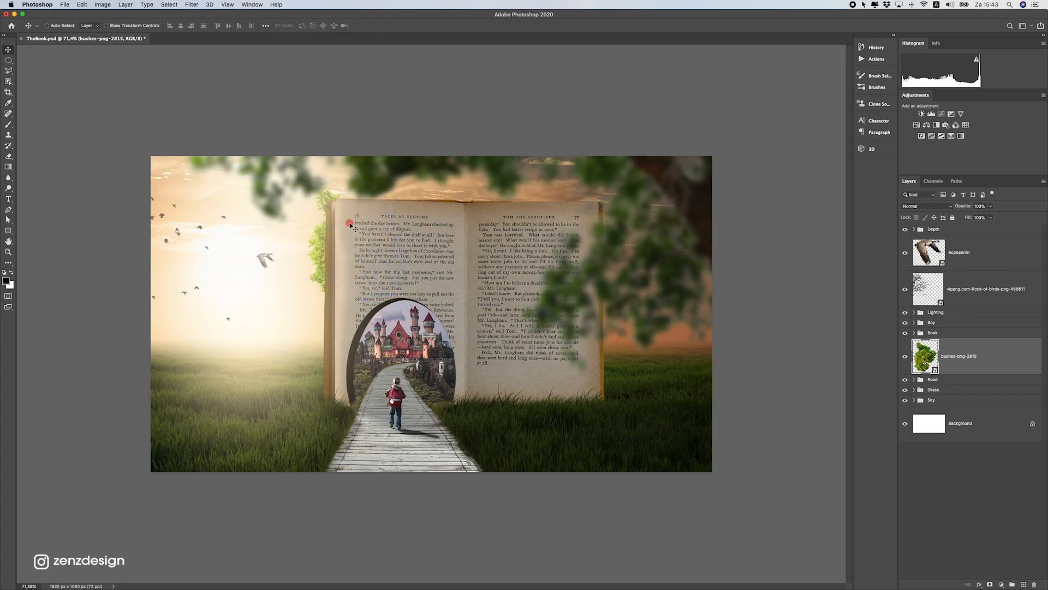
Duplicate the bush twice and transform the copies so foliage rises behind the middle of the book's top edge
key(super+j)
drag(361, 216, 454, 182)
key(super+t)
drag(429, 214, 387, 208)
drag(530, 221, 545, 198)
key(Return)
key(super+j)
key(super+t)
drag(620, 208, 502, 229)
key(Return)
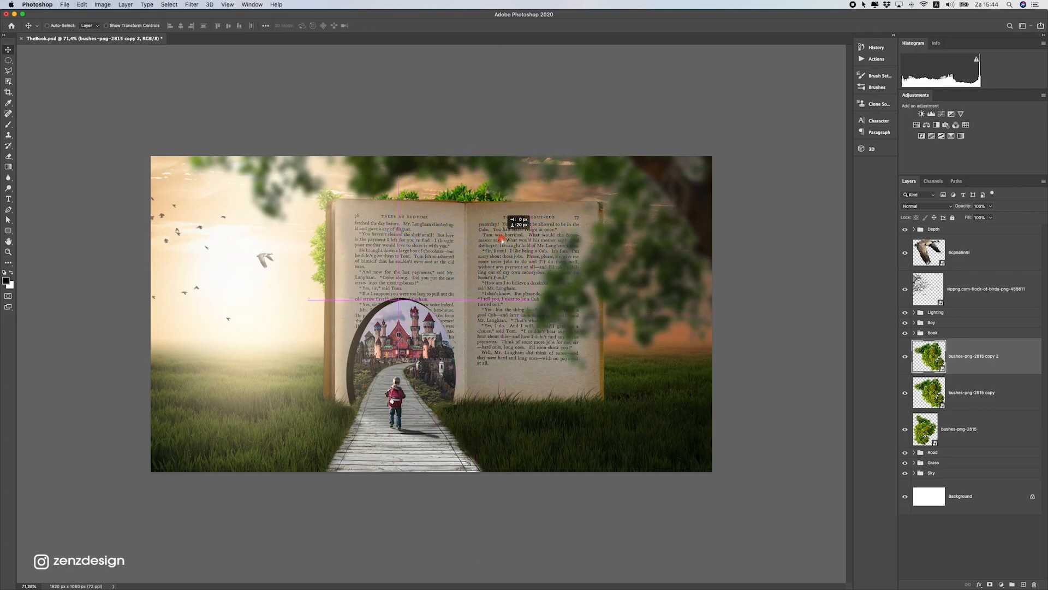
Duplicate the bush again and transform the copy so it peeks out behind the right page's top and outer edges
key(super+j)
drag(508, 210, 610, 213)
key(super+t)
drag(650, 288, 587, 274)
key(Return)
scroll(463, 270, down, 5)
scroll(461, 277, up, 5)
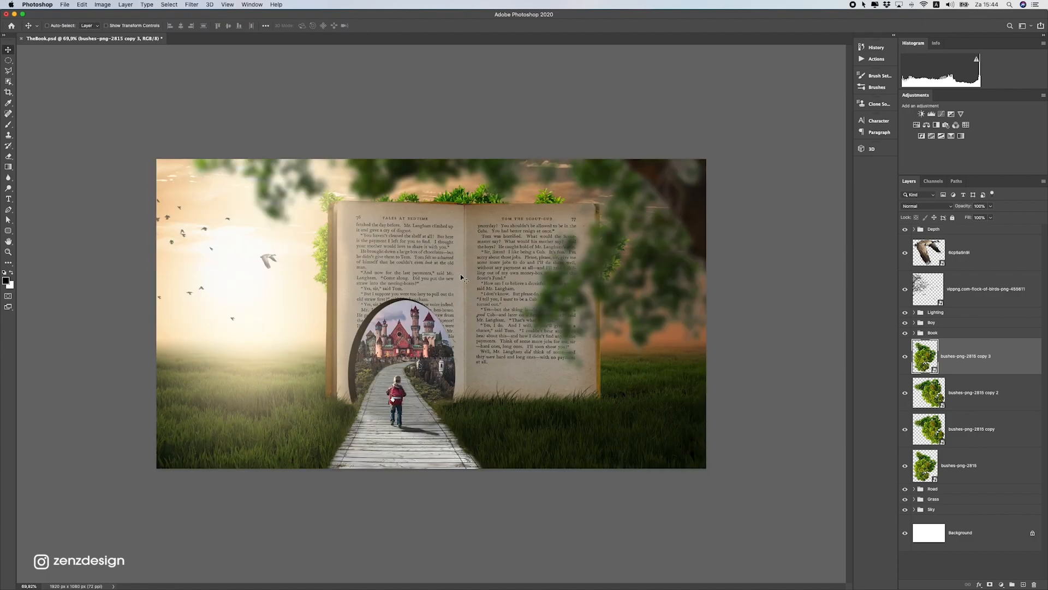
Make a fourth bush copy, then rotate and position it behind the book to extend the foliage along its side
key(super+j)
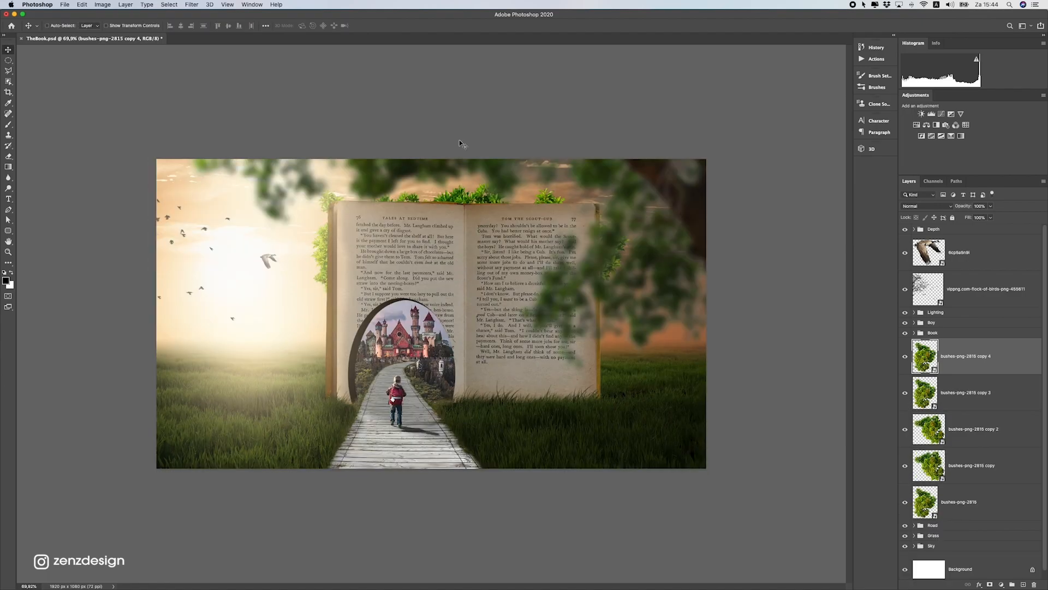
drag(462, 215, 458, 321)
key(super+t)
drag(667, 348, 627, 416)
mouse_move(588, 346)
mouse_down()
mouse_move(584, 367)
mouse_move(584, 358)
mouse_up()
drag(663, 363, 641, 410)
drag(593, 361, 328, 352)
key(Return)
Add more bush copies up to copy 7, rotating and positioning them to fill the gaps around the book's outer edges
key(super+j)
key(super+j)
key(super+t)
drag(480, 309, 326, 279)
drag(336, 337, 343, 328)
drag(511, 277, 519, 330)
mouse_move(333, 329)
mouse_down()
mouse_move(335, 352)
mouse_move(338, 332)
mouse_up()
drag(377, 236, 324, 348)
drag(385, 279, 374, 260)
drag(320, 302, 333, 298)
key(Return)
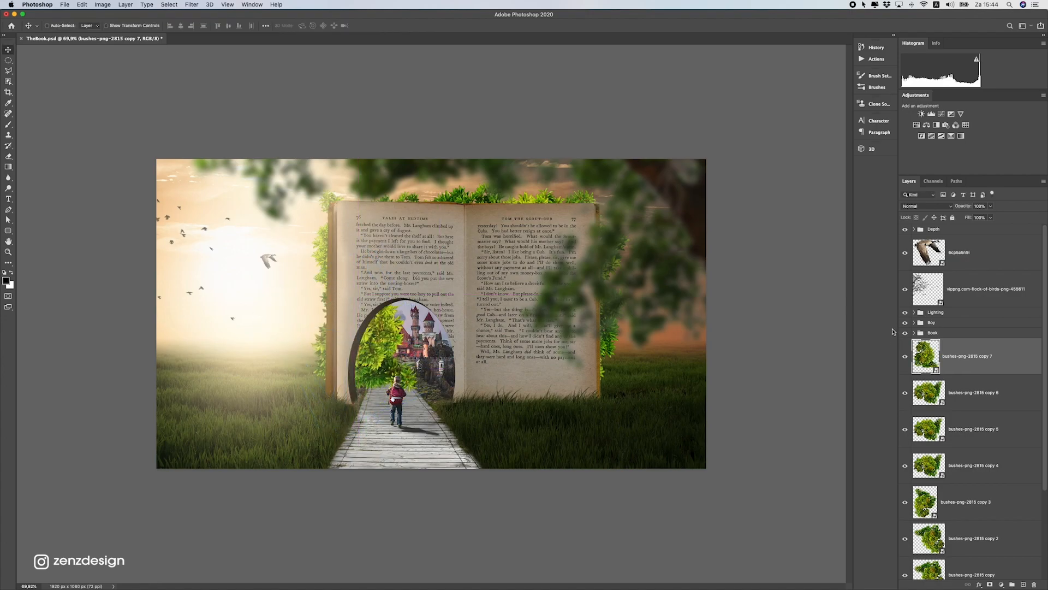
Rasterize the bushes-png-2815 copy 7 layer and erase the foliage covering the castle inside the arch
right_click(963, 382)
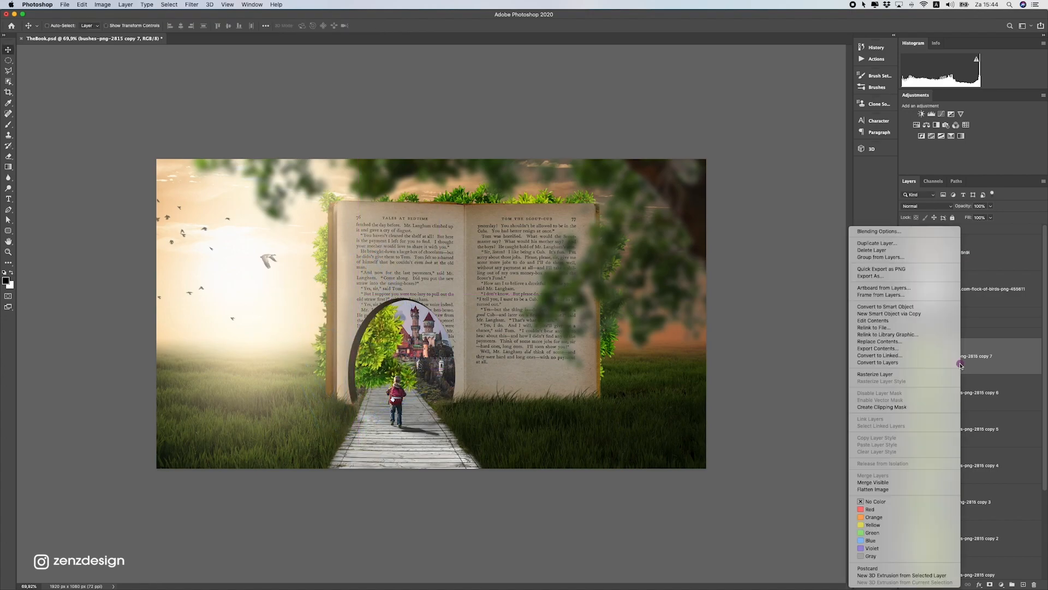
click(897, 374)
click(5, 158)
mouse_move(375, 299)
mouse_down()
mouse_move(372, 349)
mouse_move(385, 328)
mouse_move(407, 355)
mouse_move(390, 286)
mouse_up()
scroll(384, 371, down, 8)
scroll(384, 372, up, 8)
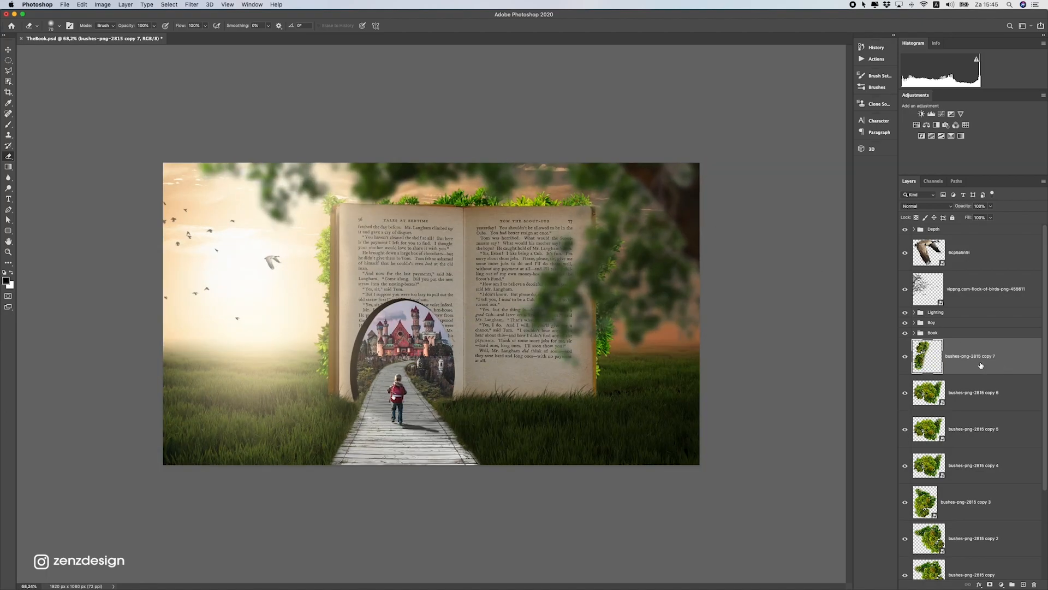
Group all the bush layers and name the group Bushes
scroll(981, 366, down, 5)
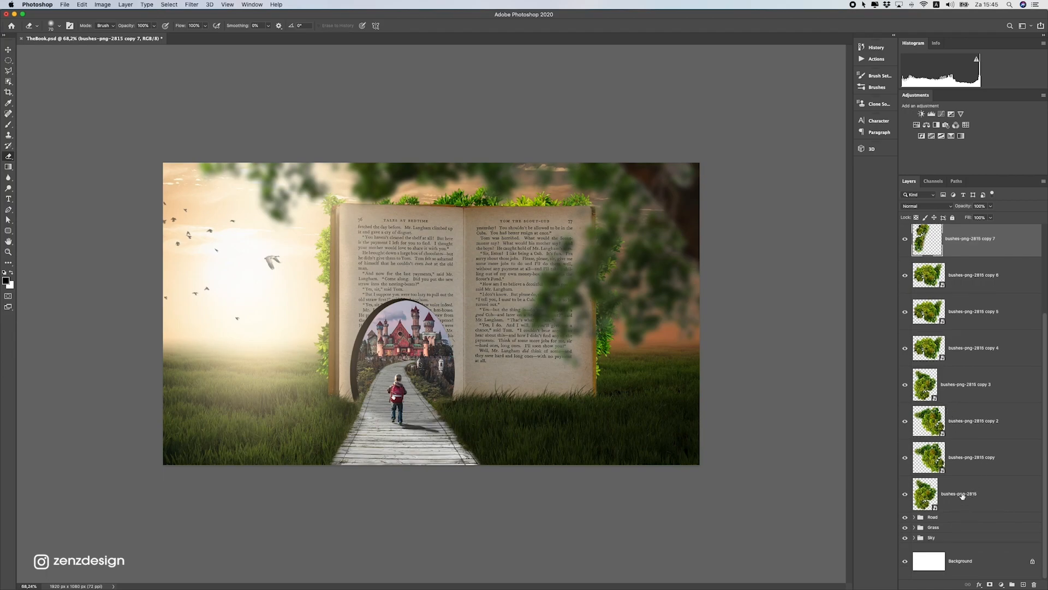
shift+click(962, 495)
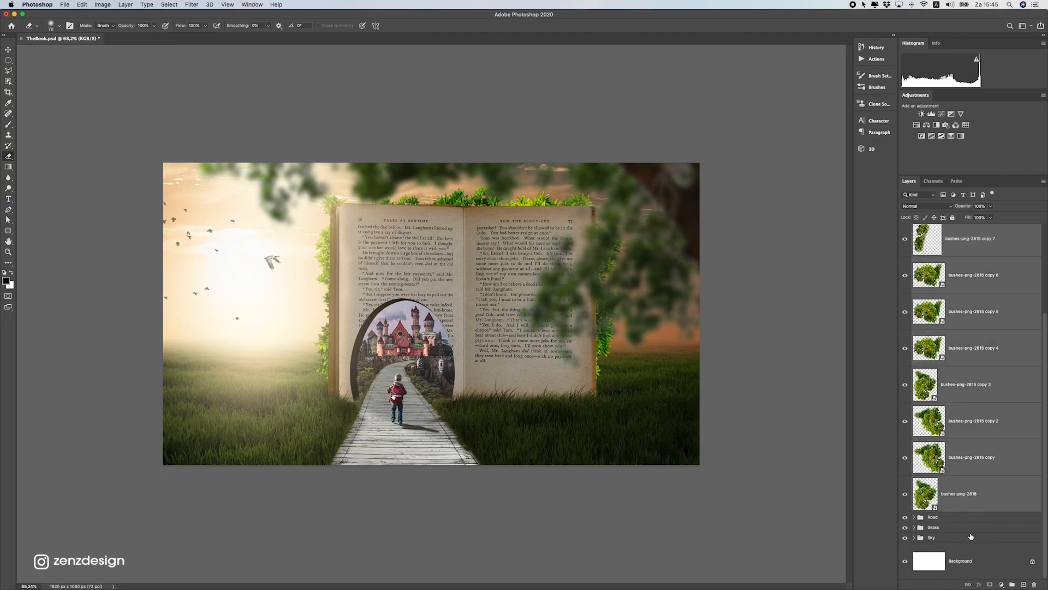
click(1010, 584)
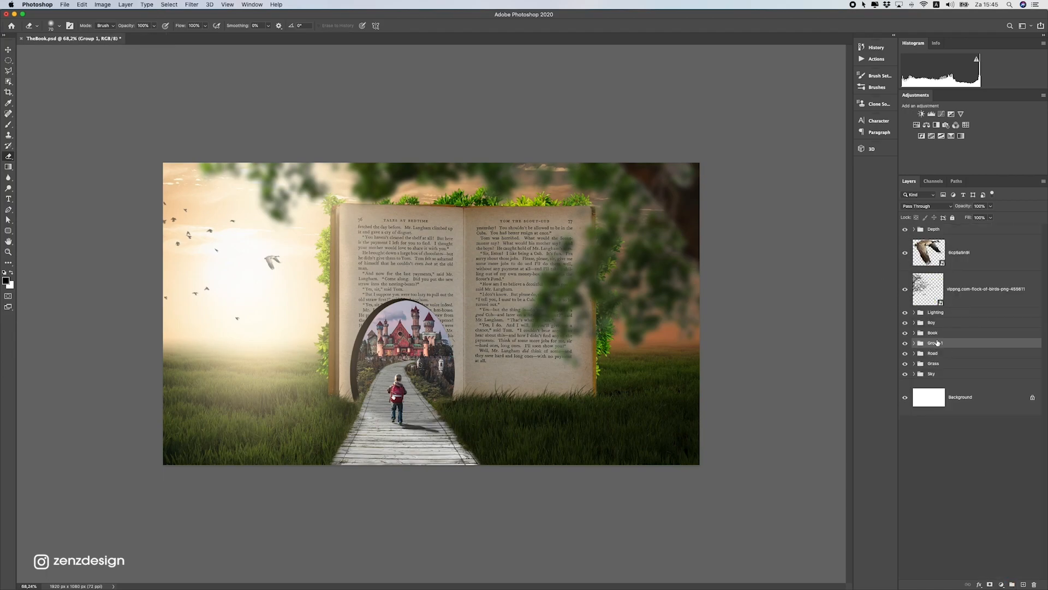
double_click(935, 342)
text(Bushes)
key(Return)
Add a Hue/Saturation adjustment clipped to the Bushes group with saturation -63 and lightness -9
click(1001, 584)
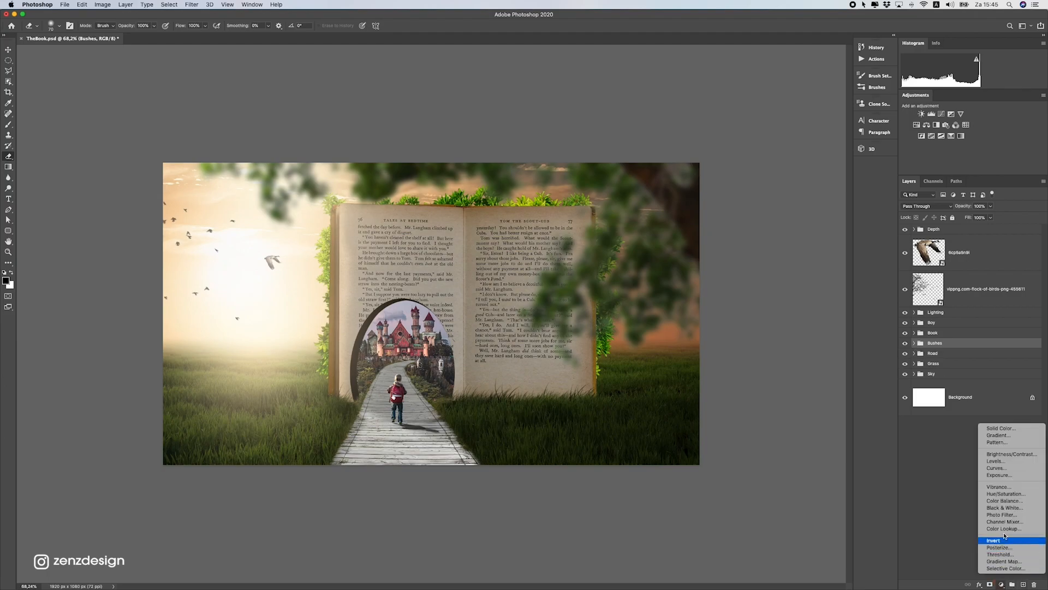
click(1007, 494)
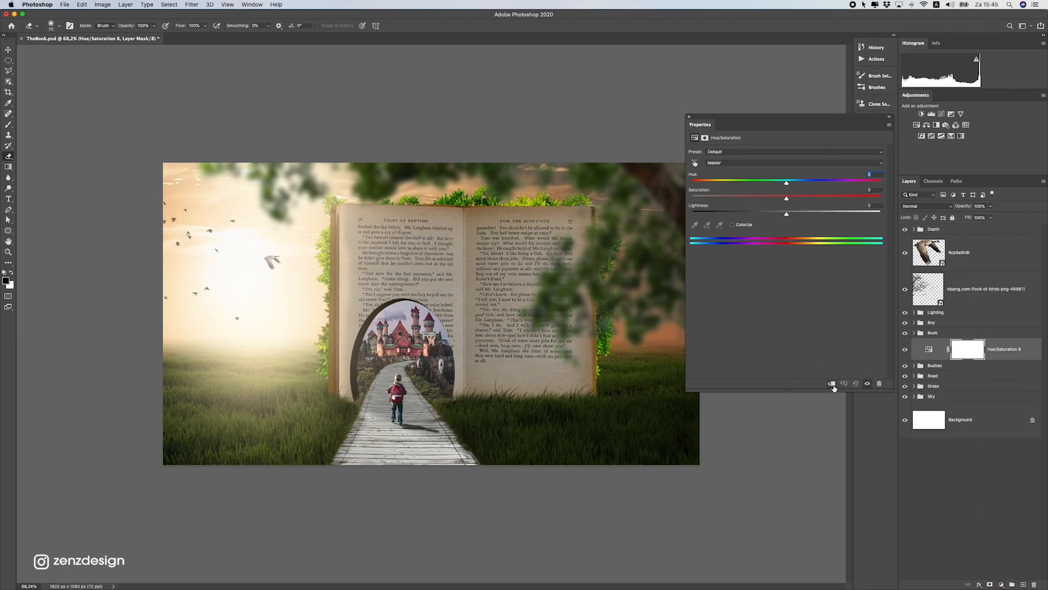
click(832, 384)
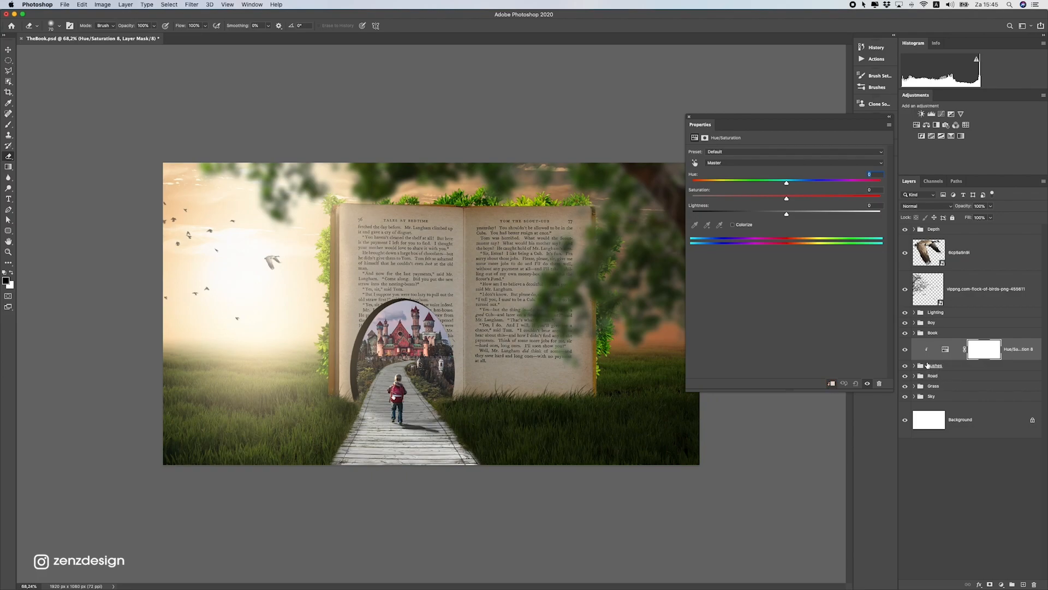
drag(745, 196, 726, 200)
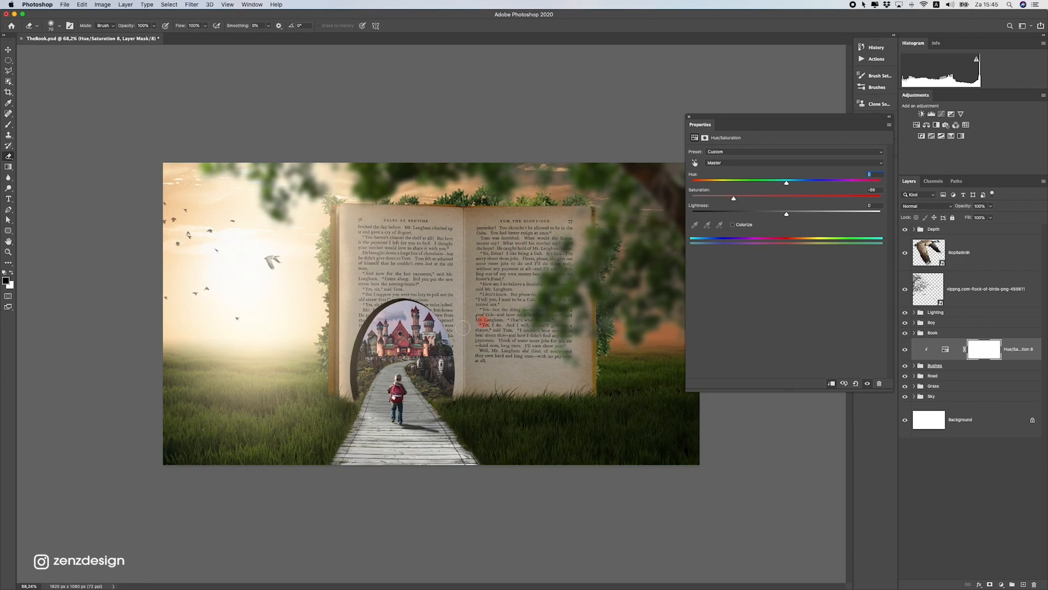
scroll(514, 311, down, 10)
scroll(441, 332, up, 8)
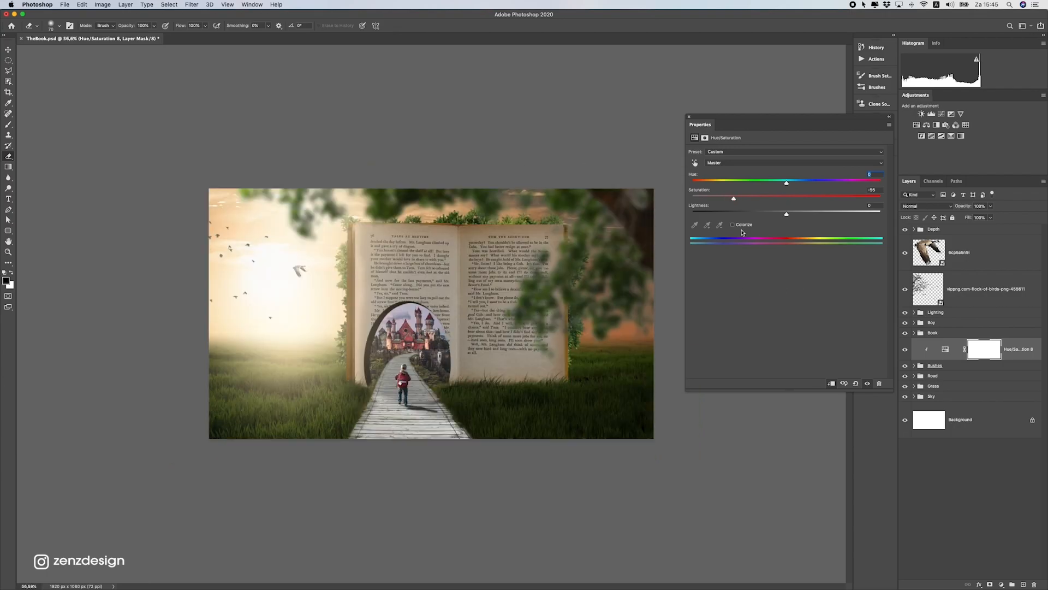
click(777, 217)
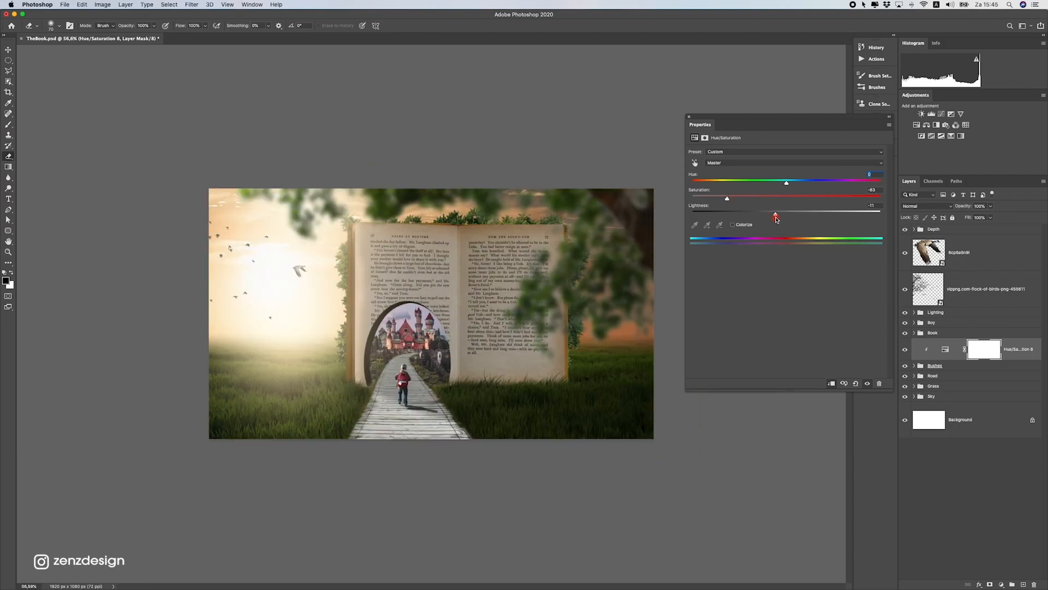
scroll(492, 370, down, 1)
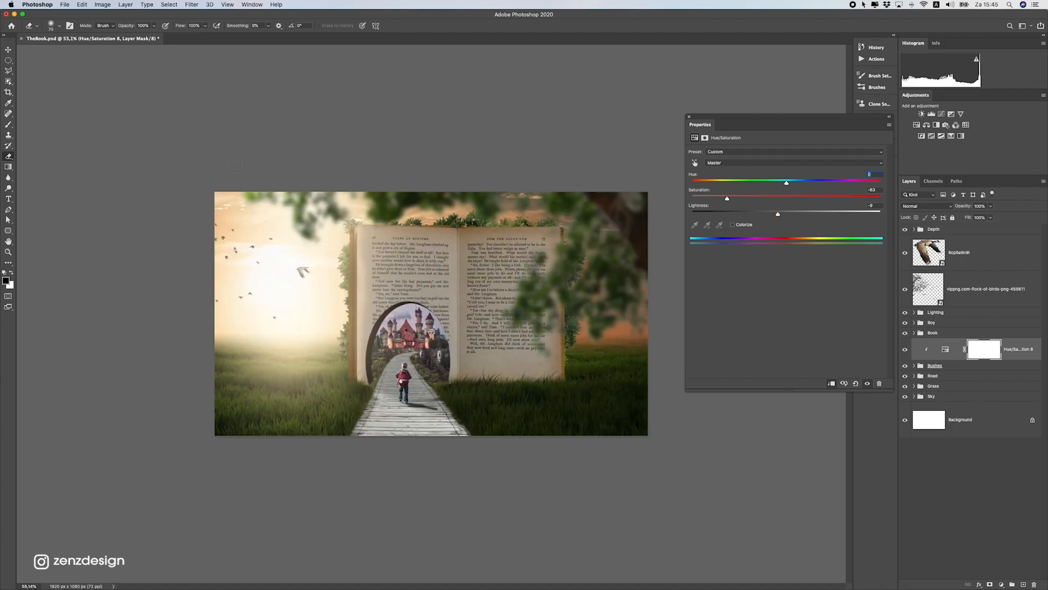
Reposition the blurred foreground tree layer in the Depth group so its foliage frames the top and right of the scene
click(10, 48)
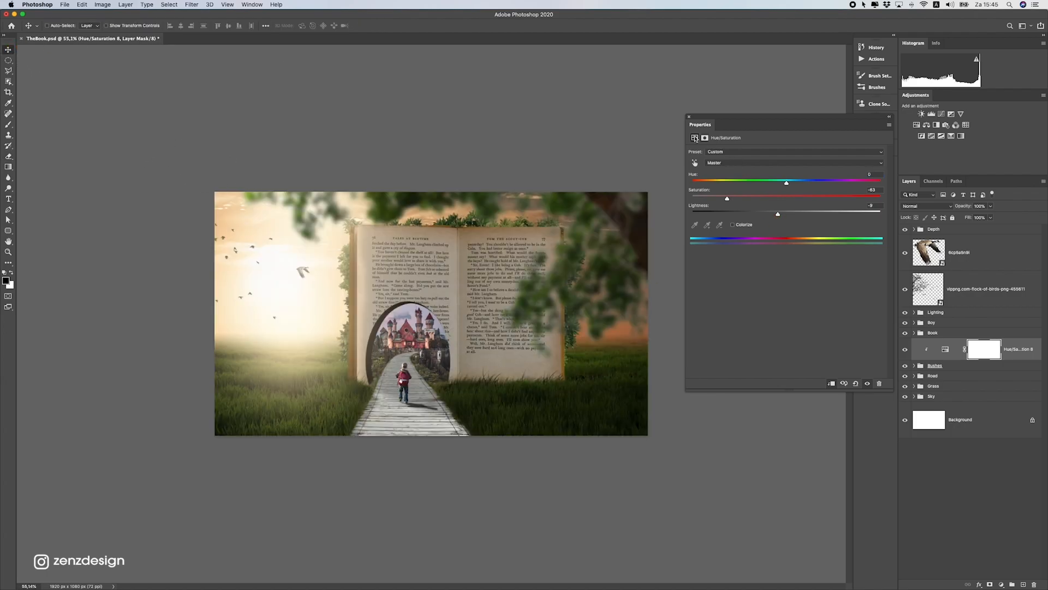
click(688, 117)
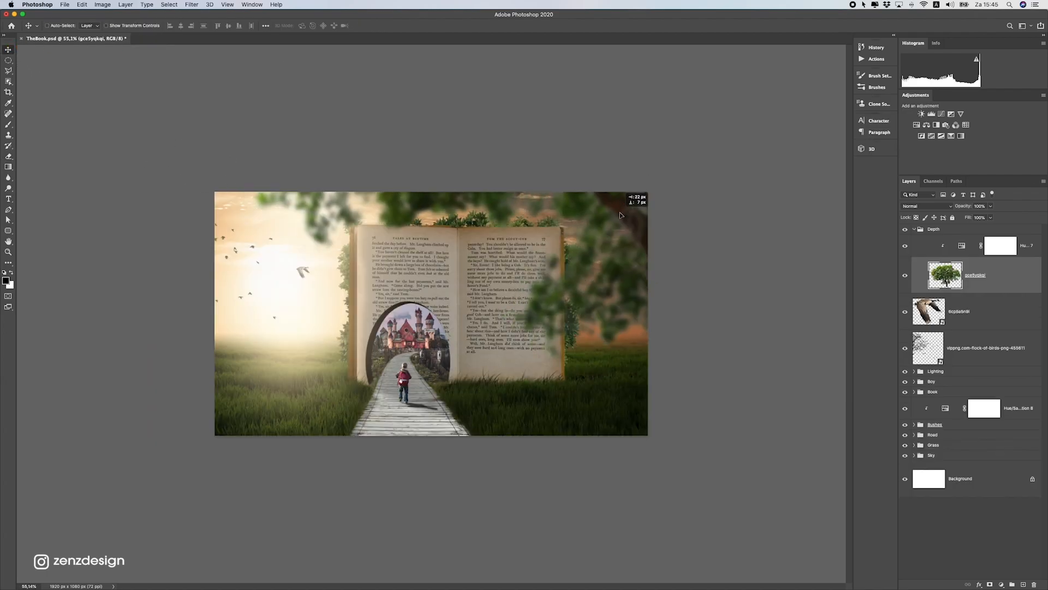
mouse_move(612, 221)
mouse_down()
mouse_move(588, 224)
mouse_move(609, 232)
mouse_up()
scroll(520, 267, down, 3)
scroll(520, 267, down, 2)
scroll(508, 276, up, 7)
scroll(517, 263, down, 3)
drag(521, 247, 526, 273)
scroll(526, 274, down, 5)
scroll(527, 274, up, 2)
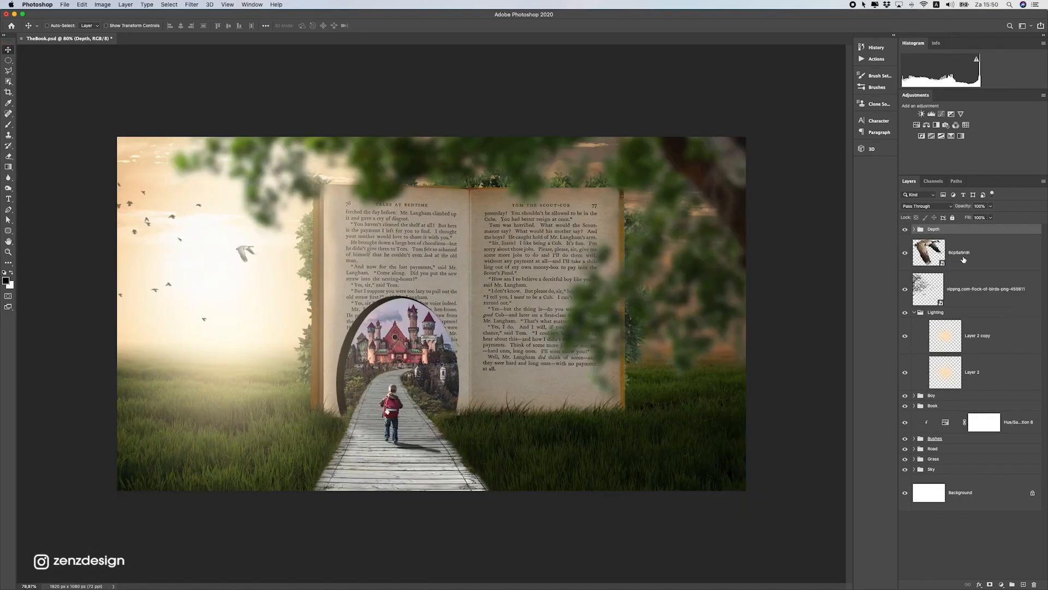
Collapse the Lighting group, pick the Burn tool and make the Depth group the active layer
click(914, 312)
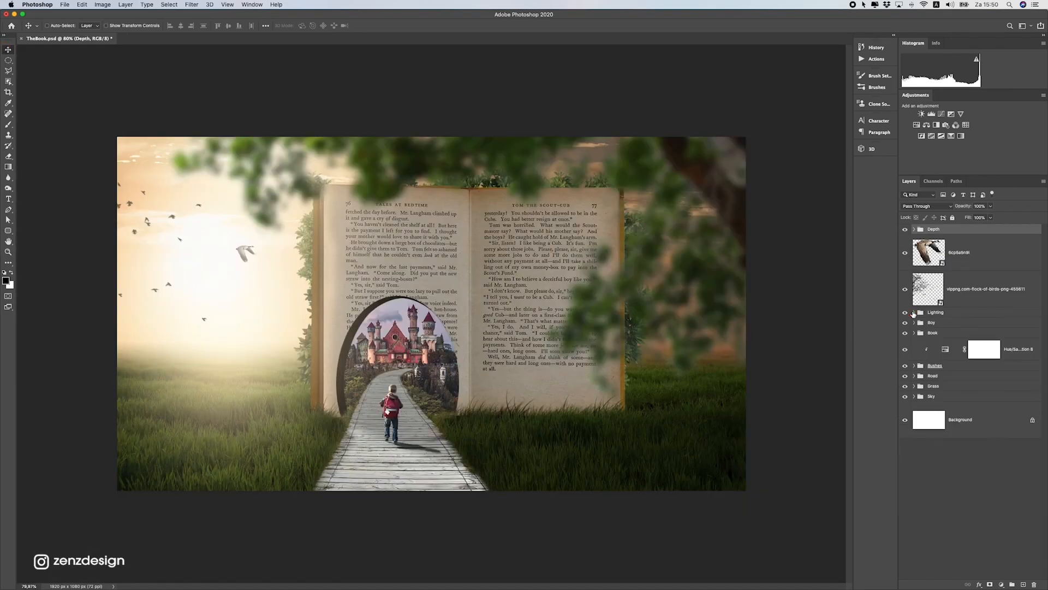
click(8, 188)
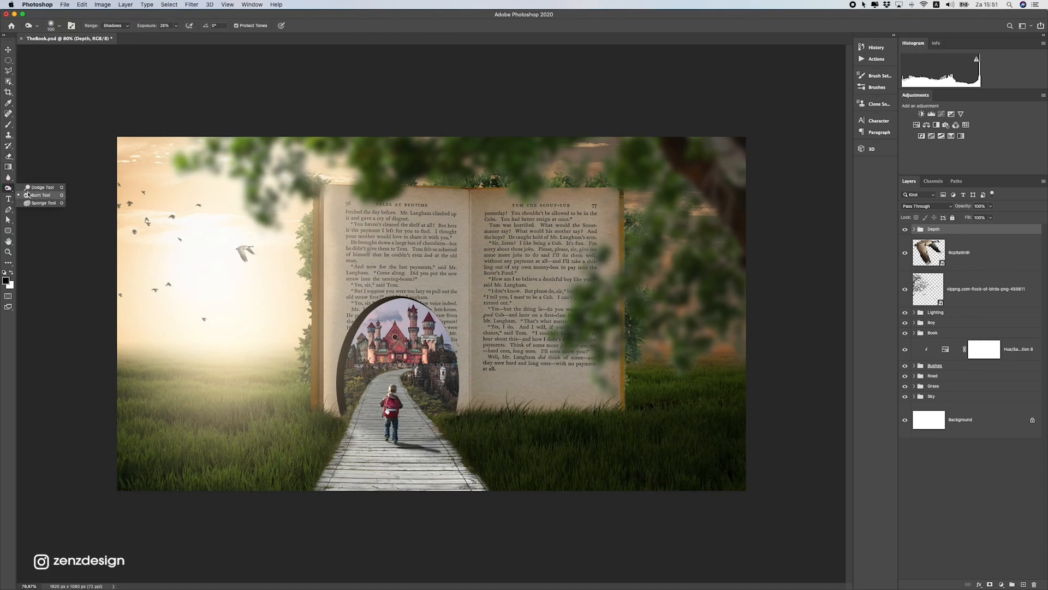
click(314, 21)
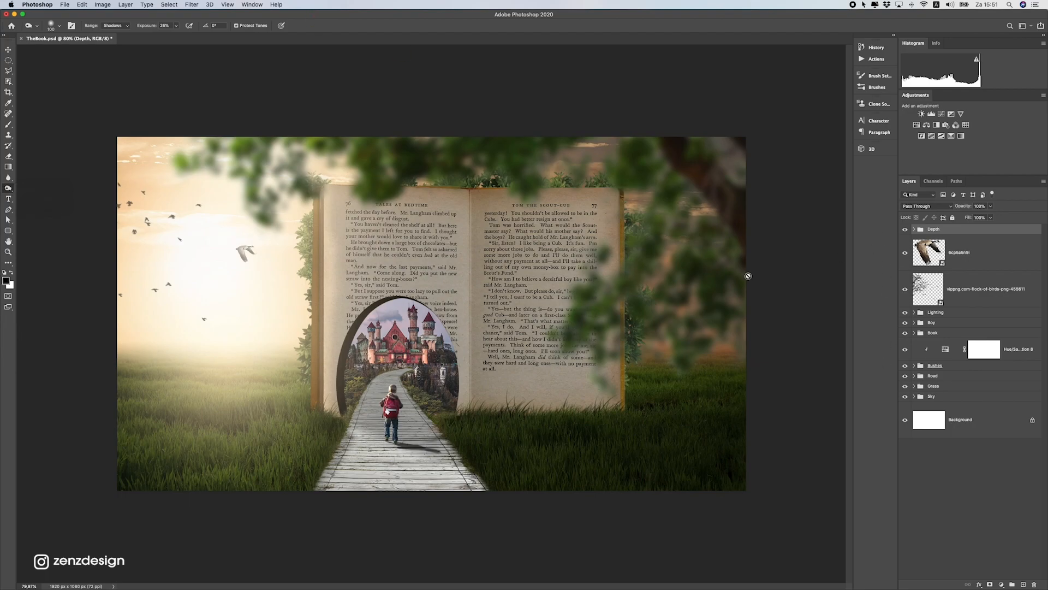
click(921, 325)
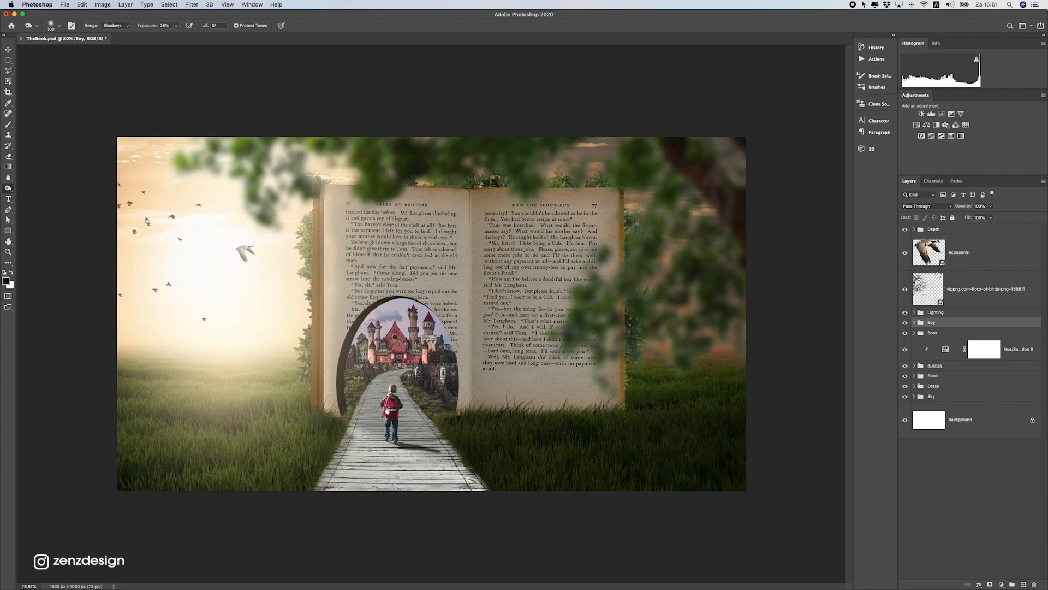
click(939, 267)
click(937, 232)
key(super+minus)
key(super+minus)
key(super+minus)
key(super+minus)
key(super+0)
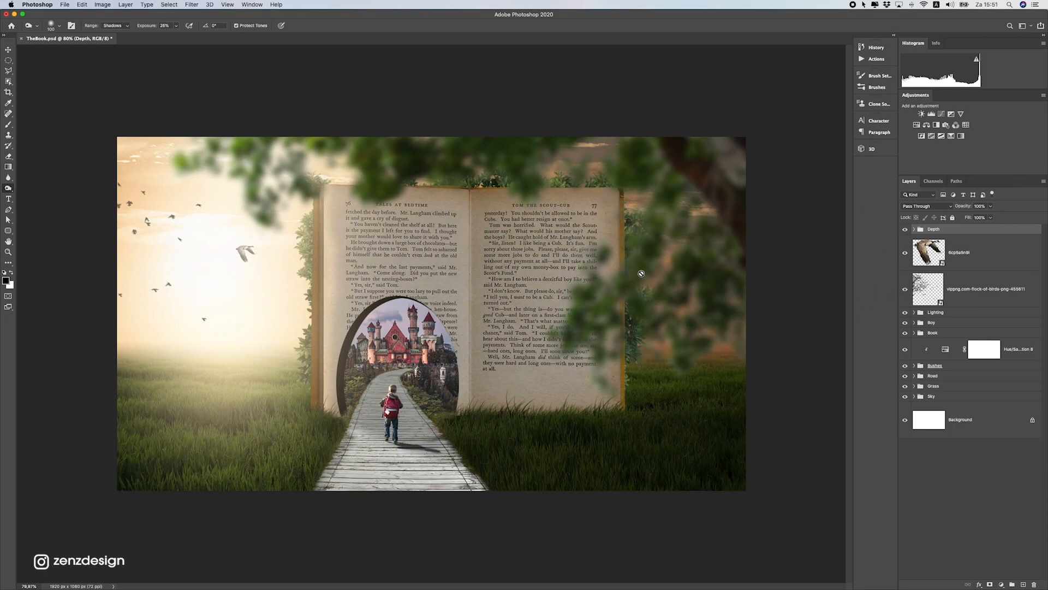
Add a new layer filled with 50% Gray above the Depth group and set its blend mode to Overlay
click(1021, 585)
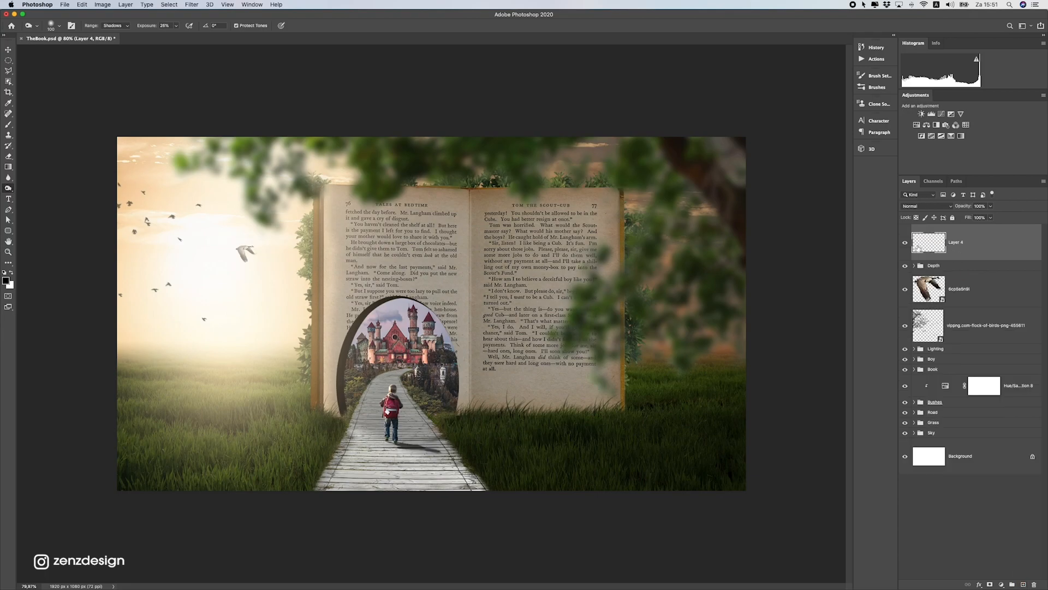
click(82, 4)
click(107, 137)
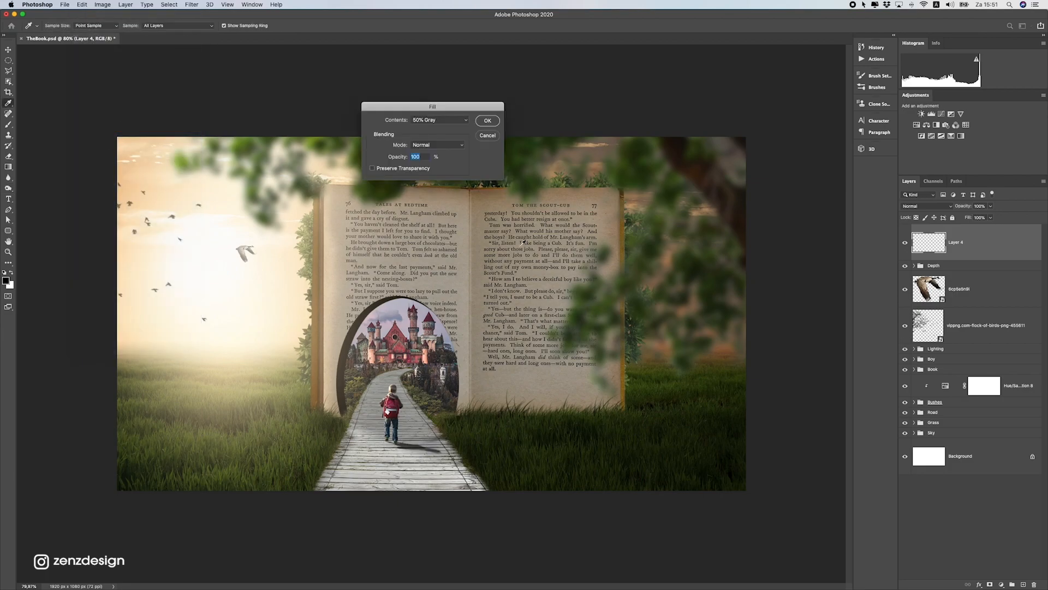
click(446, 121)
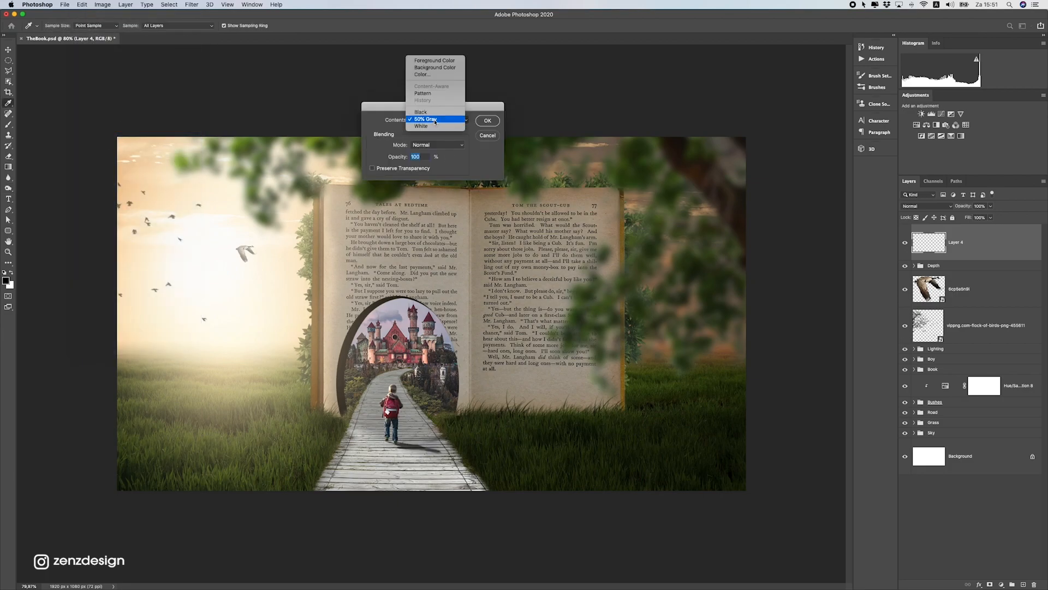
click(435, 120)
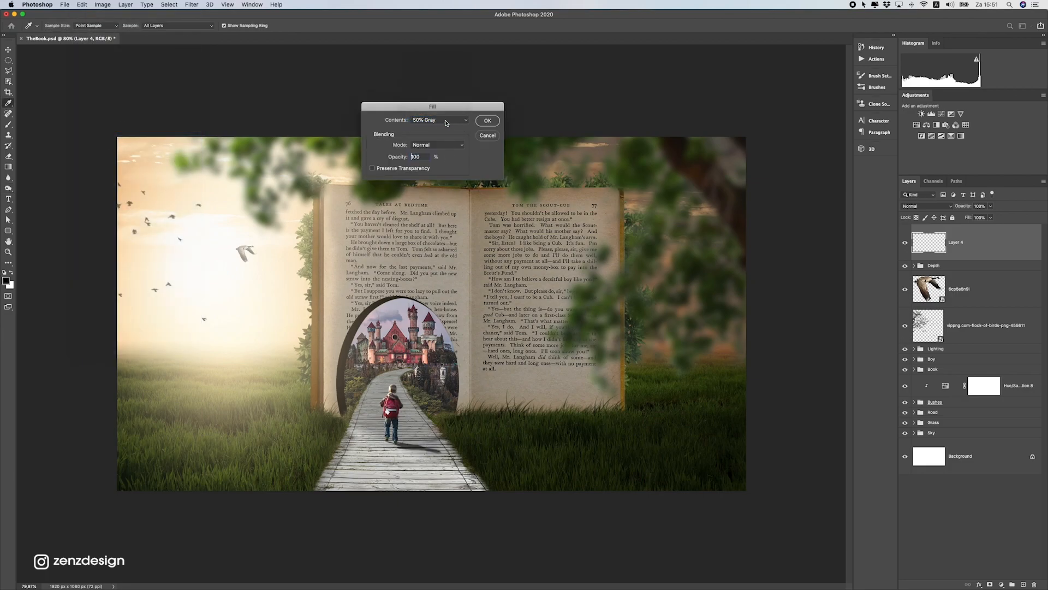
click(480, 121)
key(o)
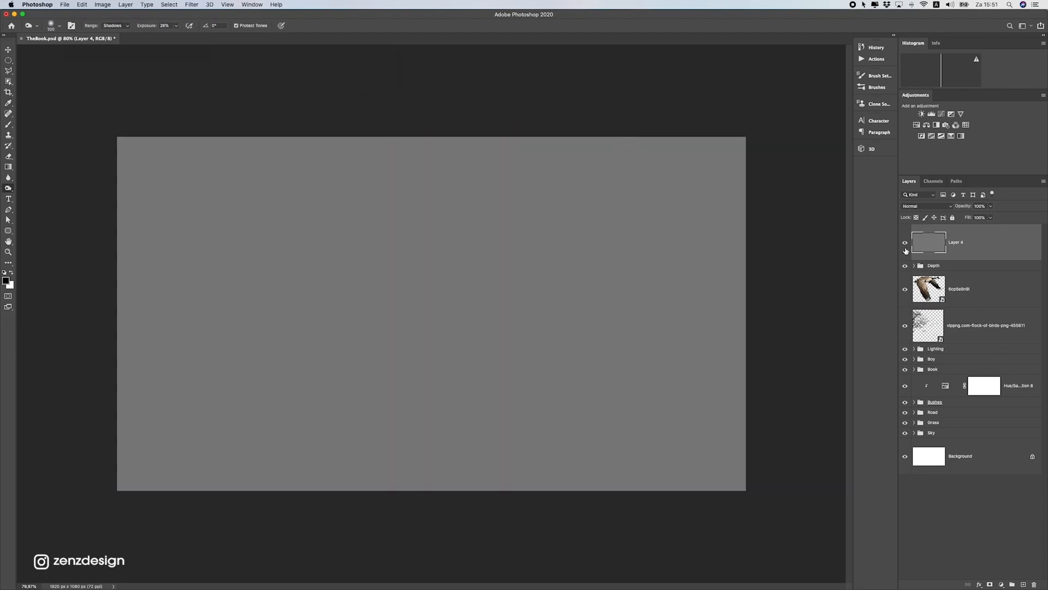
click(922, 207)
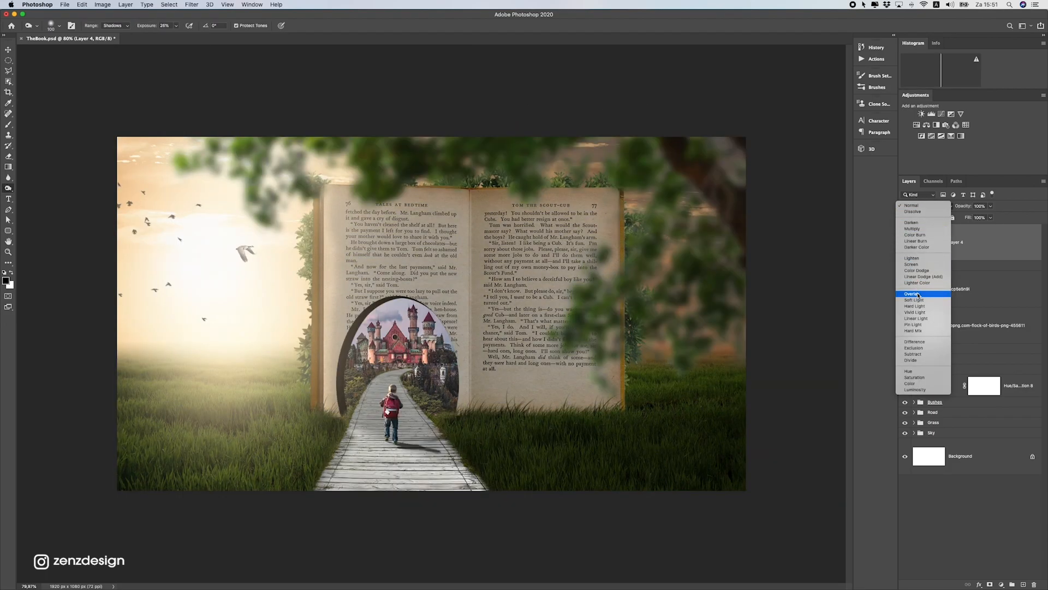
click(919, 294)
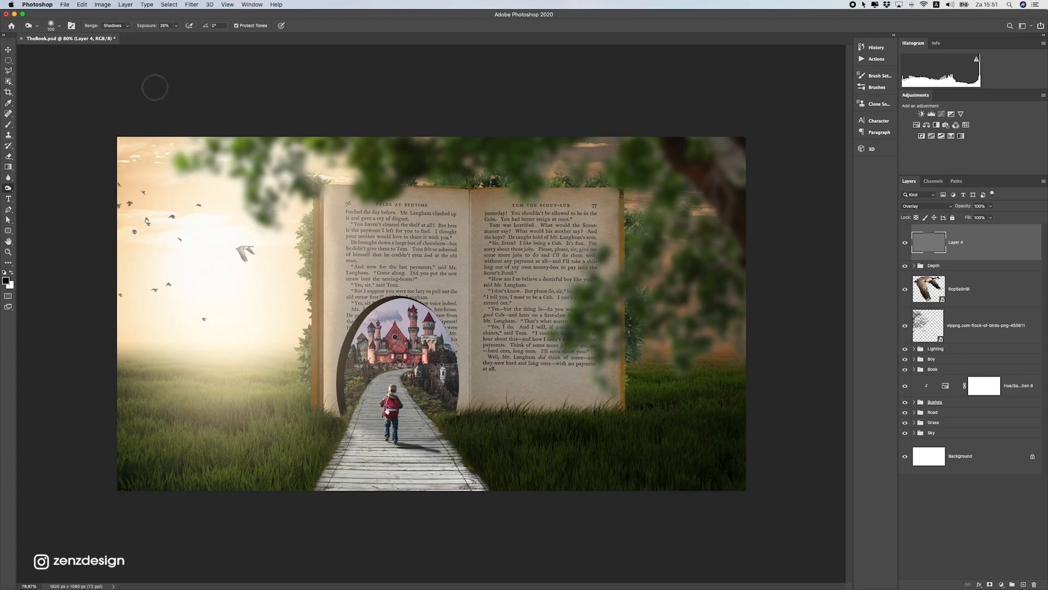
Try darkening the book's center fold with the Burn tool on the gray layer
click(112, 26)
click(108, 25)
click(468, 274)
mouse_move(469, 260)
mouse_down()
mouse_move(463, 191)
mouse_move(475, 356)
mouse_move(464, 444)
mouse_move(475, 257)
mouse_move(474, 404)
mouse_move(468, 354)
mouse_up()
key(super+z)
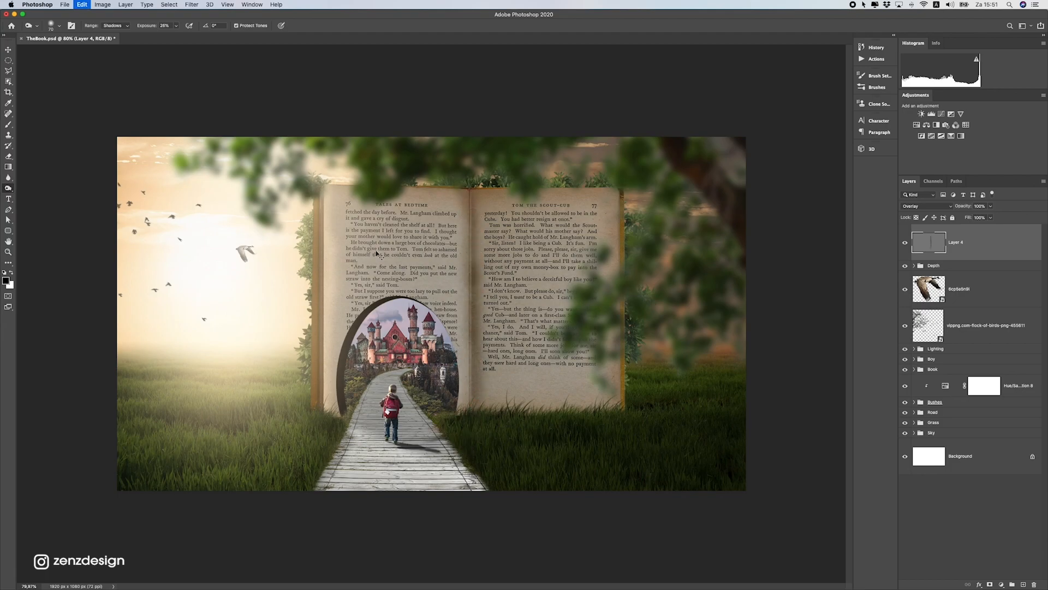
key(super+z)
key(super+z)
Set the Burn exposure to 15% and darken the book's center fold and its bottom edge along the grass
click(177, 25)
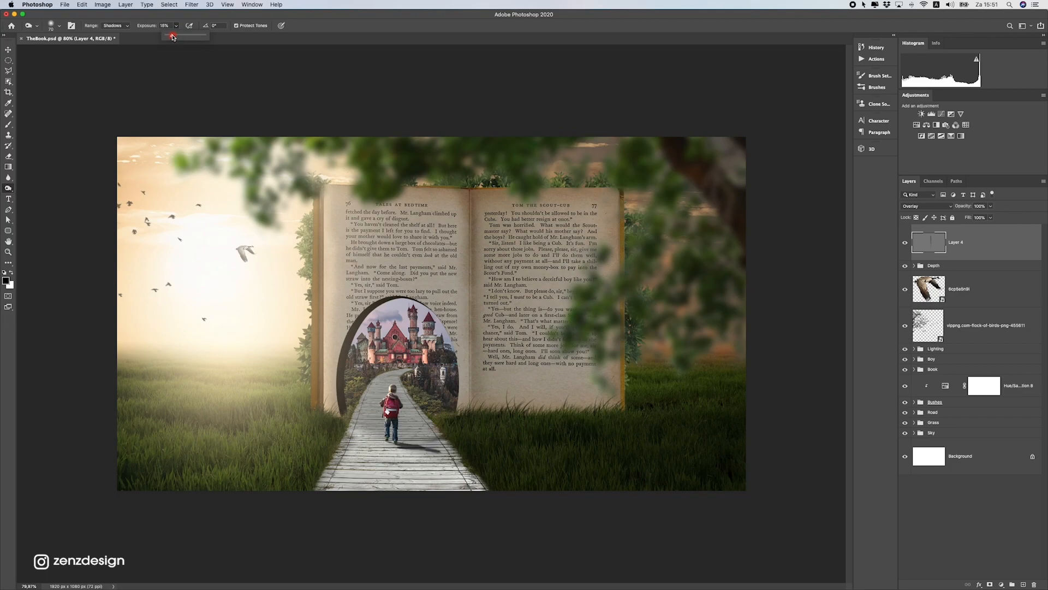
mouse_move(476, 235)
mouse_down()
mouse_move(453, 465)
mouse_move(466, 309)
mouse_move(471, 440)
mouse_move(468, 226)
mouse_up()
mouse_move(539, 406)
mouse_down()
mouse_move(580, 415)
mouse_move(571, 426)
mouse_move(631, 429)
mouse_move(548, 405)
mouse_move(626, 399)
mouse_move(493, 401)
mouse_move(620, 404)
mouse_up()
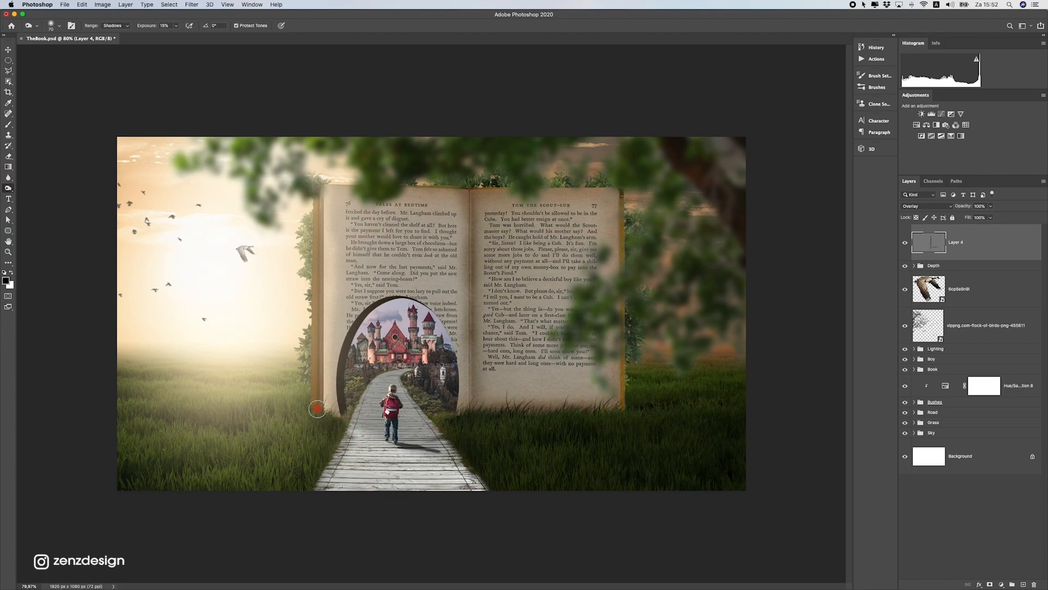
mouse_move(332, 425)
mouse_down()
mouse_move(326, 407)
mouse_move(488, 418)
mouse_move(470, 428)
mouse_move(459, 417)
mouse_up()
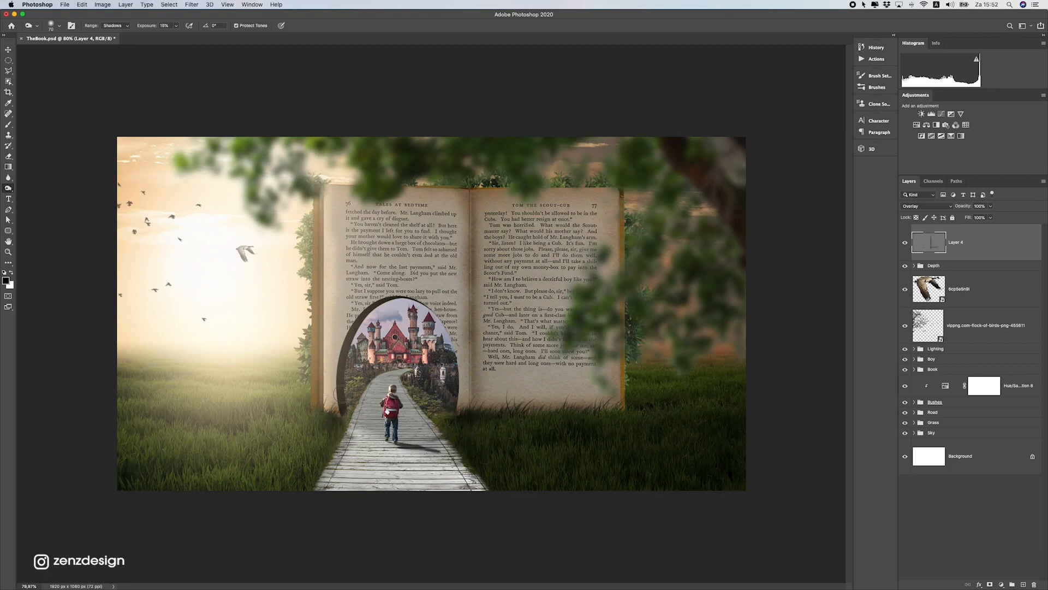
Burn the book's lower left corner and the left edge of the wooden path
click(333, 404)
click(341, 452)
key(super+z)
mouse_move(352, 441)
mouse_down()
mouse_move(327, 483)
mouse_move(343, 434)
mouse_move(315, 517)
mouse_up()
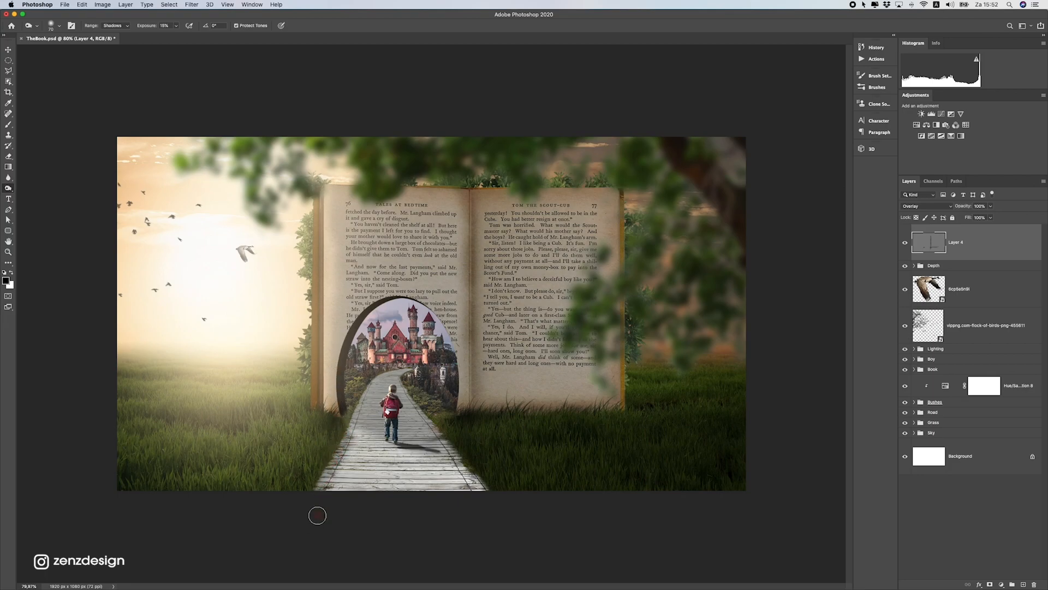
Burn the grass to the left of the wooden path with repeated strokes to deepen its shadows
click(99, 419)
scroll(240, 395, up, 5)
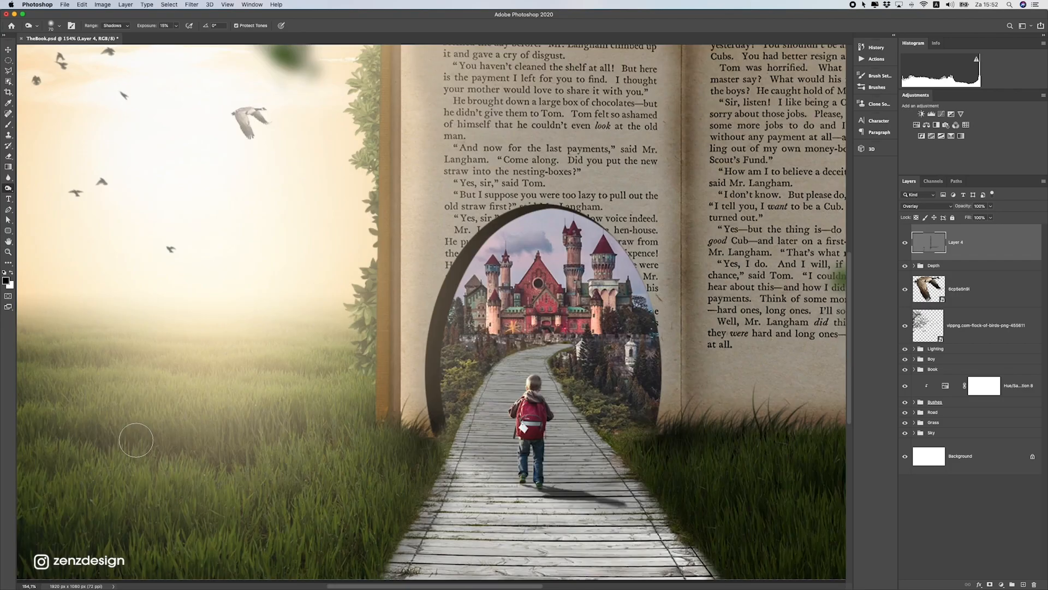
click(29, 428)
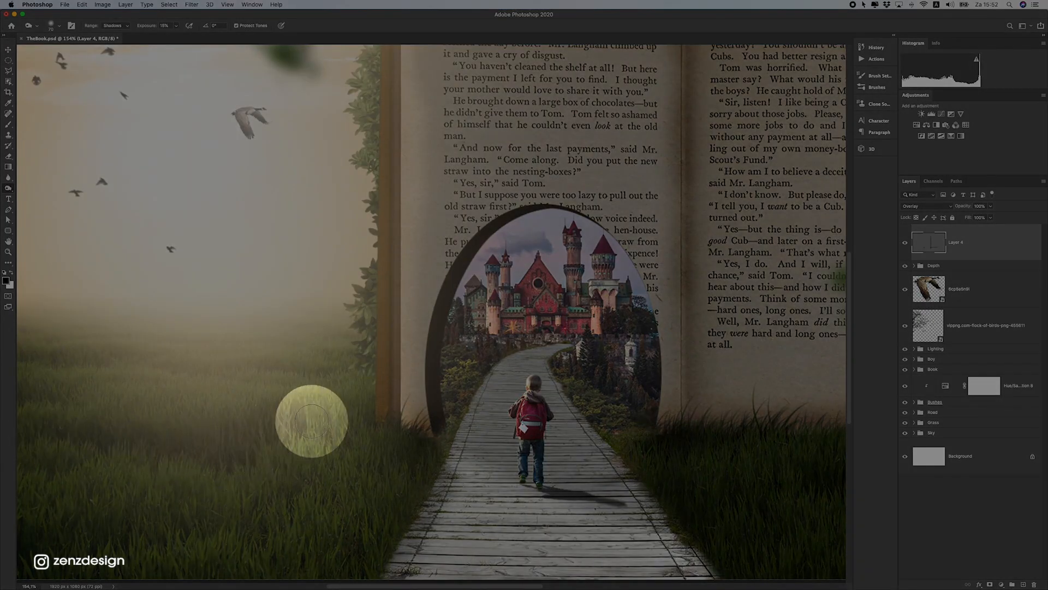
scroll(306, 431, down, 5)
click(278, 400)
mouse_move(278, 401)
mouse_down()
mouse_move(159, 405)
mouse_move(285, 406)
mouse_move(167, 370)
mouse_move(293, 372)
mouse_move(176, 399)
mouse_move(200, 416)
mouse_move(147, 423)
mouse_move(257, 453)
mouse_up()
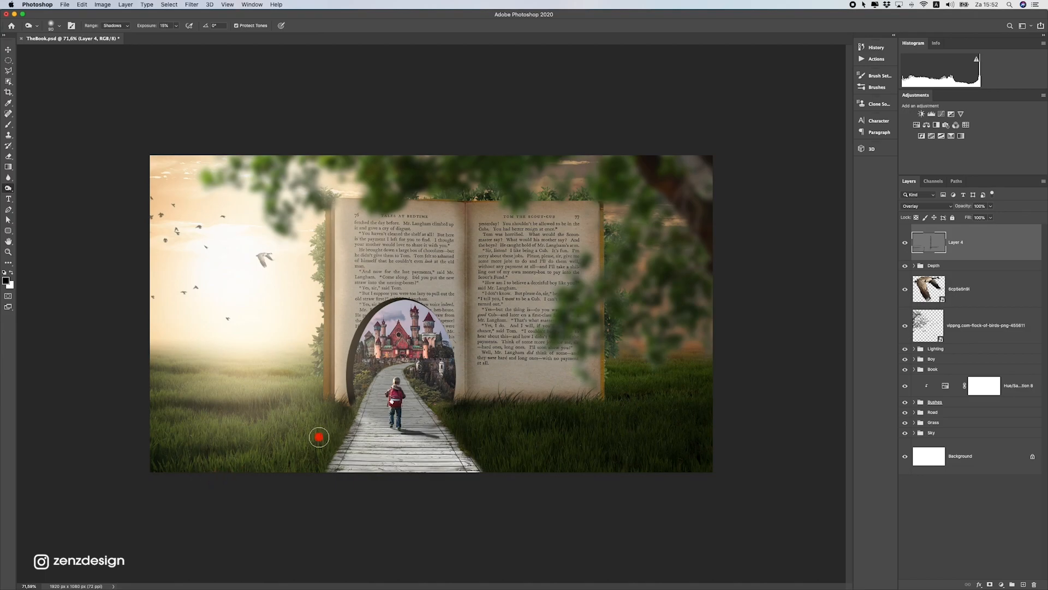
mouse_move(351, 449)
mouse_down()
mouse_move(262, 461)
mouse_move(241, 483)
mouse_move(346, 443)
mouse_move(332, 432)
mouse_move(207, 432)
mouse_move(287, 413)
mouse_move(289, 434)
mouse_move(210, 407)
mouse_up()
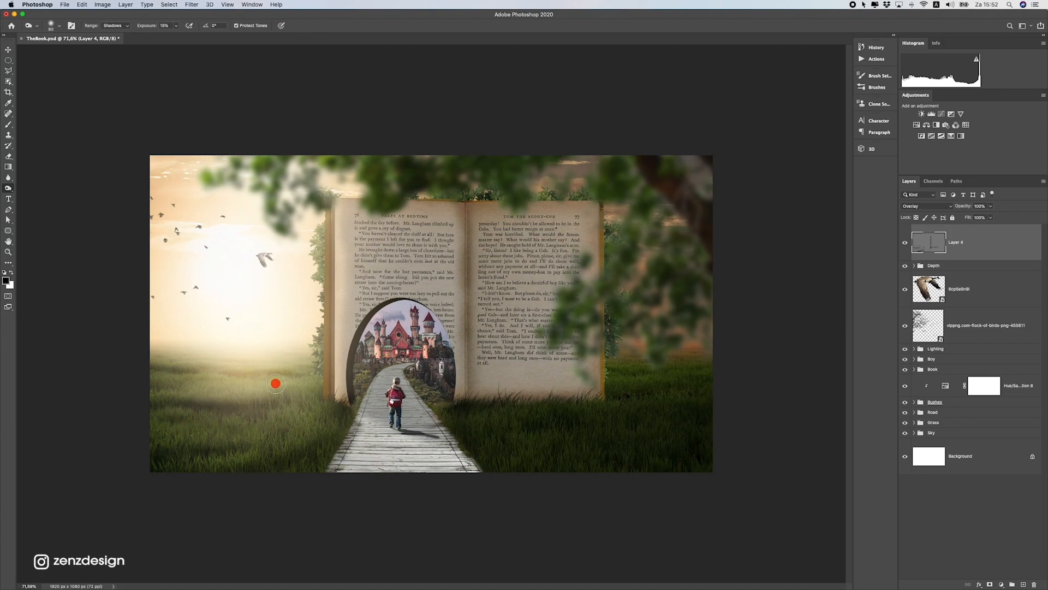
mouse_move(295, 381)
mouse_down()
mouse_move(321, 382)
mouse_move(241, 416)
mouse_move(325, 390)
mouse_move(178, 419)
mouse_up()
mouse_move(295, 412)
mouse_down()
mouse_move(161, 414)
mouse_move(236, 413)
mouse_up()
scroll(163, 414, down, 2)
scroll(164, 413, up, 2)
drag(313, 353, 233, 407)
Darken the edges of the book's right page and the grass beside the path's right side with the Burn tool
mouse_move(350, 217)
mouse_down()
mouse_move(347, 329)
mouse_move(355, 235)
mouse_move(433, 219)
mouse_move(396, 220)
mouse_up()
key(super+z)
mouse_move(479, 218)
mouse_down()
mouse_move(584, 230)
mouse_move(572, 358)
mouse_move(575, 406)
mouse_move(581, 221)
mouse_move(590, 459)
mouse_up()
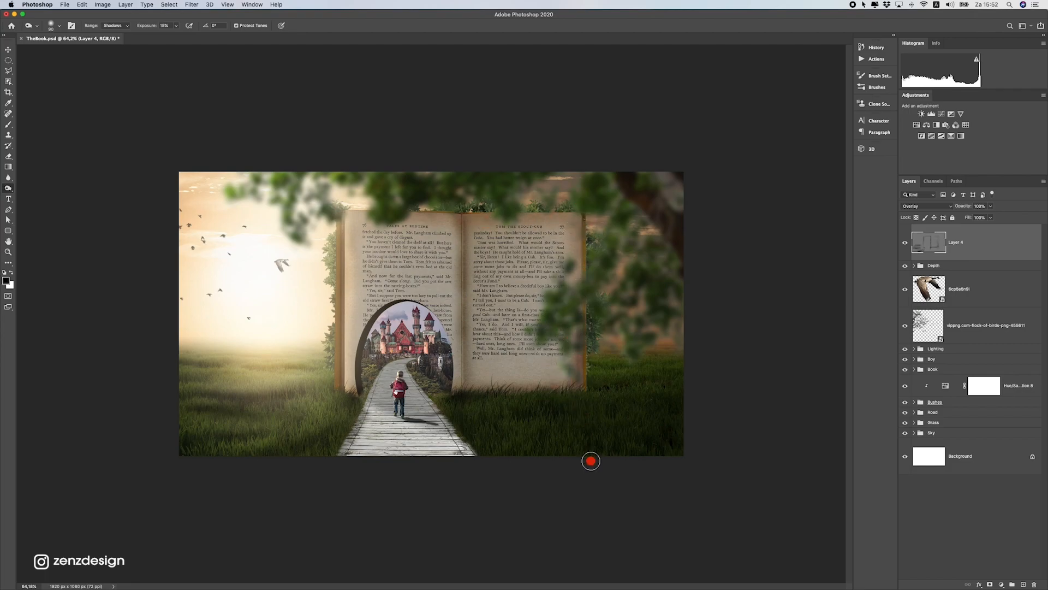
Compare the whole image with and without the burned gray overlay layer
scroll(511, 417, down, 2)
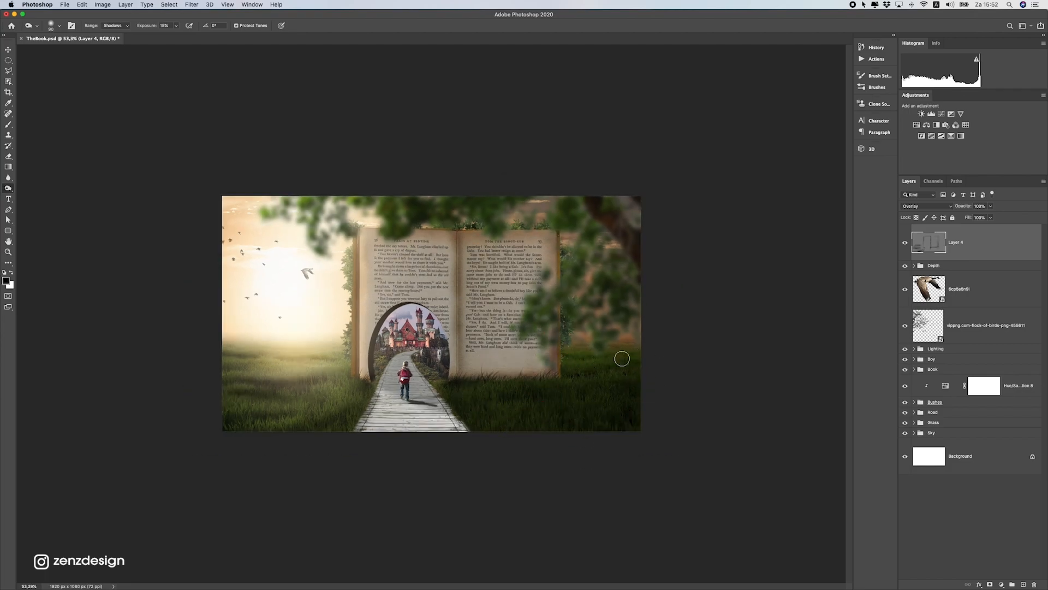
scroll(327, 394, down, 1)
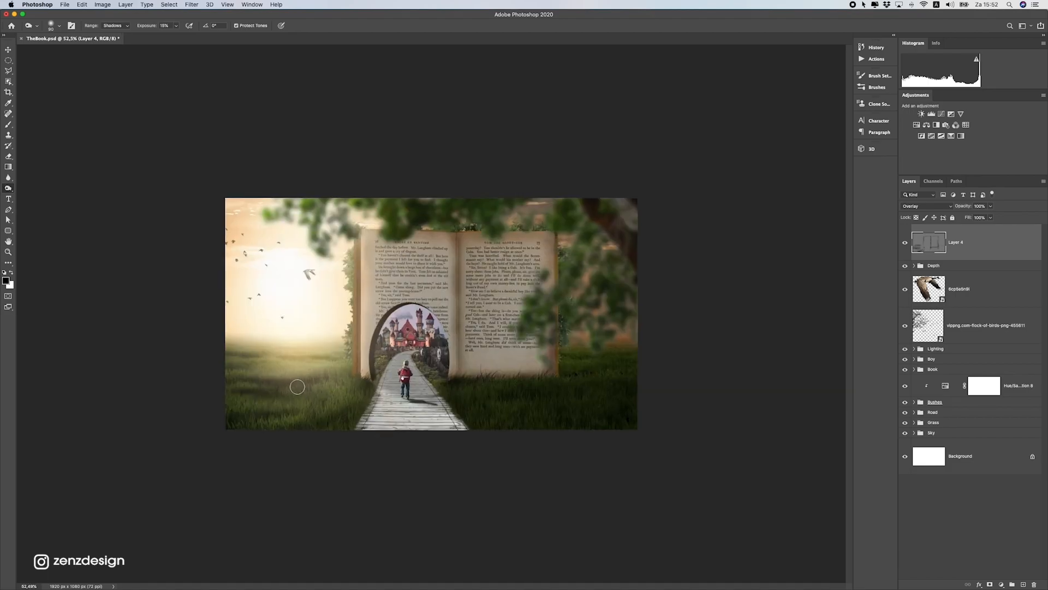
scroll(339, 390, up, 1)
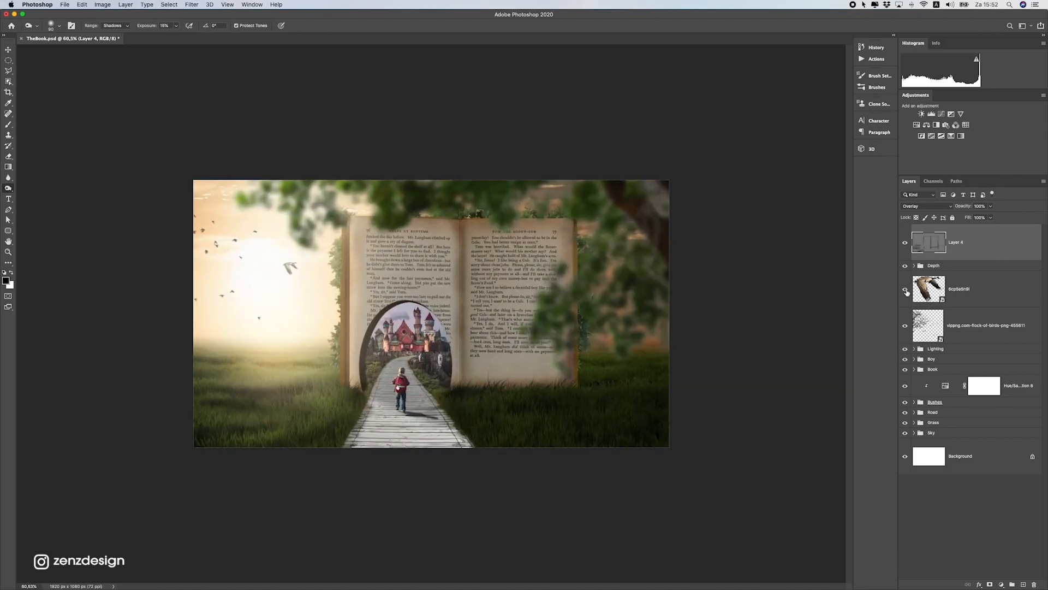
click(906, 245)
click(906, 244)
click(906, 245)
click(905, 245)
scroll(339, 379, up, 1)
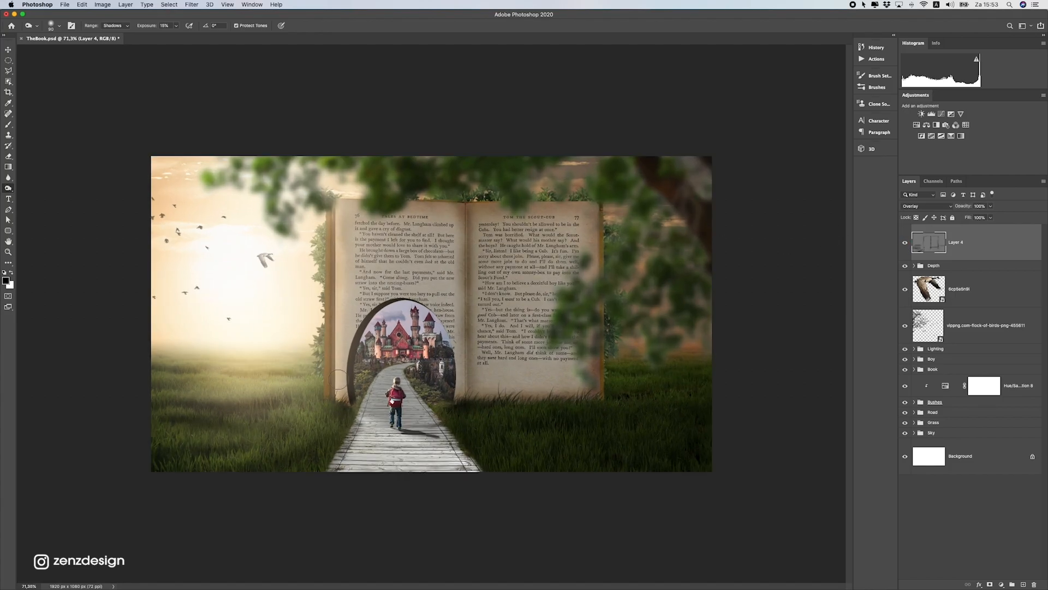
Lower the opacity of the gray overlay layer to 36%
click(991, 206)
drag(982, 219, 966, 216)
scroll(404, 344, down, 5)
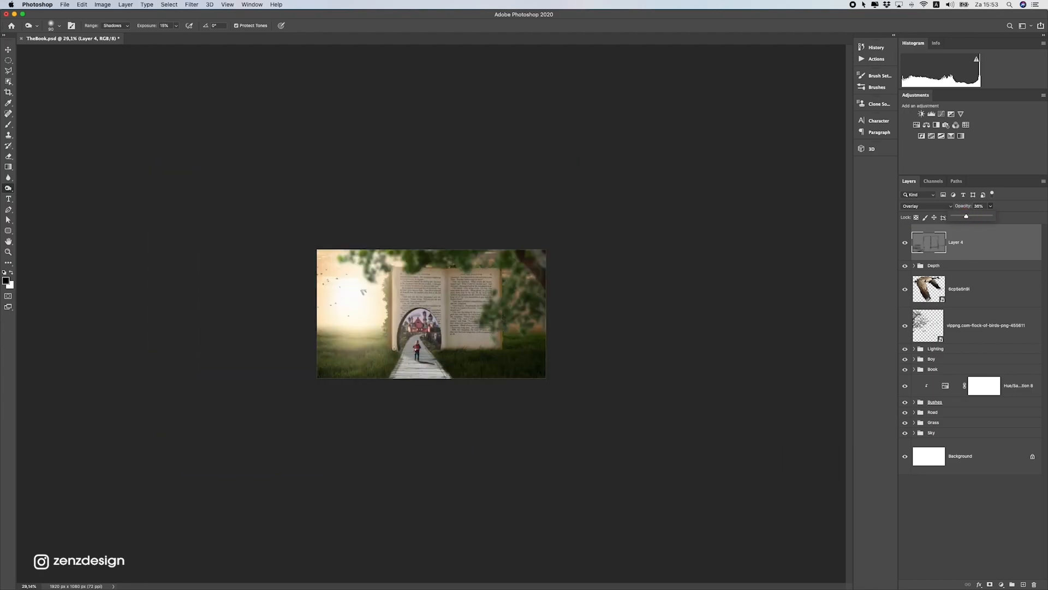
scroll(404, 343, up, 4)
Activate the Move tool and compare the image with and without the Boy group
key(v)
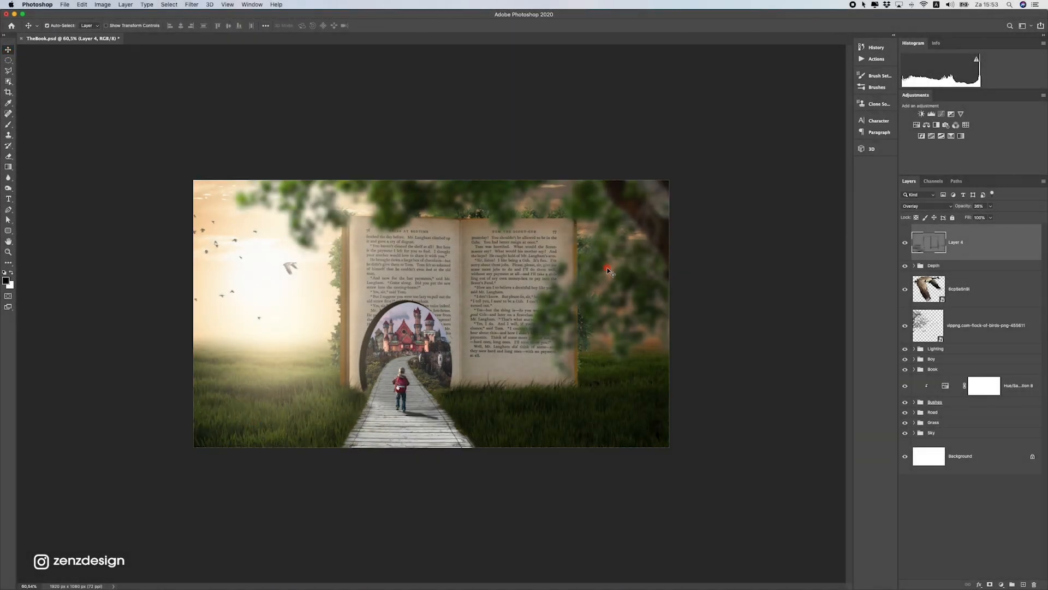
click(938, 295)
click(922, 359)
click(905, 359)
click(906, 359)
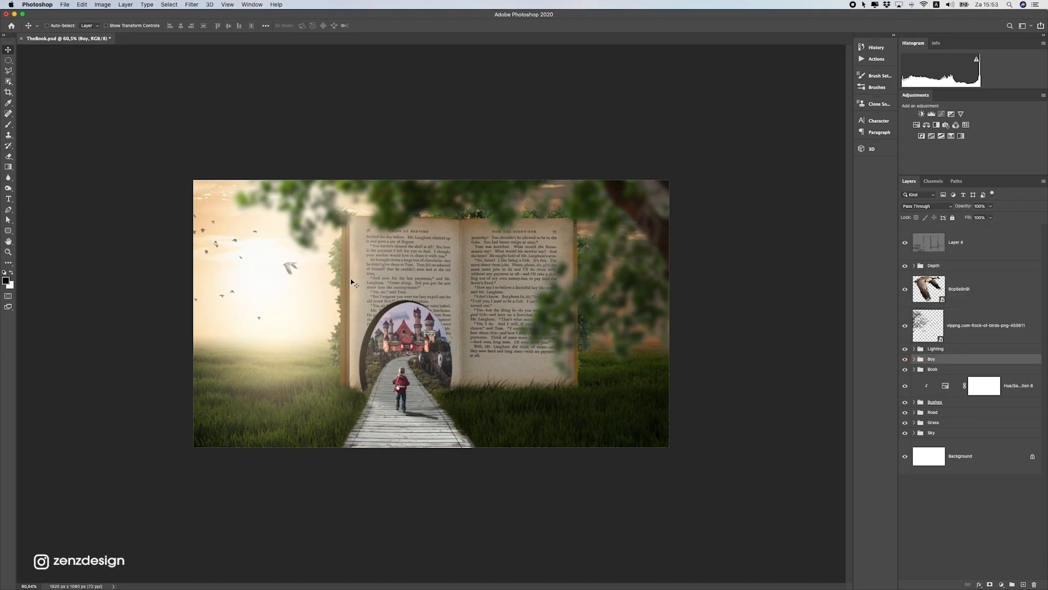
click(963, 328)
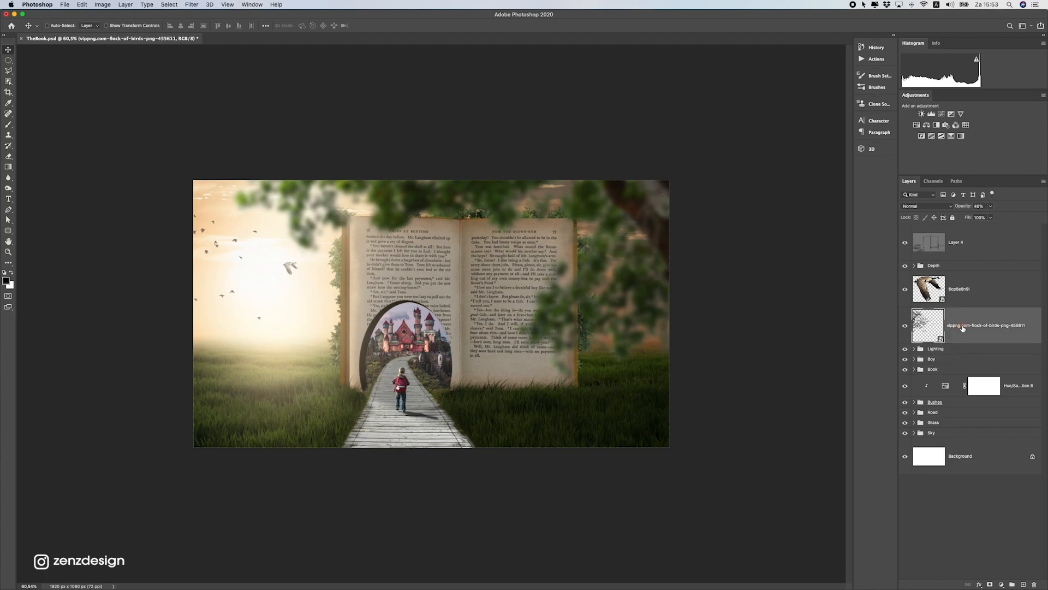
click(931, 352)
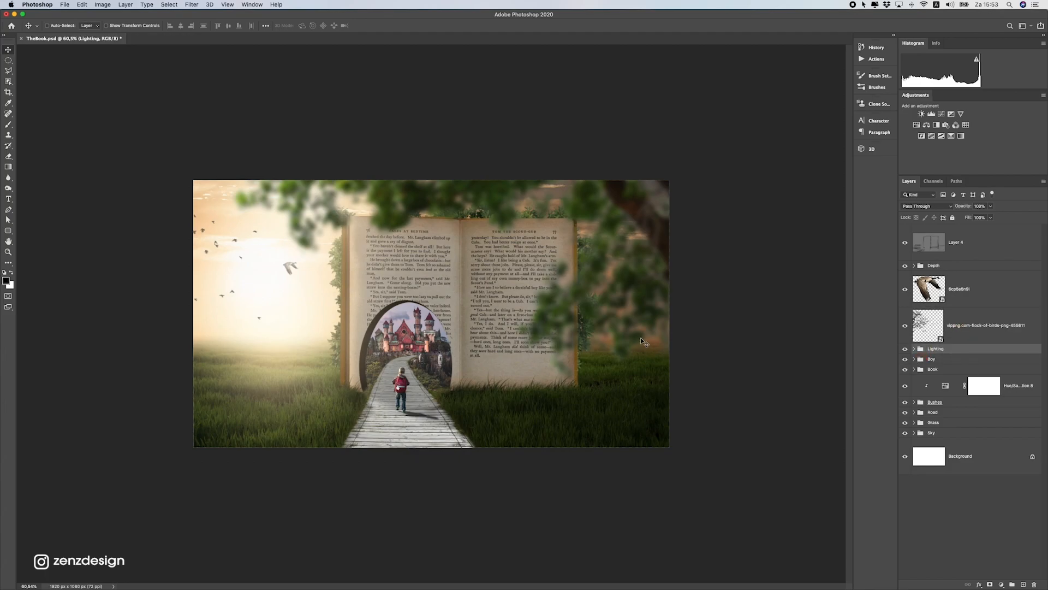
Duplicate the blurred tree and its clipped Hue/Saturation adjustment inside the Depth group, and select only the tree copy
click(918, 253)
click(914, 266)
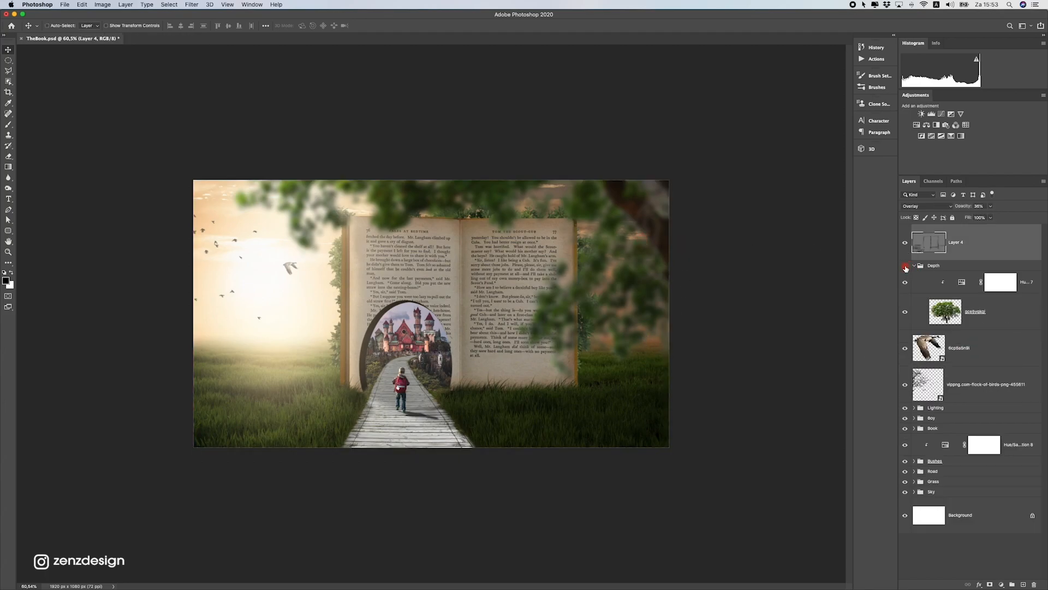
click(983, 308)
shift+click(1028, 288)
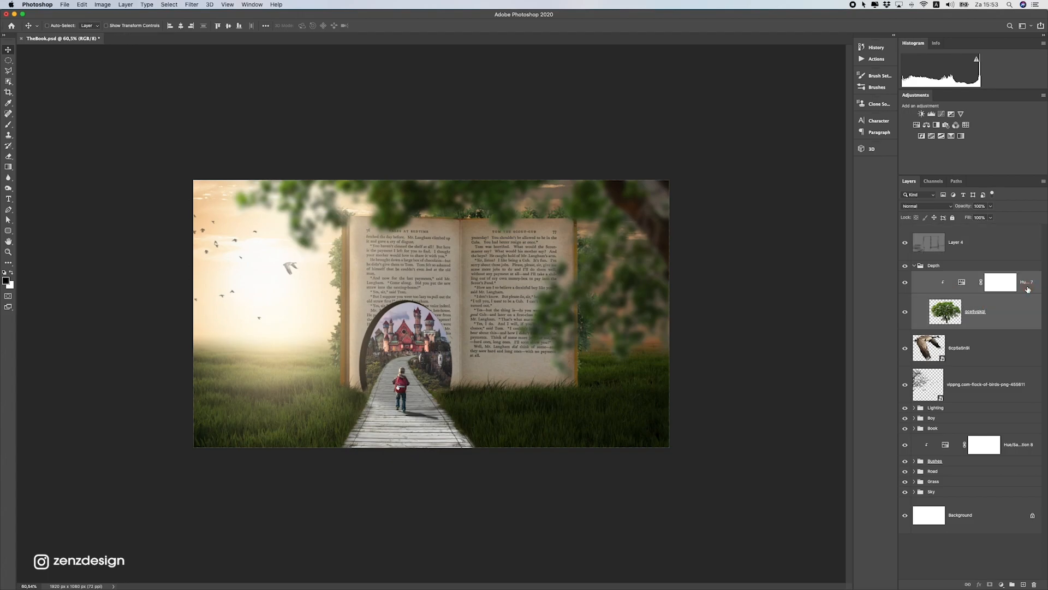
key(super+j)
click(1017, 305)
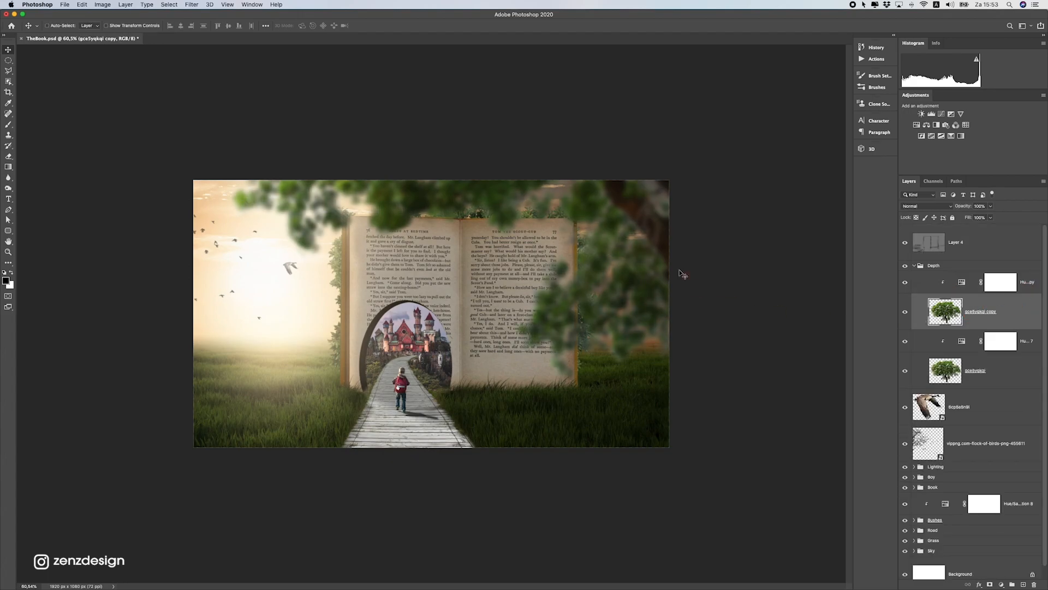
Move the tree copy over the grass at the image's lower right and darken it with saturation -33 and lightness -63
drag(650, 240, 428, 421)
drag(517, 274, 483, 435)
drag(464, 199, 521, 367)
double_click(948, 284)
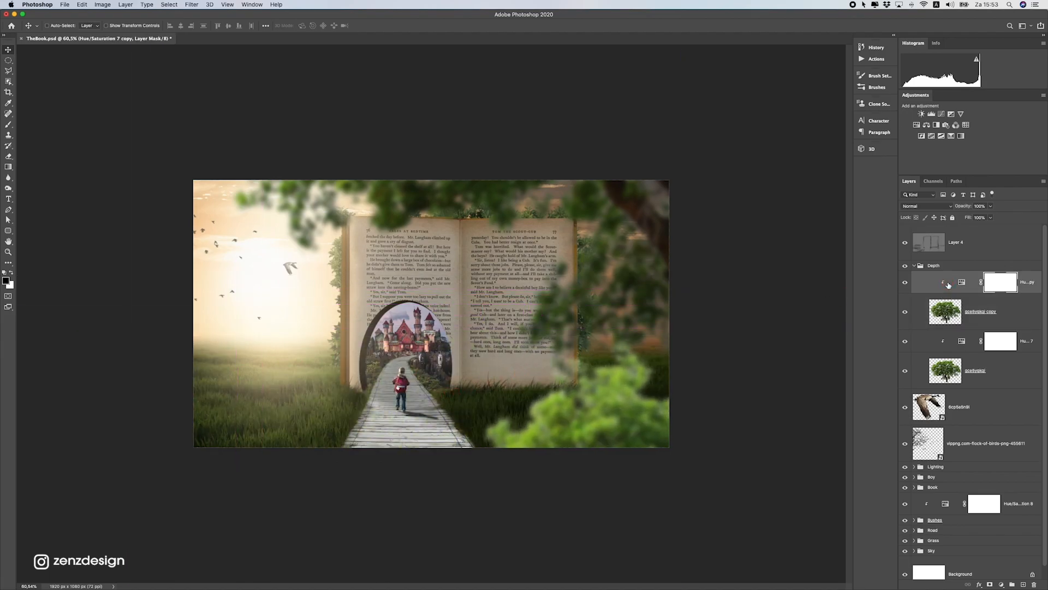
drag(766, 198, 727, 214)
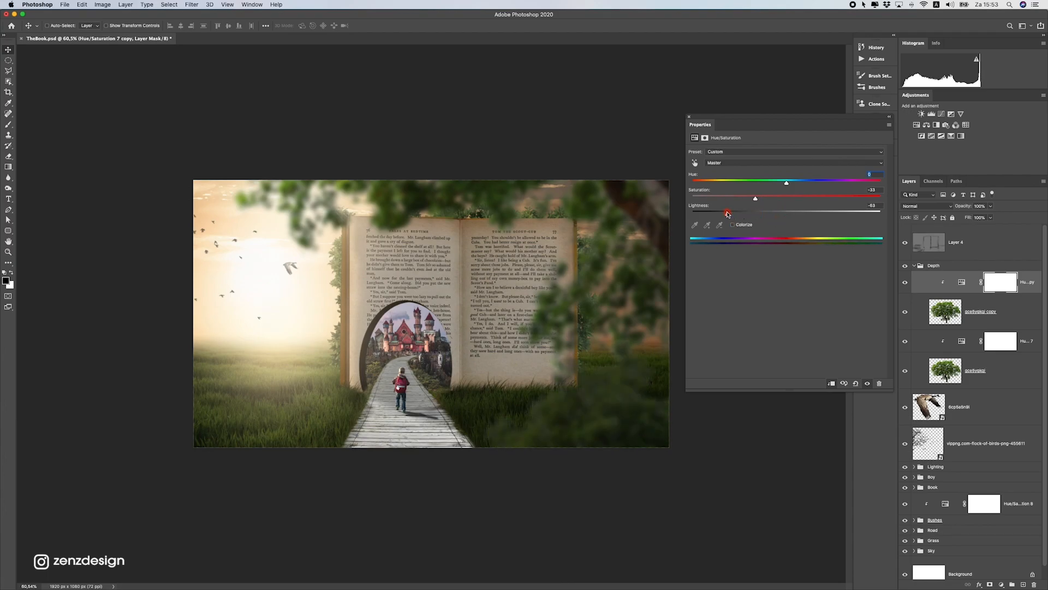
Apply a 37.4-pixel Gaussian Blur to the tree copy and tuck it into the lower-right corner of the image
click(1040, 311)
mouse_move(546, 393)
mouse_down()
mouse_move(481, 374)
mouse_move(528, 408)
mouse_move(553, 403)
mouse_move(551, 389)
mouse_up()
click(169, 4)
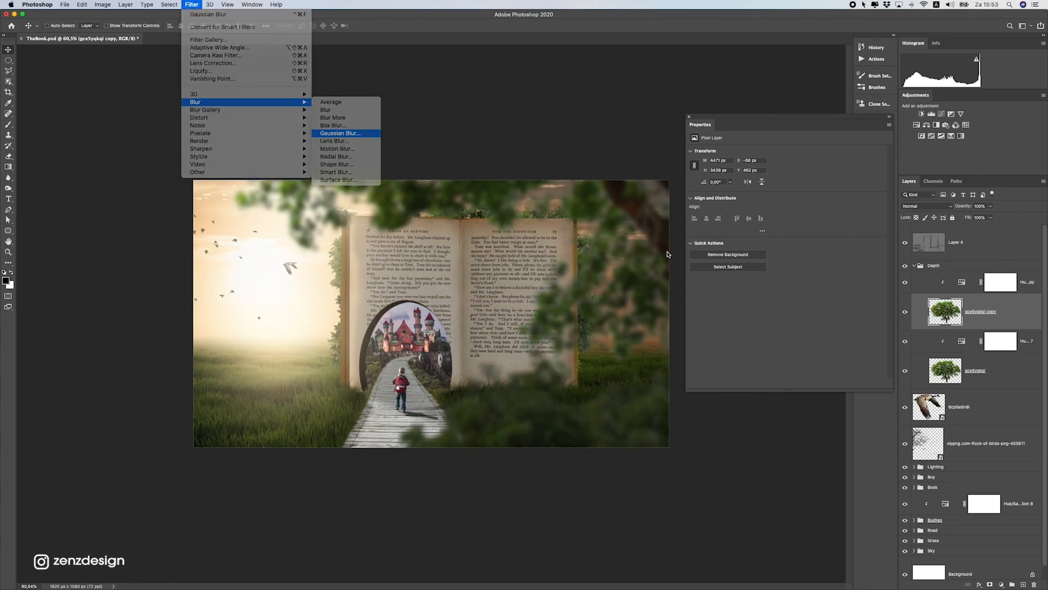
click(353, 134)
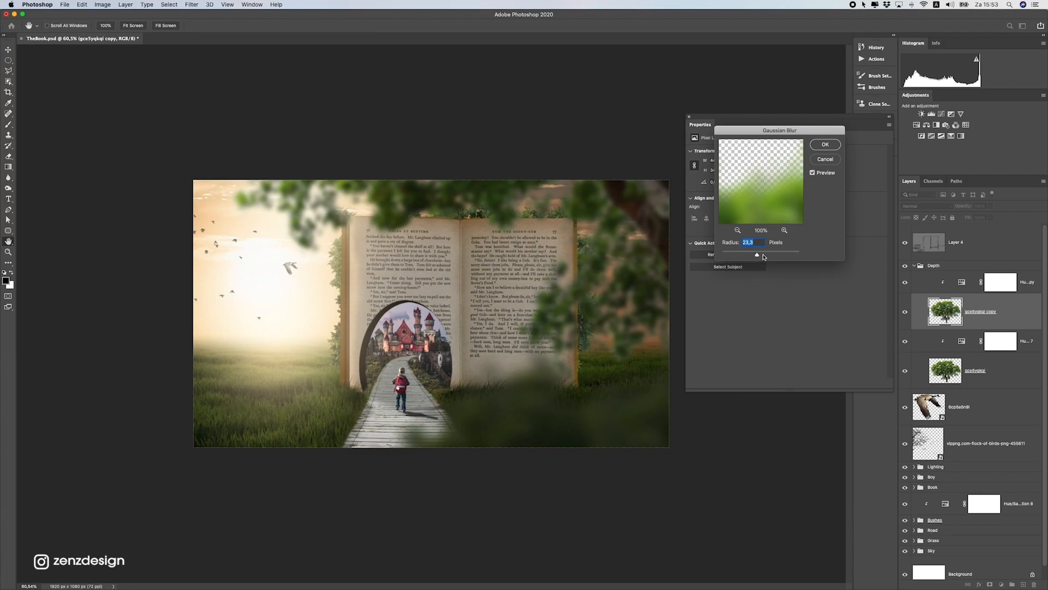
drag(761, 256, 765, 255)
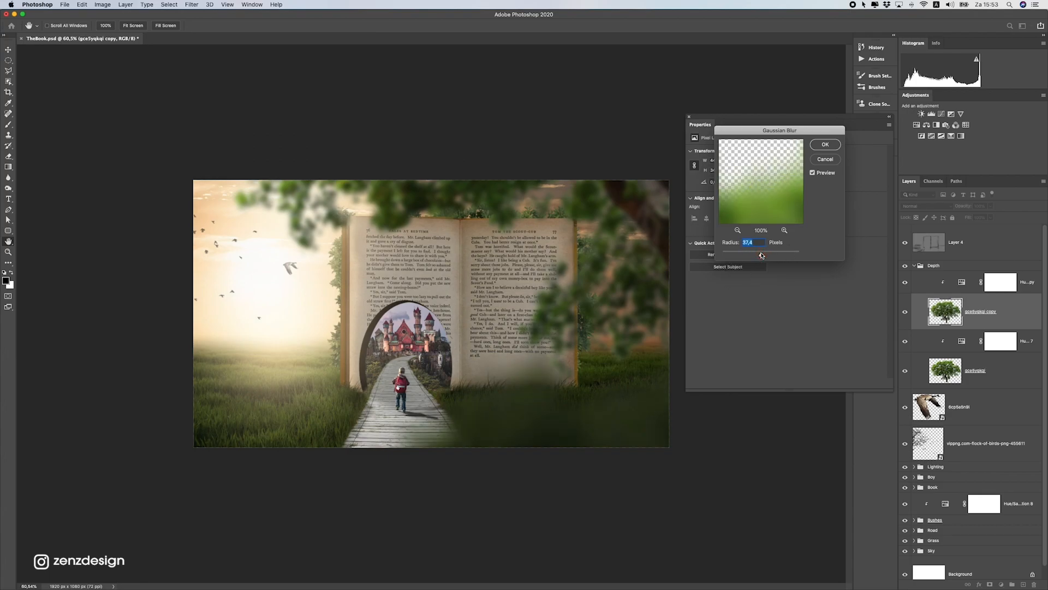
click(825, 144)
click(689, 117)
drag(515, 374, 648, 432)
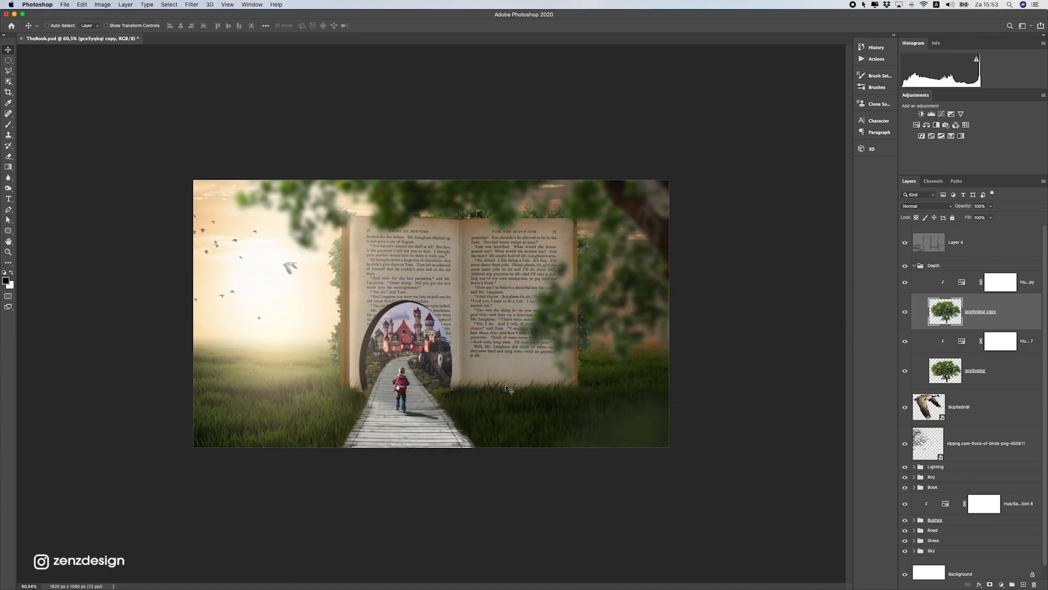
Duplicate the blurred tree copy with its Hue/Saturation adjustment and move the duplicate over the grass at the image's lower left
shift+click(1023, 290)
key(super+j)
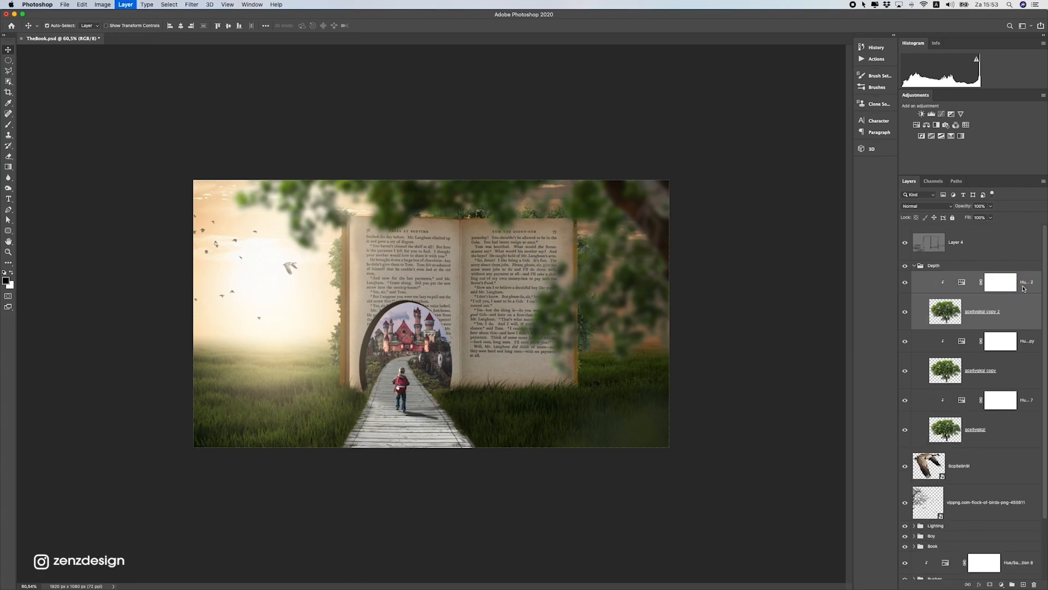
drag(163, 367, 531, 367)
scroll(398, 388, down, 5)
scroll(398, 388, up, 6)
drag(420, 386, 479, 393)
scroll(418, 399, down, 4)
scroll(376, 405, up, 5)
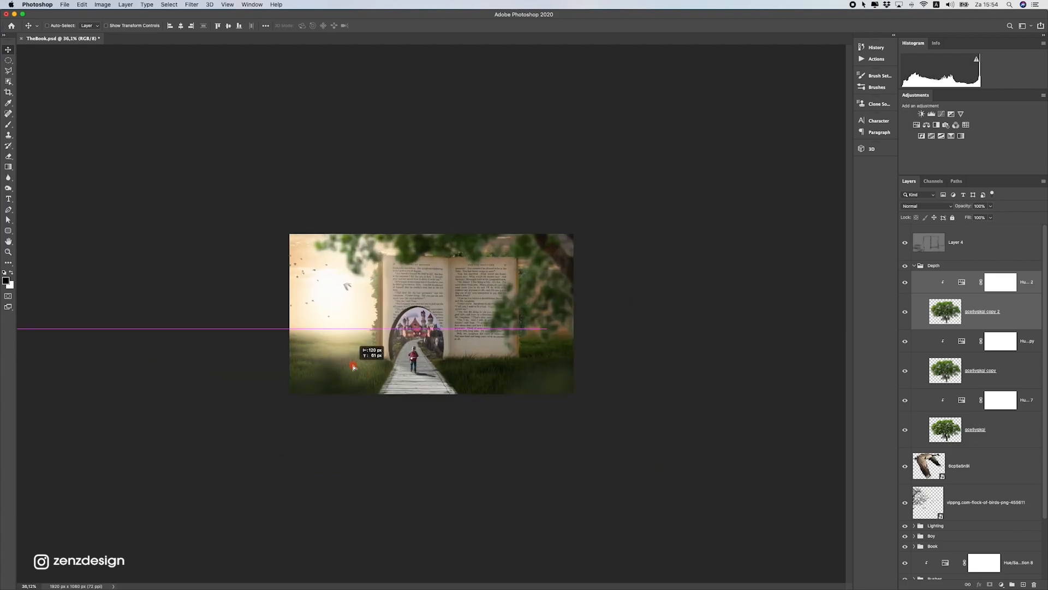
scroll(325, 381, down, 4)
drag(308, 393, 221, 353)
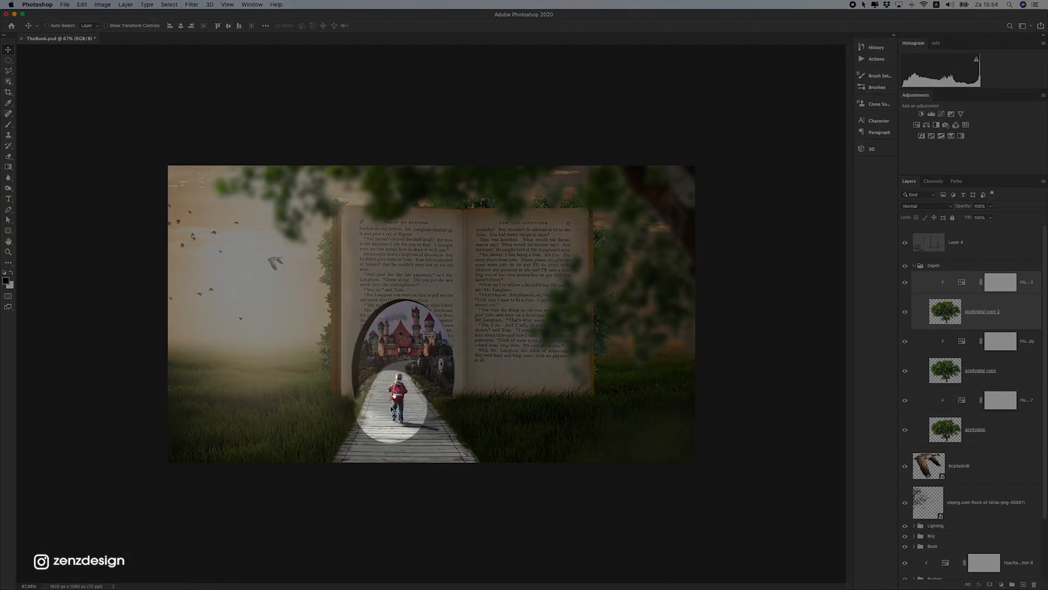
Fine-tune the position of the second blurred tree copy in the lower-left grass, checking the balance of the whole composition
drag(343, 393, 428, 466)
scroll(335, 434, down, 10)
scroll(336, 435, up, 8)
drag(405, 403, 457, 399)
scroll(325, 410, down, 6)
scroll(325, 410, up, 4)
mouse_move(324, 383)
mouse_down()
mouse_move(301, 388)
mouse_move(306, 379)
mouse_up()
scroll(306, 379, down, 8)
scroll(355, 358, up, 3)
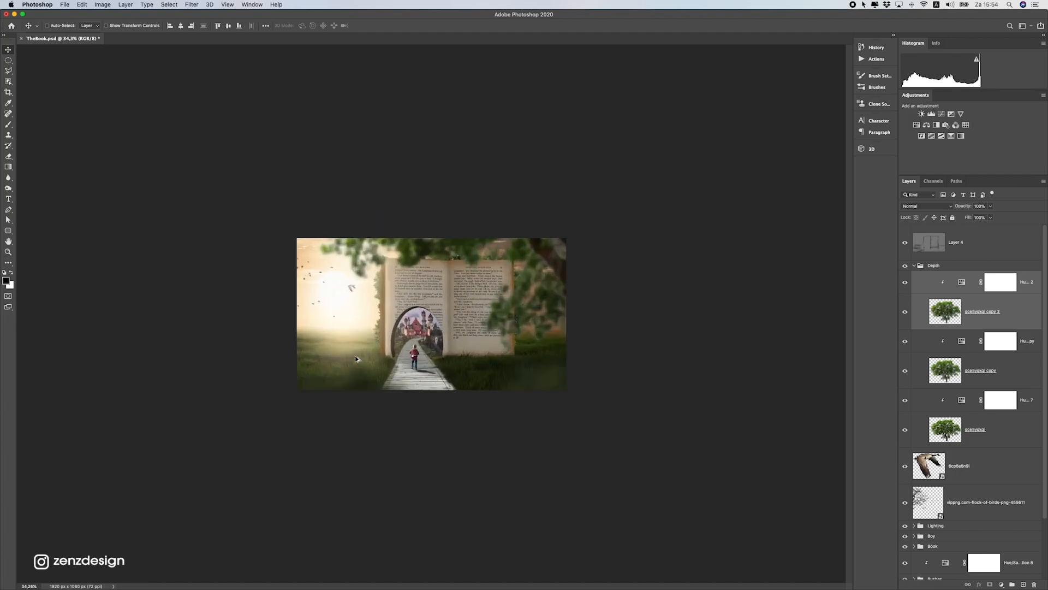
scroll(431, 314, up, 2)
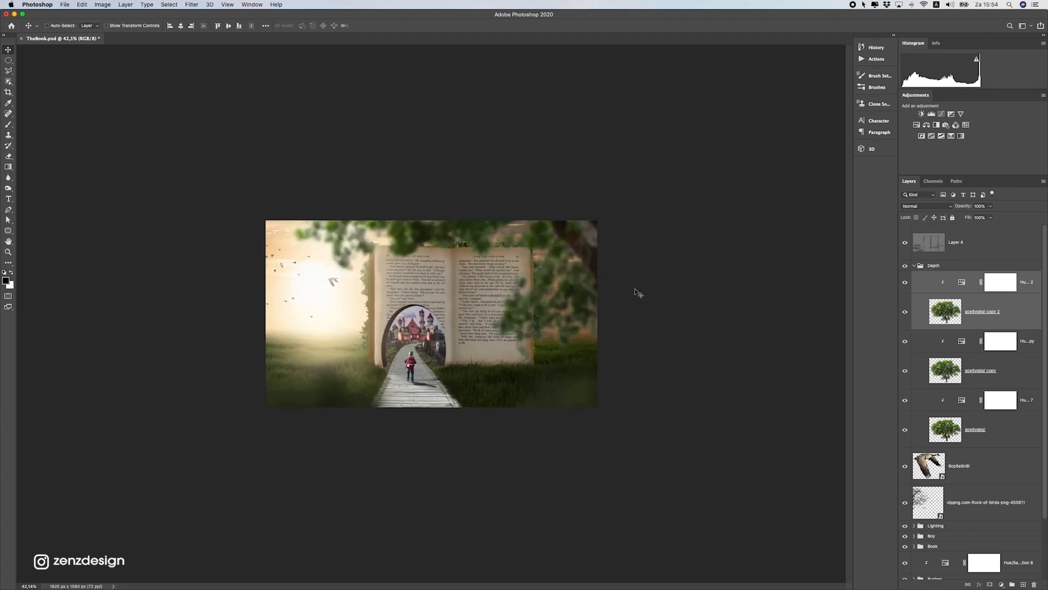
scroll(444, 351, up, 1)
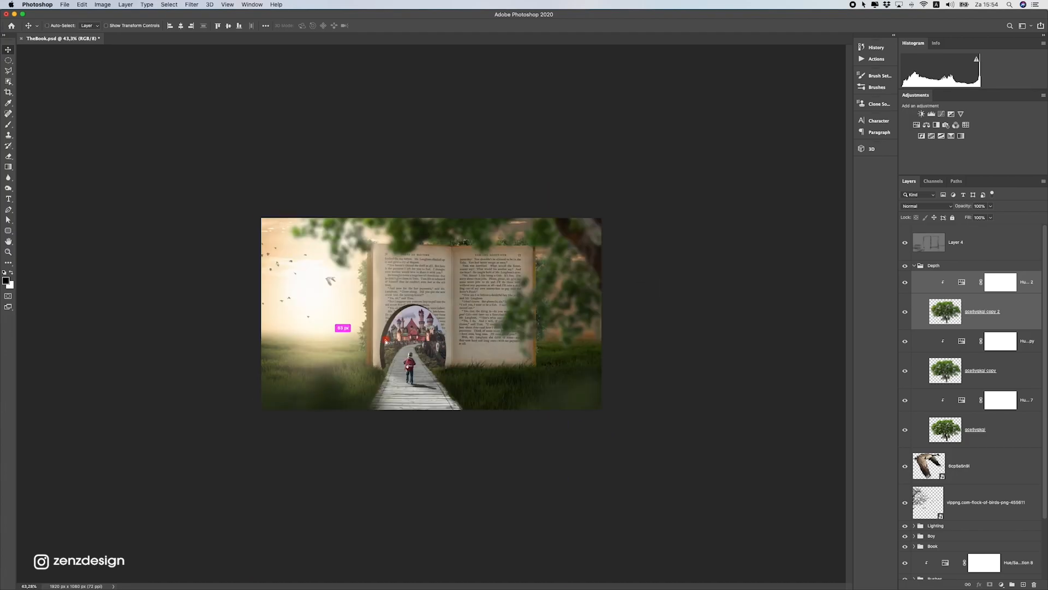
scroll(382, 336, up, 3)
scroll(360, 331, down, 4)
scroll(352, 330, up, 3)
Undo the stray move, reselect only the second blurred tree copy and reposition it in the image's lower-left corner
drag(315, 277, 304, 288)
key(super+z)
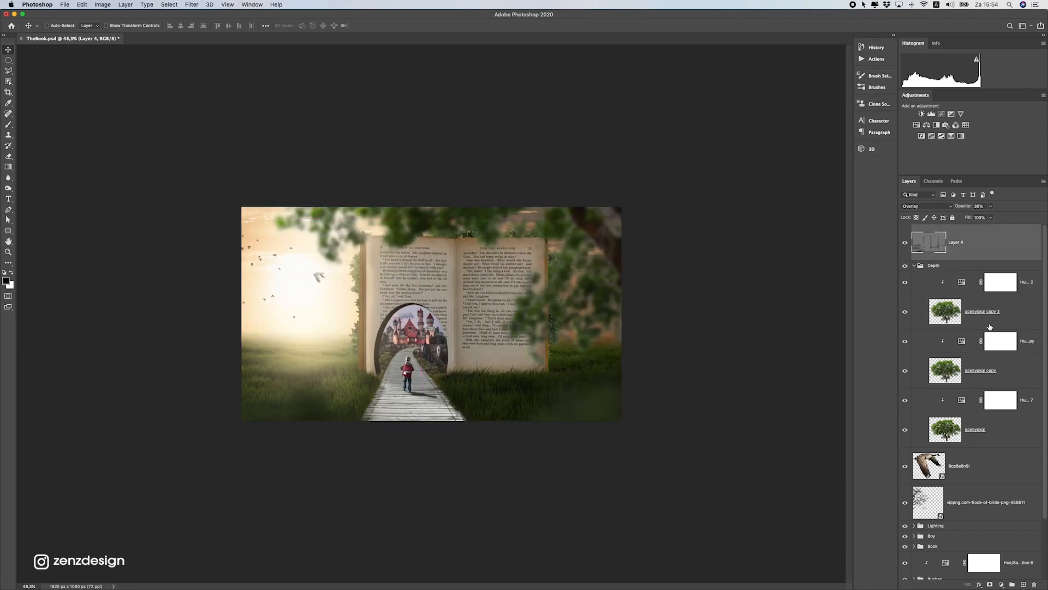
scroll(314, 404, down, 1)
drag(314, 404, 302, 410)
click(991, 319)
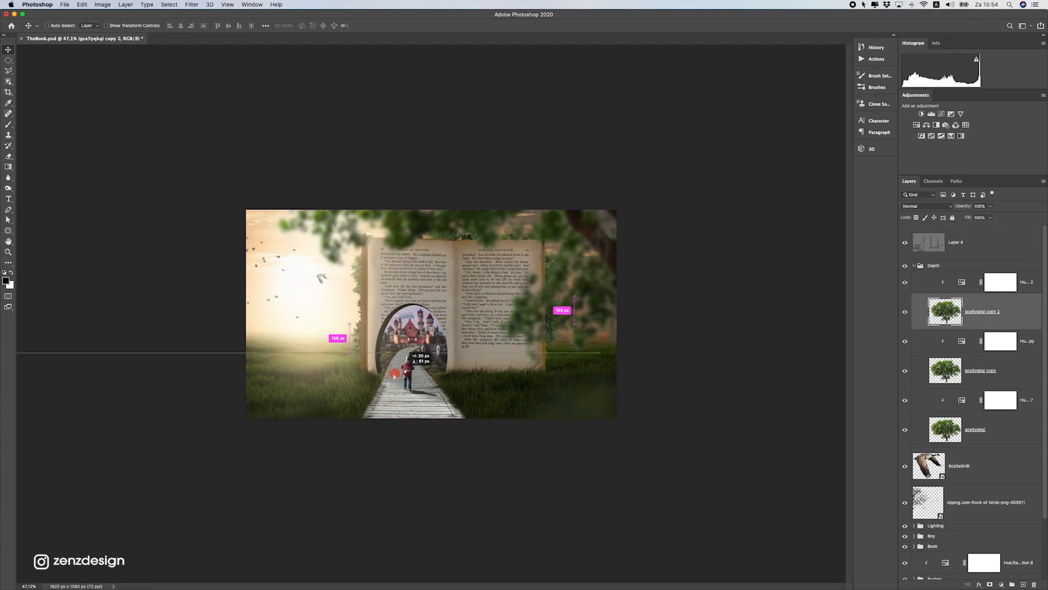
scroll(377, 380, up, 3)
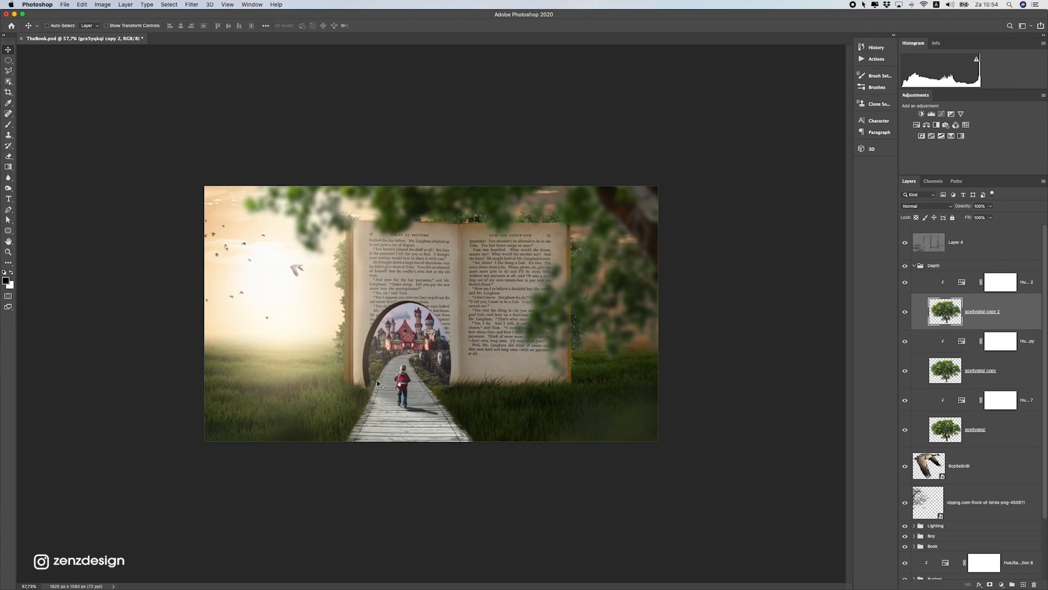
Select the large bird's layer and move the bird slightly down in front of the sun glow
super+click(296, 268)
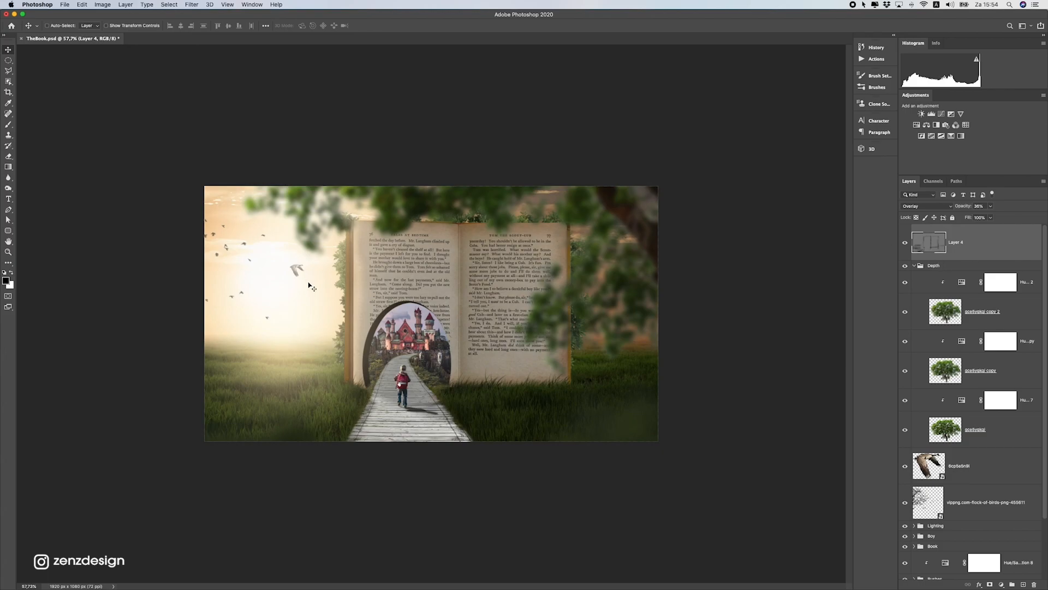
click(956, 471)
drag(296, 268, 289, 287)
scroll(346, 313, down, 2)
scroll(345, 312, up, 2)
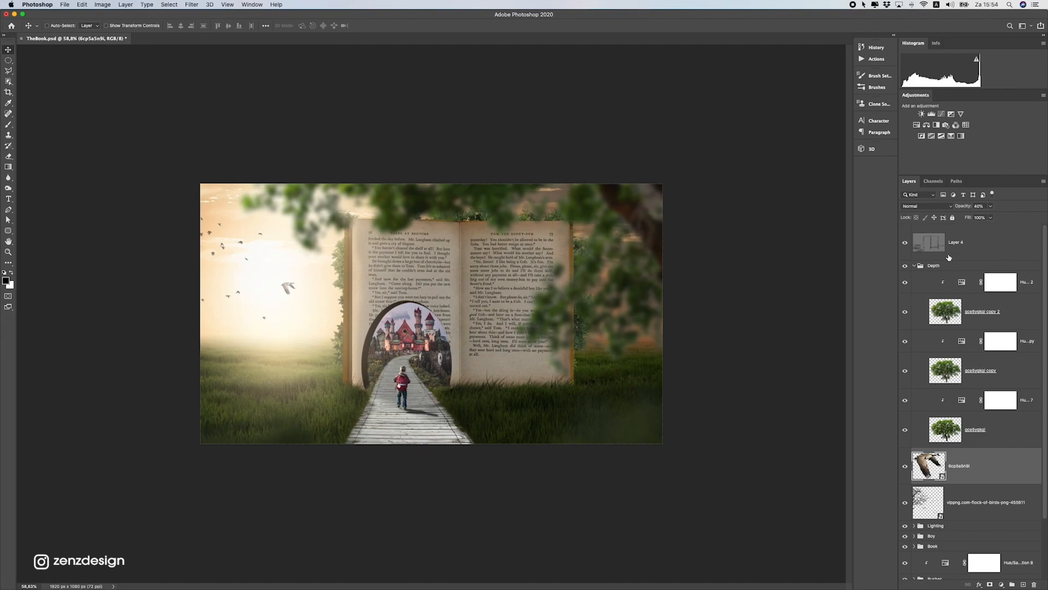
Stamp all visible layers onto a new layer above the gray overlay layer and convert it to a smart object
click(981, 246)
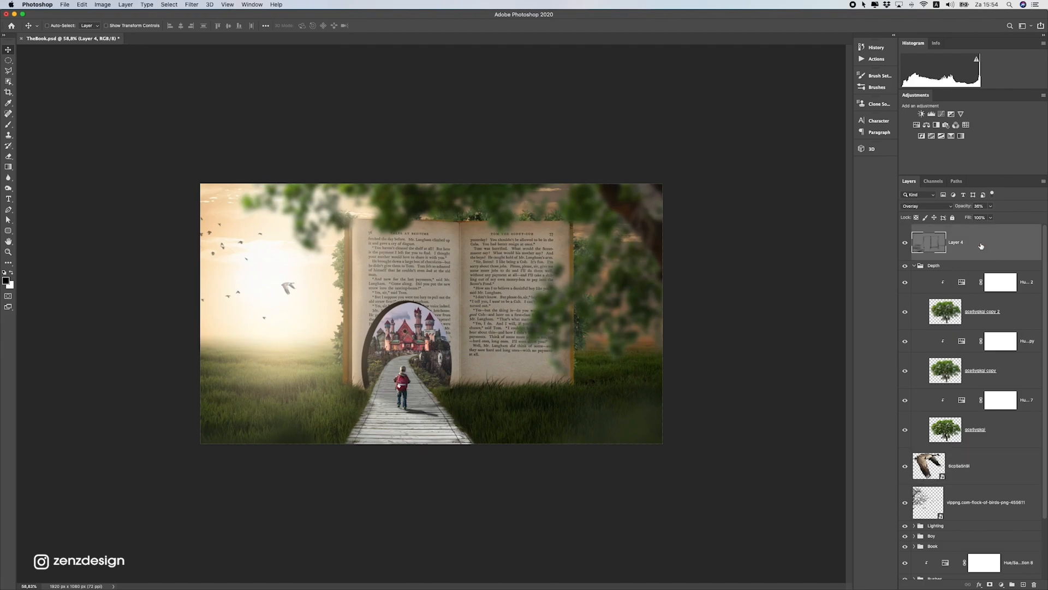
click(1023, 585)
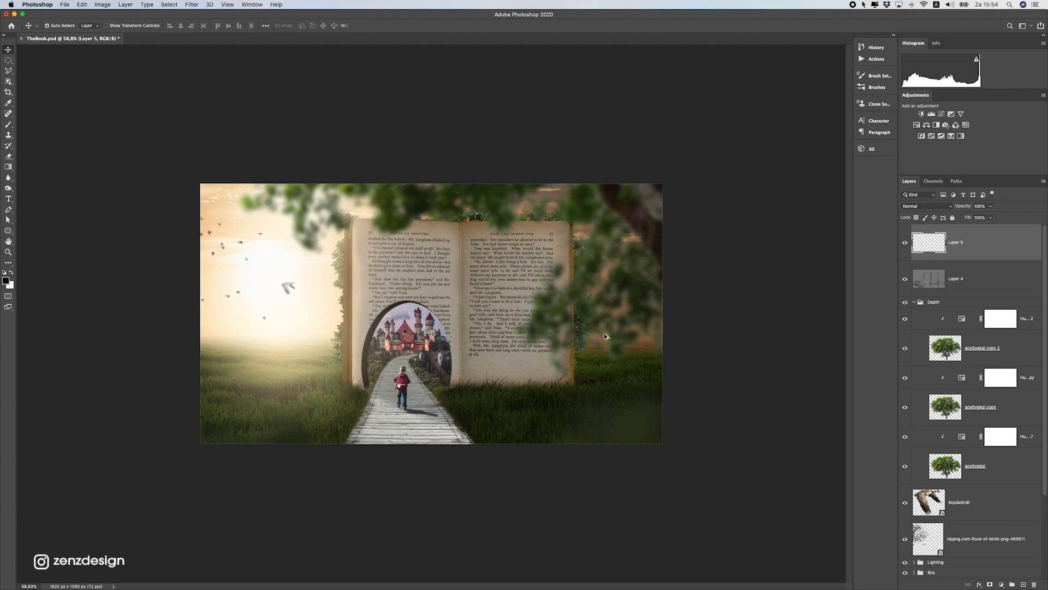
key(alt+shift+super+e)
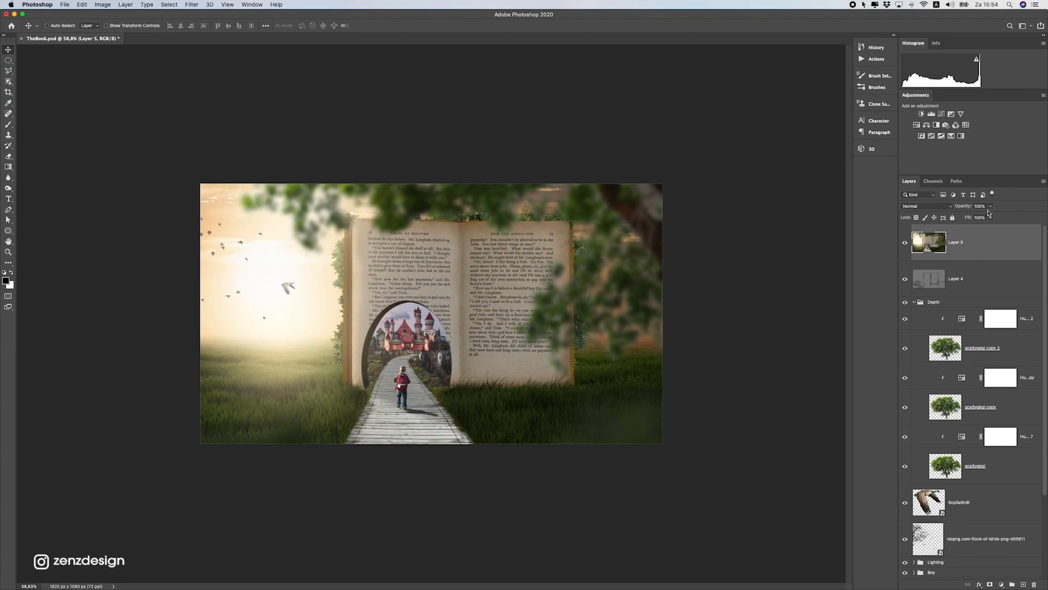
drag(527, 242, 417, 311)
key(super+z)
right_click(984, 259)
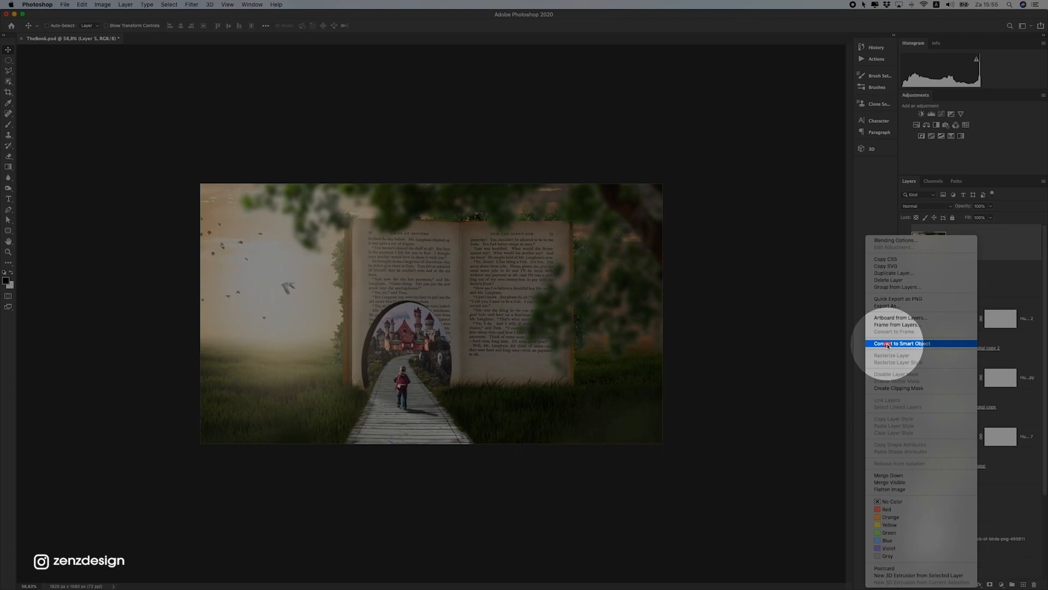
click(888, 344)
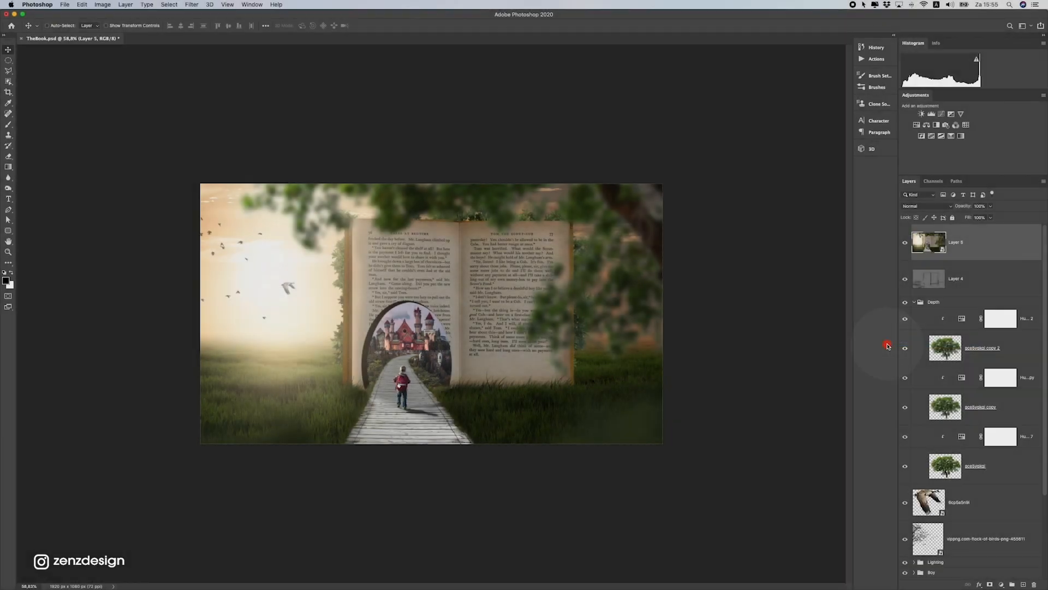
Open the Camera Raw Filter on the merged smart object layer and set the preview zoom to 66%
click(186, 4)
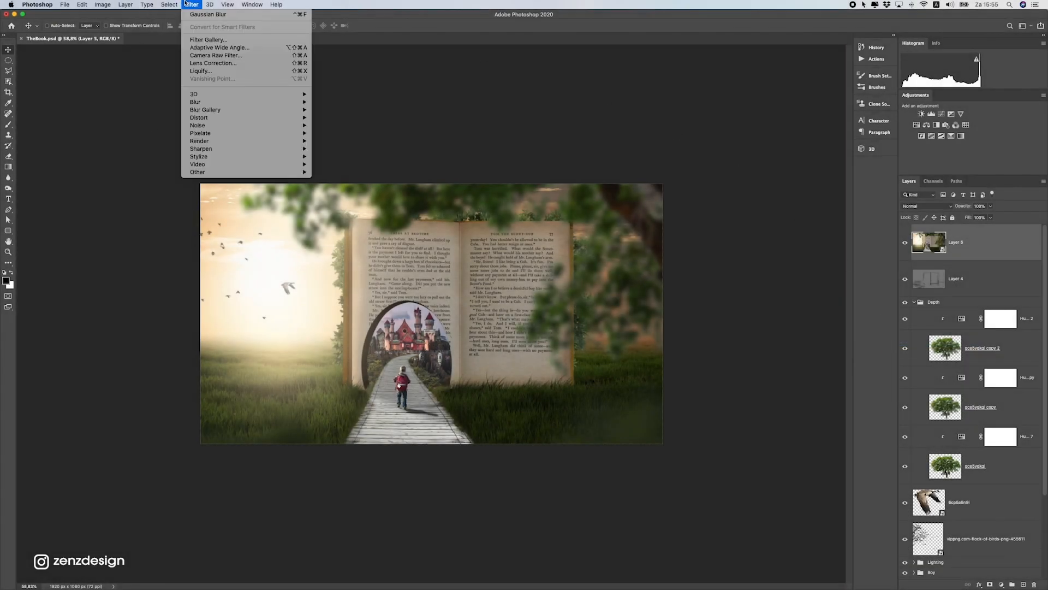
click(218, 55)
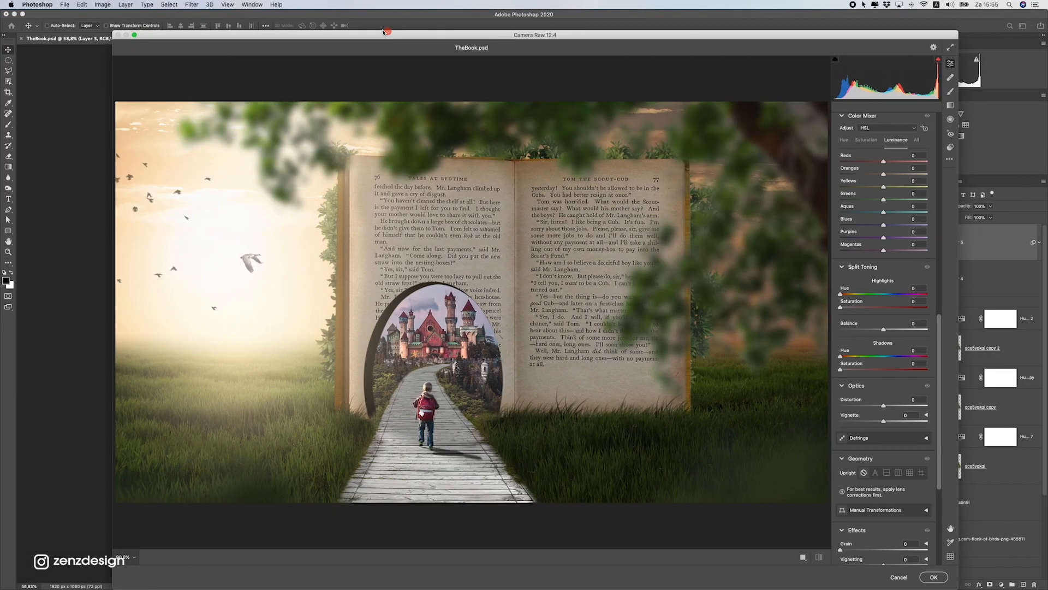
drag(383, 31, 341, 31)
click(380, 338)
alt+click(380, 338)
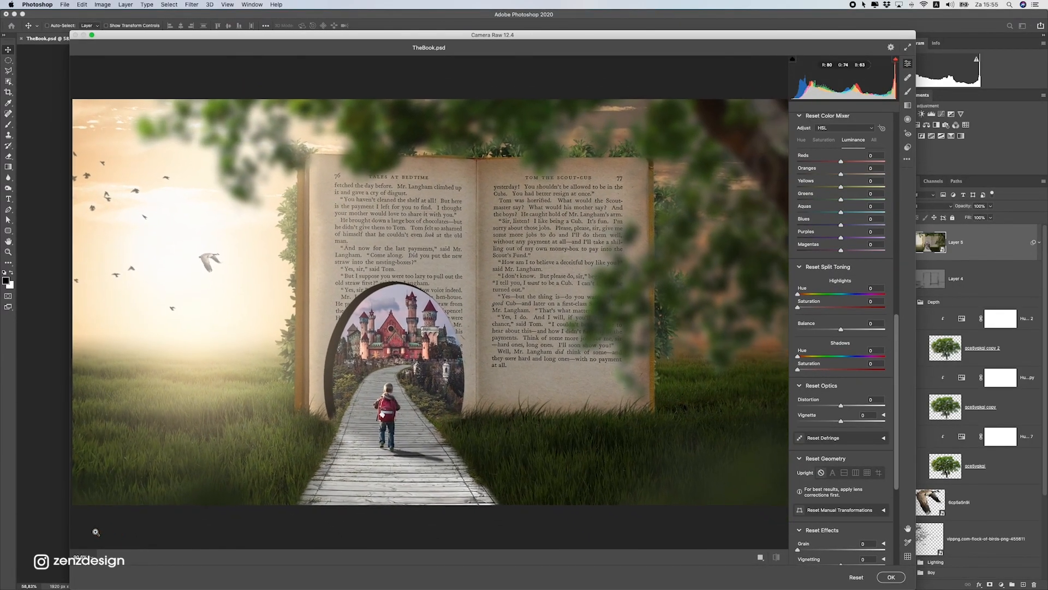
click(81, 557)
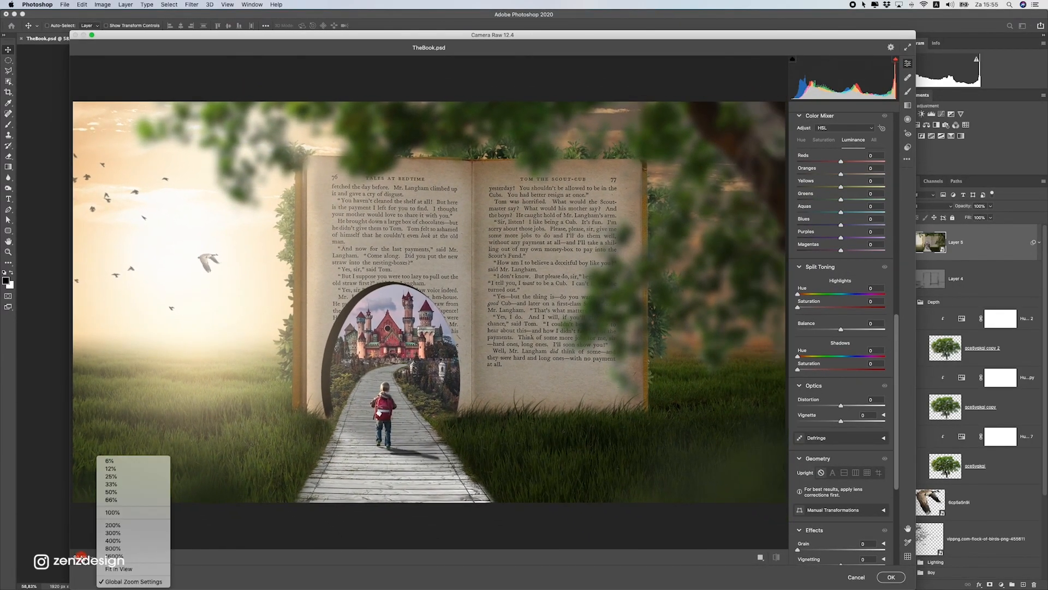
click(120, 492)
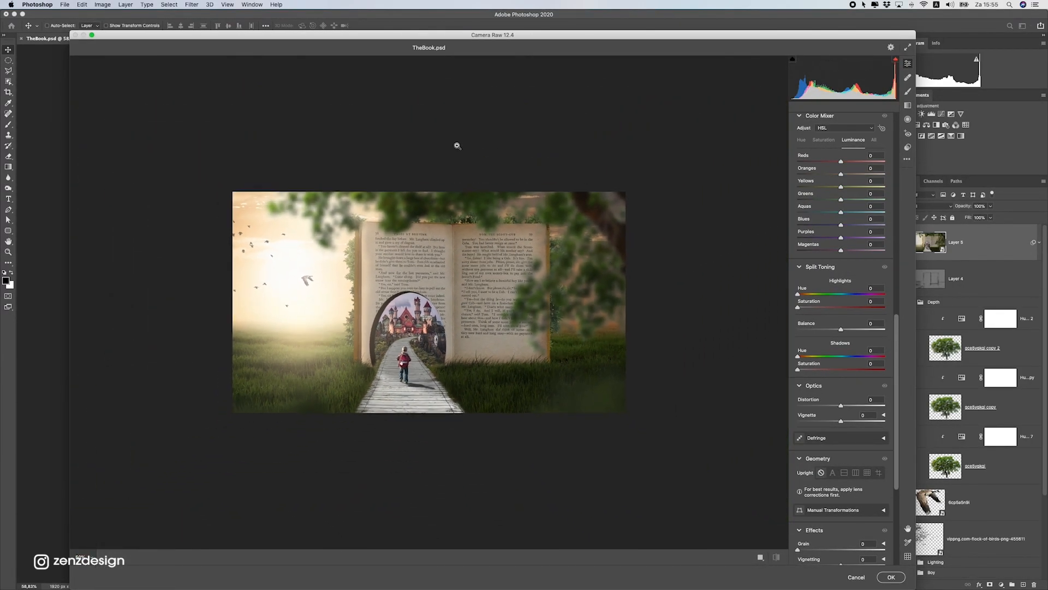
click(81, 557)
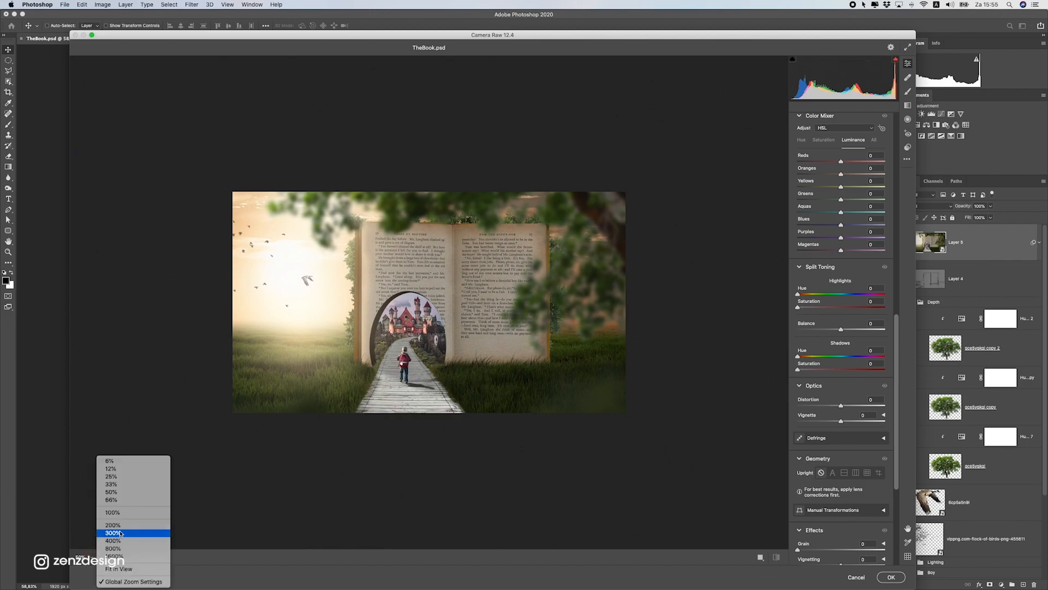
click(126, 501)
Set Exposure -0.40, Contrast +7, Highlights +26, Shadows +13, Whites +11, Blacks +14, Texture -53, Clarity +18 and Vibrance +7, leaving Dehaze at 0
scroll(868, 251, up, 10)
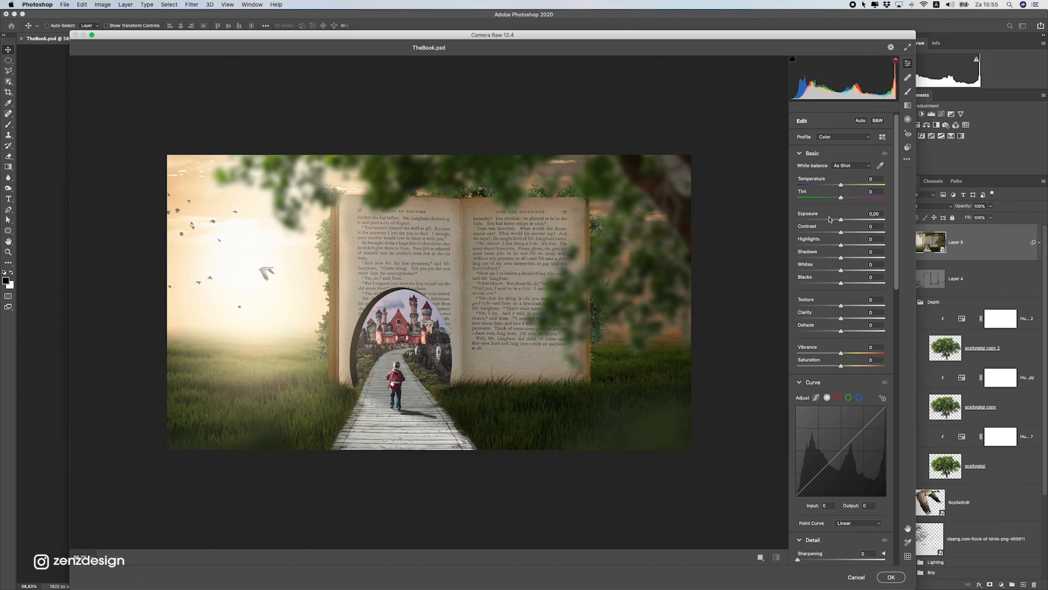
drag(841, 221, 839, 220)
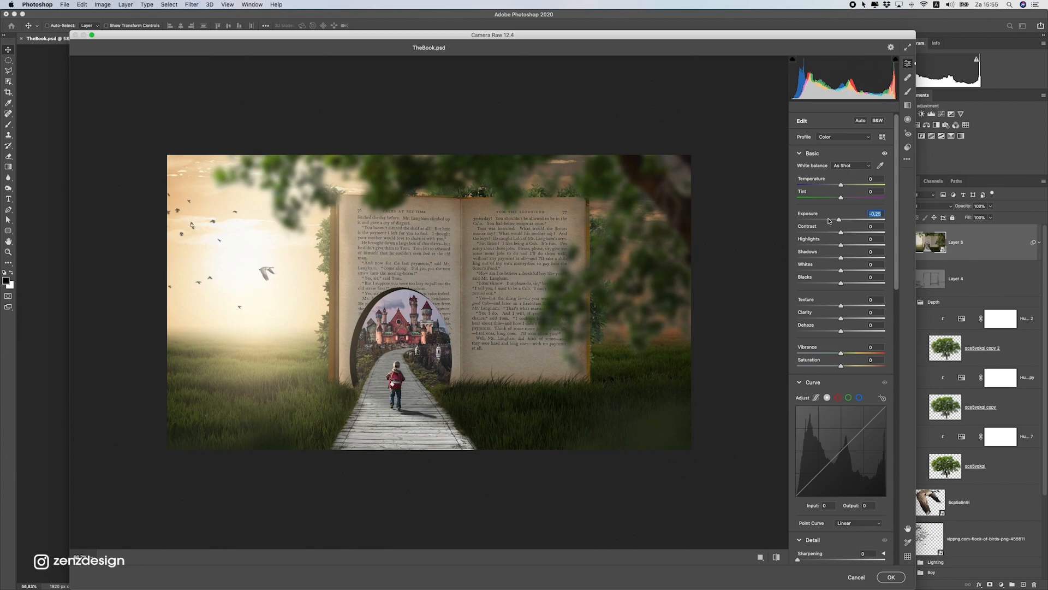
mouse_move(840, 220)
mouse_down()
mouse_move(836, 232)
mouse_move(870, 245)
mouse_move(814, 245)
mouse_move(882, 249)
mouse_move(829, 254)
mouse_move(856, 255)
mouse_move(873, 270)
mouse_move(834, 272)
mouse_move(846, 274)
mouse_move(822, 282)
mouse_move(856, 284)
mouse_move(831, 305)
mouse_move(806, 304)
mouse_move(858, 322)
mouse_move(841, 331)
mouse_up()
key(super+z)
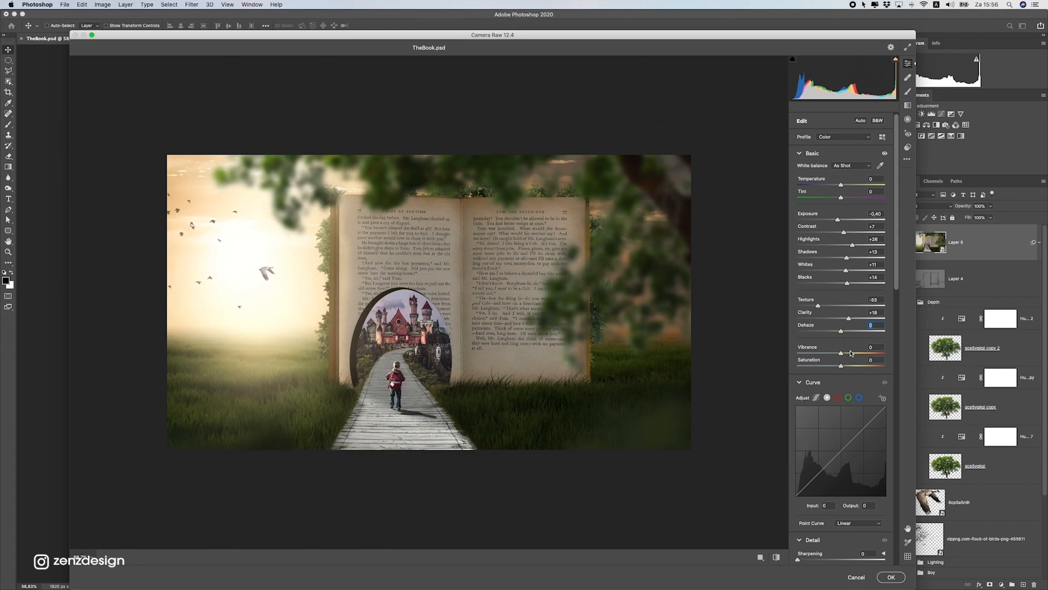
scroll(849, 352, down, 5)
mouse_move(846, 295)
mouse_down()
mouse_move(878, 300)
mouse_move(831, 300)
mouse_move(851, 304)
mouse_up()
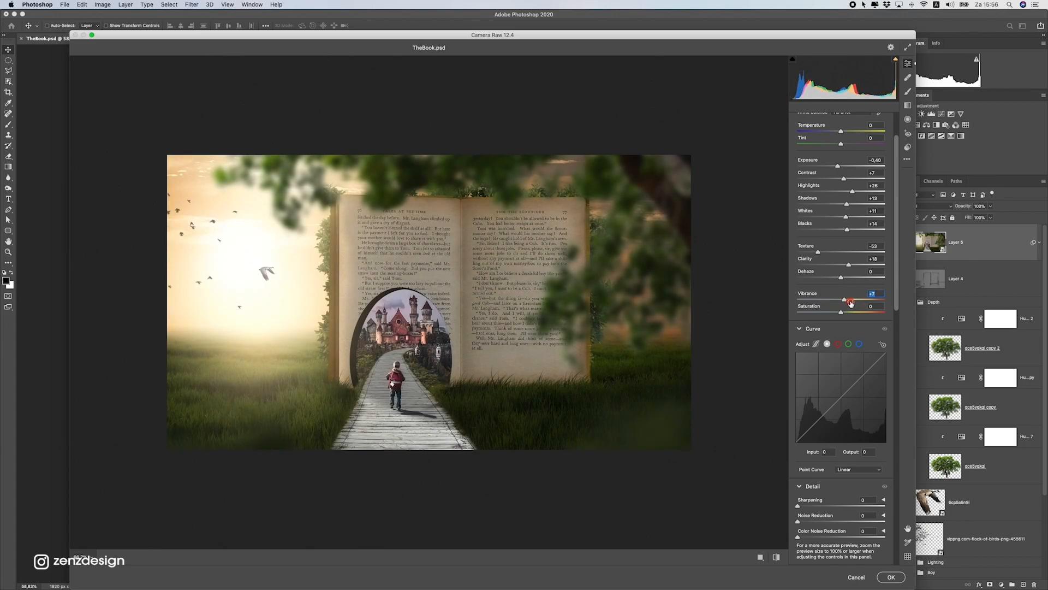
Try a slight sharpening of the image in the Detail settings
scroll(895, 295, down, 4)
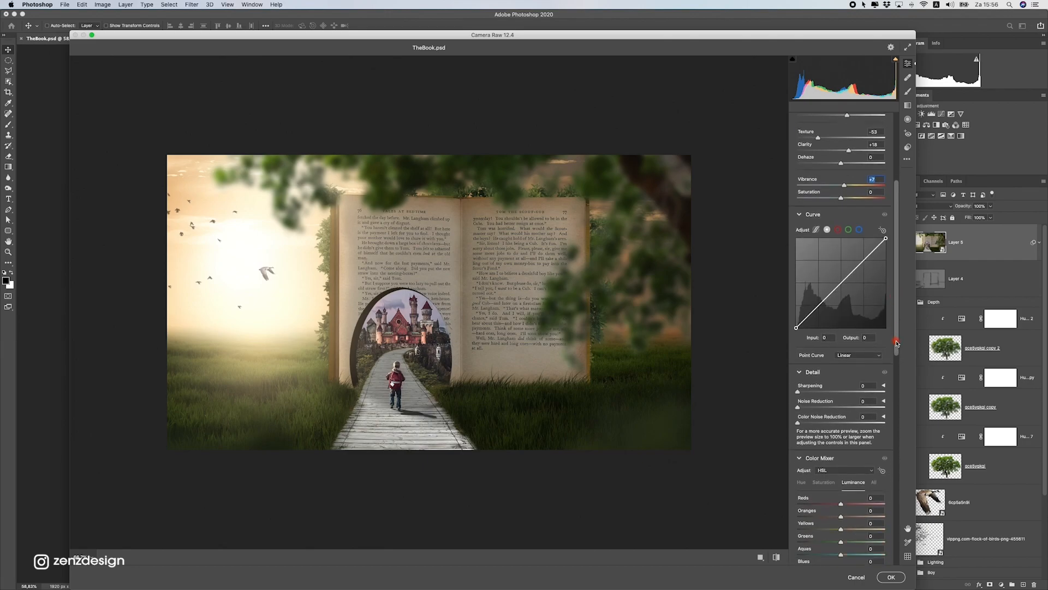
scroll(889, 277, down, 4)
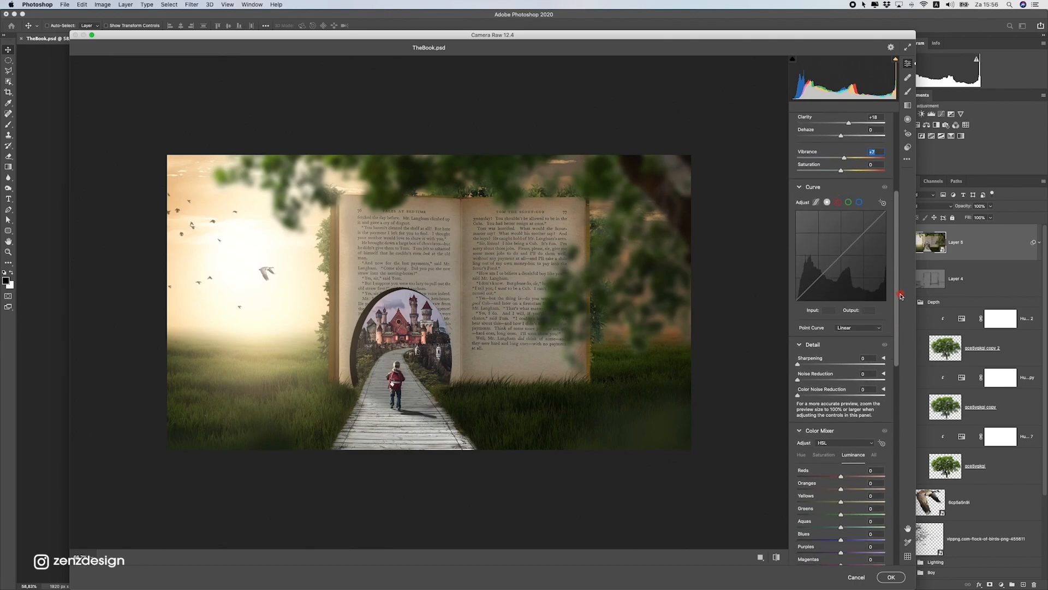
mouse_move(807, 280)
mouse_down()
mouse_move(837, 286)
mouse_move(798, 279)
mouse_up()
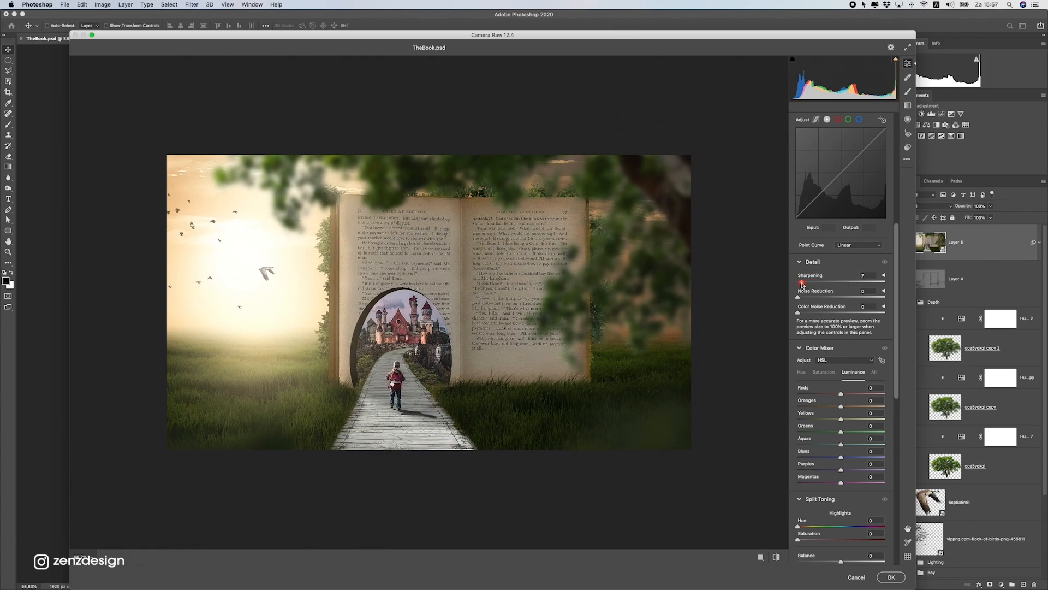
drag(897, 310, 897, 340)
Try out hue shifts on the greens, aquas and blues in the Color Mixer
click(801, 289)
drag(841, 310, 825, 349)
double_click(819, 348)
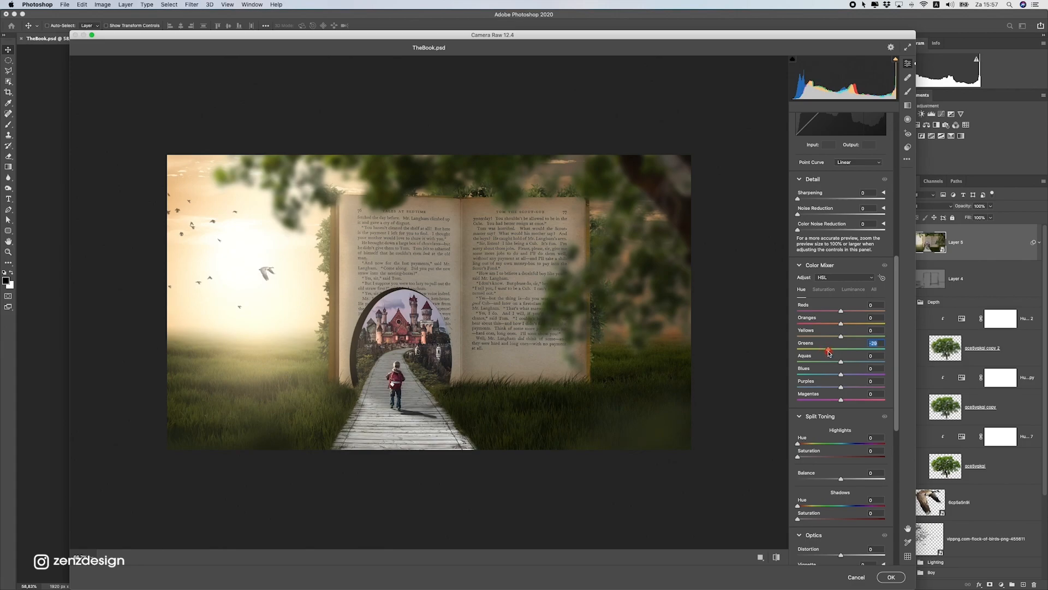
drag(840, 362, 900, 402)
double_click(836, 362)
double_click(861, 374)
Test strong Reds saturation in the Color Mixer and reduce it to a slight increase
click(824, 289)
drag(841, 311, 906, 316)
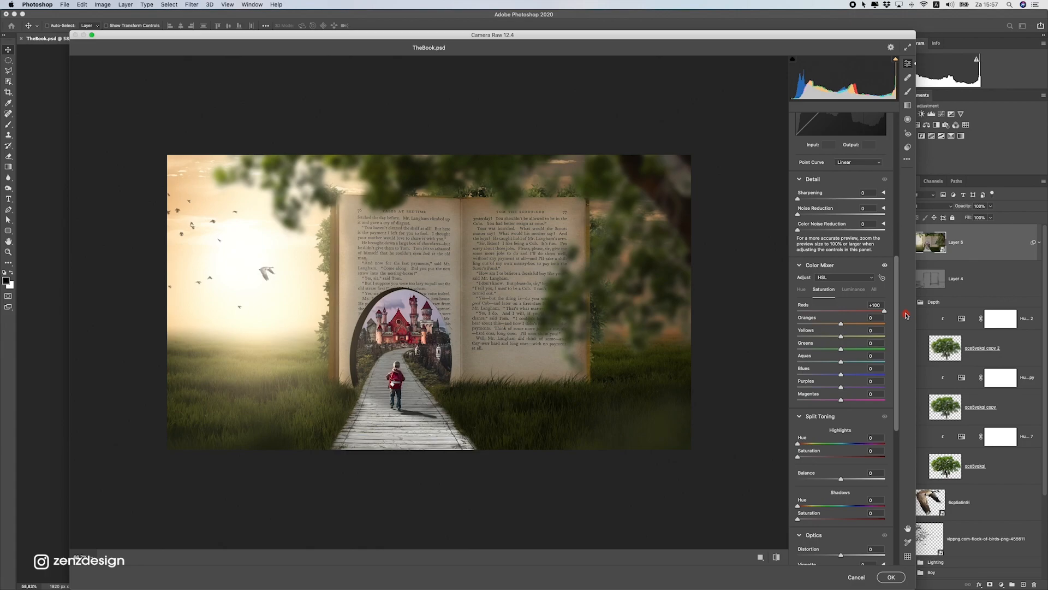
drag(893, 317, 845, 318)
click(847, 315)
click(850, 312)
Try reducing the Oranges in the Color Mixer, then reset their luminance to 0
drag(840, 323, 808, 321)
click(845, 290)
double_click(808, 322)
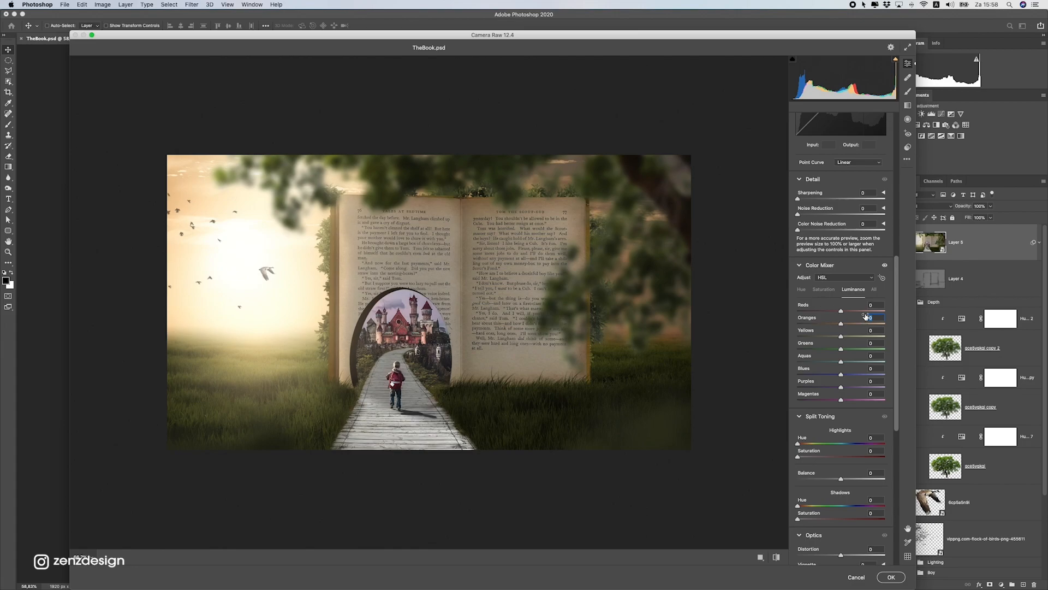
click(874, 288)
Set the Optics vignette to -7 and add a slight dark vignetting in the Effects settings
drag(899, 294, 894, 434)
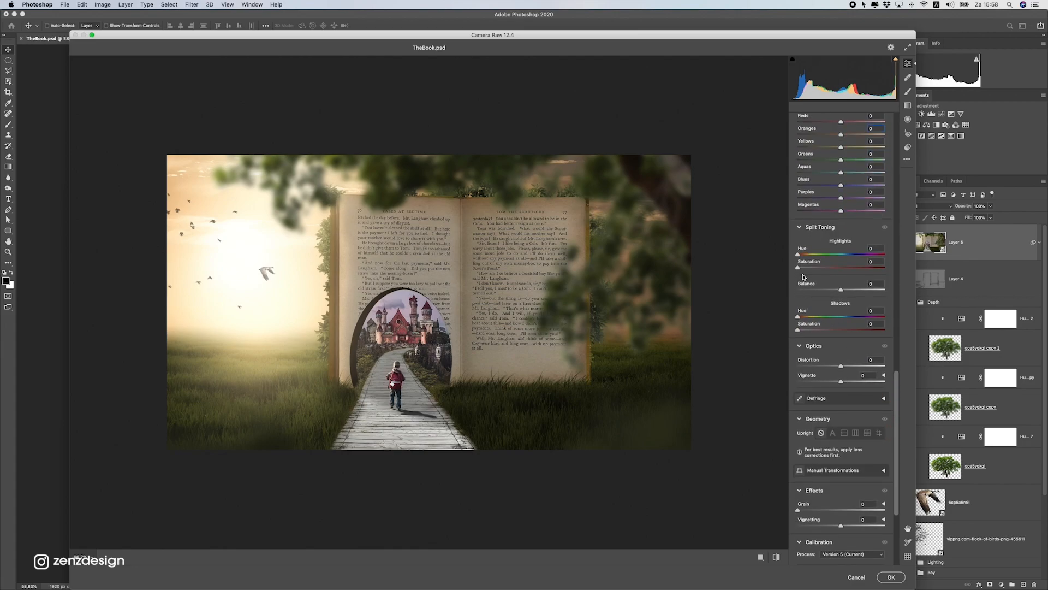
click(840, 293)
scroll(896, 395, down, 1)
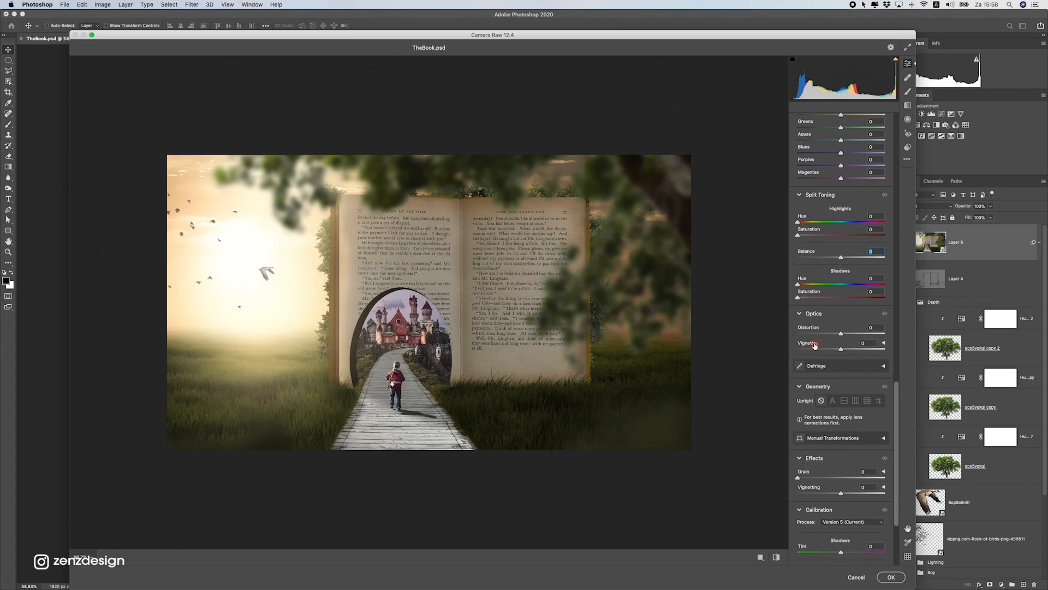
mouse_move(841, 347)
mouse_down()
mouse_move(798, 345)
mouse_move(838, 349)
mouse_up()
drag(897, 404, 900, 438)
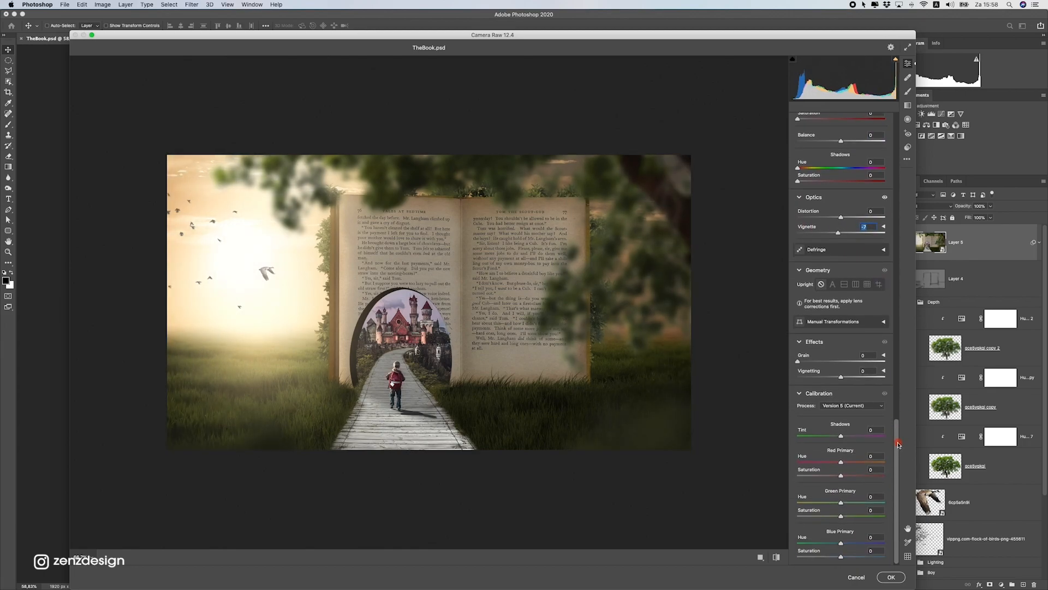
mouse_move(840, 378)
mouse_down()
mouse_move(822, 379)
mouse_move(839, 379)
mouse_up()
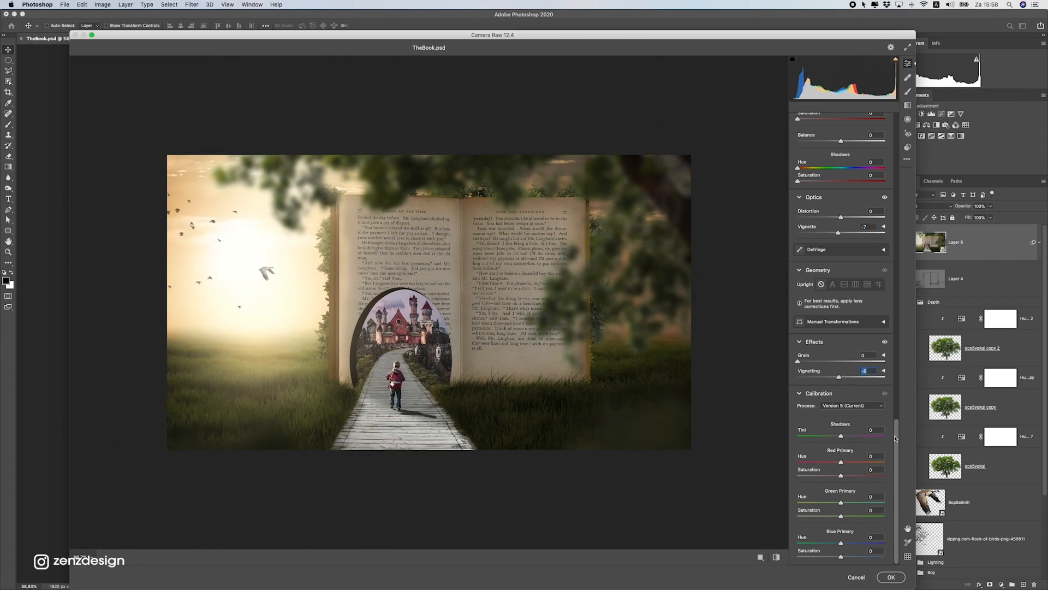
Try out the Calibration shadow tint and primary colour adjustments, and apply the Camera Raw Filter to the merged layer
drag(831, 435, 874, 525)
double_click(809, 439)
double_click(819, 457)
drag(864, 528, 869, 559)
double_click(870, 558)
click(891, 577)
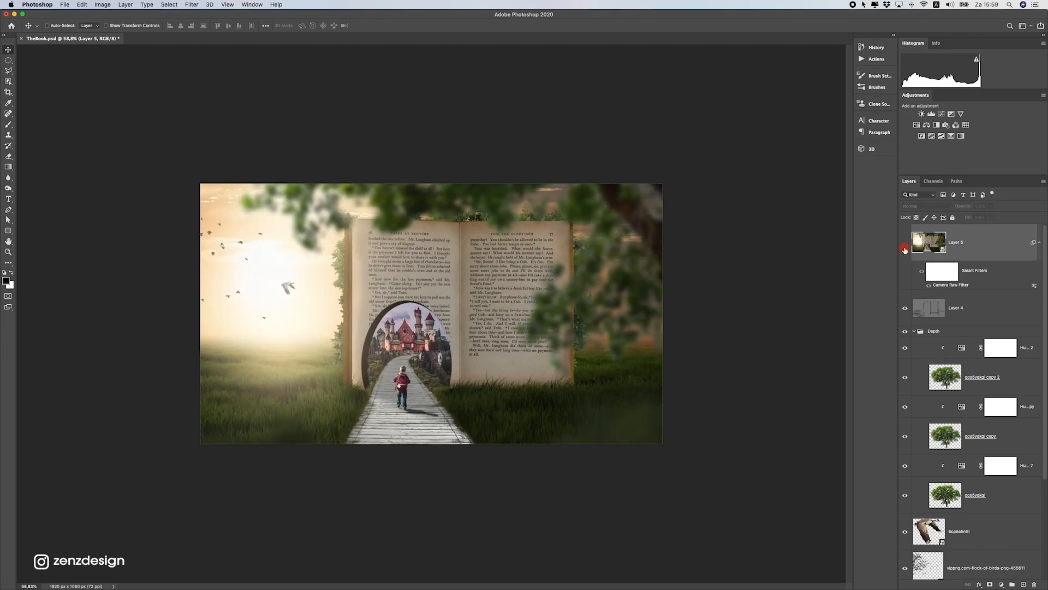
Check the graded image with and without the merged layer, and change the canvas surround to a lighter gray
click(905, 249)
scroll(482, 327, down, 5)
scroll(481, 326, up, 5)
right_click(757, 272)
click(774, 291)
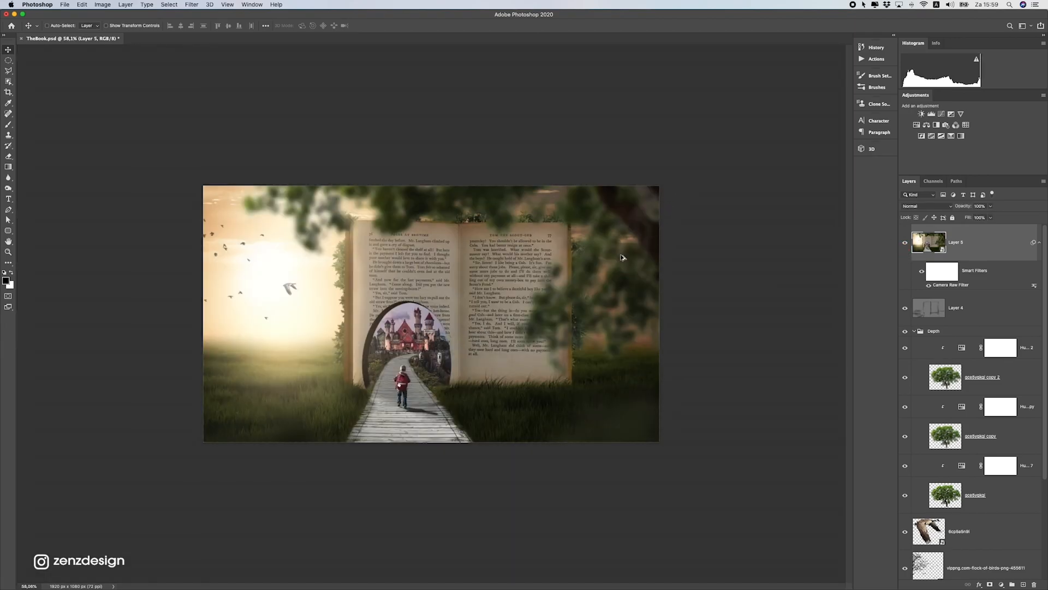
scroll(626, 258, up, 1)
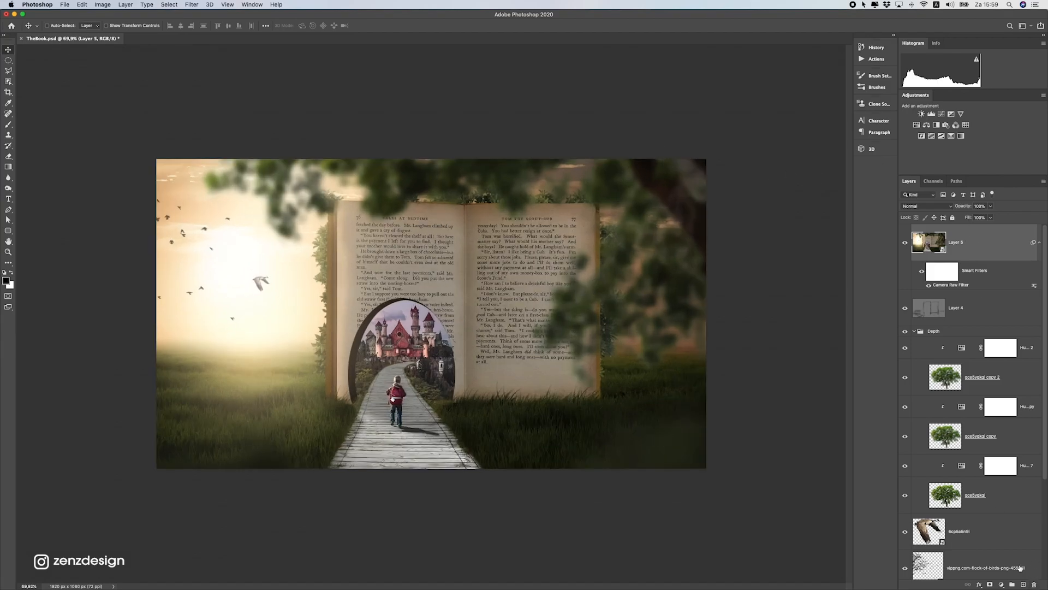
Add a Curves adjustment layer, pull the white point slightly inward and add a curve point at input 77, output 72
click(1000, 585)
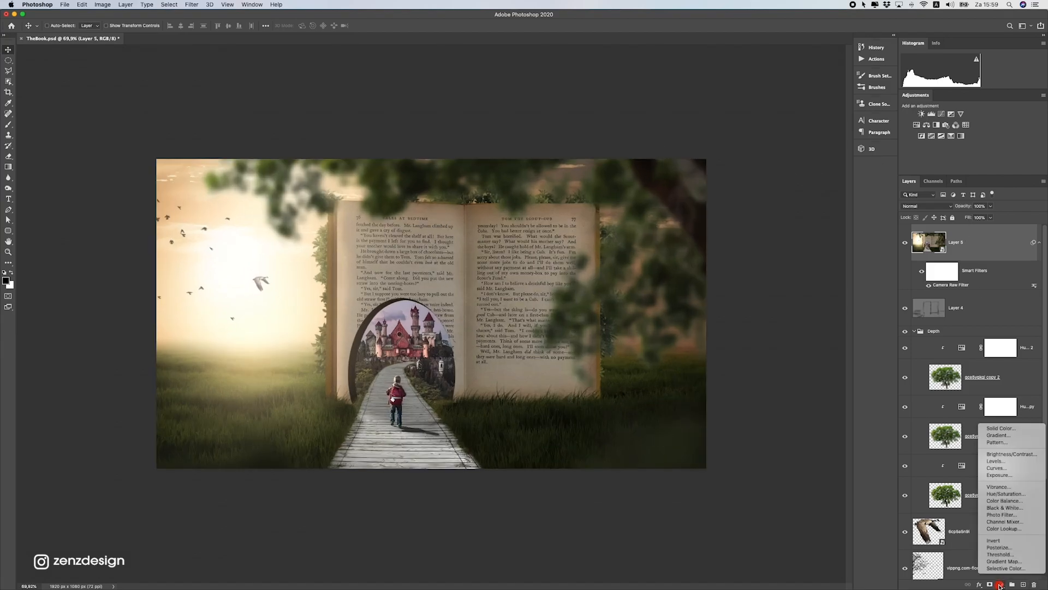
click(1004, 468)
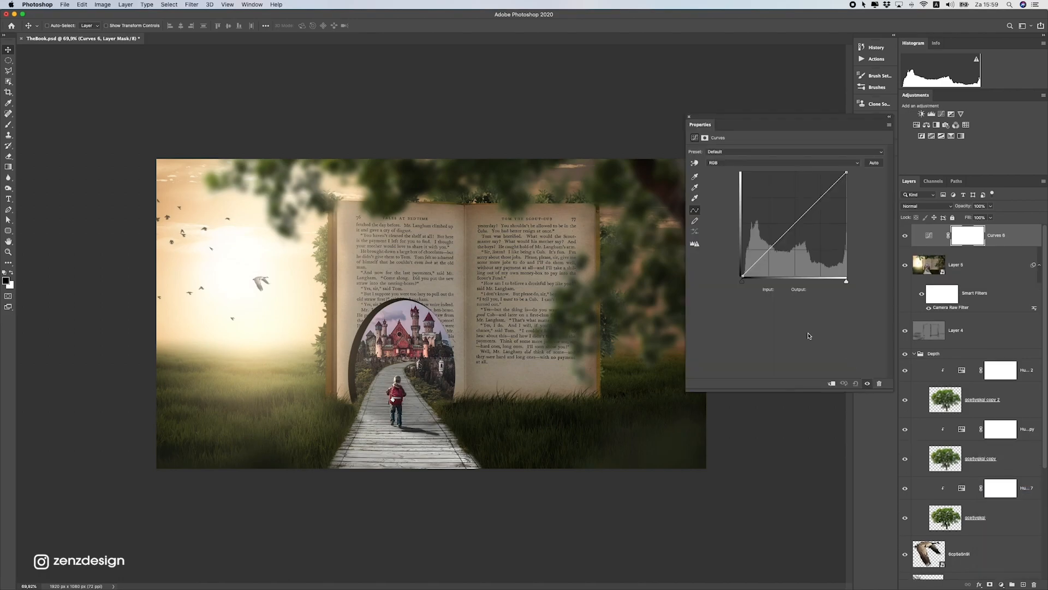
mouse_move(846, 173)
mouse_down()
mouse_move(829, 168)
mouse_move(854, 172)
mouse_move(844, 166)
mouse_up()
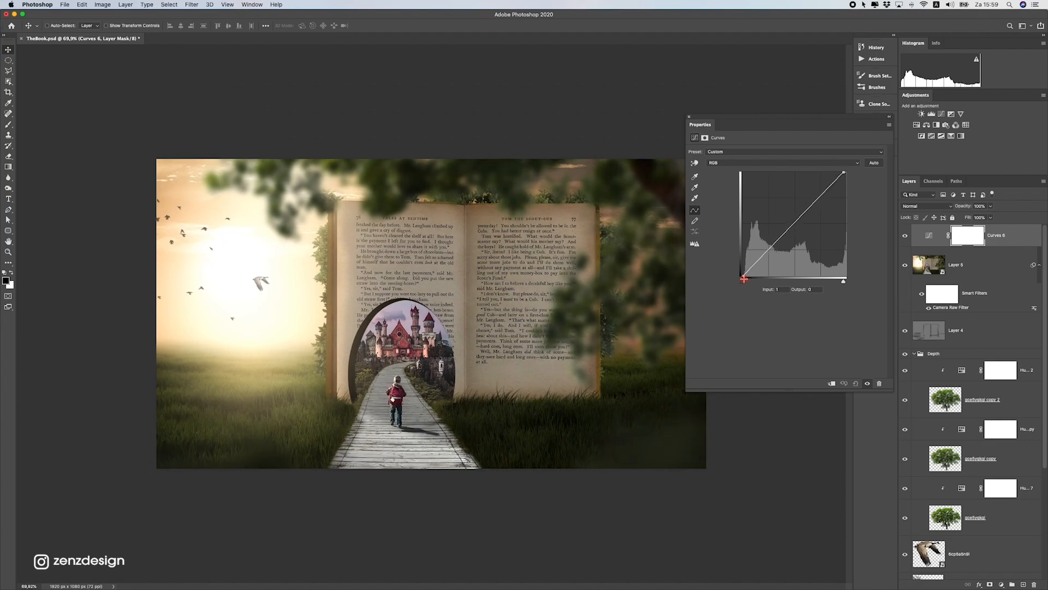
click(773, 246)
drag(773, 246, 775, 246)
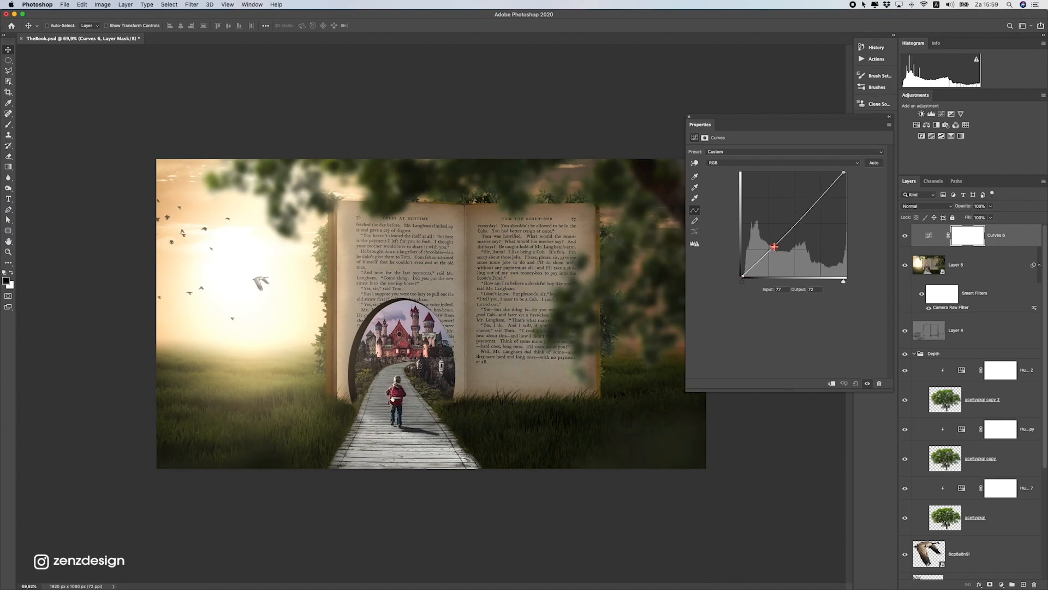
Compare the image with and without the Curves layer and lower that layer's opacity to 81%
scroll(497, 366, down, 3)
scroll(496, 366, up, 3)
click(905, 236)
click(905, 235)
scroll(393, 352, down, 3)
scroll(393, 352, up, 3)
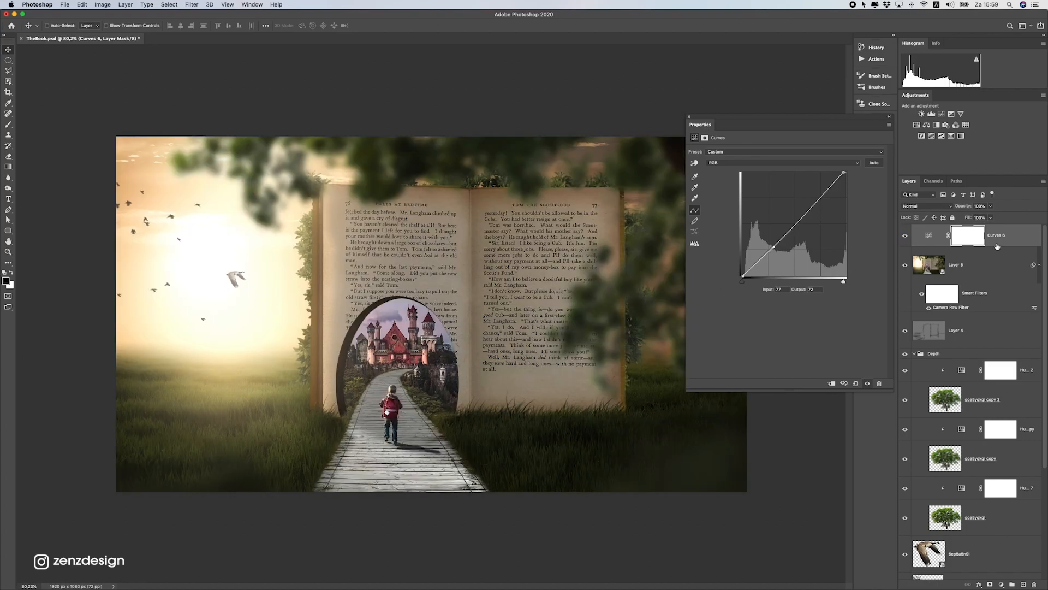
click(991, 206)
drag(991, 216, 976, 218)
Move the Curves black point inward to input 8 in the Red channel and input 9 in the Green channel
click(730, 163)
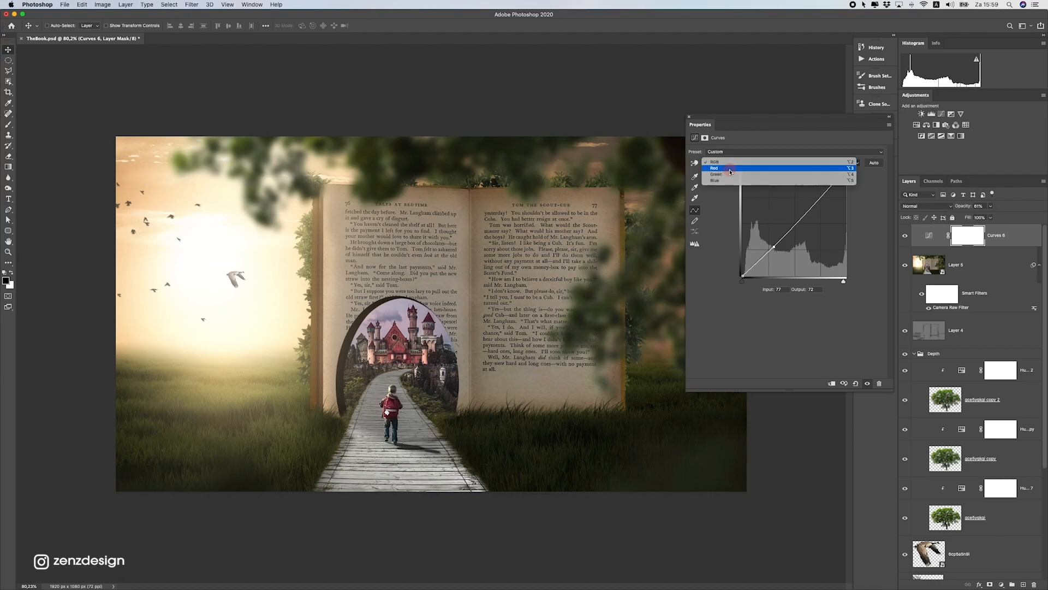
click(730, 169)
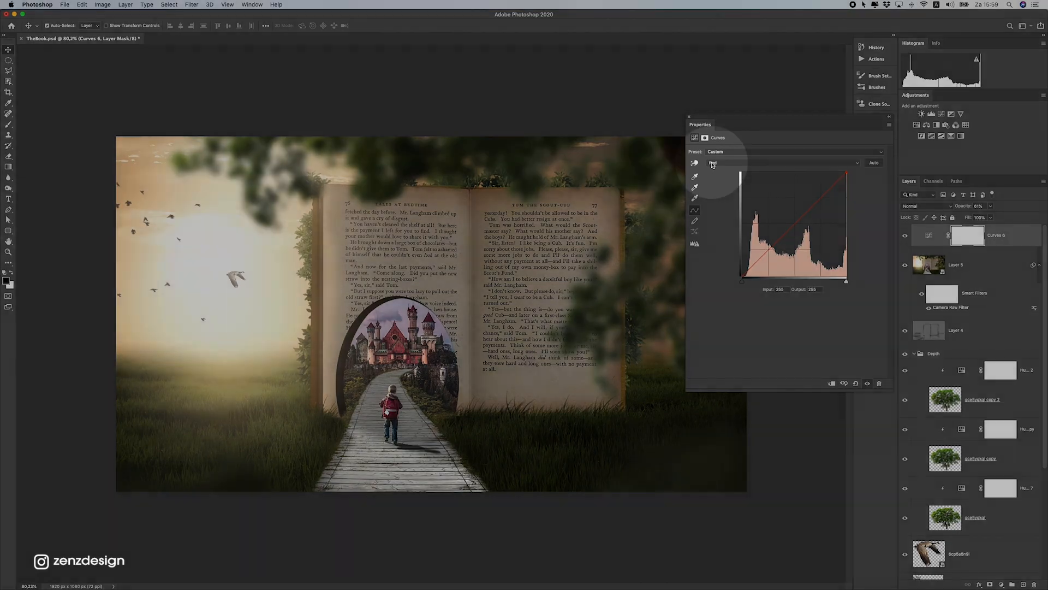
click(708, 163)
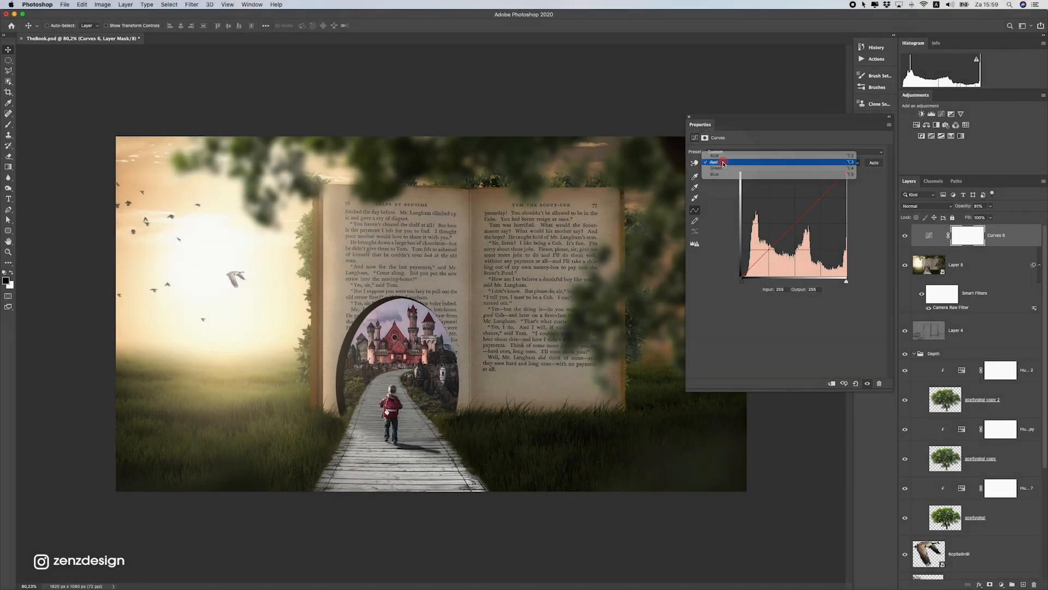
click(723, 162)
drag(743, 275, 747, 283)
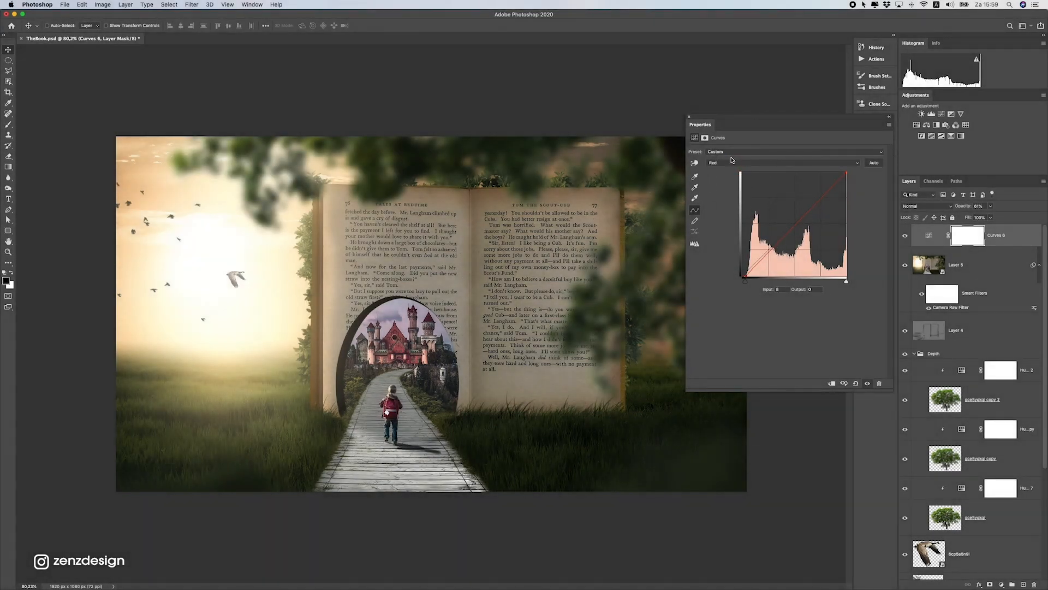
click(731, 162)
click(731, 168)
drag(745, 277, 747, 278)
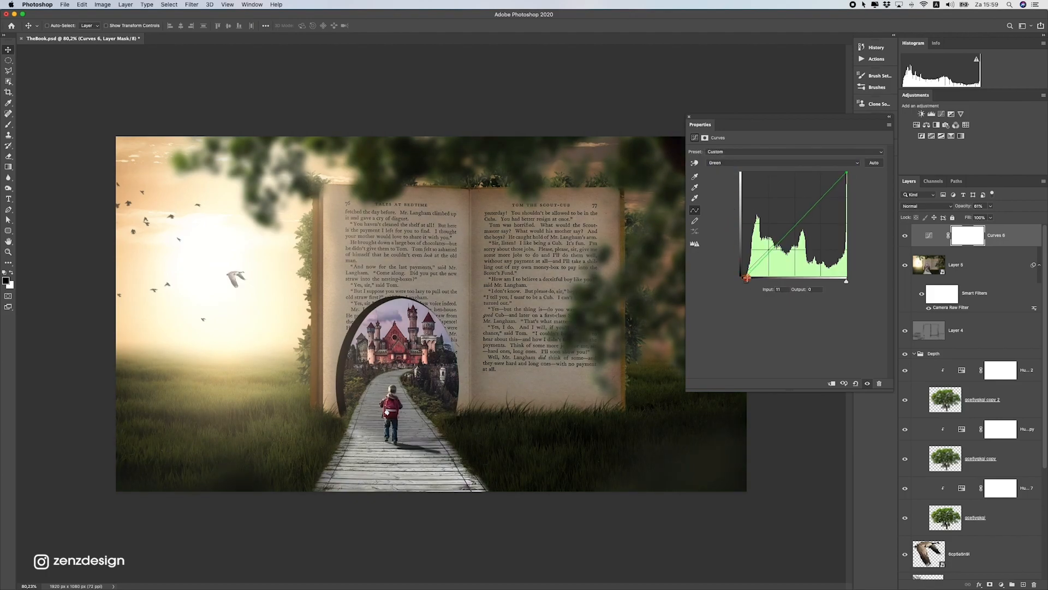
Adjust the Blue channel's black point in the Curves layer and check the overall colour balance of the composite
click(718, 163)
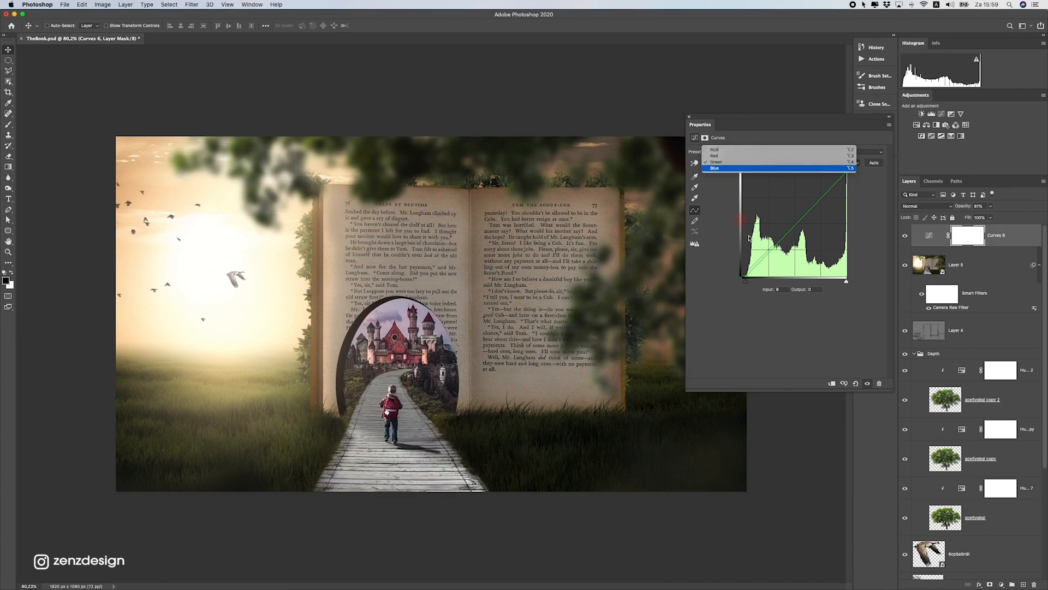
click(714, 170)
drag(744, 276, 741, 278)
scroll(474, 340, down, 5)
scroll(473, 342, up, 4)
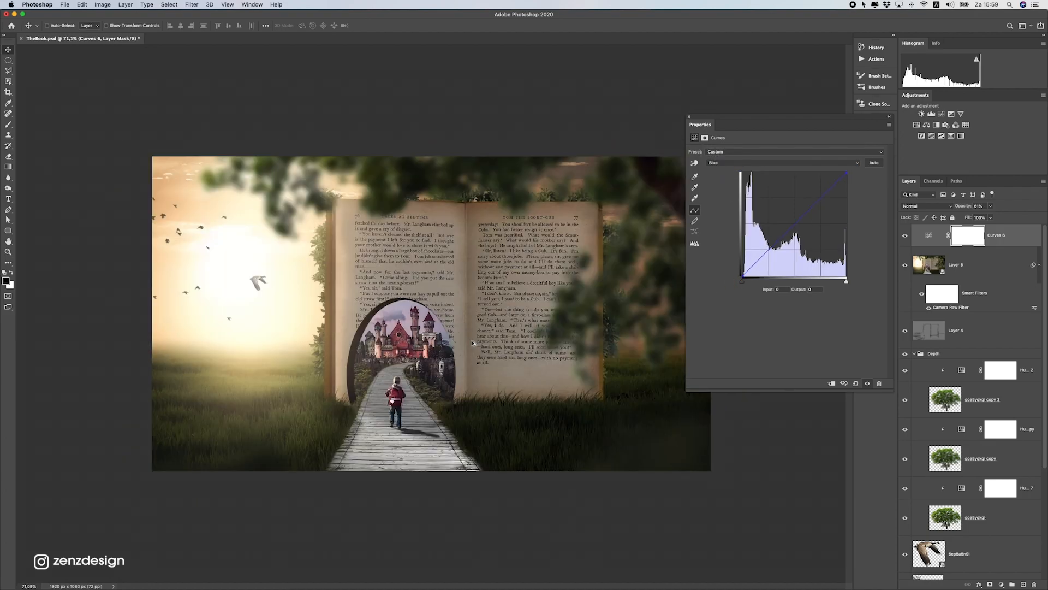
Add a Color Lookup adjustment layer above the Curves layer and apply the 2Strip.look 3D LUT
click(1002, 584)
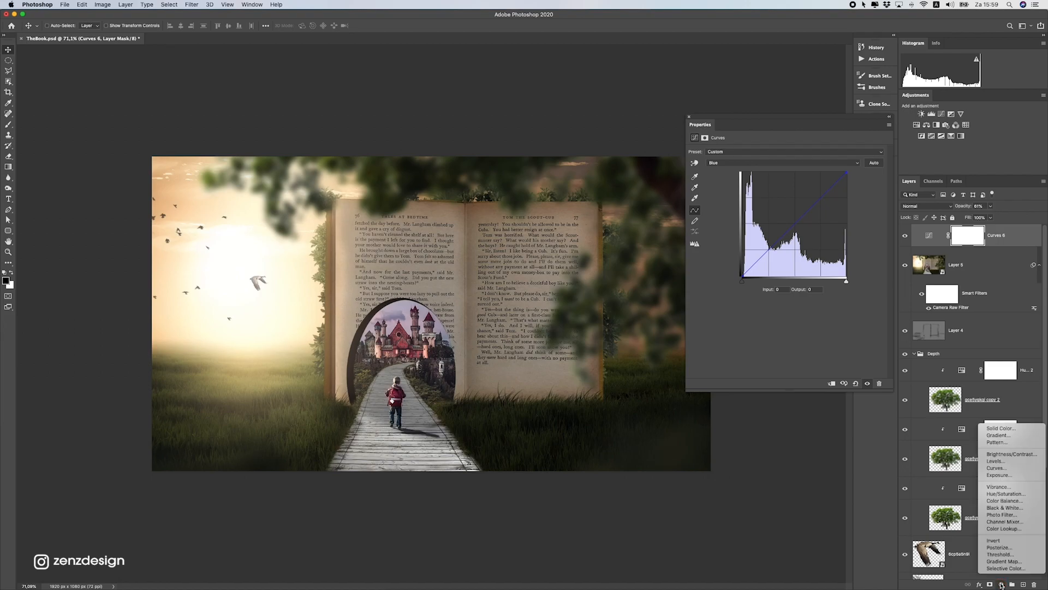
click(1005, 528)
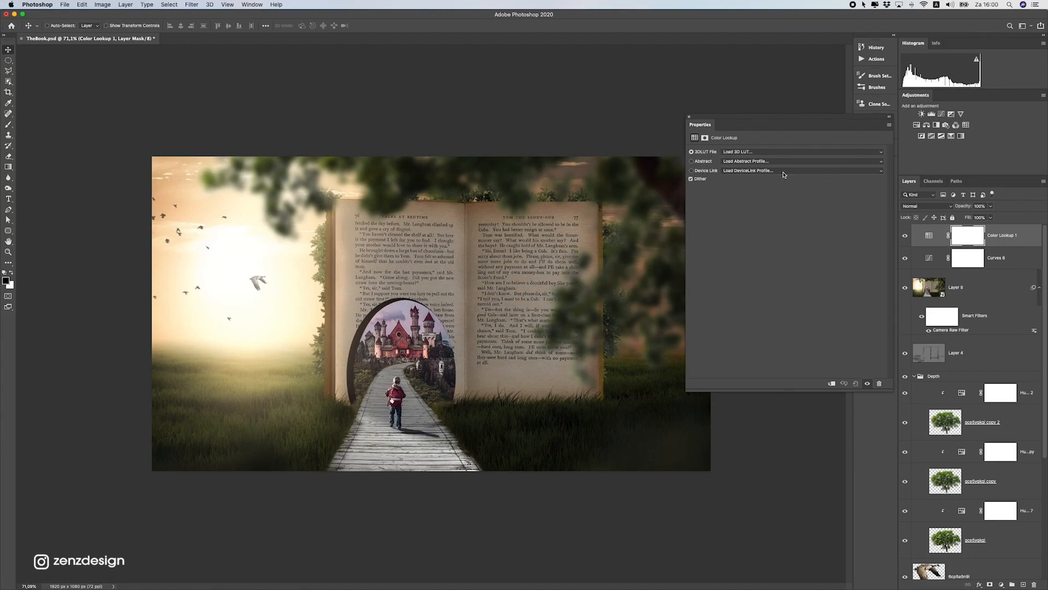
click(741, 154)
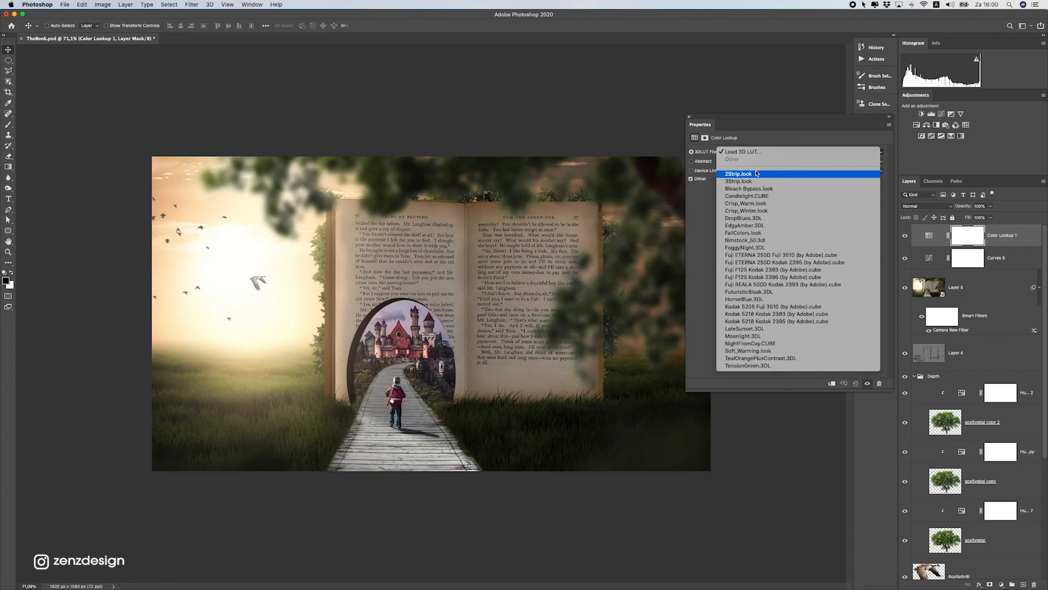
click(756, 173)
Try other 3D LUTs on the Color Lookup layer, including 3Strip.look, Crisp_Warm.look, Fuji ETERNA 250D Kodak 2395 and Kodak 5205 Fuji 3510
click(738, 152)
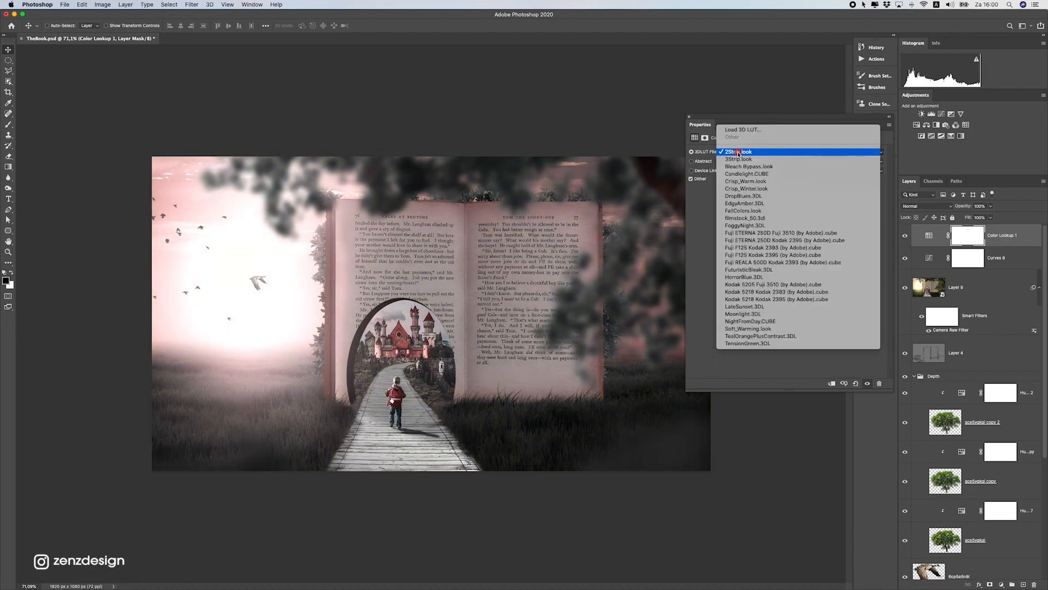
click(739, 159)
click(738, 153)
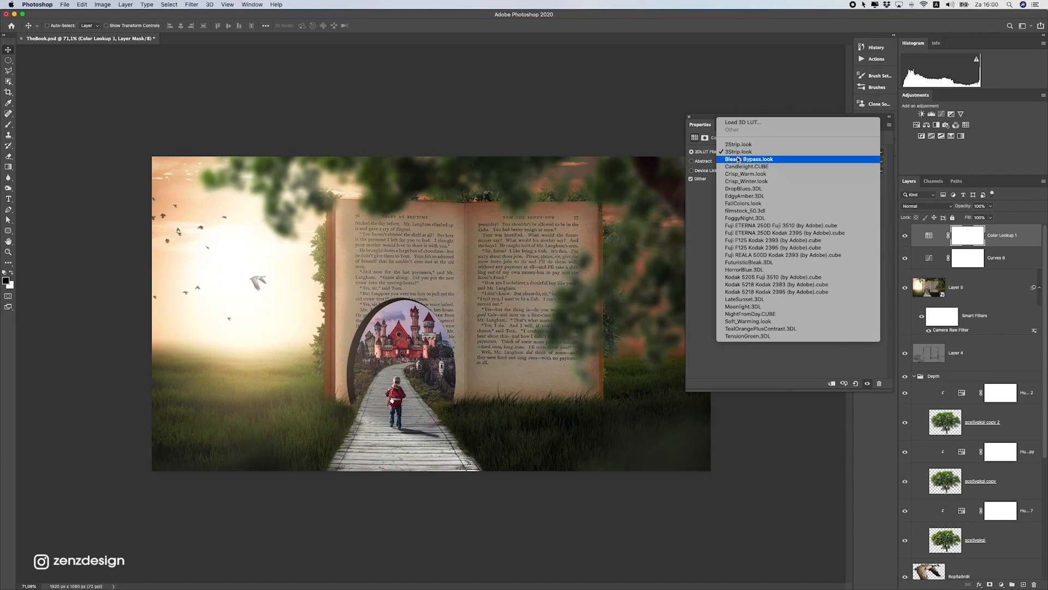
click(739, 159)
click(740, 152)
click(740, 166)
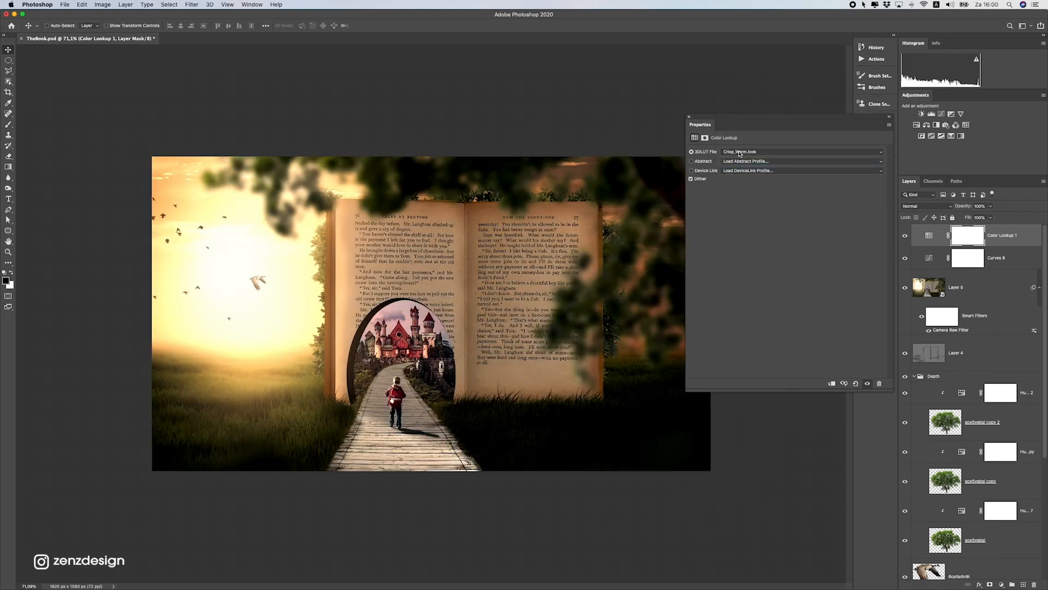
click(740, 152)
click(738, 166)
click(727, 152)
click(732, 199)
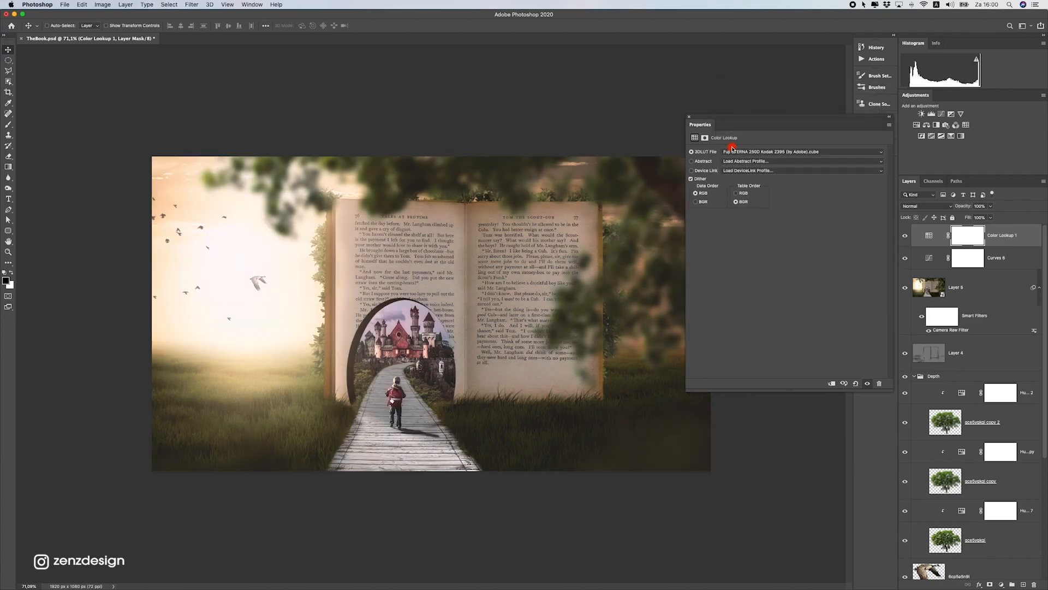
click(744, 151)
click(736, 197)
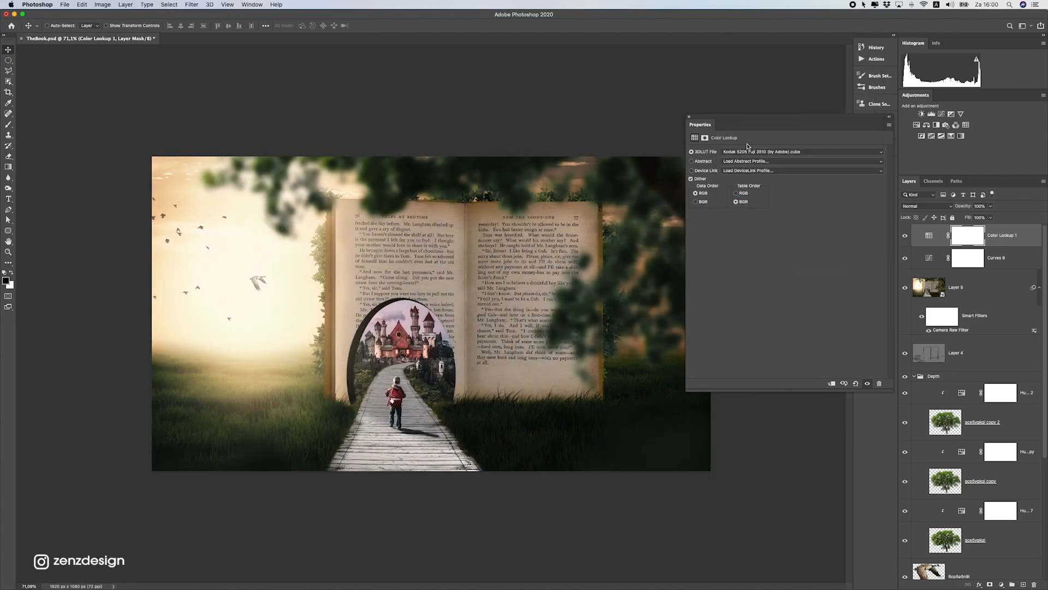
Apply the 3Strip.look 3D LUT to the Color Lookup layer and compare the image with and without it
click(746, 152)
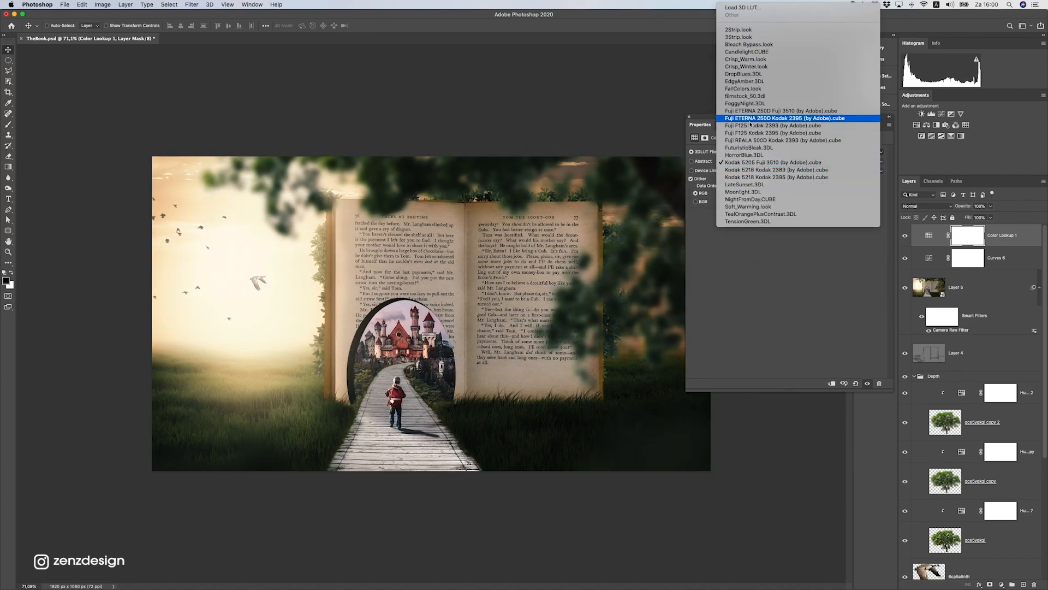
click(723, 37)
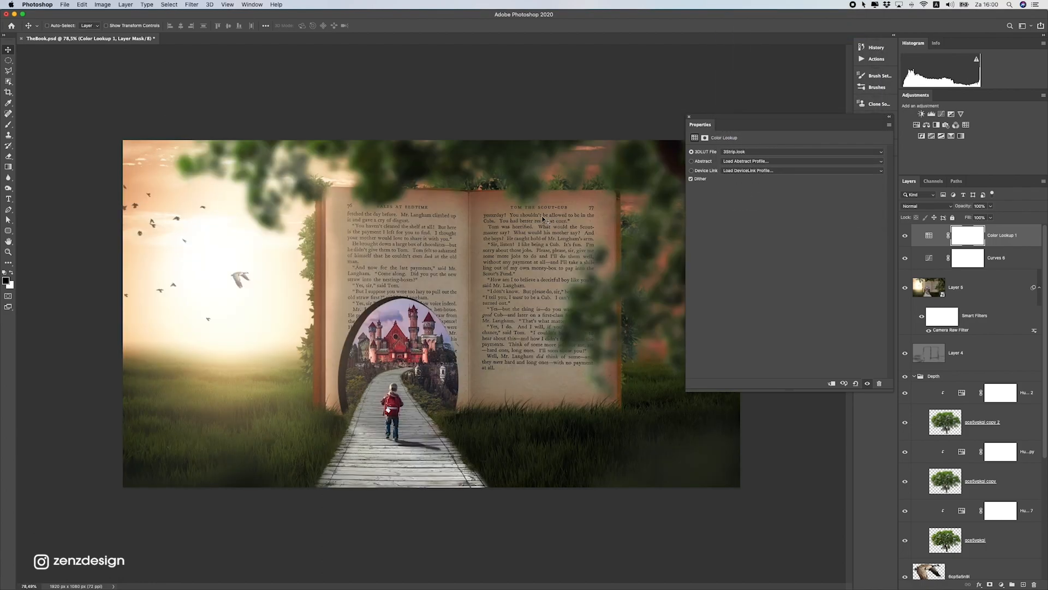
scroll(295, 398, up, 3)
scroll(328, 396, down, 6)
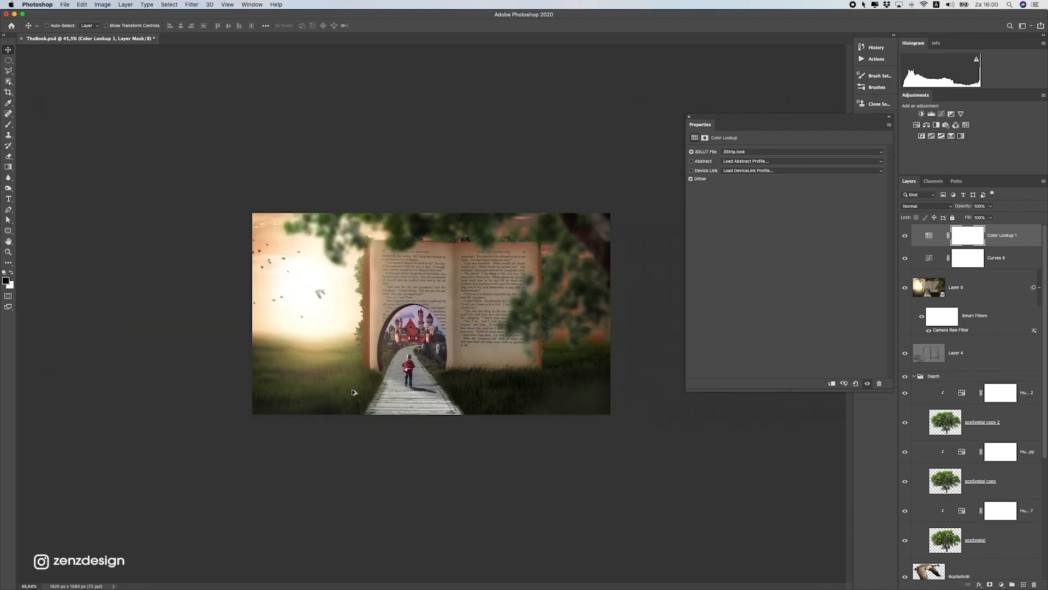
scroll(352, 391, up, 2)
click(906, 235)
click(906, 235)
Lower the Color Lookup layer's opacity to 73% and check the softened grade across the image
scroll(490, 320, up, 2)
click(988, 206)
mouse_move(990, 216)
mouse_down()
mouse_move(967, 217)
mouse_move(981, 217)
mouse_up()
scroll(381, 385, down, 5)
scroll(381, 385, up, 4)
key(super+0)
scroll(458, 322, down, 5)
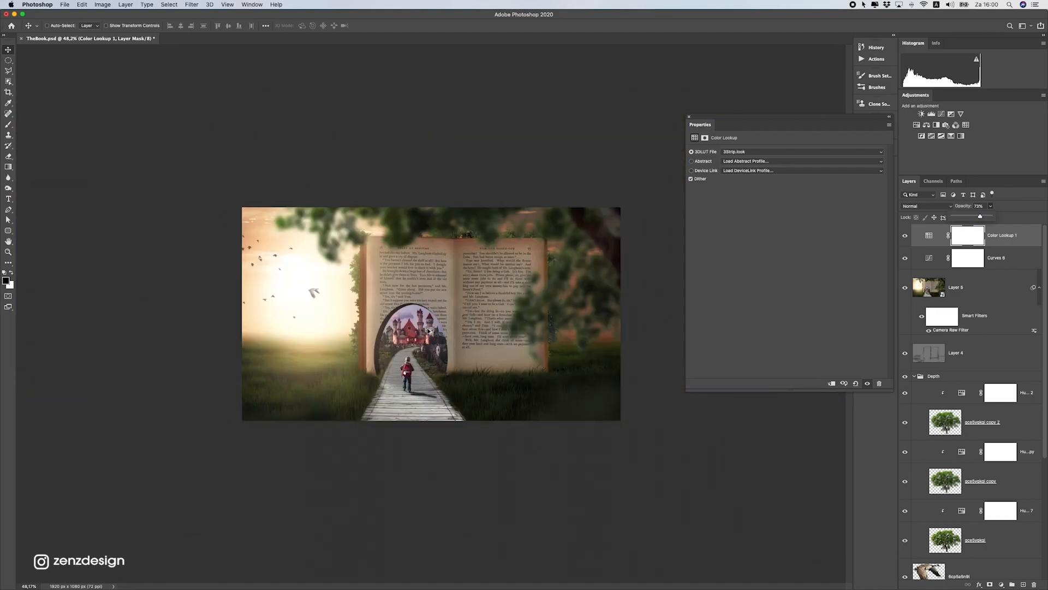
click(689, 116)
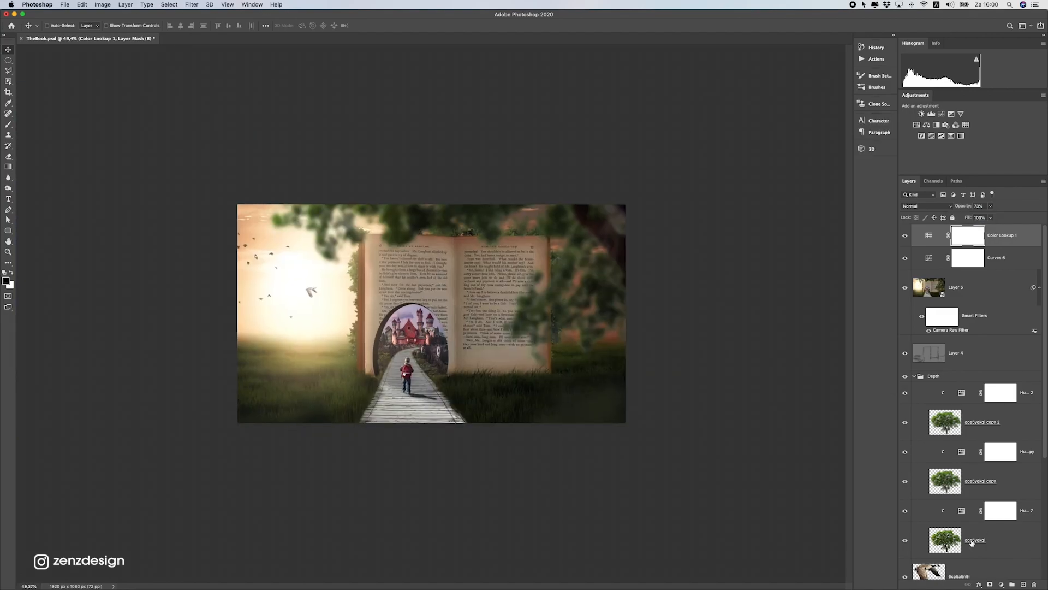
Add a Color Balance adjustment layer and shift its midtones slightly toward cyan and to +4 toward blue
click(1002, 585)
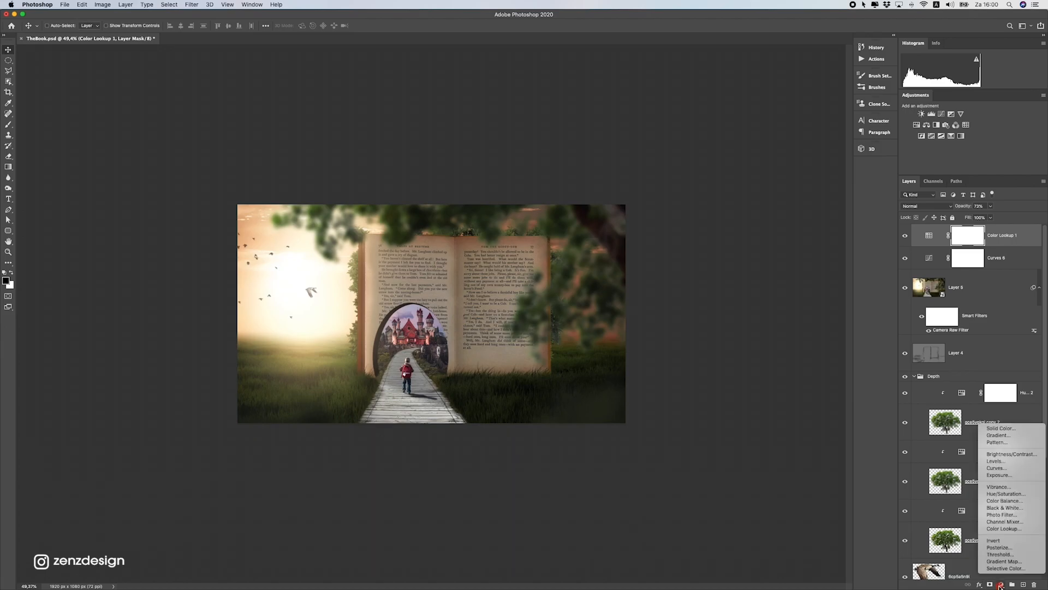
click(1016, 500)
scroll(508, 276, up, 3)
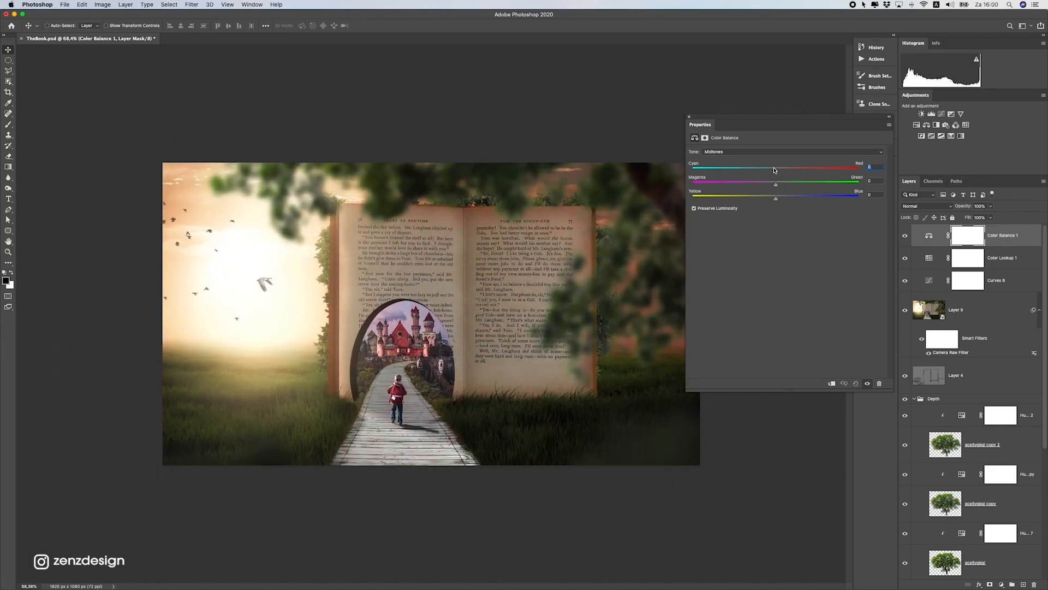
mouse_move(777, 172)
mouse_down()
mouse_move(781, 201)
mouse_move(776, 185)
mouse_up()
scroll(738, 209, down, 5)
scroll(738, 209, up, 5)
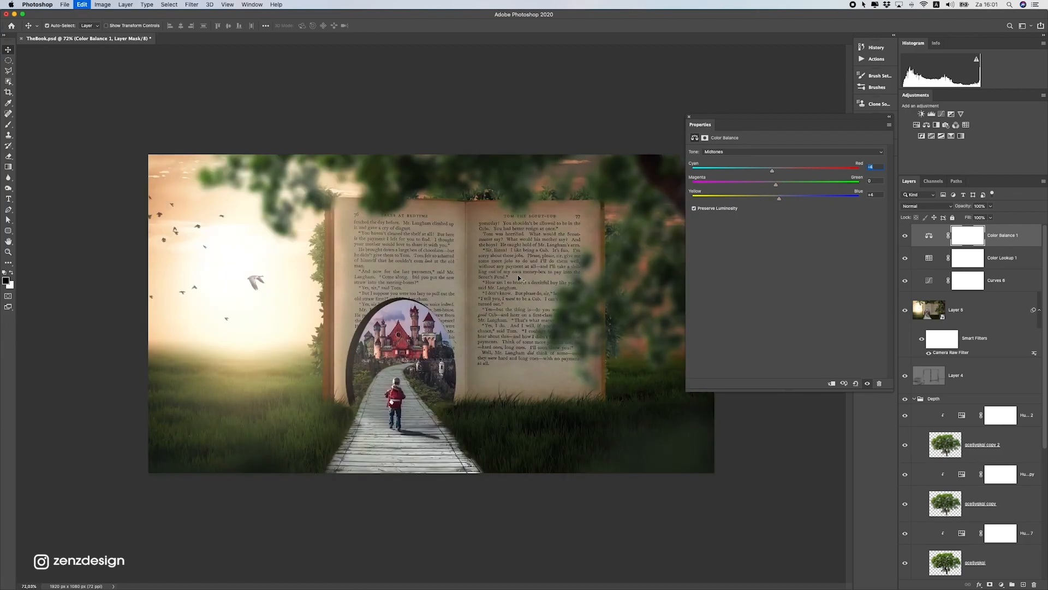
scroll(491, 329, down, 5)
scroll(490, 328, up, 5)
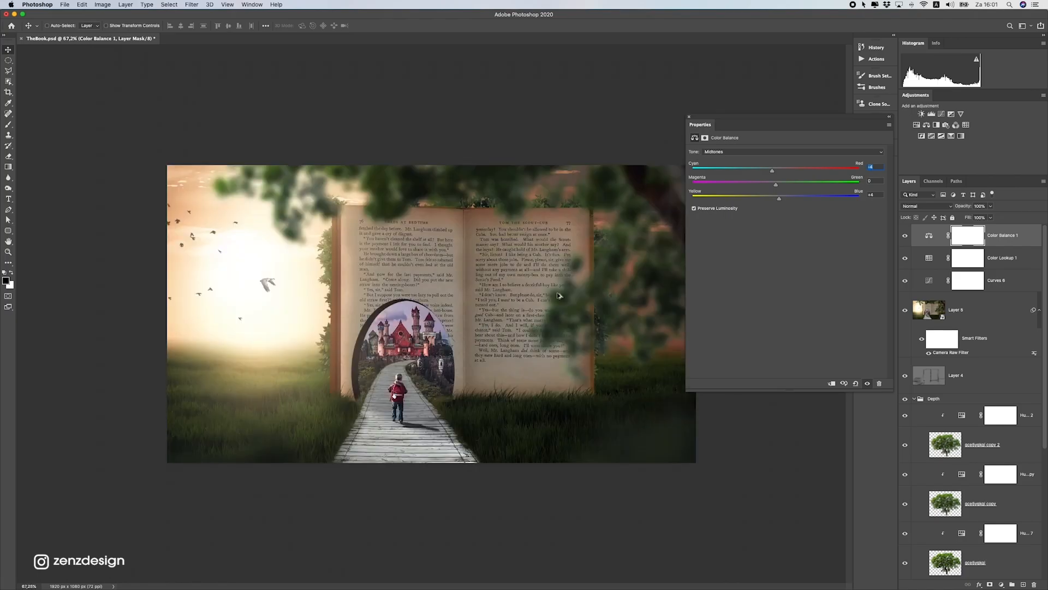
click(689, 116)
Examine the graded composite's overall colour and light, both as a whole and closer up
scroll(446, 283, down, 5)
scroll(444, 285, up, 5)
scroll(441, 287, down, 5)
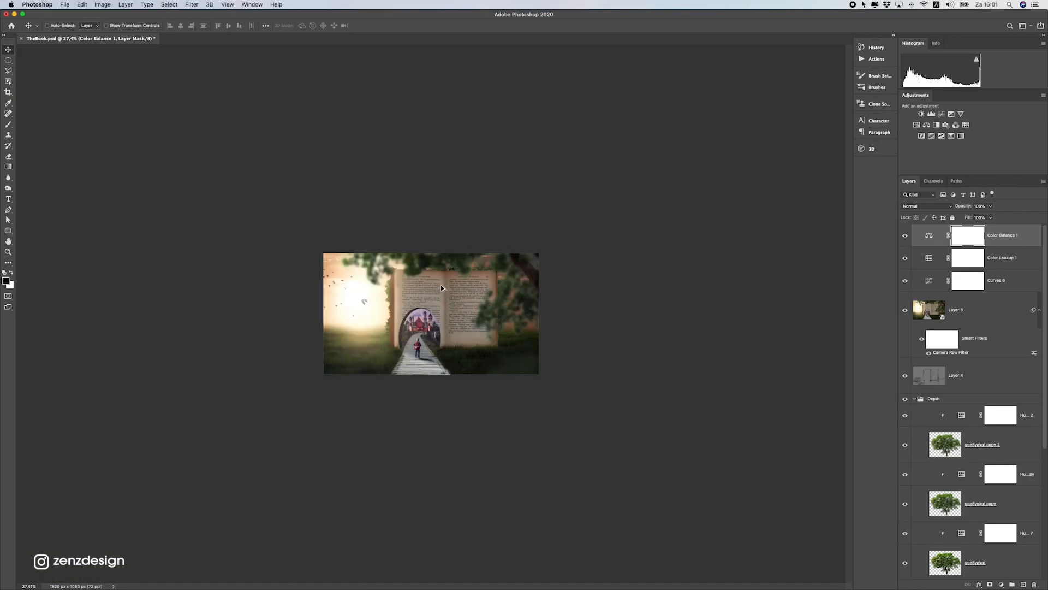
scroll(441, 284, up, 3)
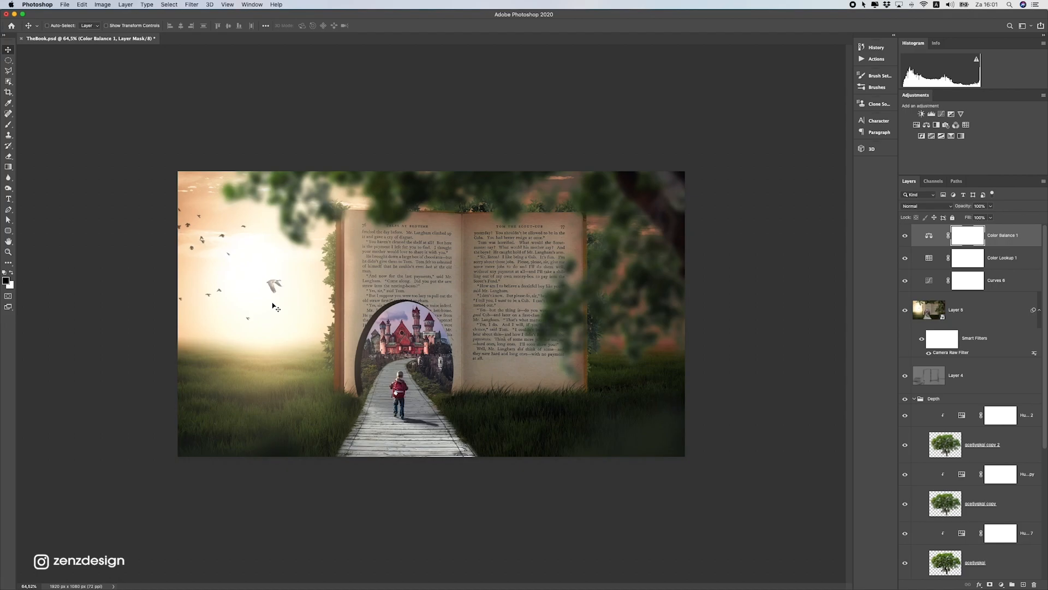
scroll(353, 280, down, 3)
scroll(382, 292, up, 3)
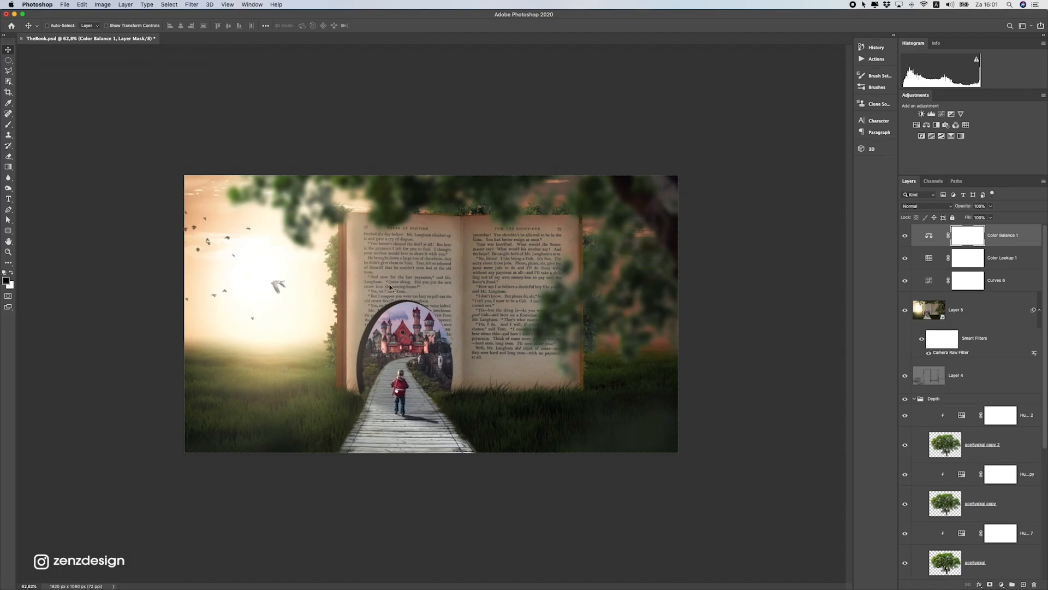
scroll(480, 257, up, 1)
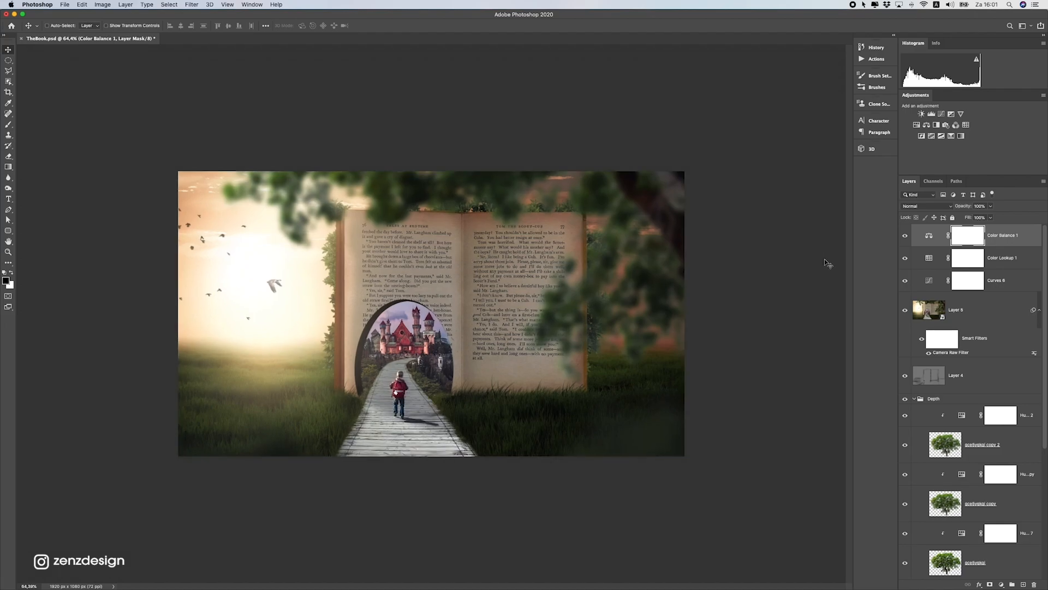